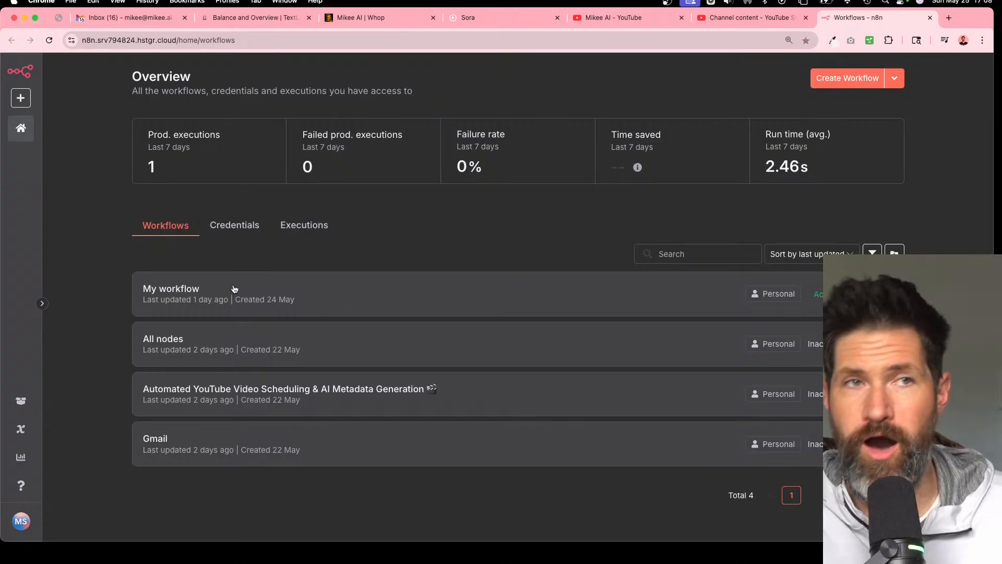
# - Open the workflow named My workflow and close its chat panel to show the Entry Point nodes
pyautogui.click(192, 288)
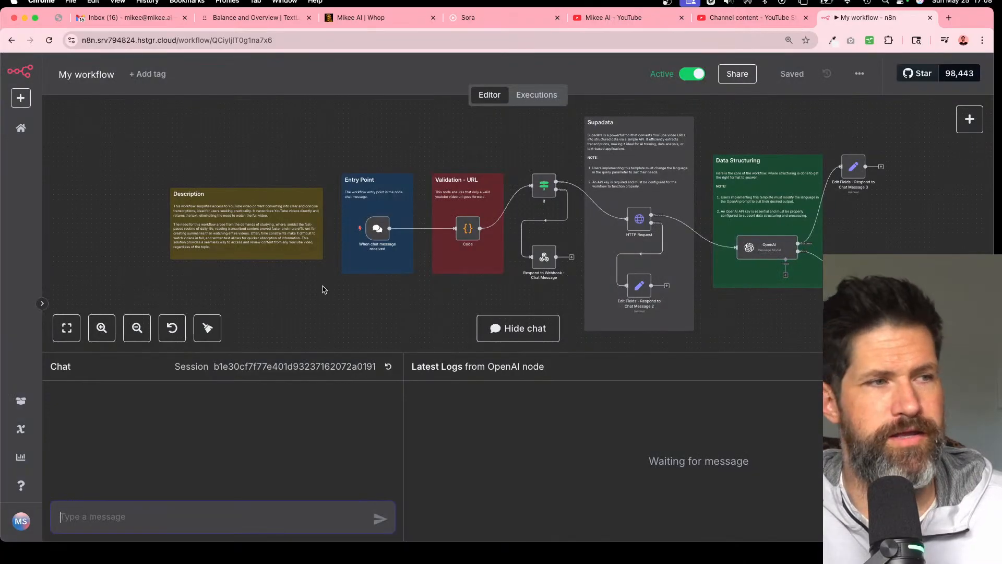
pyautogui.click(981, 366)
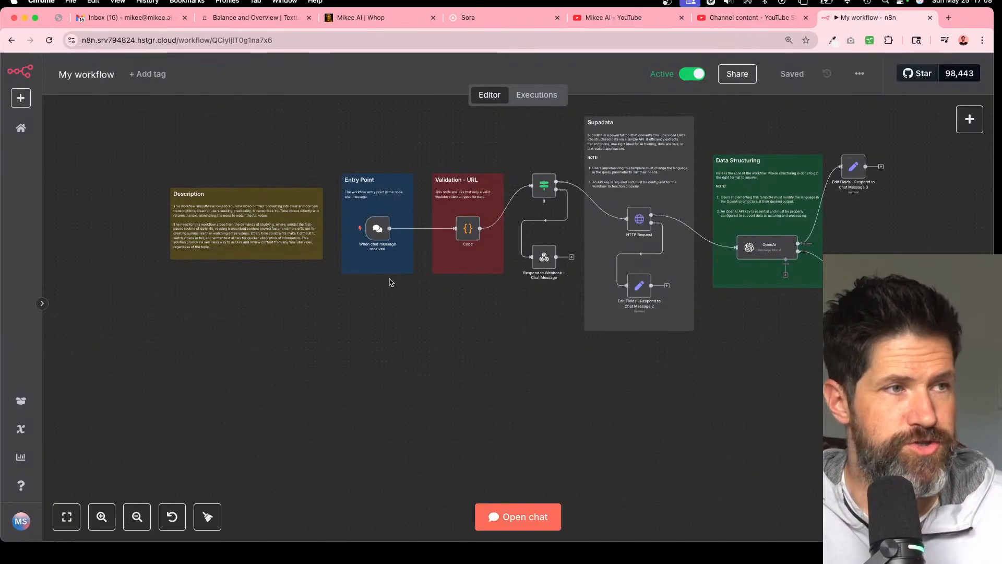
pyautogui.scroll(5, 393, 282)
pyautogui.scroll(6, 393, 283)
pyautogui.hscroll(3, 393, 282)
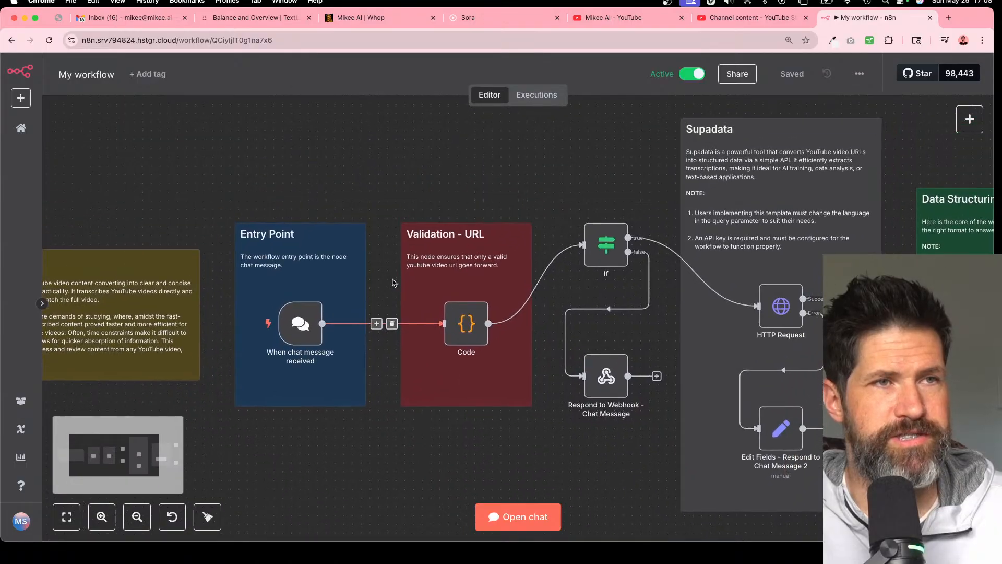
# - View the parameters of the "When chat message received" node, return to the canvas and open the chat panel
pyautogui.doubleClick(282, 359)
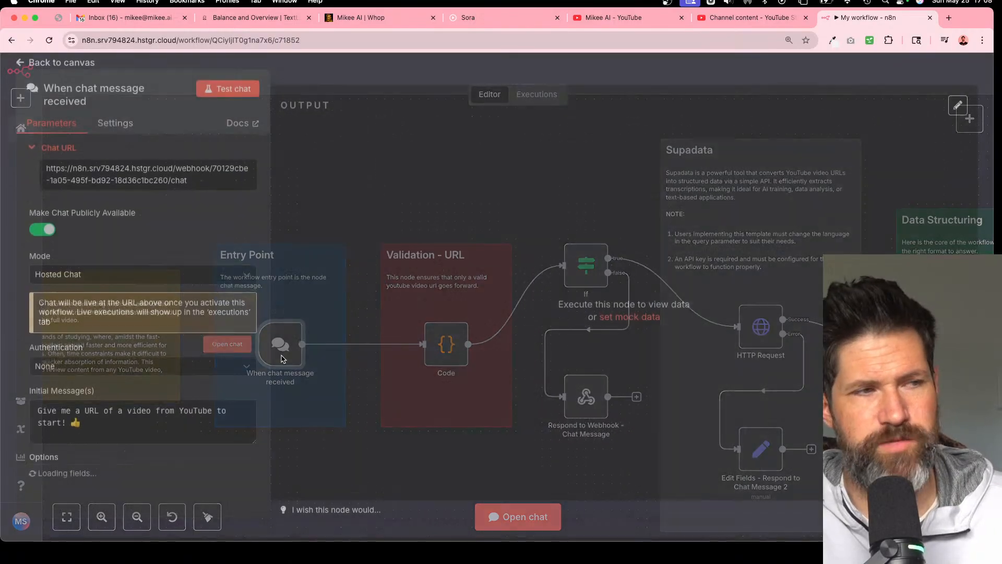
pyautogui.click(20, 67)
pyautogui.click(520, 515)
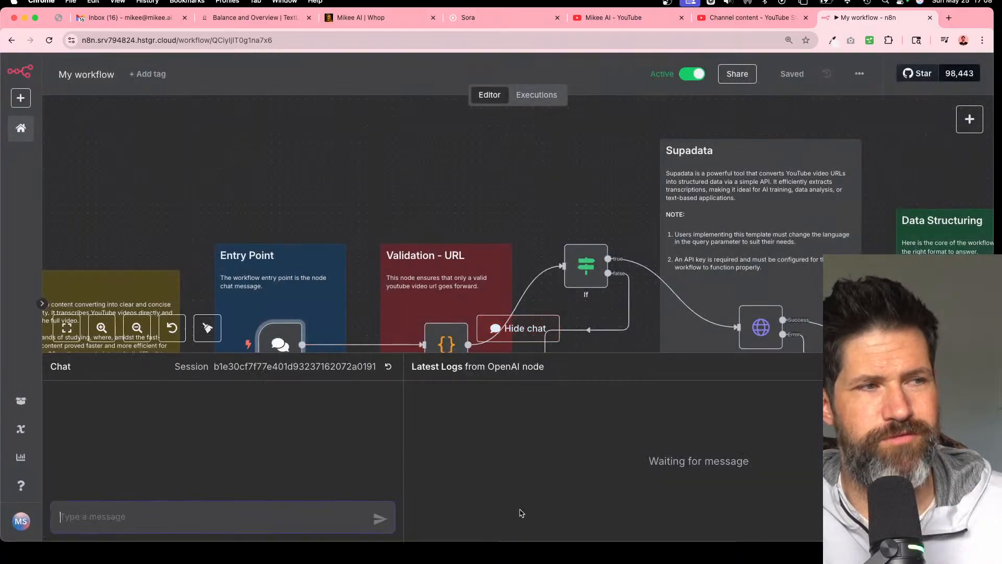
pyautogui.scroll(-5, 279, 313)
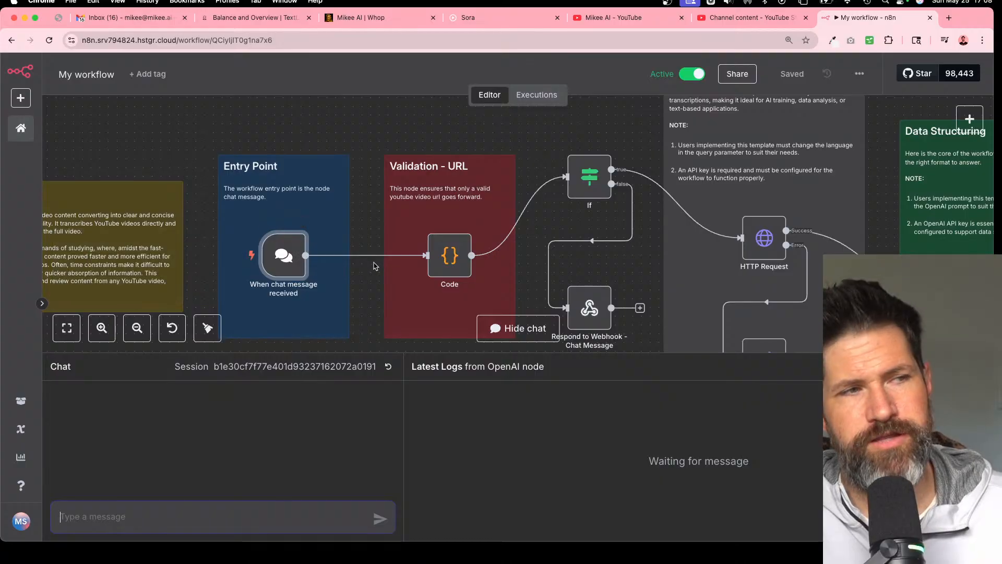
# - Search the available nodes for "sch" to find the Schedule Trigger, and close the list without adding a node
pyautogui.click(359, 256)
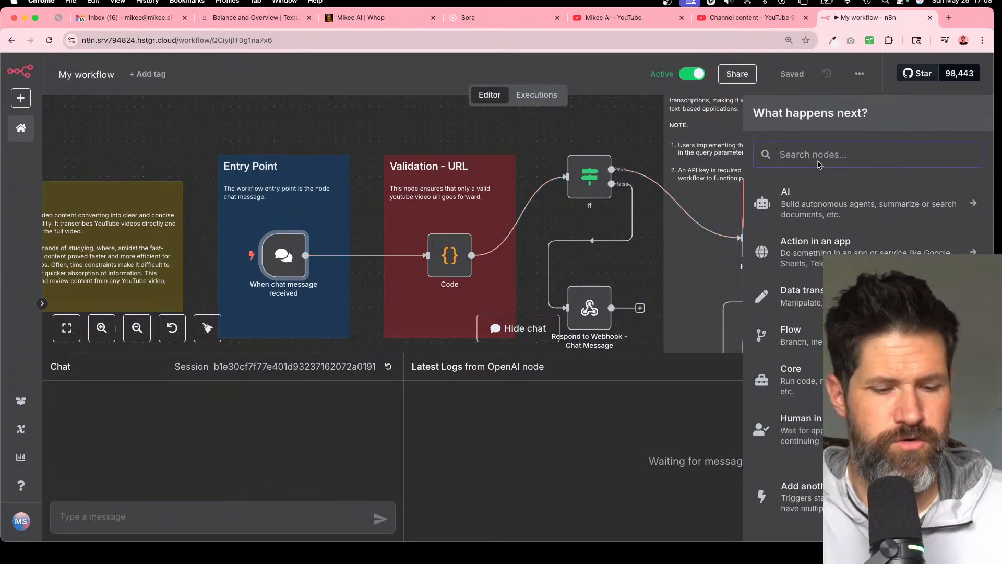
pyautogui.write('shc')
pyautogui.press('BackSpace')
pyautogui.press('BackSpace')
pyautogui.write('ch')
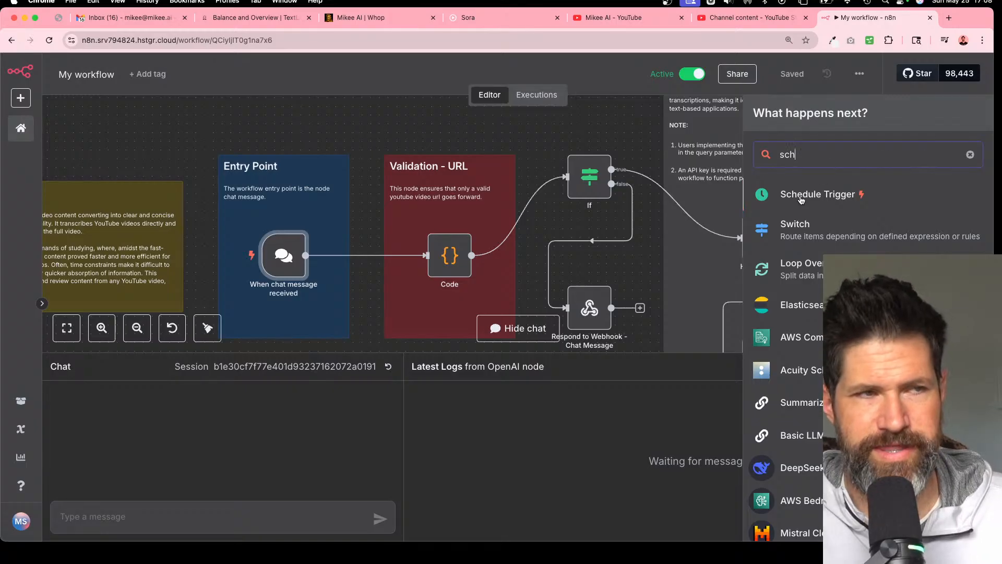
pyautogui.click(531, 147)
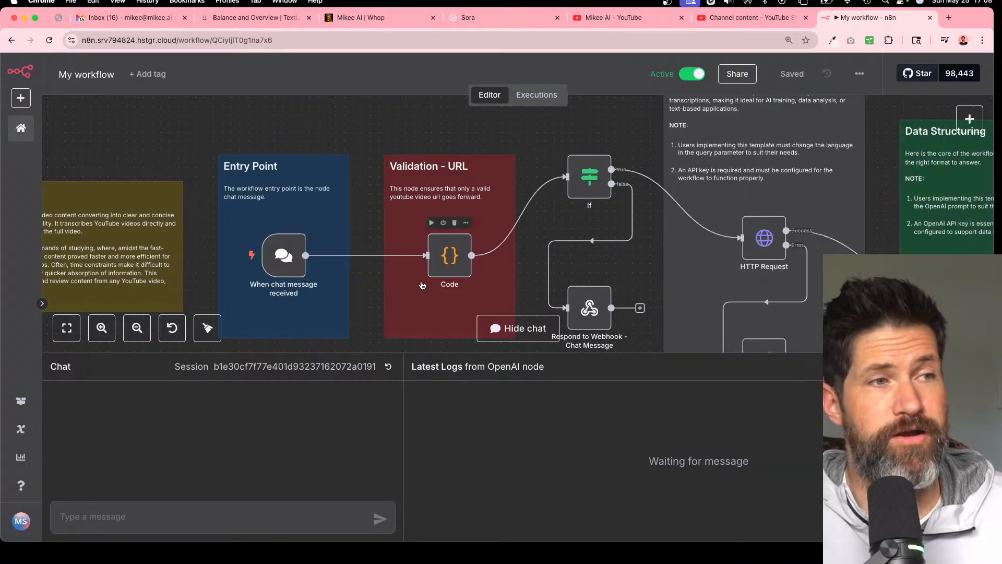
# - Close the chat panel and examine the node flow from Entry Point through Validation - URL and Supadata to Data Structuring
pyautogui.click(453, 256)
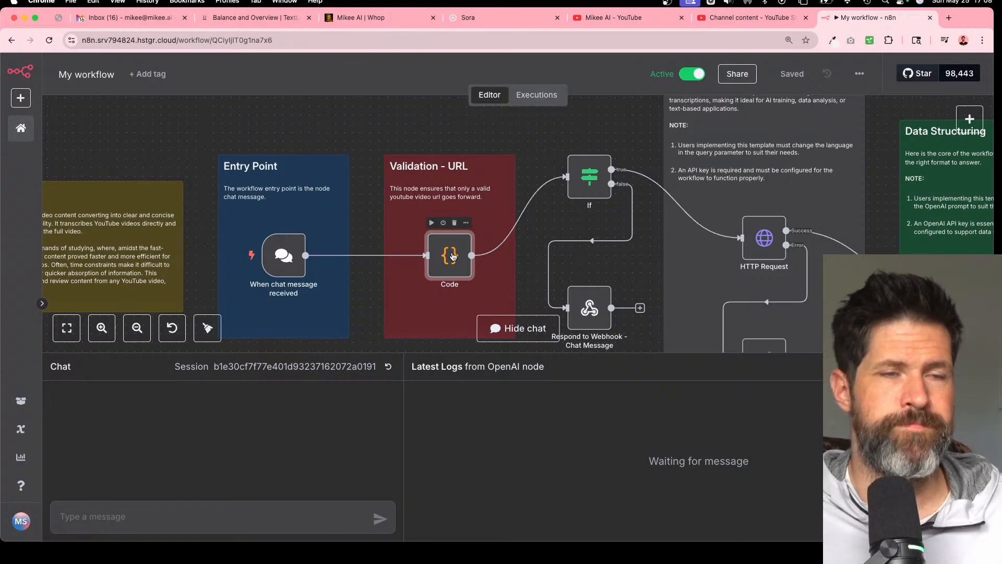
pyautogui.click(521, 328)
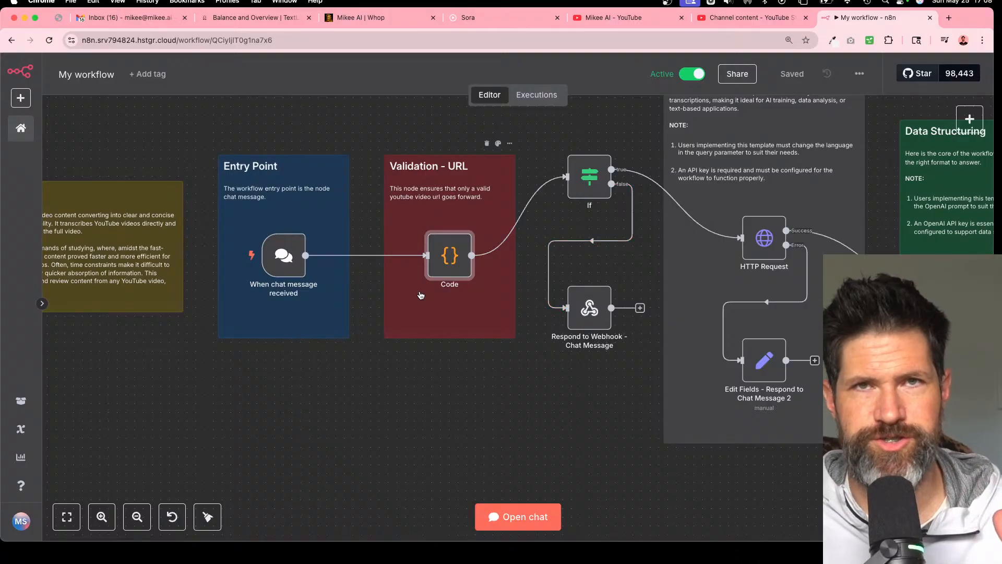
pyautogui.moveTo(299, 266)
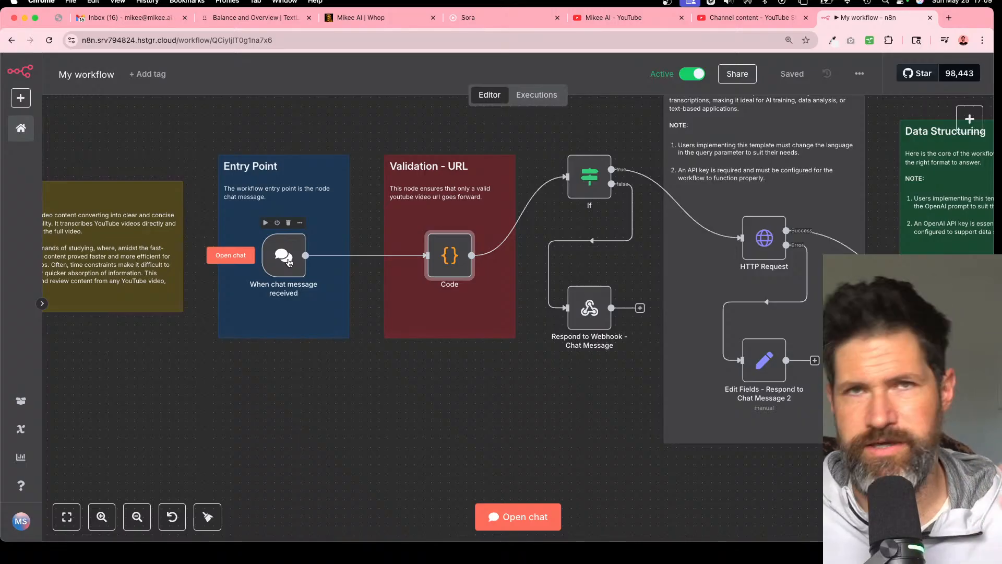
pyautogui.hscroll(5, 313, 258)
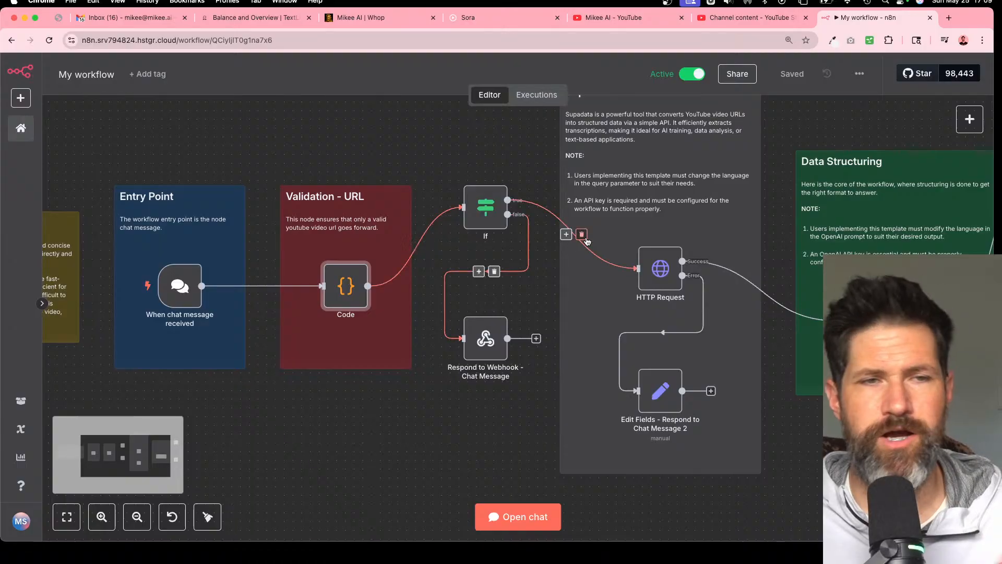
pyautogui.hscroll(3, 587, 240)
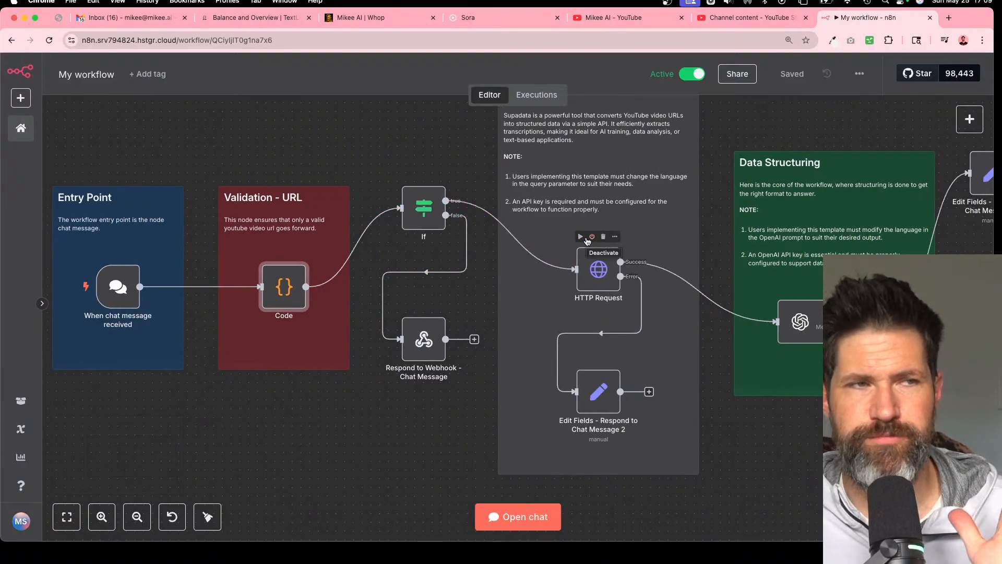
pyautogui.hscroll(3, 587, 241)
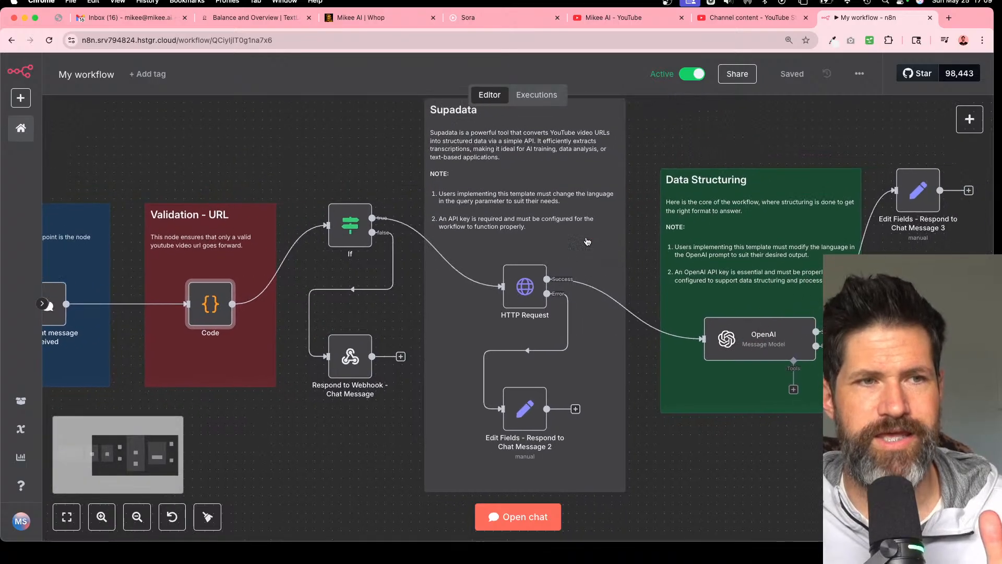
pyautogui.scroll(3, 587, 241)
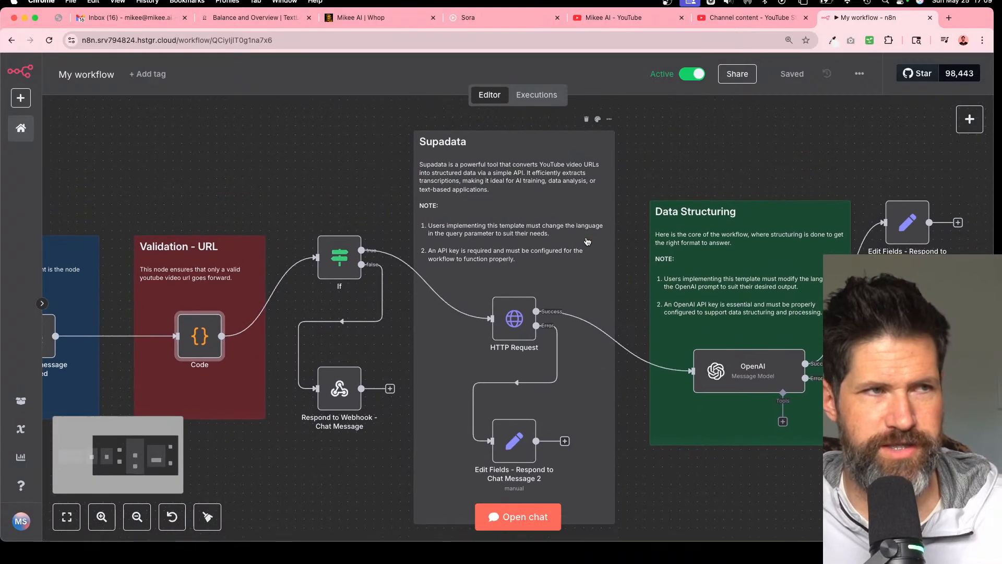
pyautogui.scroll(-2, 587, 241)
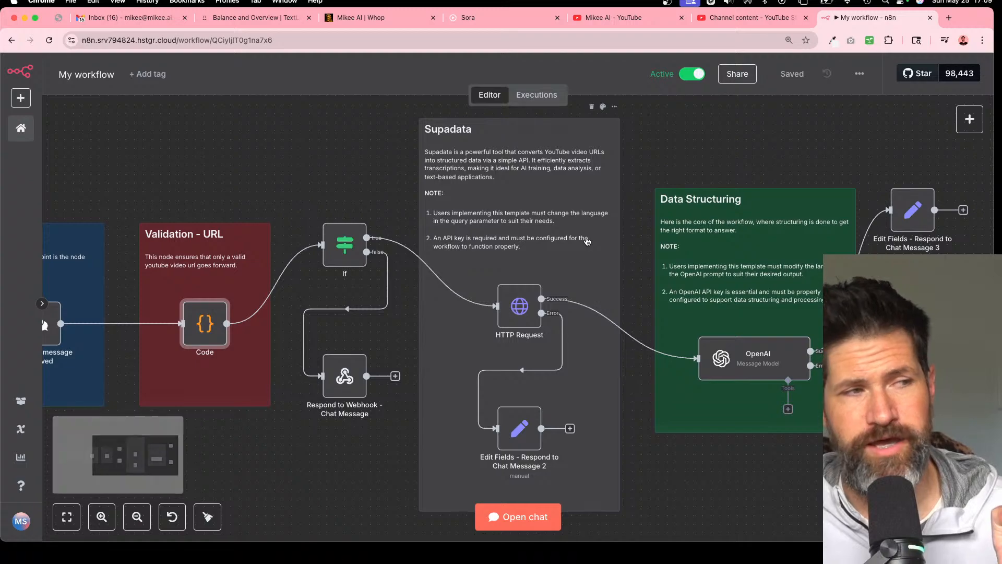
pyautogui.scroll(-2, 353, 296)
pyautogui.moveTo(353, 296)
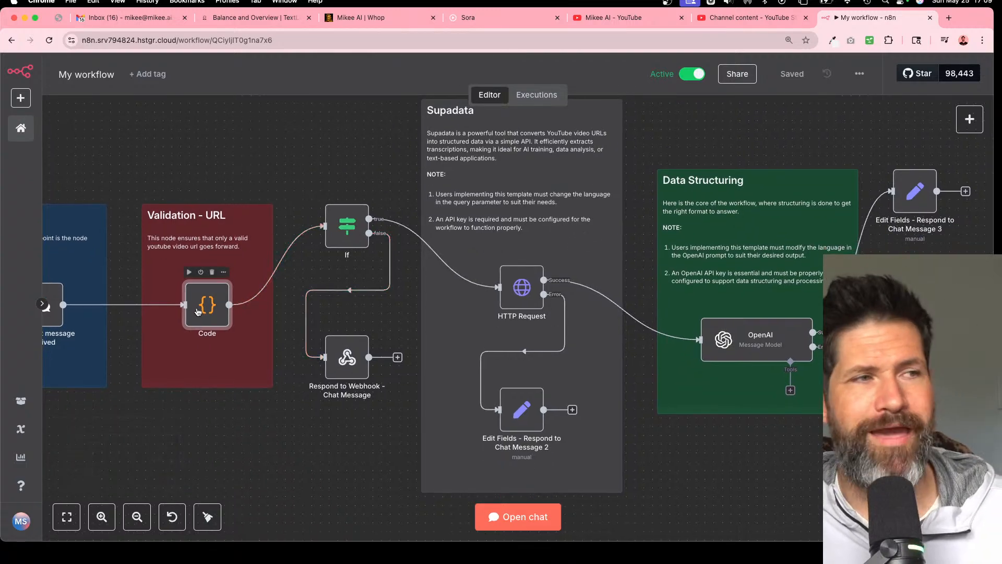
# - Open the Code node in the Validation - URL section and copy its entire Python script
pyautogui.doubleClick(198, 312)
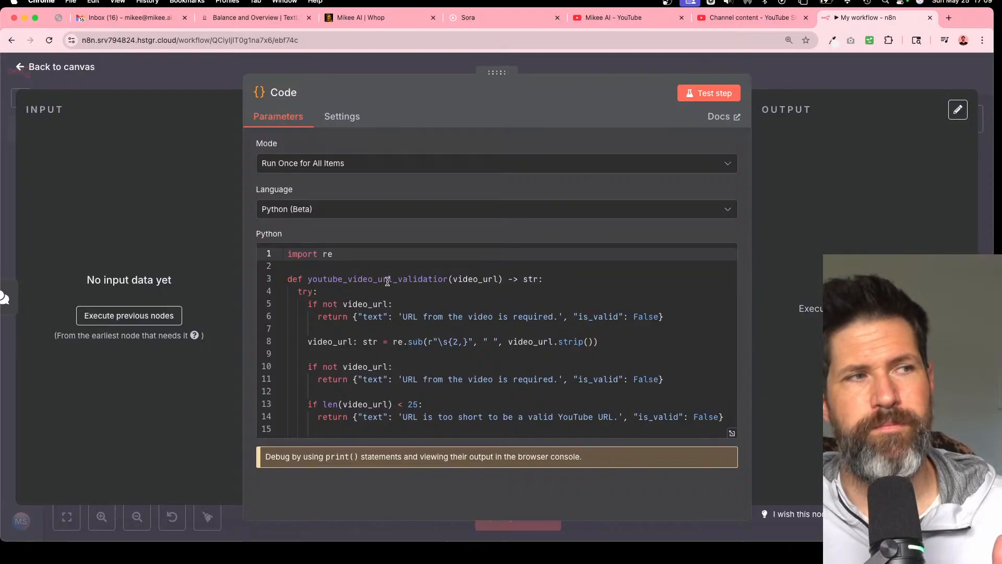
pyautogui.scroll(-10, 387, 282)
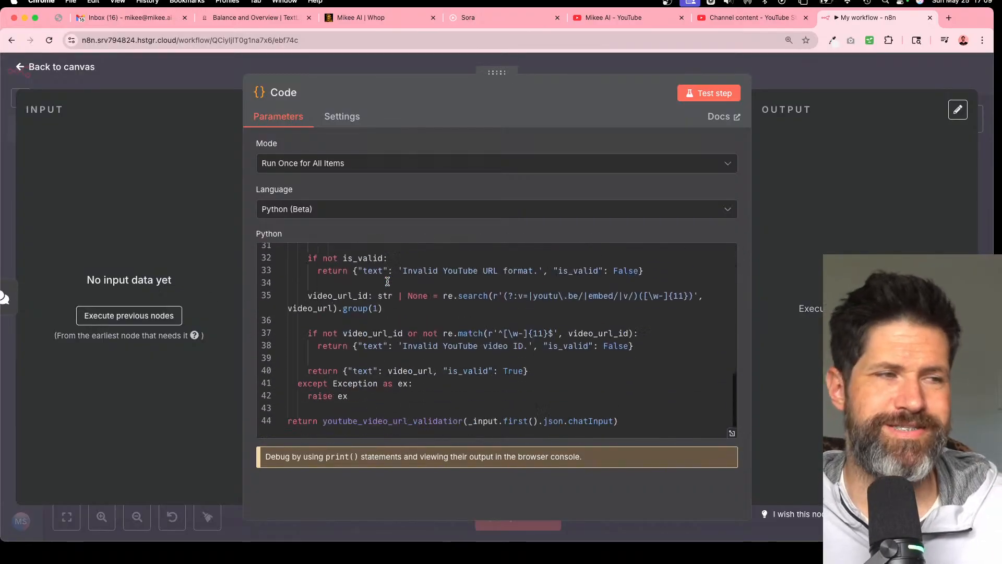
pyautogui.click(387, 282)
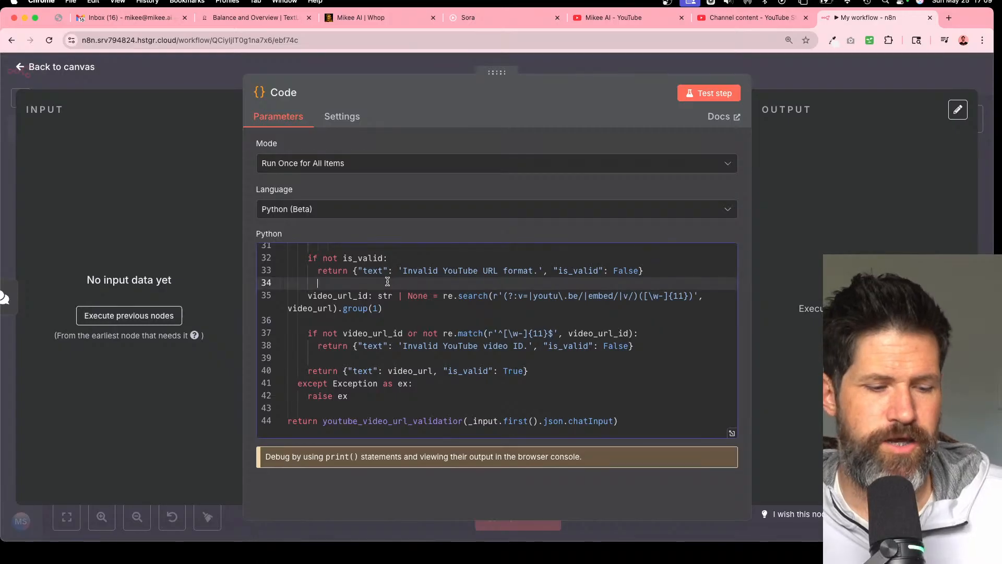
pyautogui.hotkey('ctrl', 'a')
pyautogui.scroll(10, 387, 282)
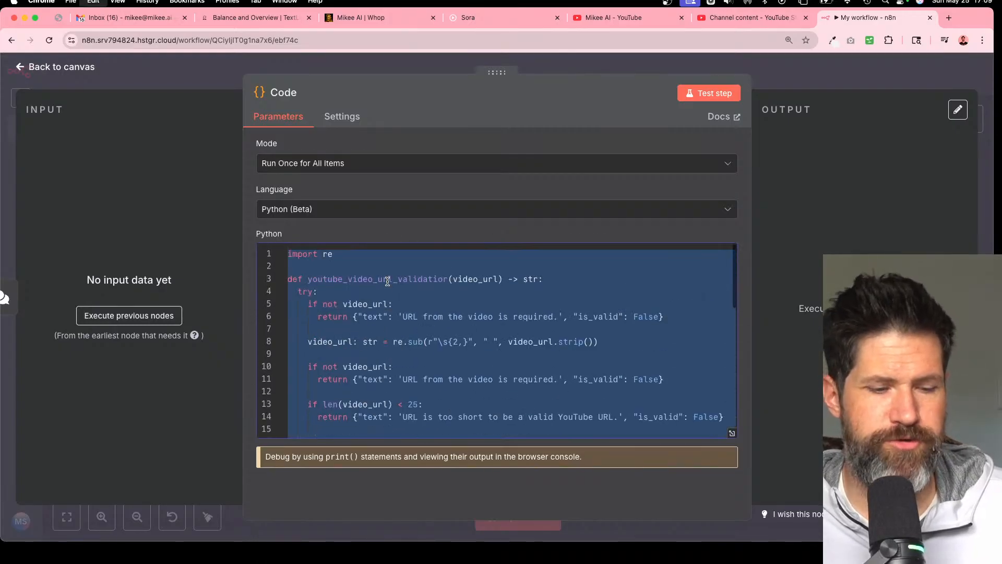
# - Switch to ChatGPT in a new browser tab
pyautogui.press('super+t')
pyautogui.write('ca')
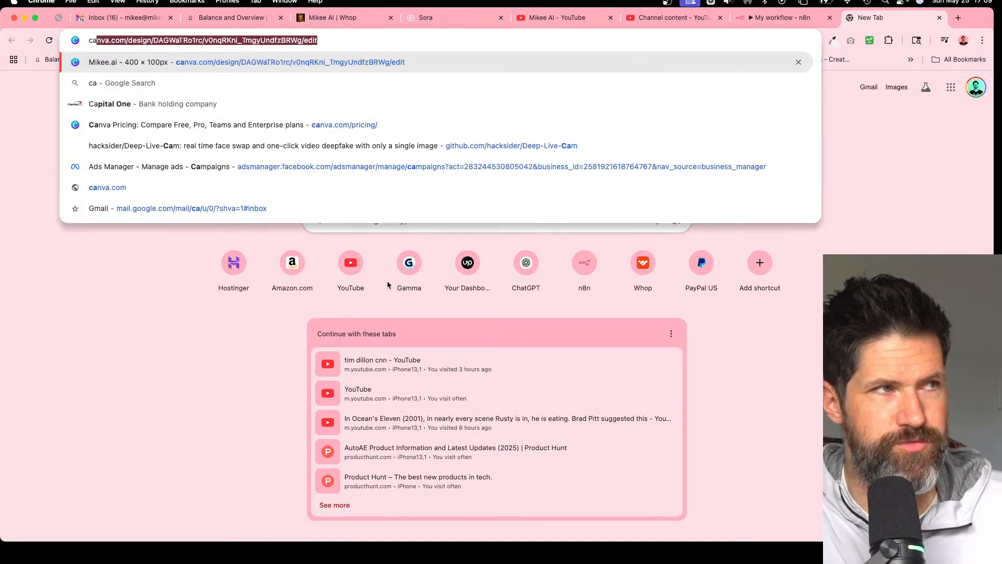
pyautogui.press('BackSpace')
pyautogui.press('BackSpace')
pyautogui.write('hat')
pyautogui.press('Return')
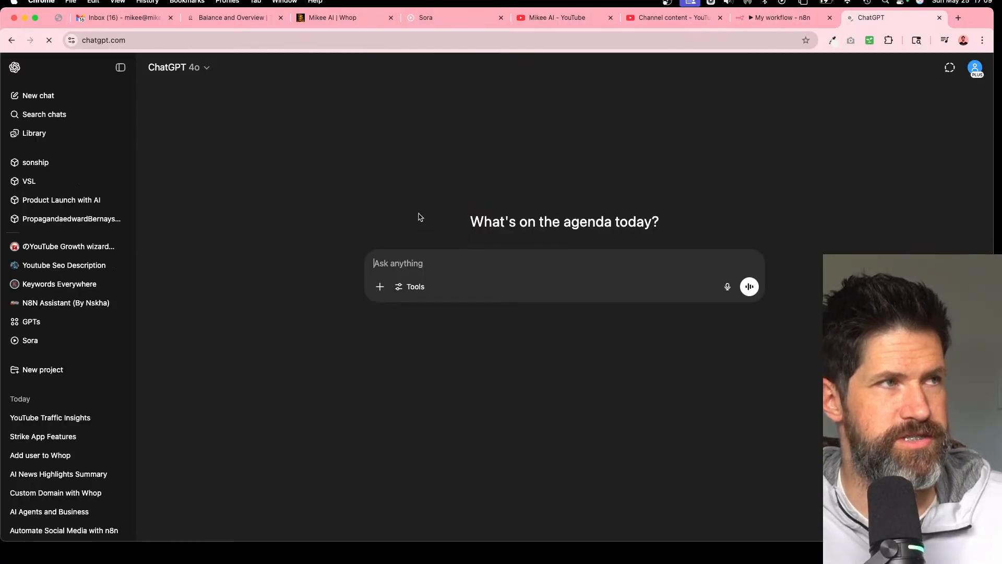
# - Ask ChatGPT "what does this do:" followed by the copied Python script from the Code node
pyautogui.write('wha')
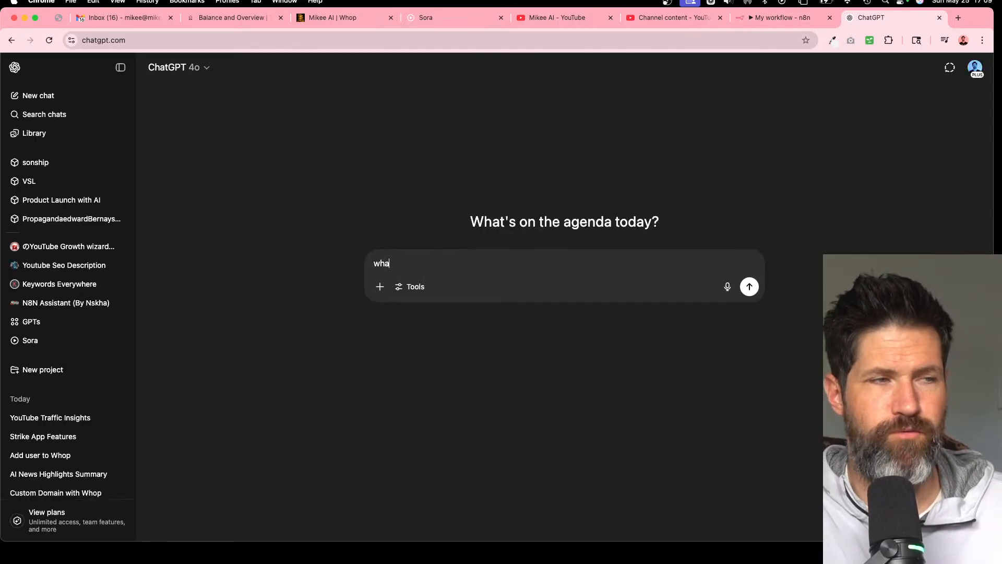
pyautogui.write('t does this ')
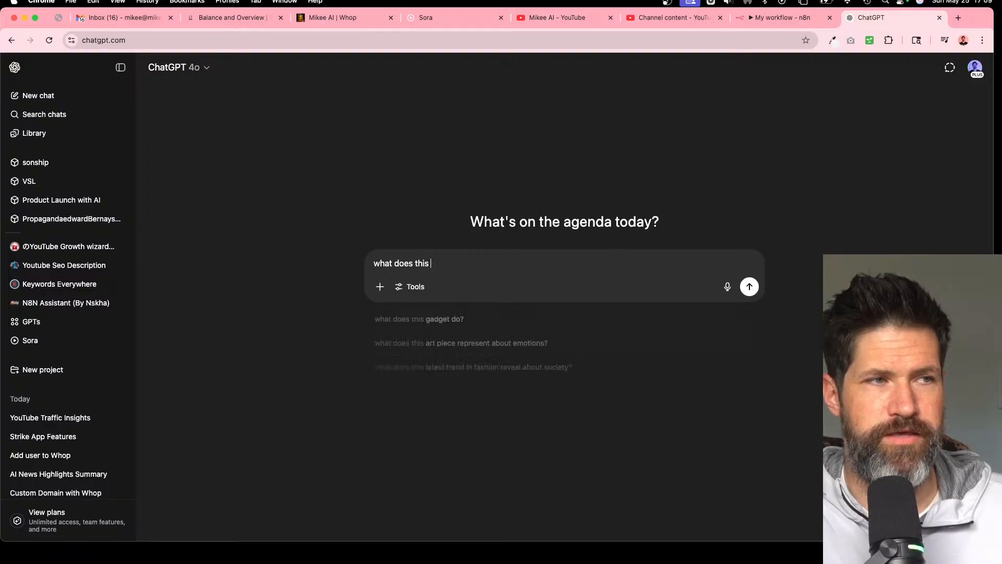
pyautogui.write('do:')
pyautogui.press('super+v')
pyautogui.press('Return')
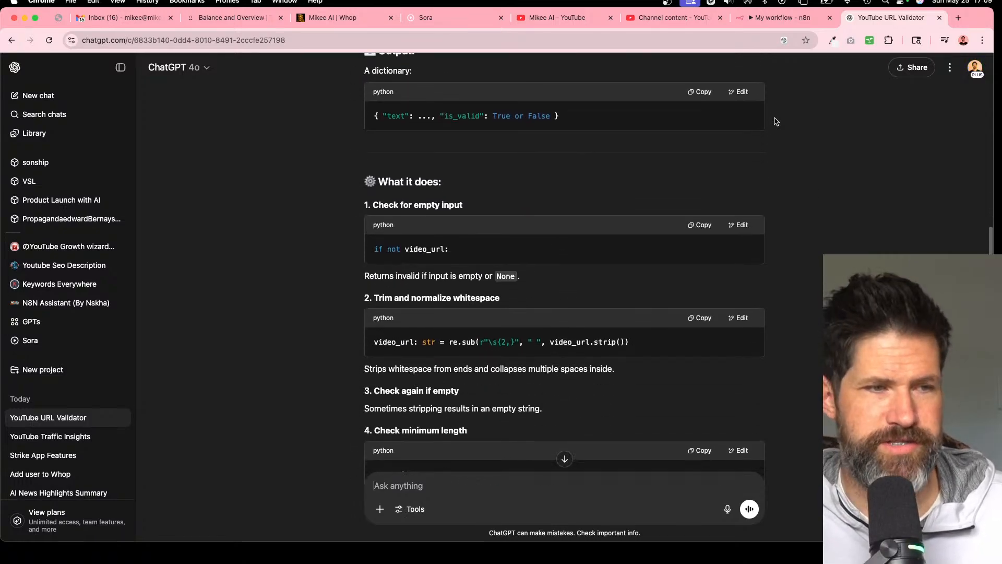
# - Enlarge the page to 125% and read the explanation of the script's purpose, input, output and validation checks
pyautogui.press('super+equal')
pyautogui.press('super+equal')
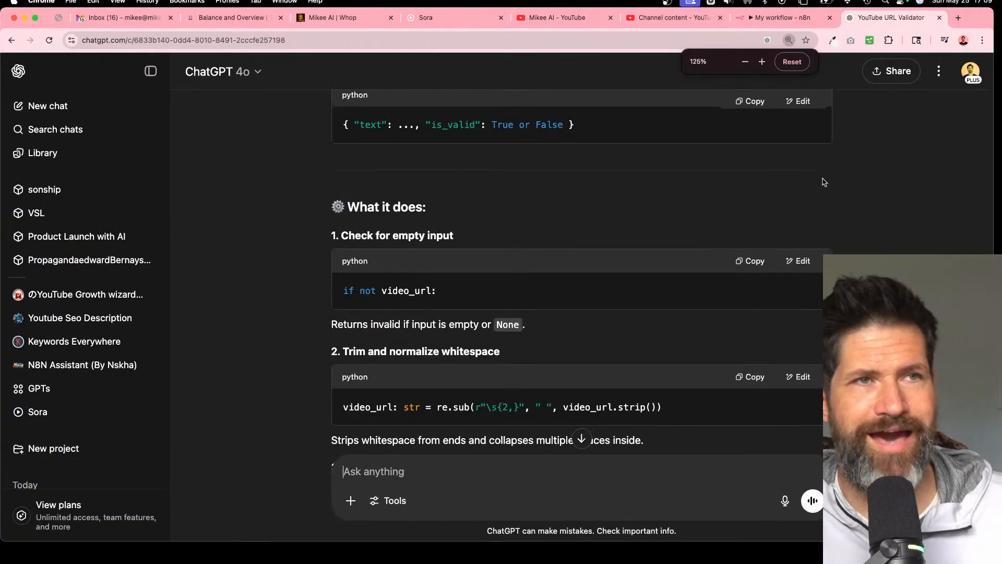
pyautogui.scroll(-5, 823, 182)
pyautogui.scroll(-5, 861, 191)
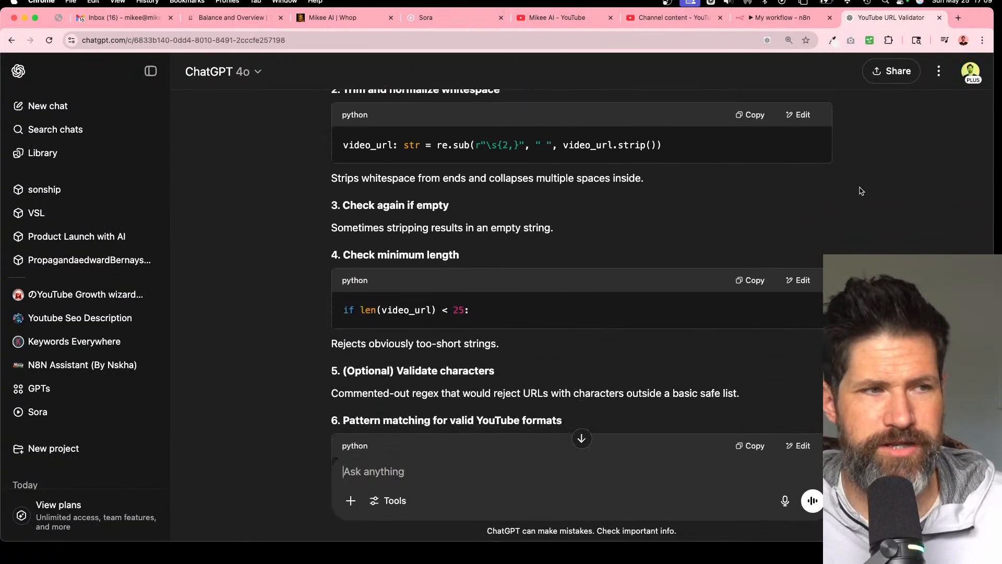
pyautogui.scroll(5, 861, 190)
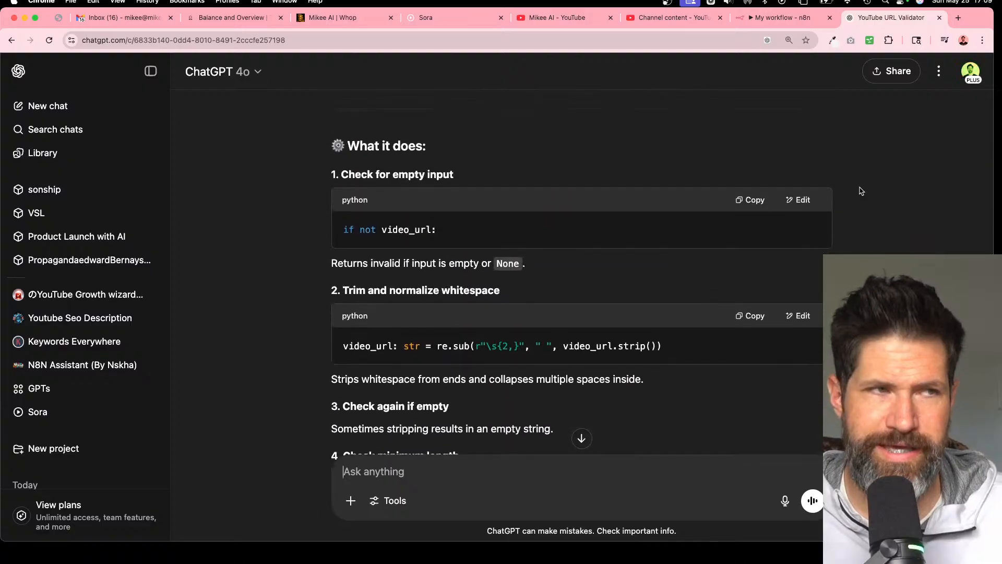
pyautogui.scroll(7, 861, 190)
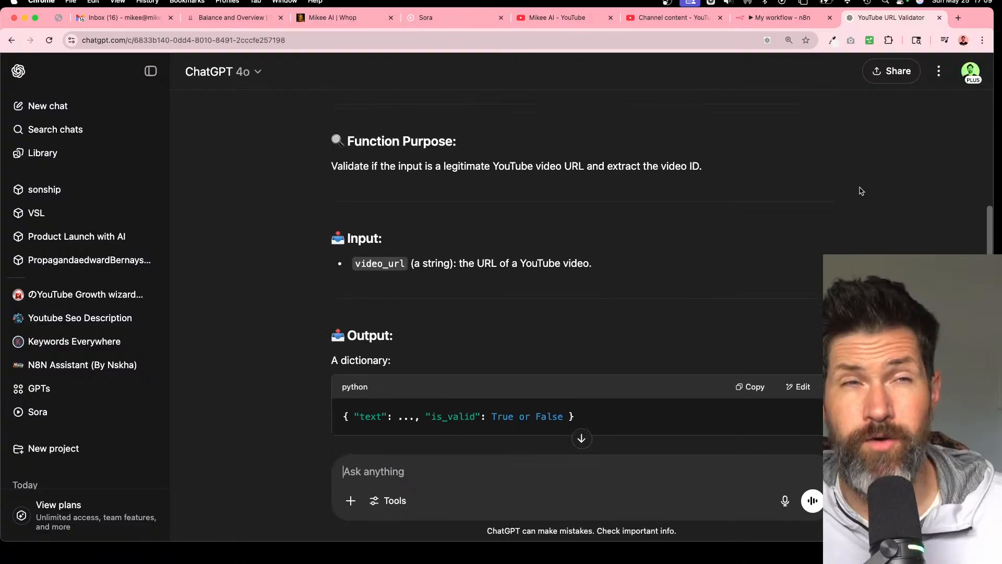
# - Open the workflow templates library on the n8n.io website in a new browser tab, with the page enlarged to 125%
pyautogui.click(958, 18)
pyautogui.write('n8n')
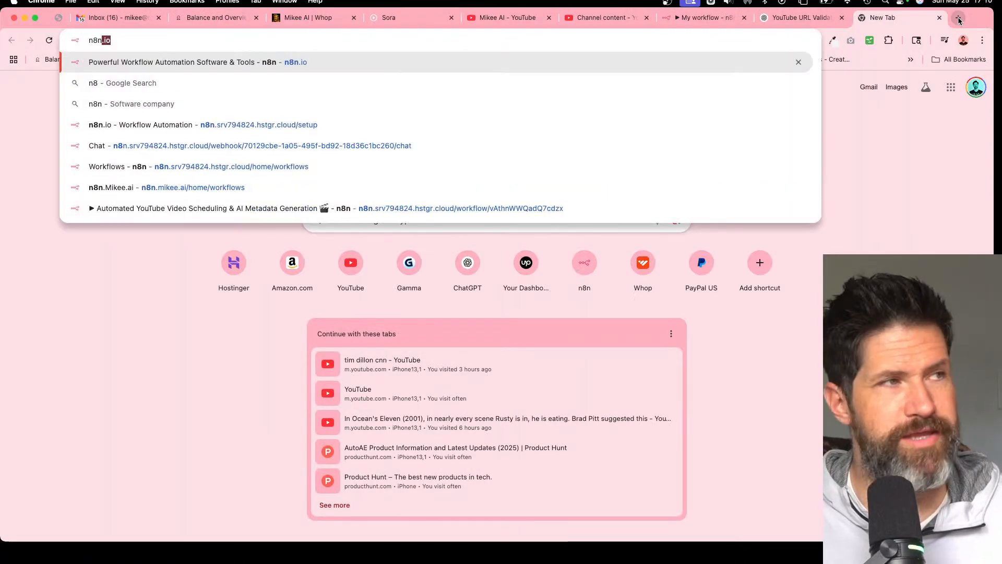
pyautogui.press('Return')
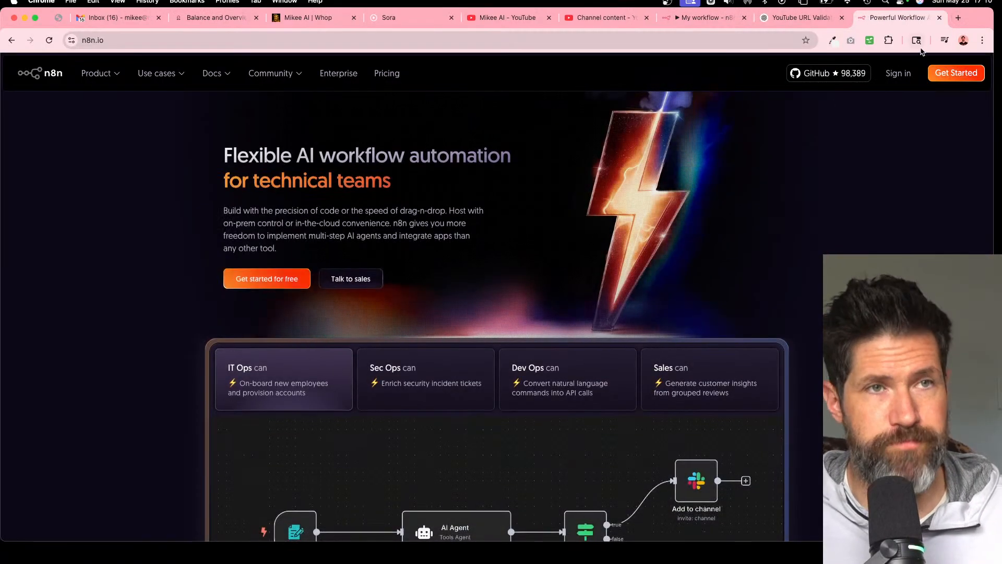
pyautogui.press('super+equal')
pyautogui.press('super+equal')
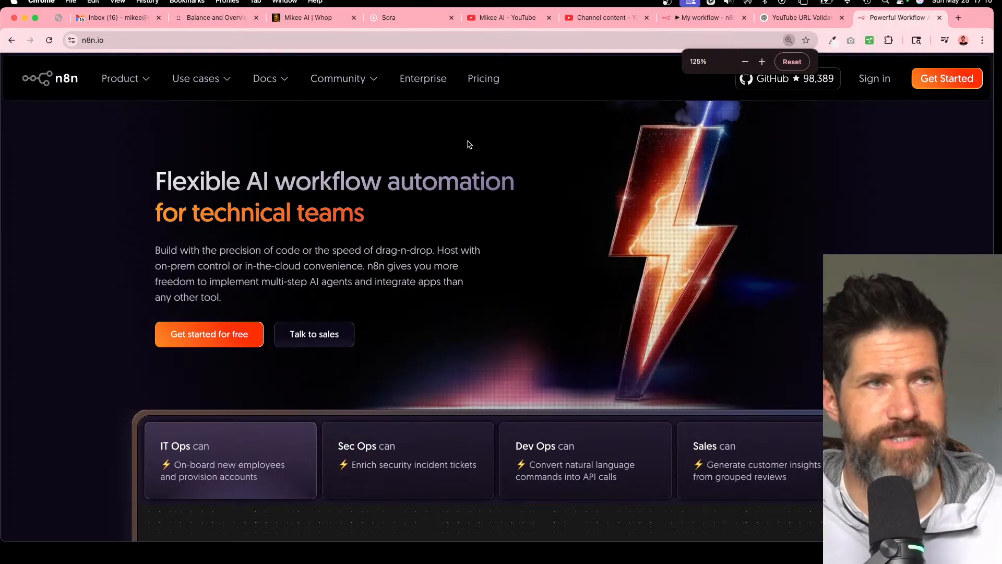
pyautogui.moveTo(132, 83)
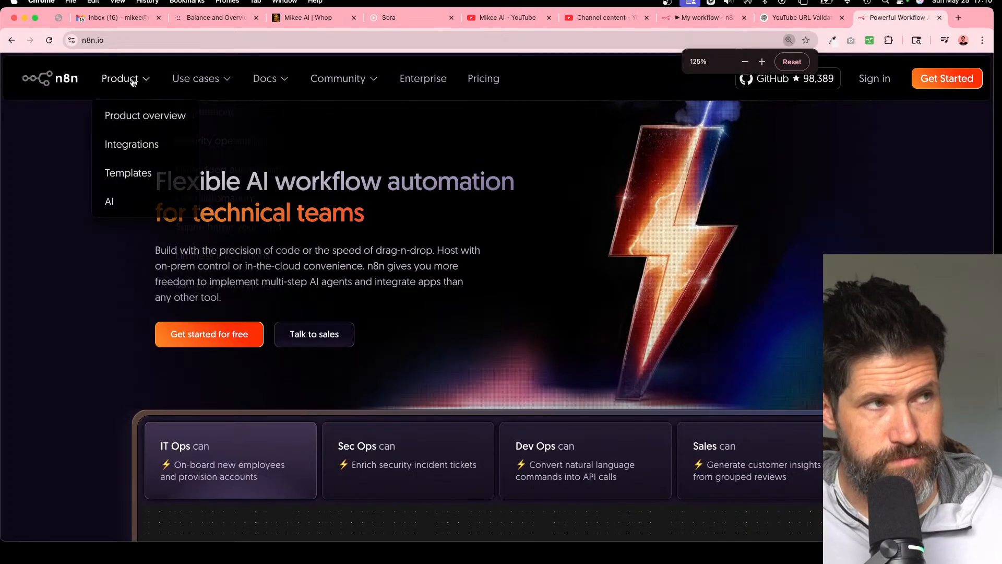
pyautogui.click(122, 176)
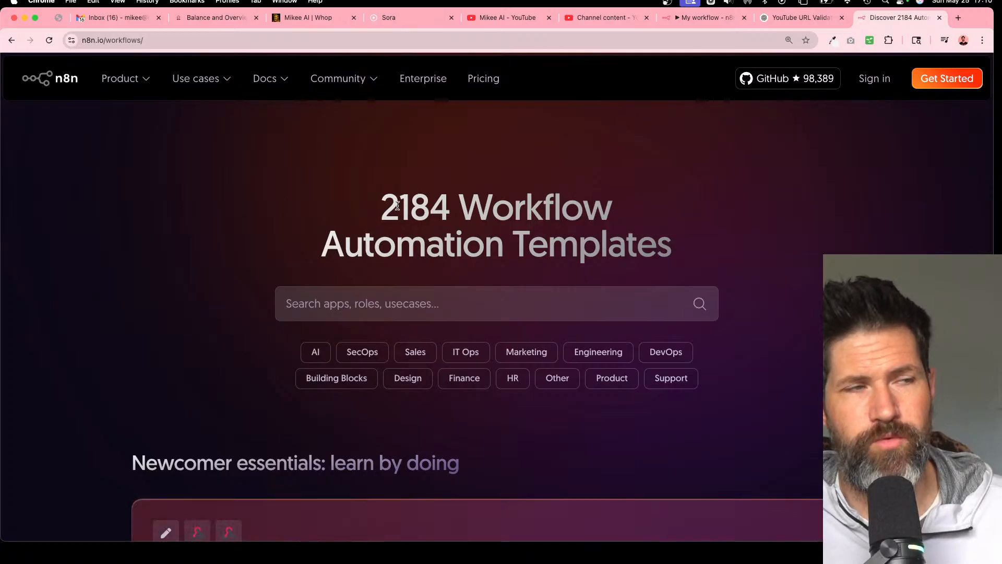
# - Highlight the Workflow Automation Templates heading, look over the newcomer templates, and filter the library by the Marketing category
pyautogui.tripleClick(397, 206)
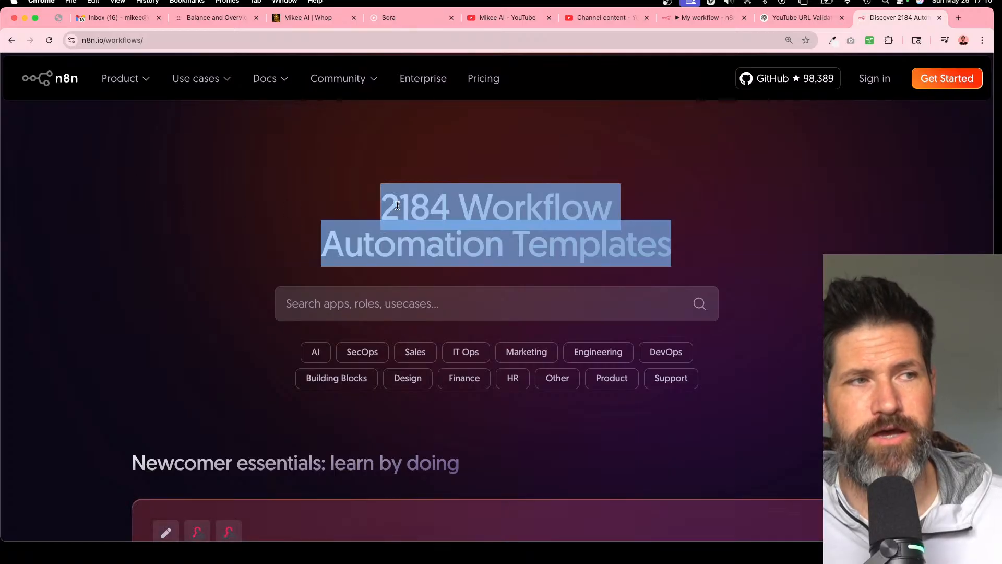
pyautogui.click(397, 206)
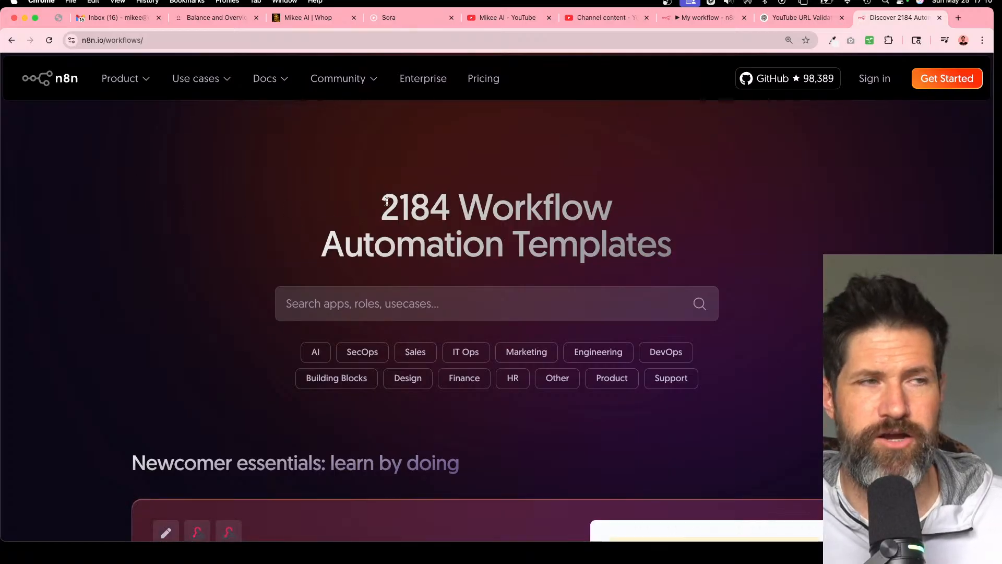
pyautogui.moveTo(387, 201); pyautogui.dragTo(637, 274)
pyautogui.scroll(-8, 670, 280)
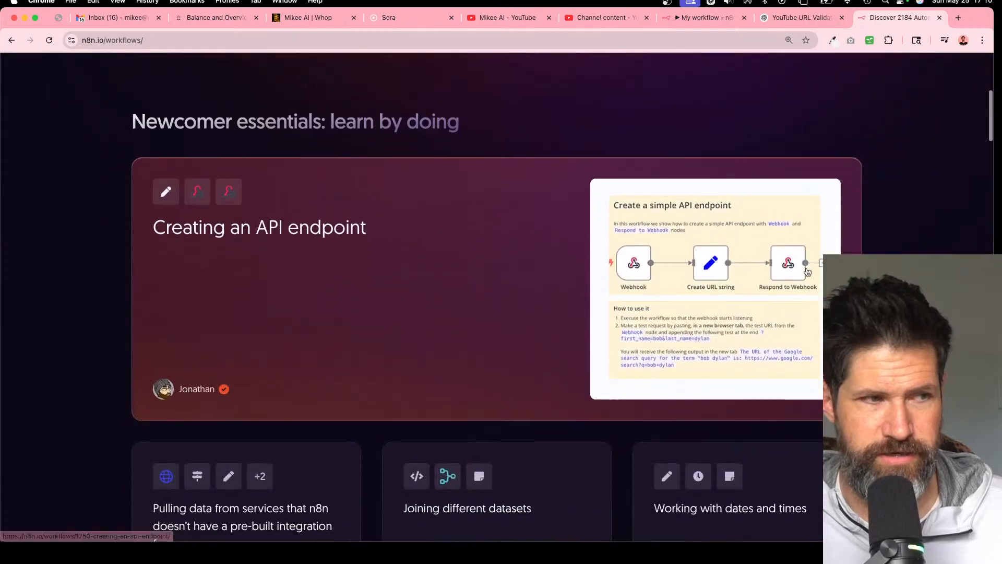
pyautogui.scroll(8, 564, 282)
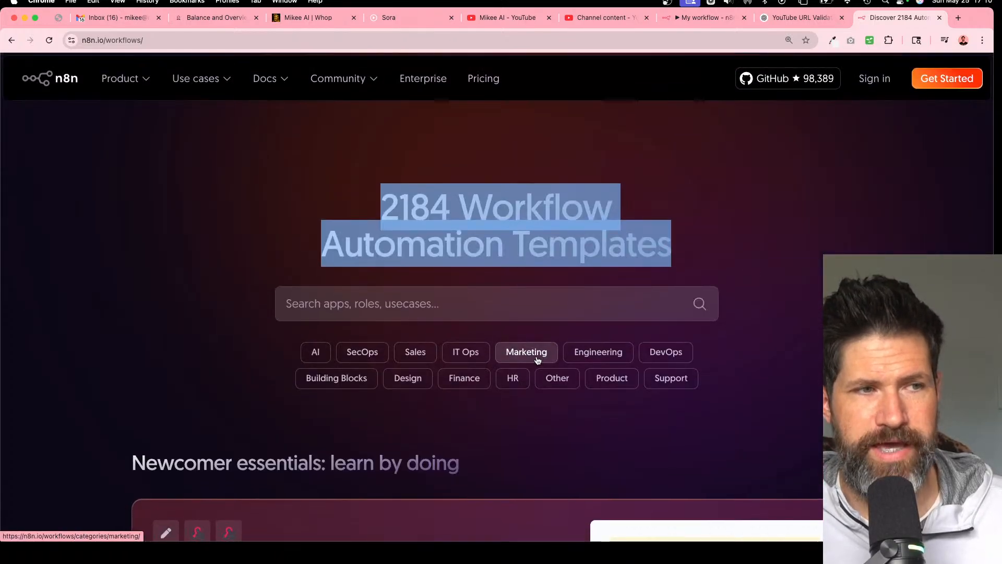
pyautogui.click(537, 359)
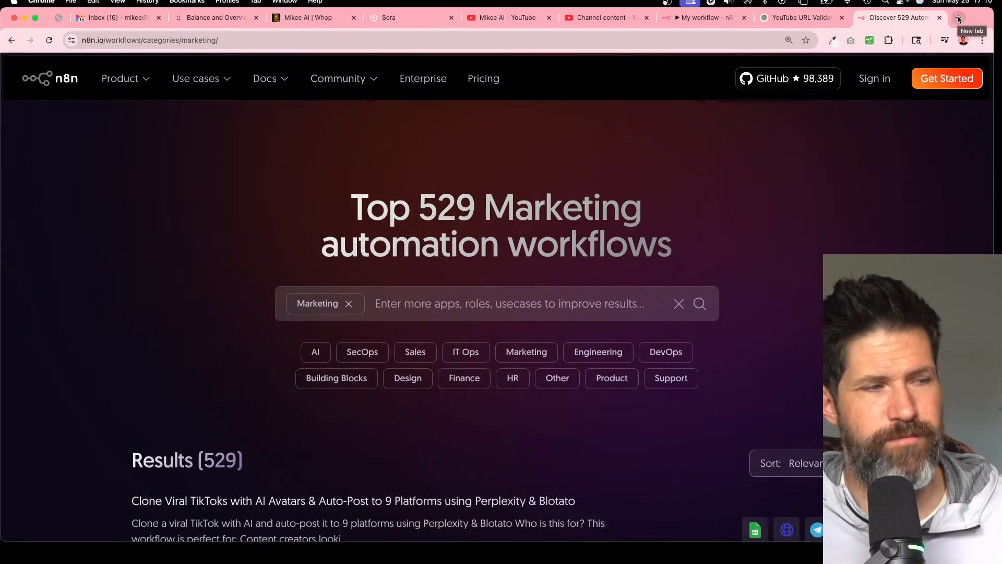
# - Open the "Clone Viral TikToks with AI Avatars & Auto-Post to 9 Platforms using Perplexity & Blotato" template and copy its JSON
pyautogui.scroll(-5, 549, 189)
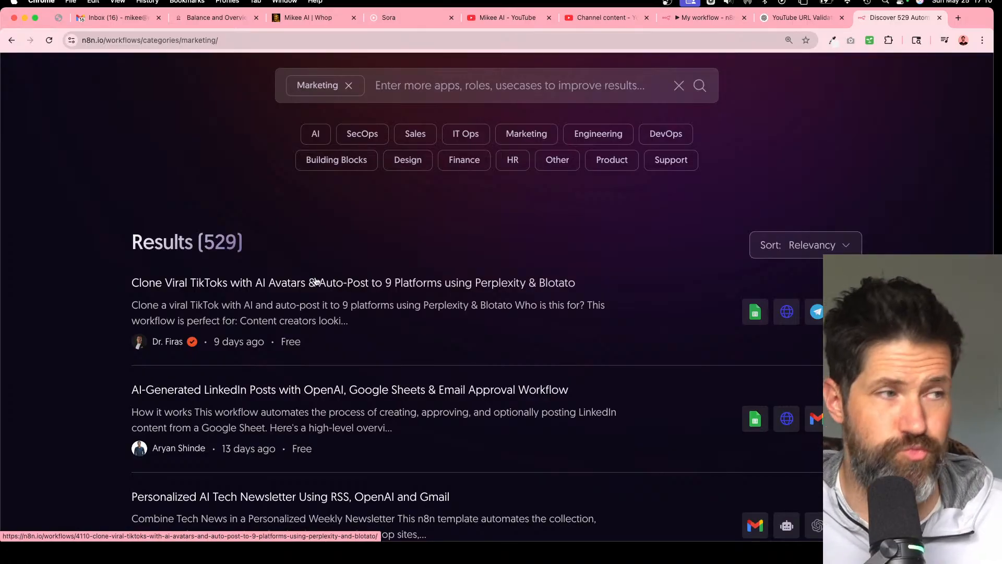
pyautogui.click(316, 282)
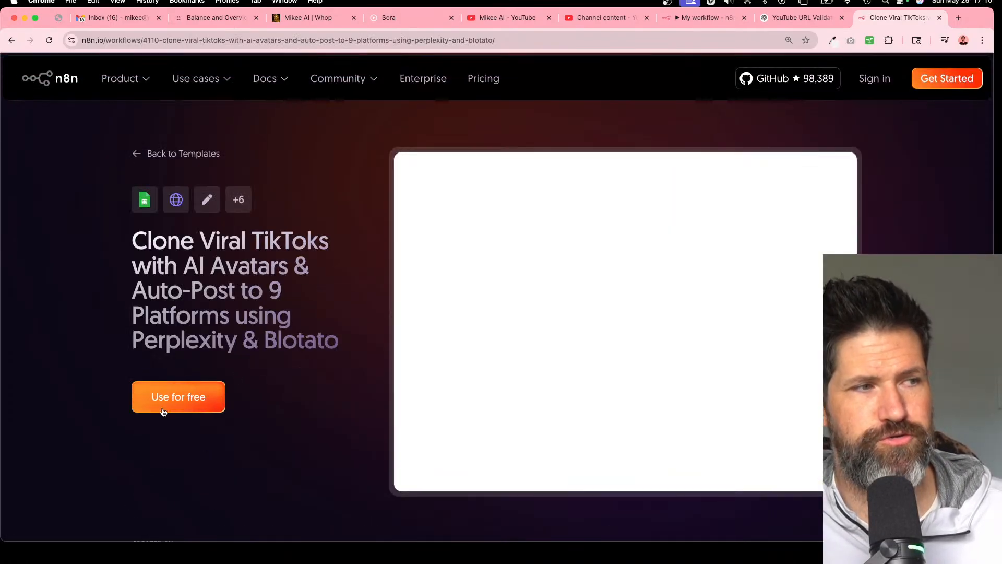
pyautogui.click(161, 410)
pyautogui.click(389, 231)
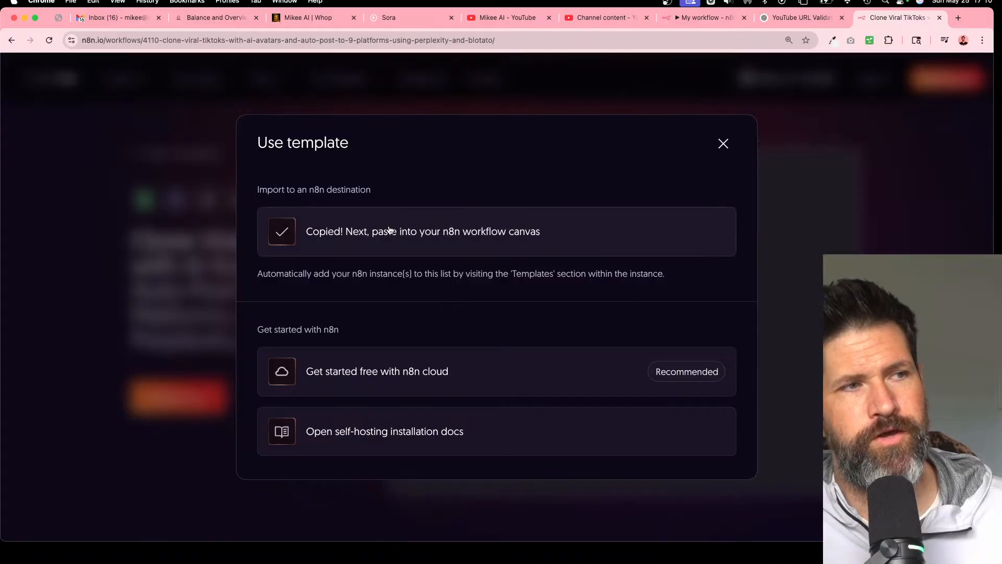
# - Switch to the ChatGPT conversation and submit the copied template JSON as a message
pyautogui.click(798, 17)
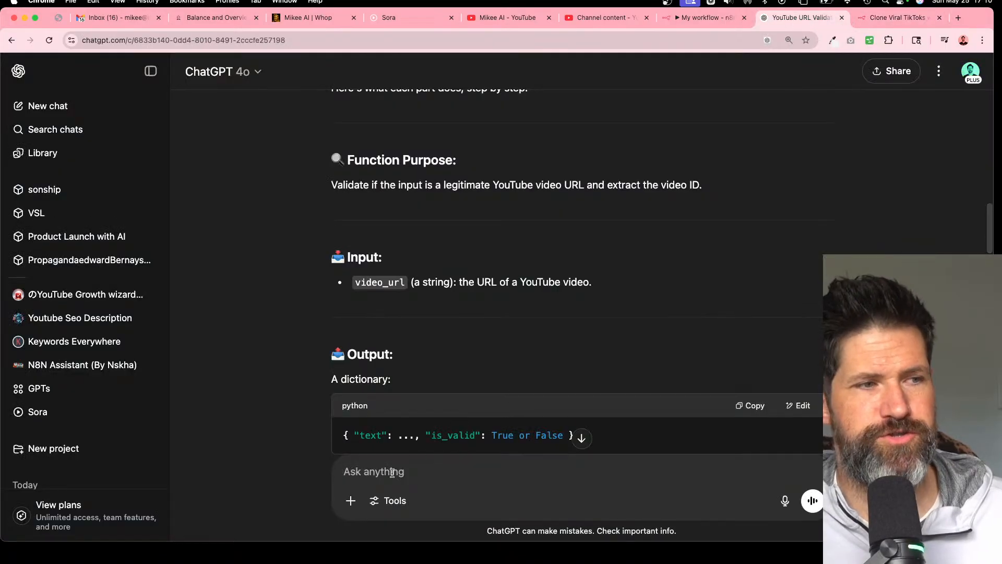
pyautogui.press('super+v')
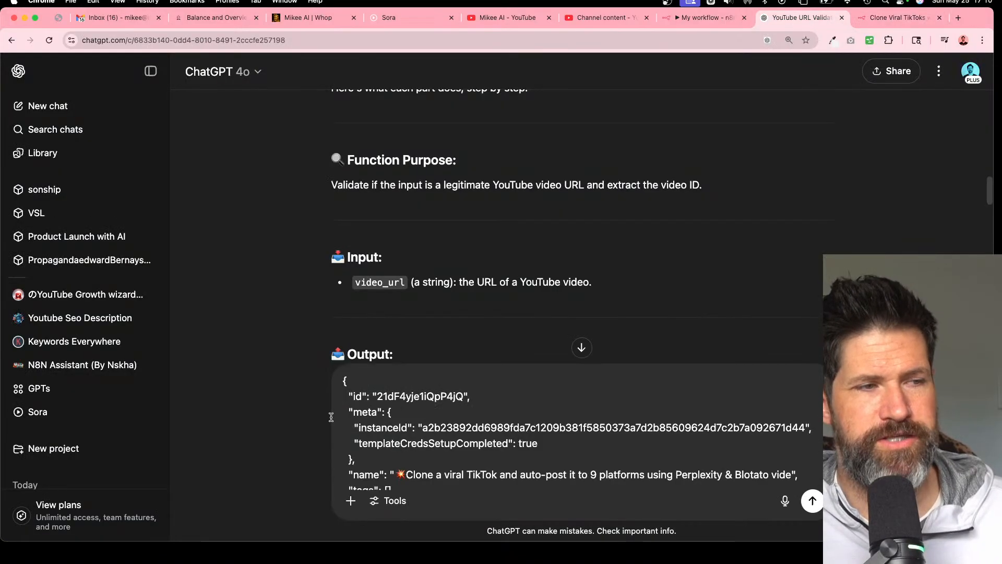
pyautogui.press('Return')
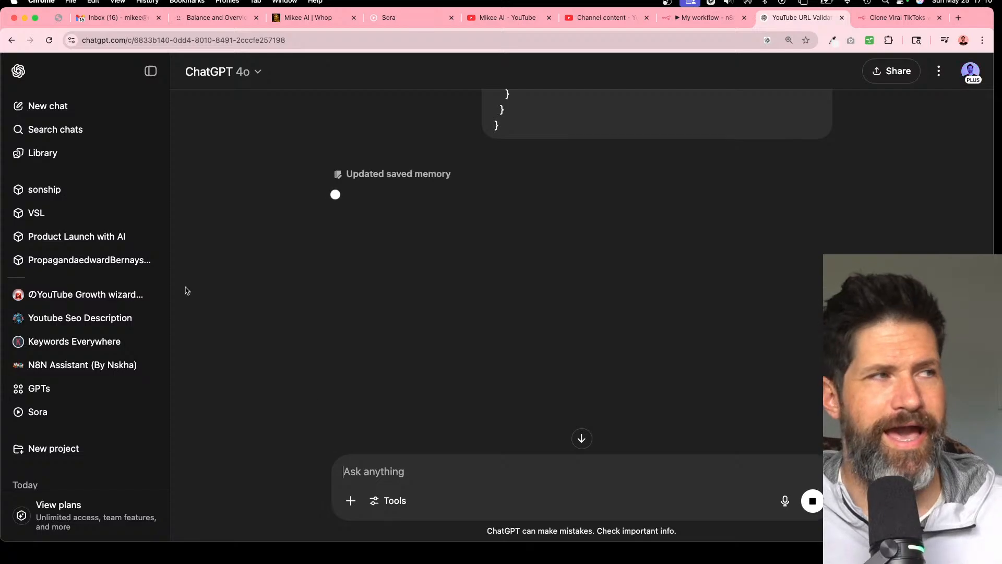
# - Hide the ChatGPT sidebar, enlarge the page to 150%, and read the step-by-step breakdown of the TikTok cloning workflow
pyautogui.click(150, 71)
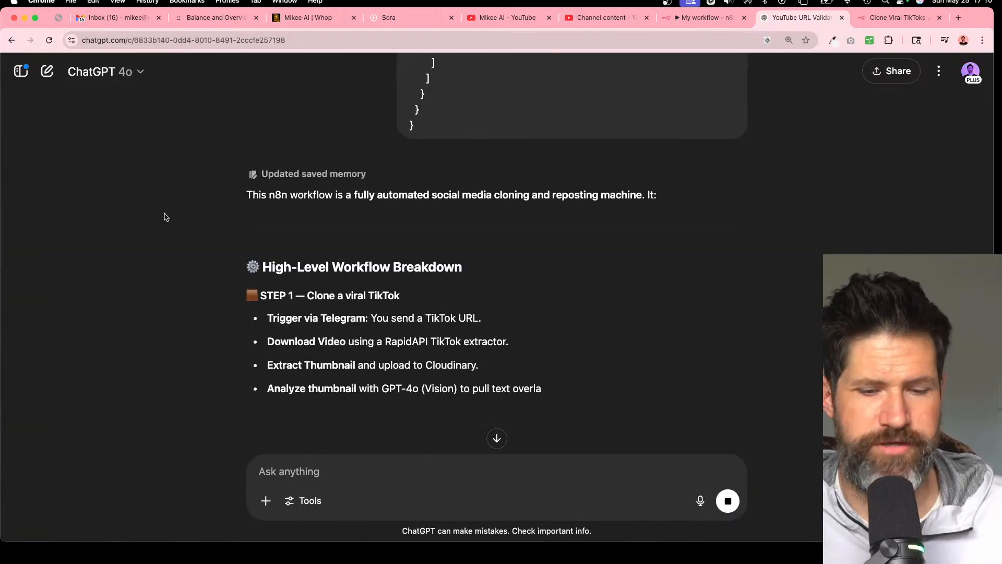
pyautogui.press('super+equal')
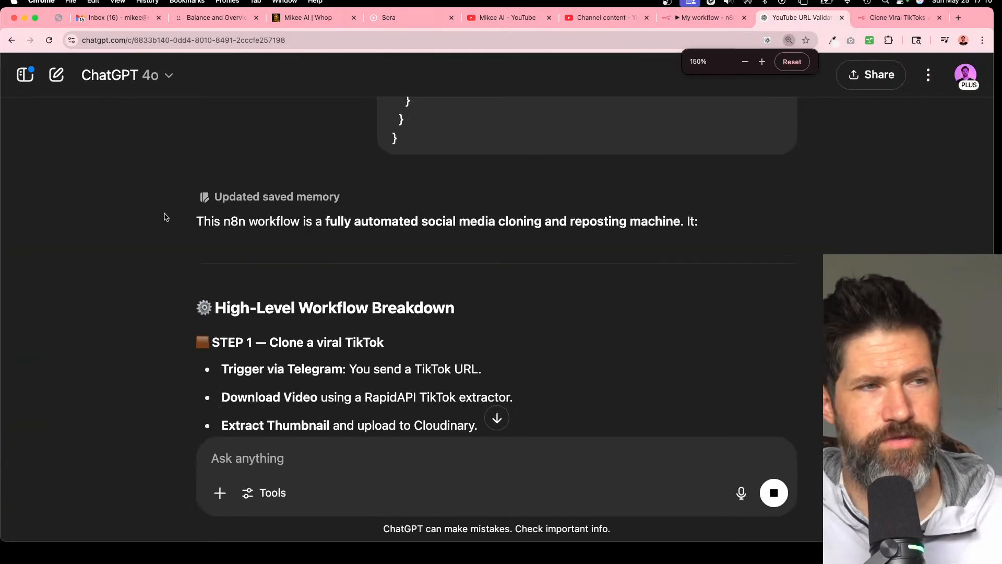
pyautogui.scroll(-4, 166, 217)
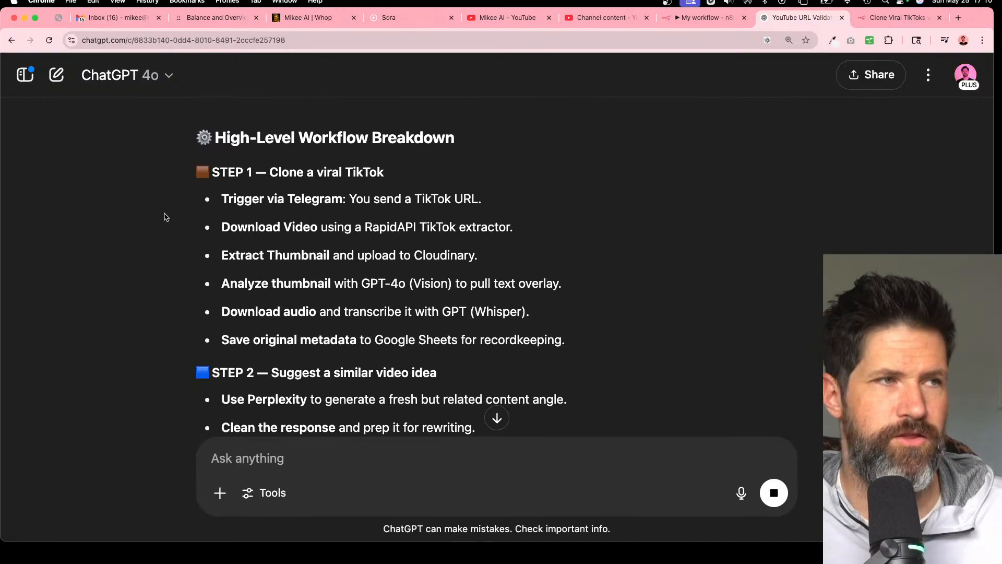
pyautogui.scroll(-3, 166, 217)
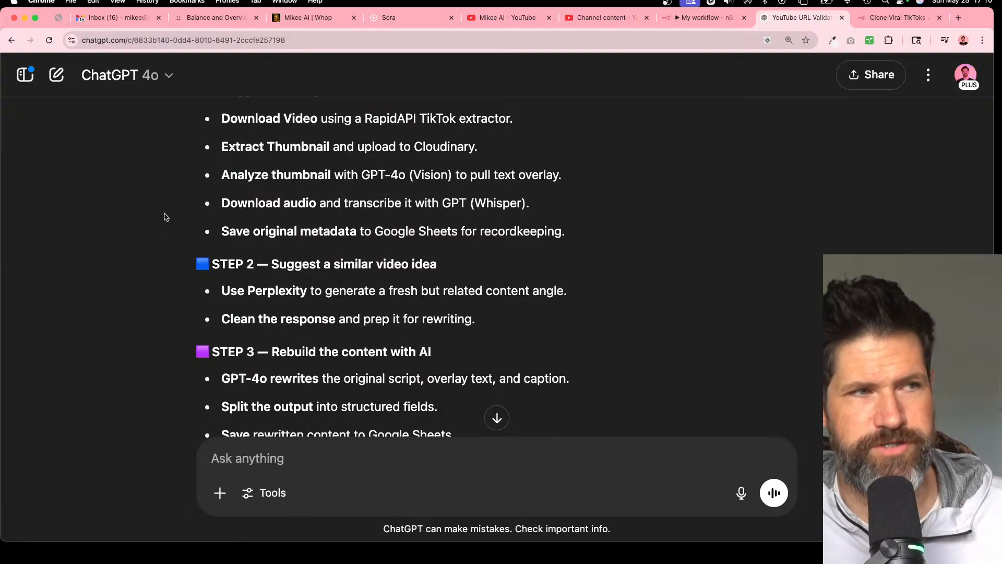
pyautogui.scroll(-3, 165, 217)
pyautogui.scroll(3, 166, 217)
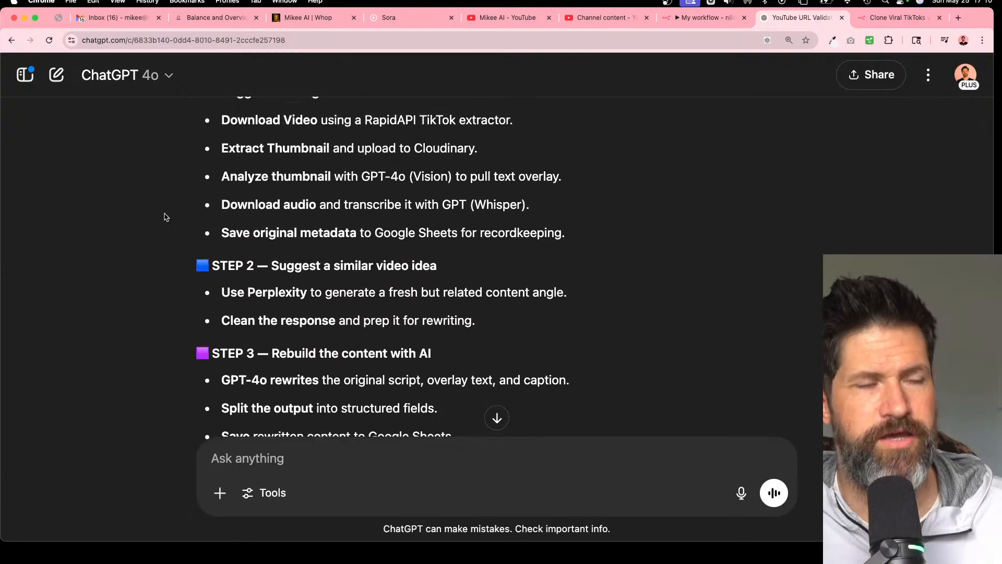
pyautogui.scroll(7, 166, 217)
pyautogui.scroll(-4, 166, 217)
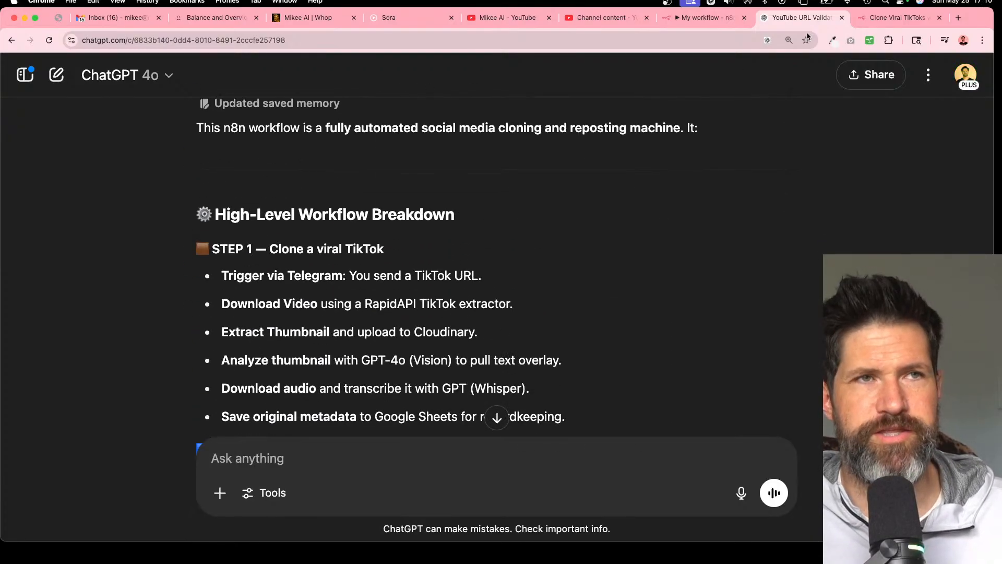
# - Dismiss the Use template dialog on the n8n template page, and leave the Code node in My workflow to view its canvas
pyautogui.click(887, 17)
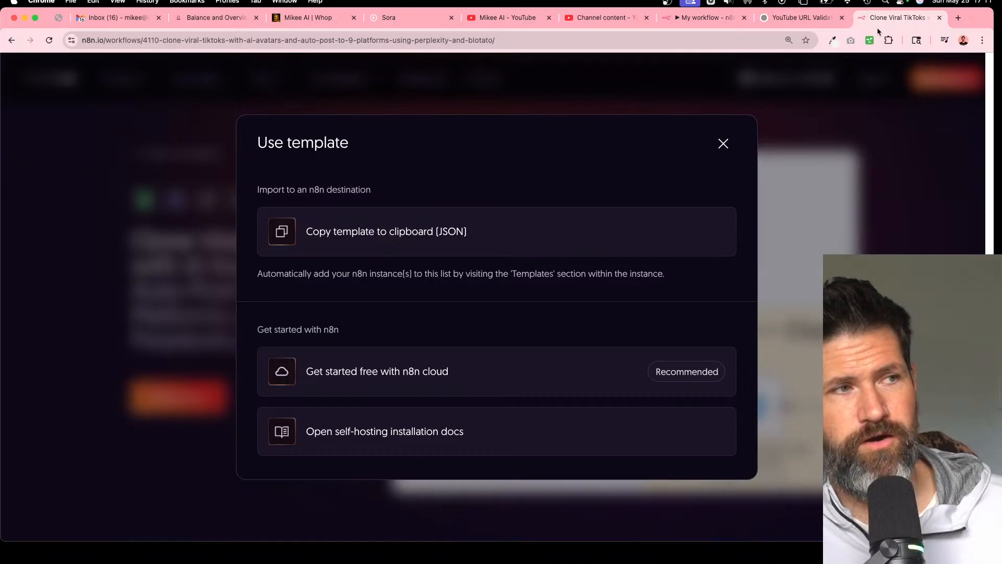
pyautogui.click(723, 144)
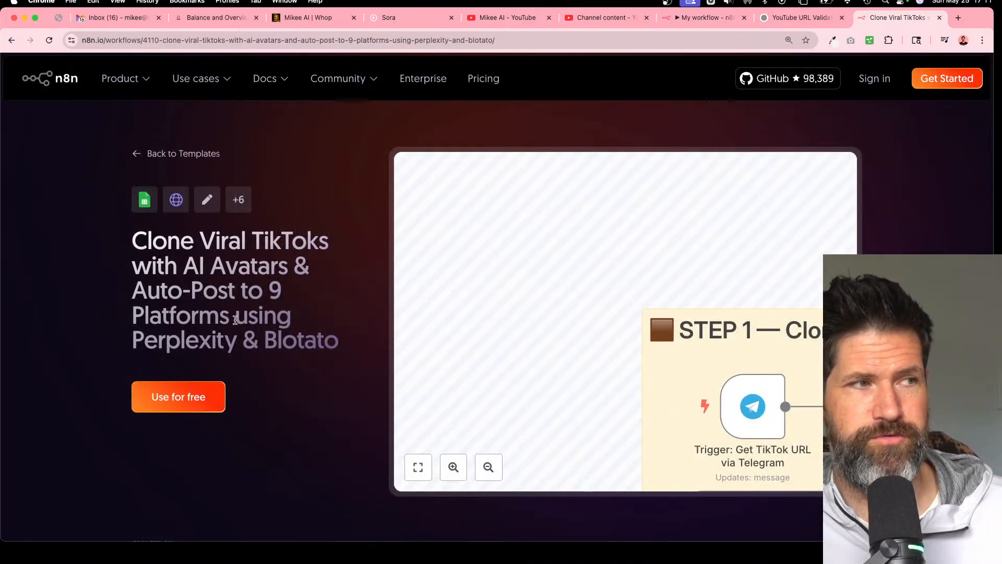
pyautogui.click(794, 18)
pyautogui.click(704, 18)
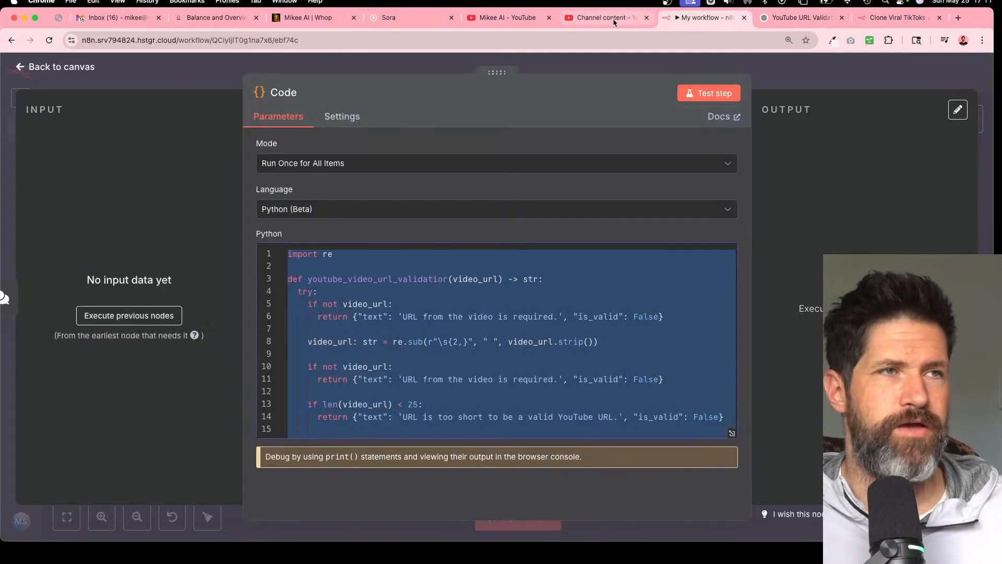
pyautogui.click(27, 70)
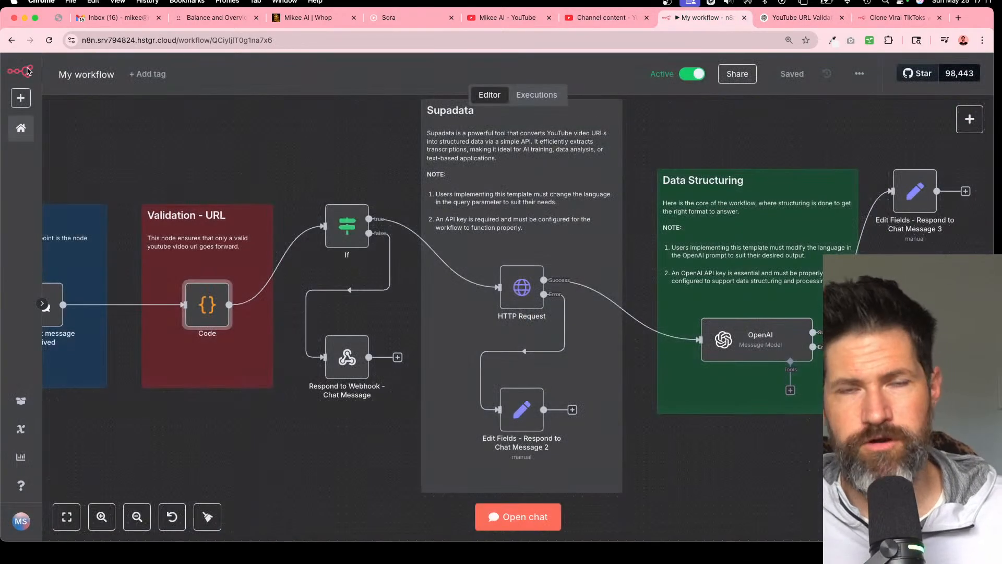
pyautogui.hscroll(4, 641, 321)
pyautogui.scroll(-3, 641, 320)
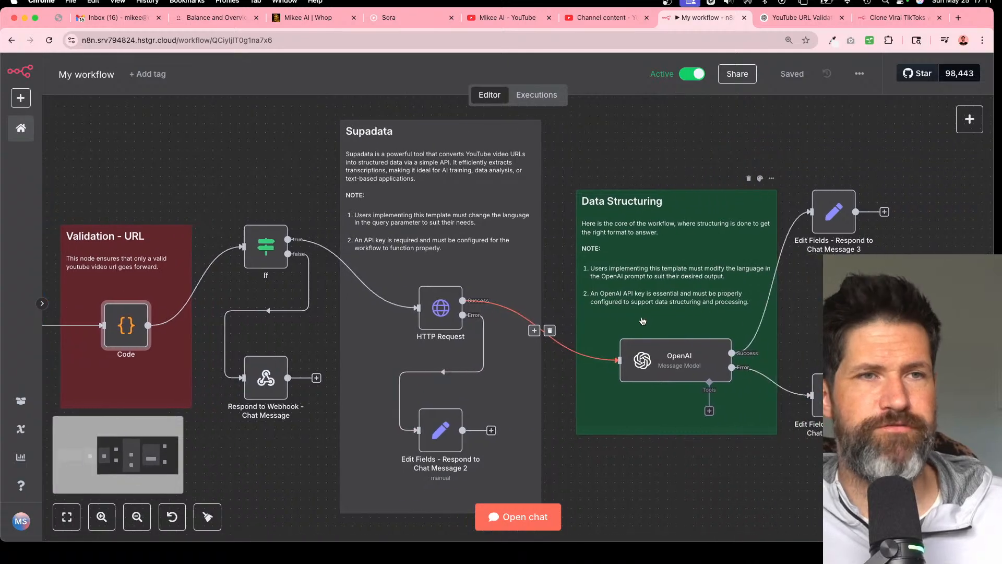
# - Return to the Clone Viral TikToks template page and copy the template JSON to the clipboard again
pyautogui.click(889, 18)
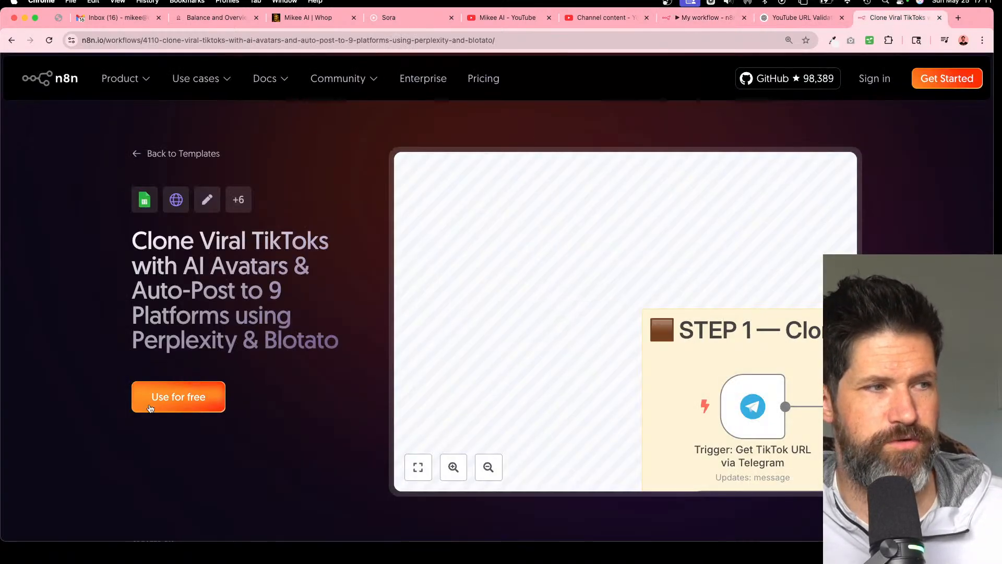
pyautogui.click(200, 398)
pyautogui.click(386, 307)
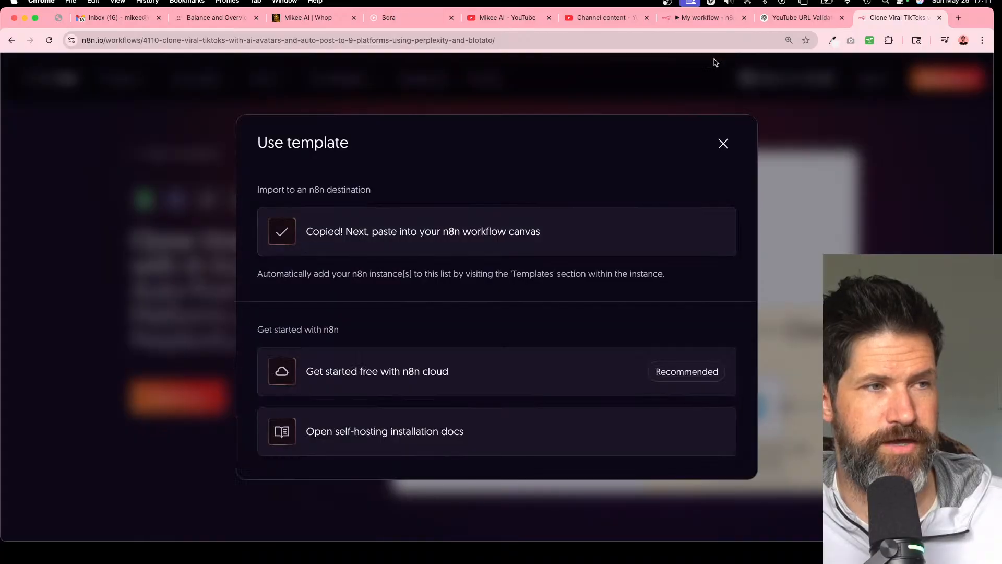
# - Create a new workflow in the n8n instance and paste the copied TikTok cloning template onto its empty canvas
pyautogui.click(689, 20)
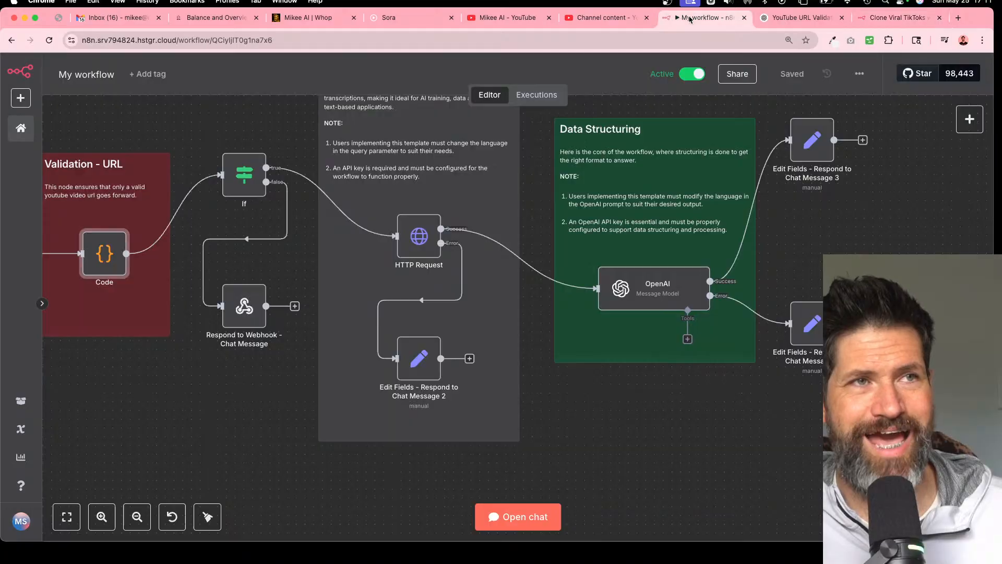
pyautogui.click(21, 98)
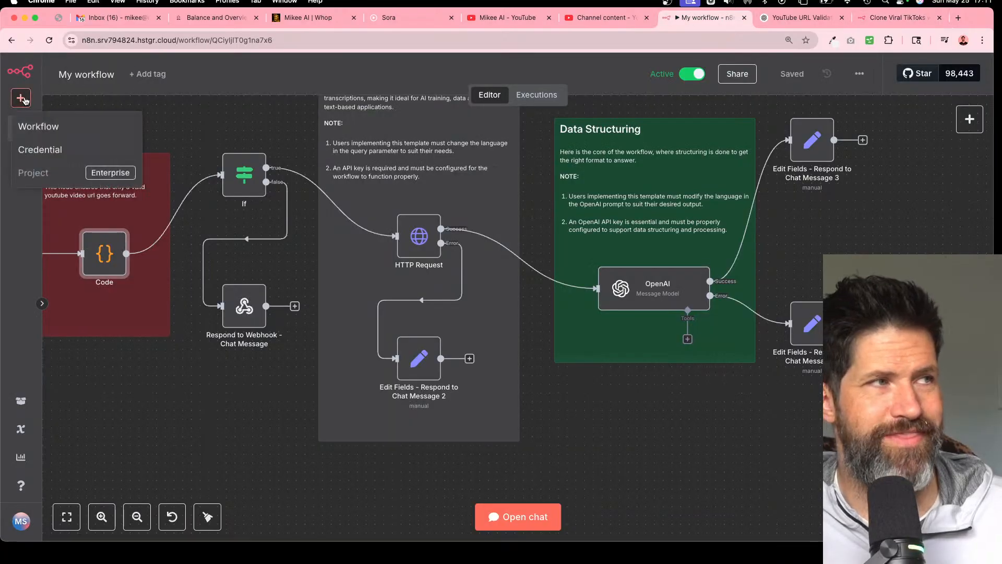
pyautogui.click(38, 132)
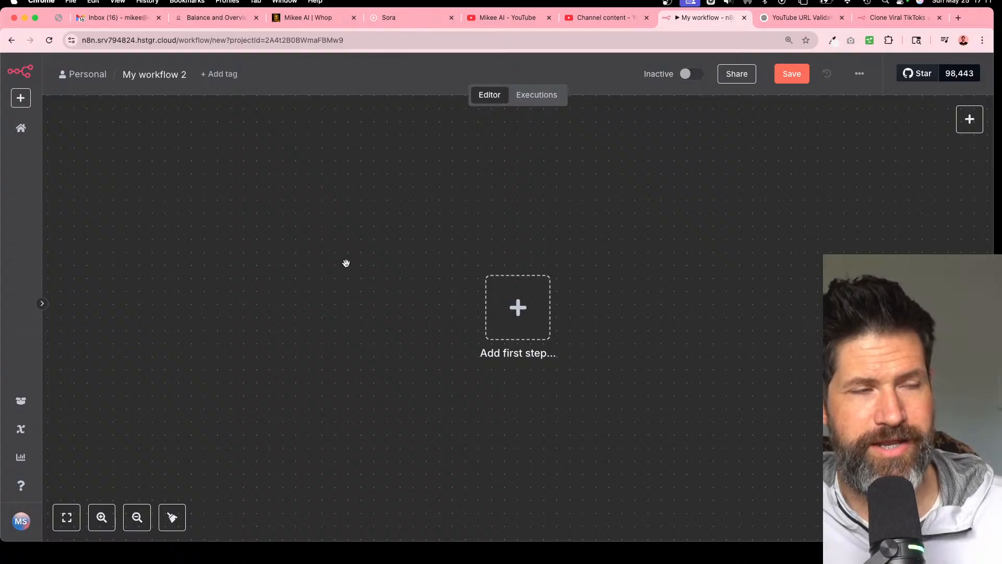
pyautogui.click(97, 2)
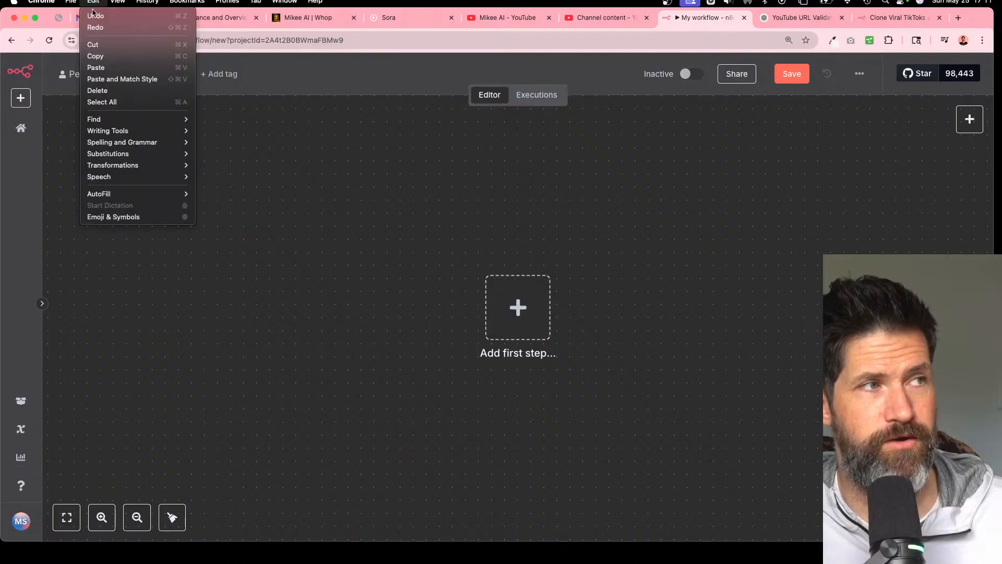
pyautogui.click(98, 69)
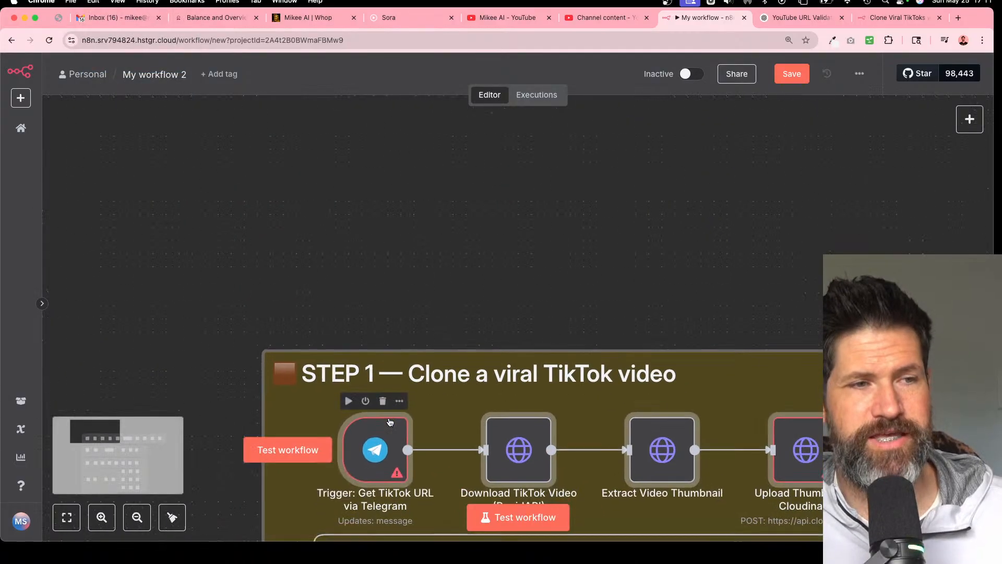
pyautogui.scroll(-3, 390, 424)
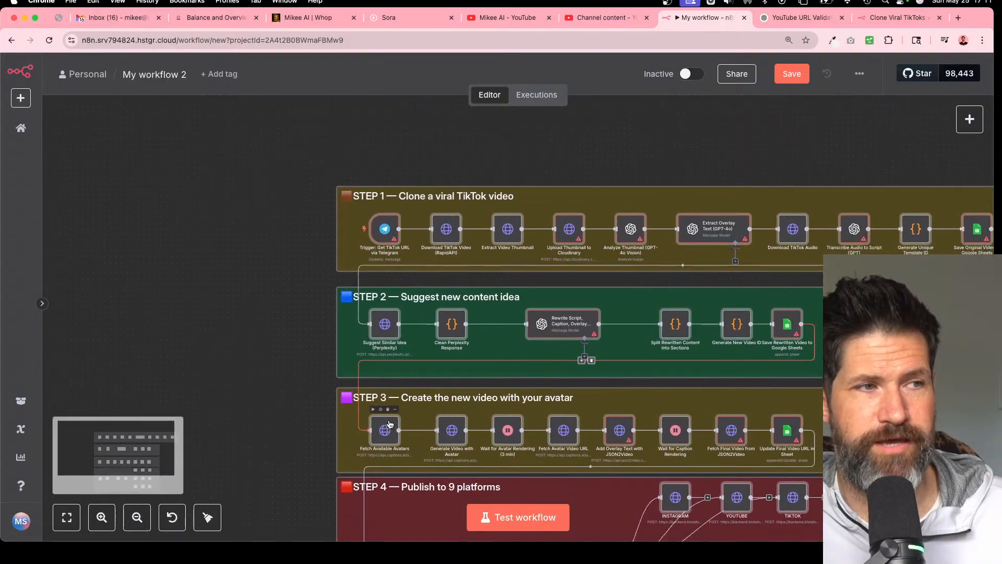
# - Open the Download TikTok Video (RapidAPI) node in the STEP 1 section of the imported workflow
pyautogui.scroll(3, 390, 424)
pyautogui.scroll(5, 390, 424)
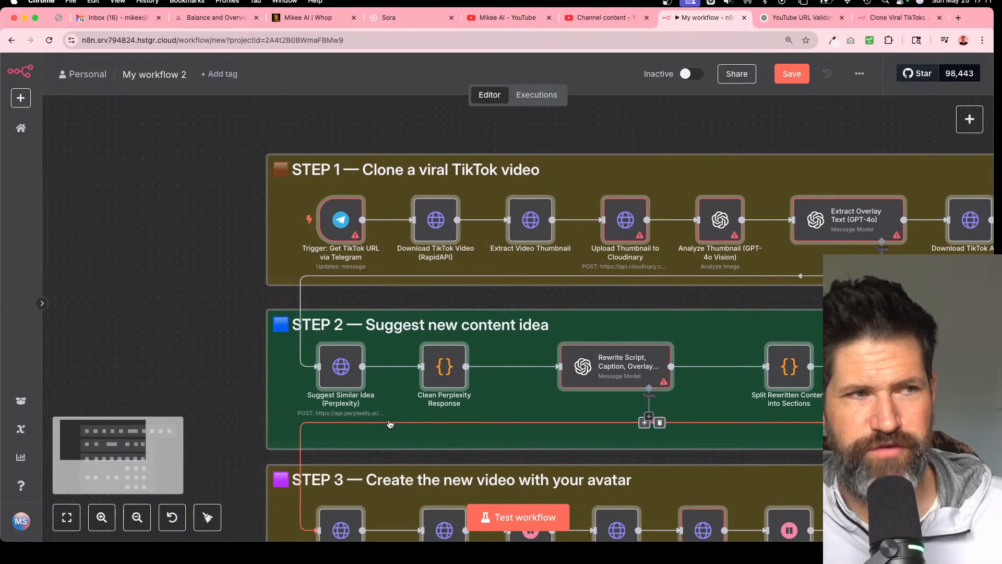
pyautogui.hscroll(3, 389, 424)
pyautogui.scroll(2, 389, 424)
pyautogui.hscroll(2, 390, 424)
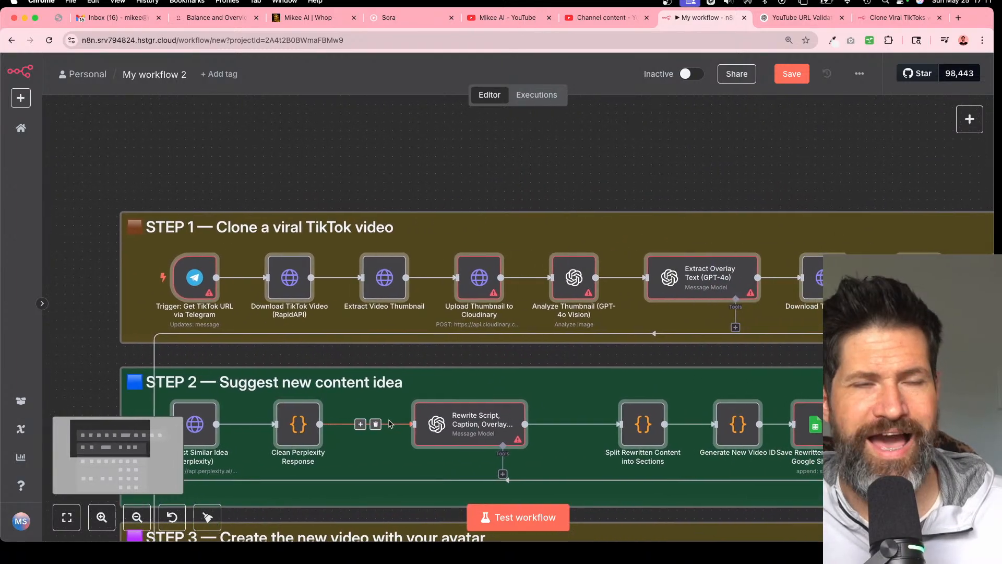
pyautogui.doubleClick(291, 282)
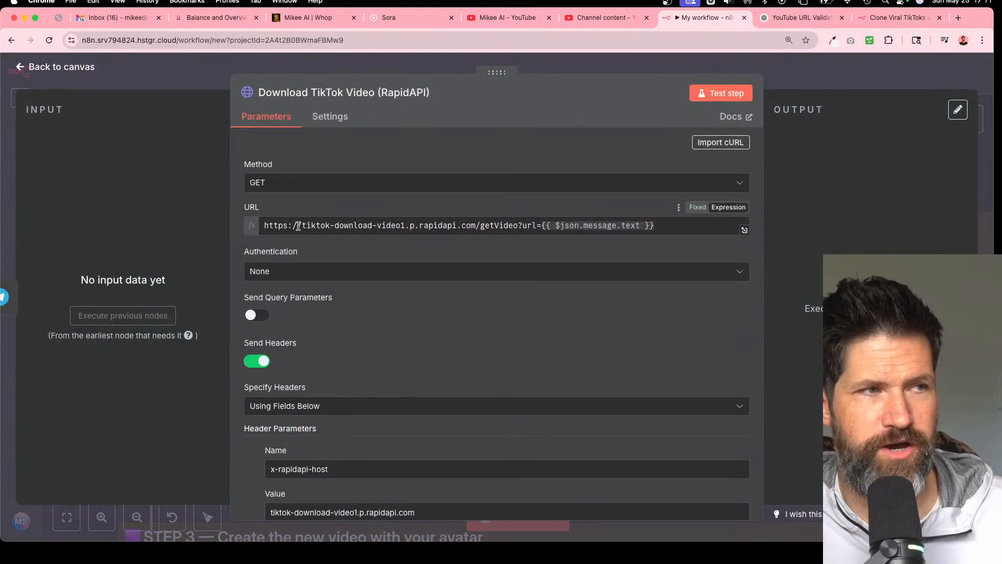
# - Copy rapidapi.com from the node's URL and open that site in a new browser tab
pyautogui.click(299, 225)
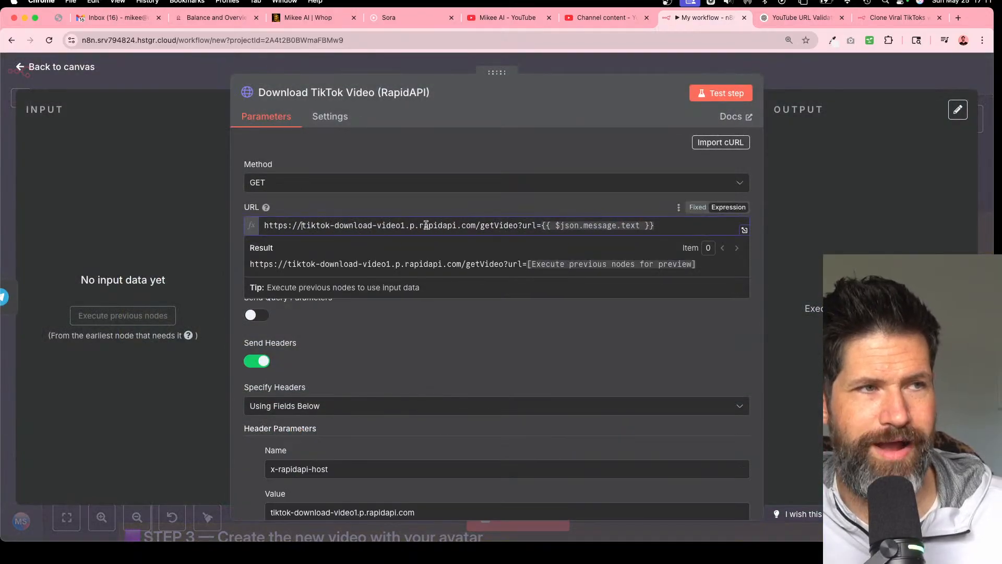
pyautogui.moveTo(419, 223); pyautogui.dragTo(474, 223)
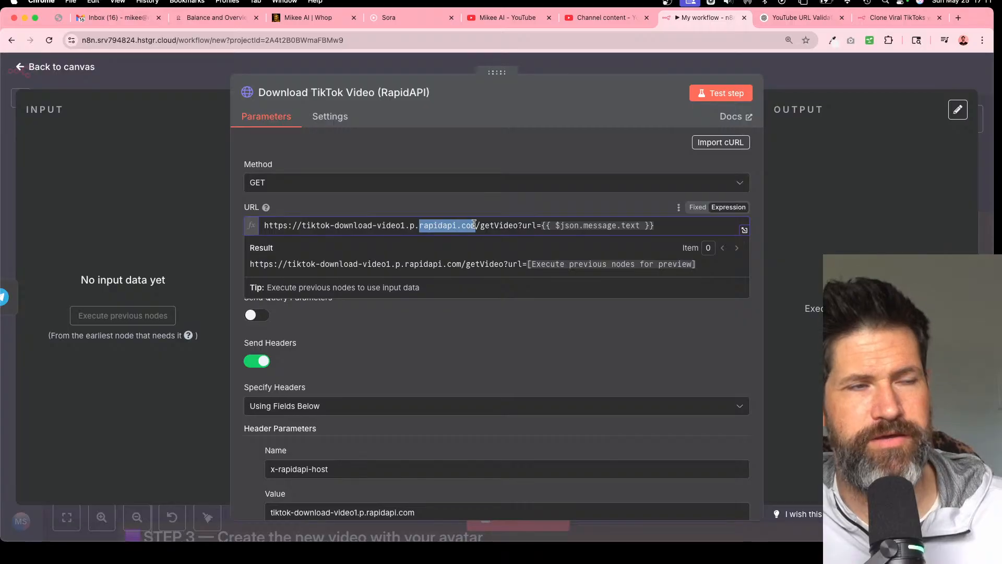
pyautogui.hotkey('ctrl', 'c')
pyautogui.hotkey('ctrl', 't')
pyautogui.hotkey('ctrl', 'v')
pyautogui.press('Return')
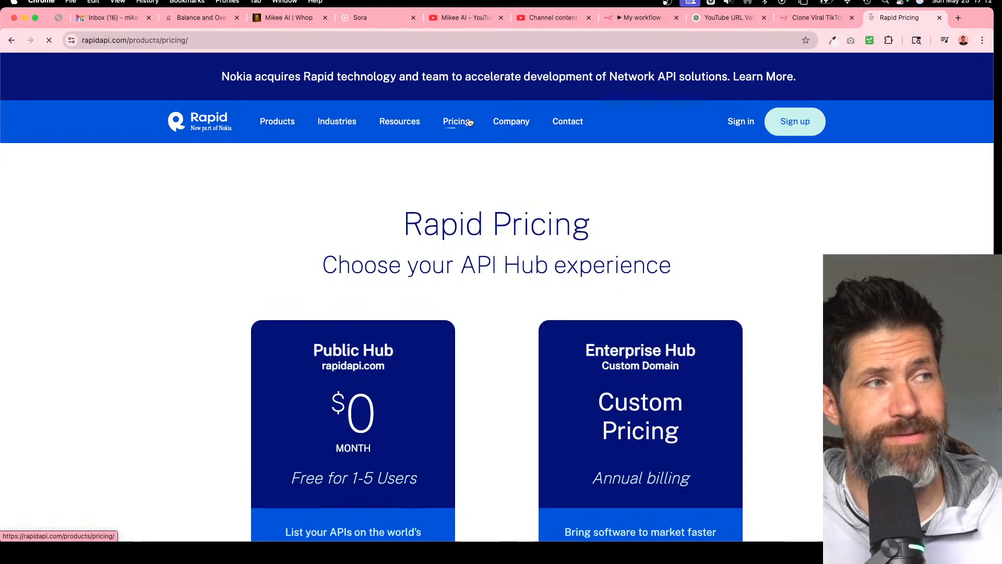
# - Review the Public Hub and Enterprise Hub plans on the Rapid Pricing page
pyautogui.scroll(-3, 201, 263)
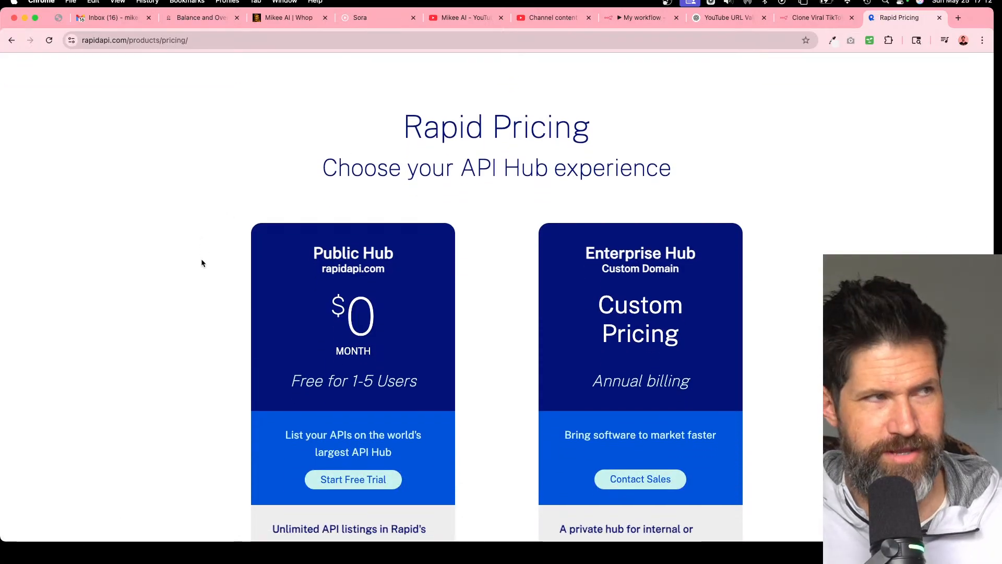
pyautogui.scroll(-5, 202, 263)
pyautogui.scroll(-2, 202, 262)
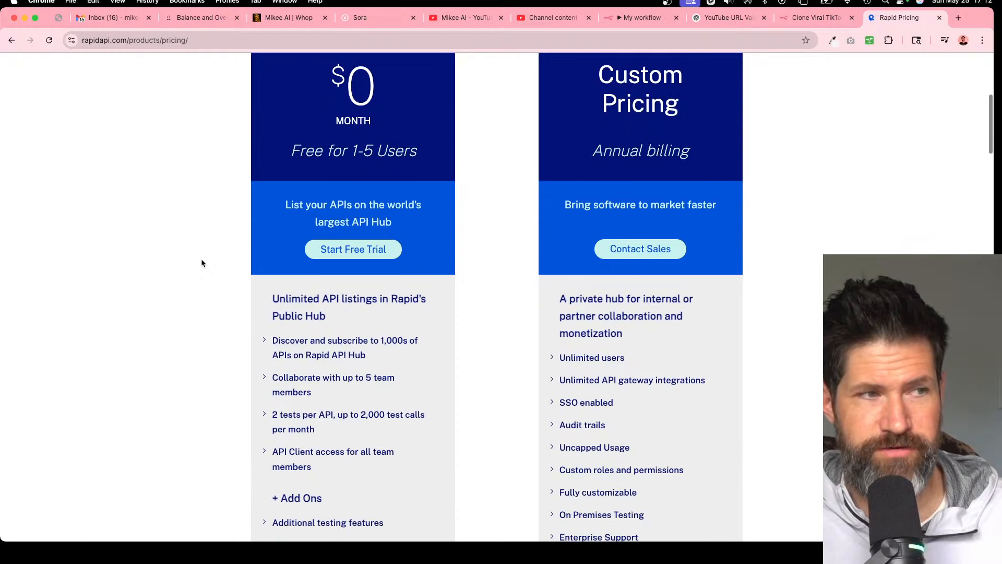
pyautogui.scroll(-4, 202, 262)
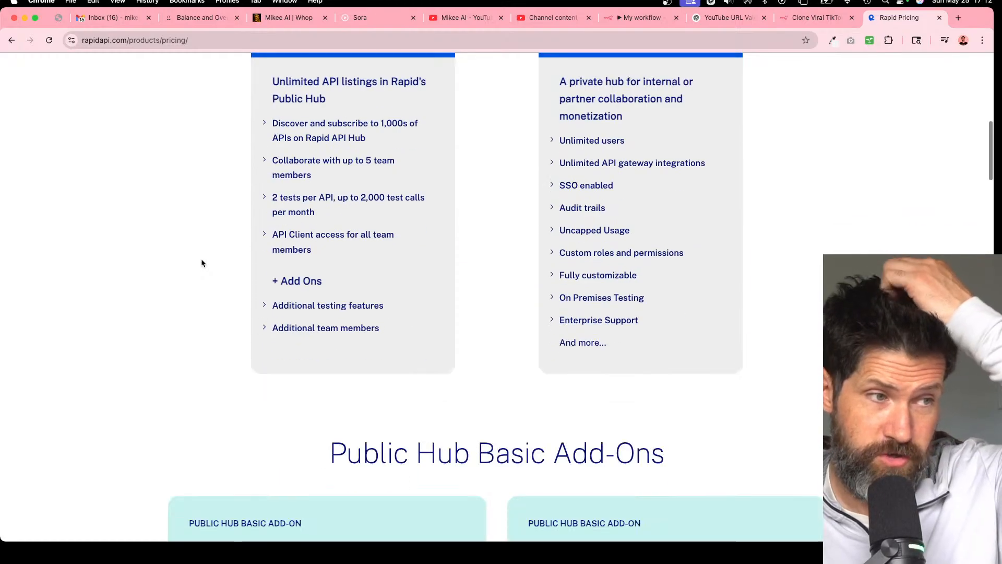
pyautogui.scroll(10, 203, 263)
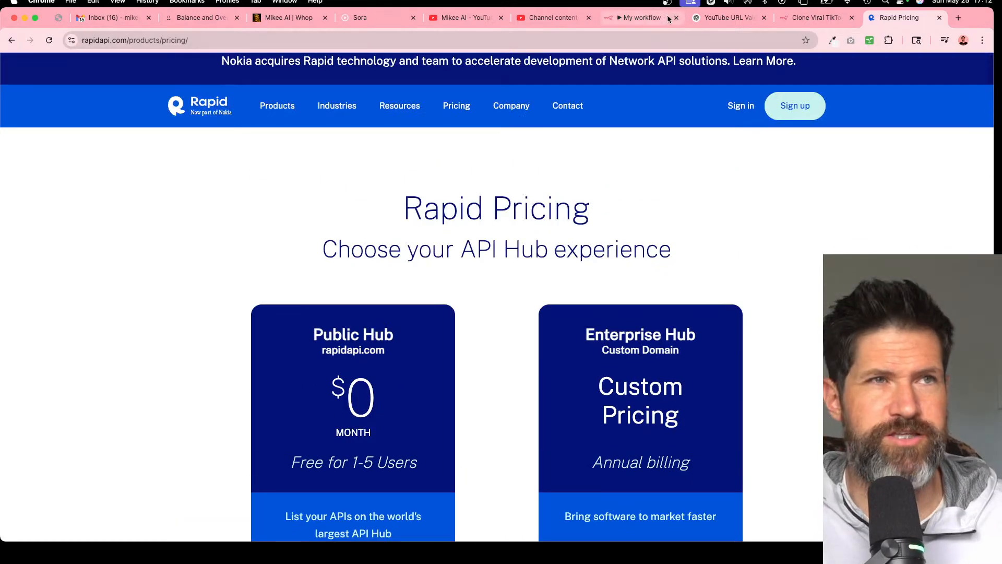
# - Copy the term RapidAPI from the workflow breakdown in ChatGPT, ask "what is RapidAPI" and read the answer
pyautogui.click(718, 20)
pyautogui.scroll(-3, 526, 325)
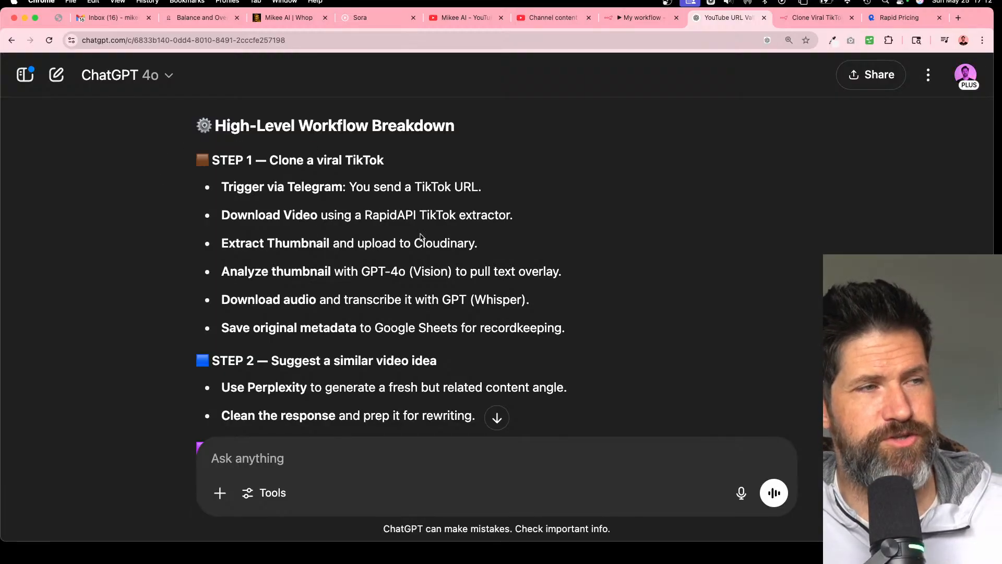
pyautogui.moveTo(364, 214); pyautogui.dragTo(419, 214)
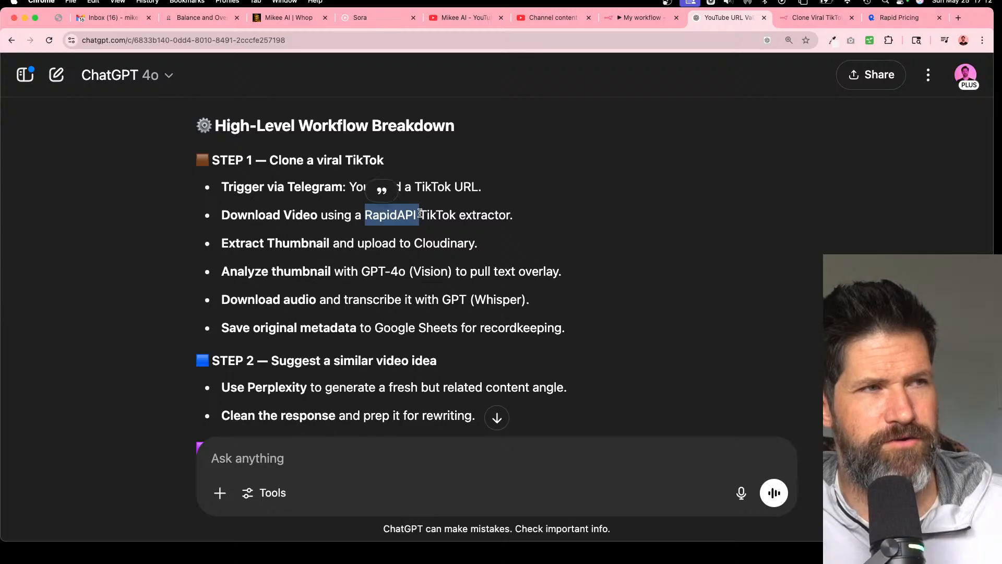
pyautogui.click(317, 475)
pyautogui.write('what ')
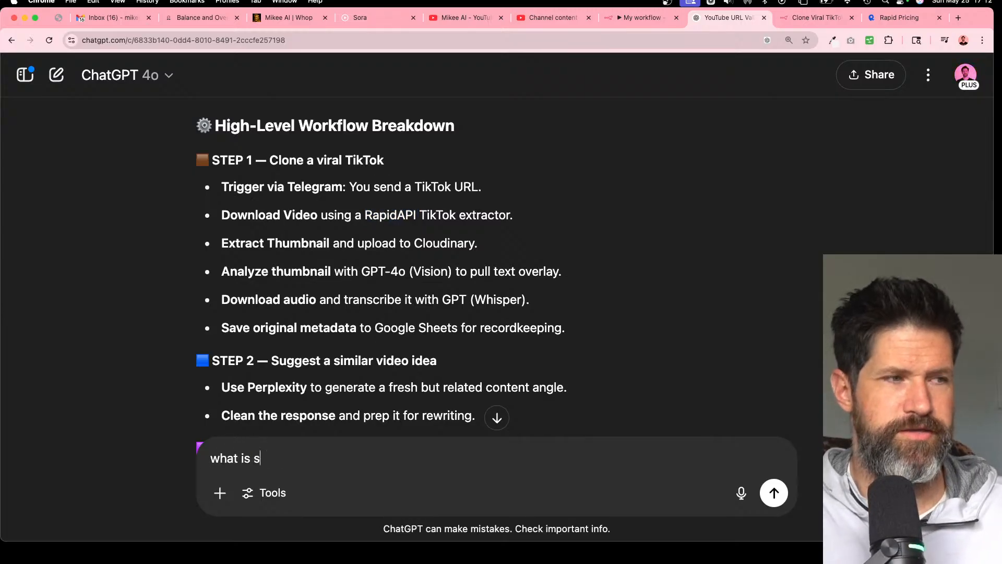
pyautogui.write('is s')
pyautogui.press('BackSpace')
pyautogui.press('super+v')
pyautogui.press('Return')
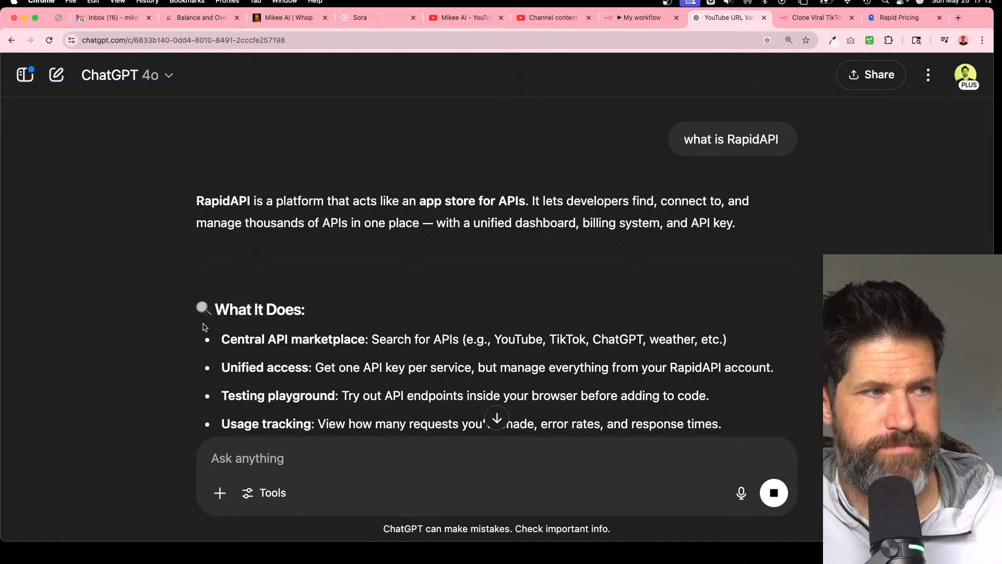
pyautogui.scroll(-5, 157, 264)
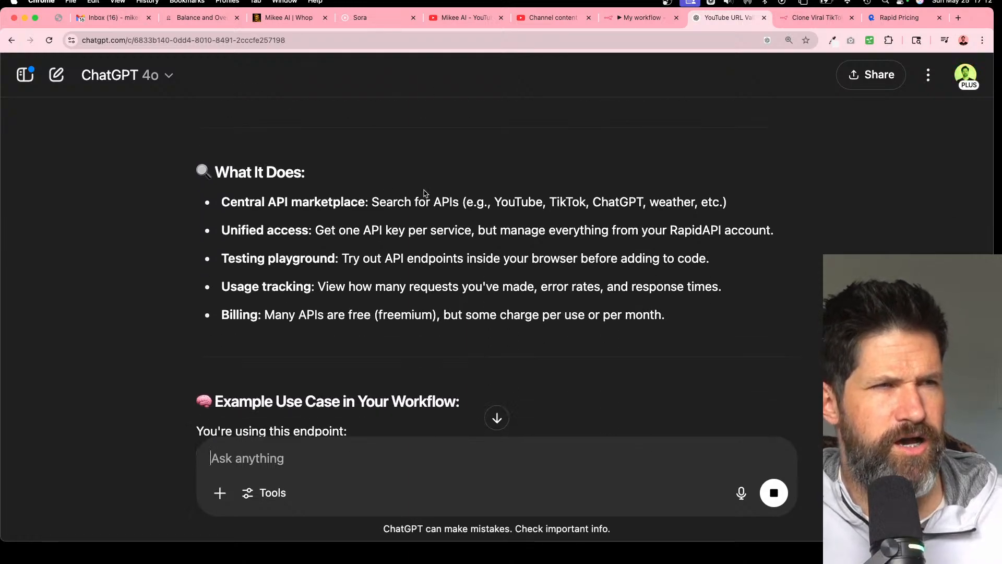
pyautogui.scroll(2, 348, 210)
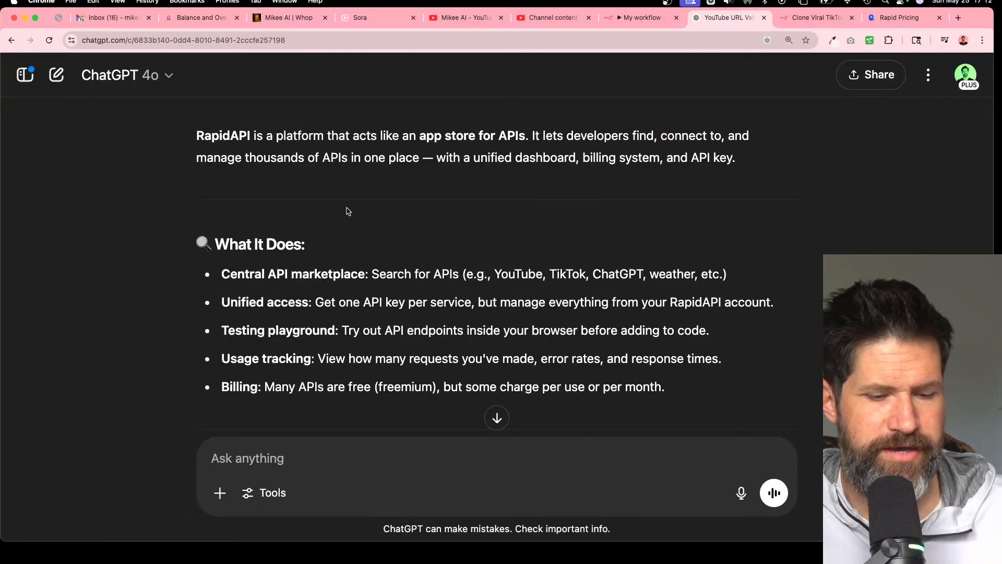
# - Search Google for "apfiy" in a new browser tab and open the Apify website
pyautogui.hotkey('ctrl', 't')
pyautogui.write('apfiy')
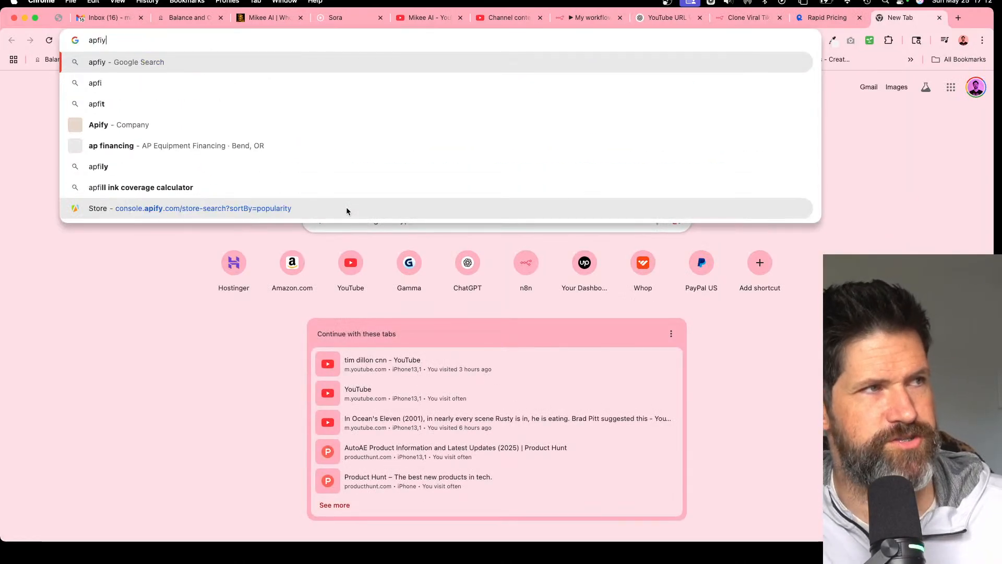
pyautogui.press('Return')
pyautogui.click(199, 213)
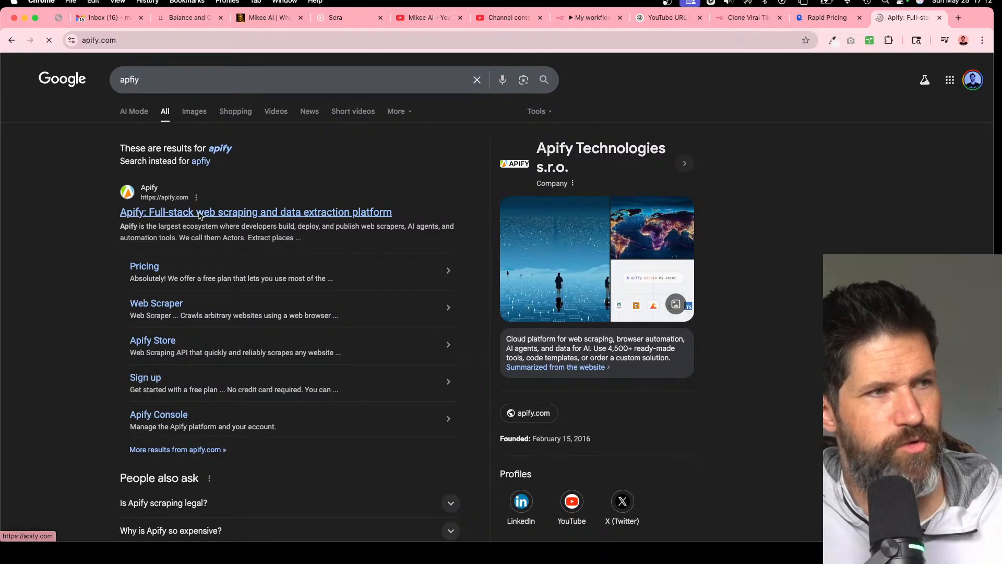
pyautogui.write('Scrape TikTok ')
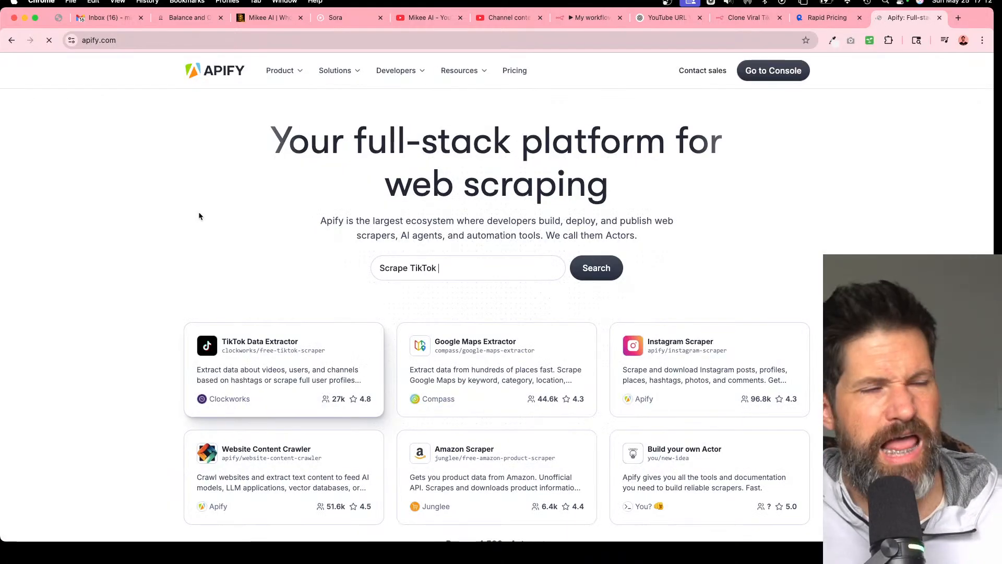
pyautogui.write('profiles')
pyautogui.press('BackSpace')
pyautogui.press('BackSpace')
pyautogui.press('BackSpace')
pyautogui.press('BackSpace')
pyautogui.press('BackSpace')
pyautogui.press('BackSpace')
pyautogui.press('BackSpace')
pyautogui.press('BackSpace')
pyautogui.press('BackSpace')
pyautogui.press('BackSpace')
pyautogui.press('BackSpace')
pyautogui.press('BackSpace')
pyautogui.press('BackSpace')
pyautogui.press('BackSpace')
pyautogui.press('BackSpace')
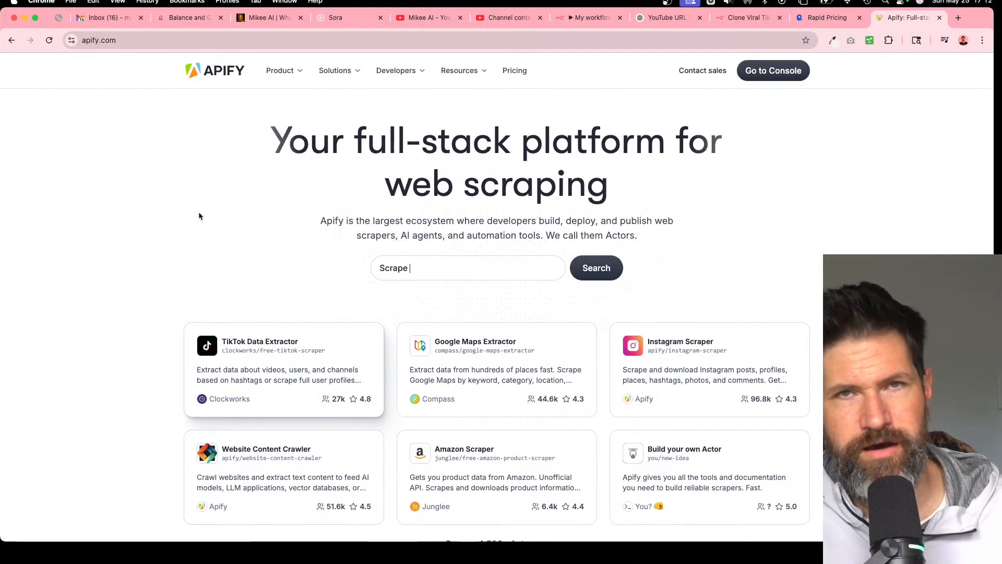
pyautogui.press('BackSpace')
pyautogui.press('BackSpace')
pyautogui.press('BackSpace')
pyautogui.press('BackSpace')
pyautogui.press('BackSpace')
pyautogui.press('BackSpace')
pyautogui.press('BackSpace')
pyautogui.write('Extract places from Google Map')
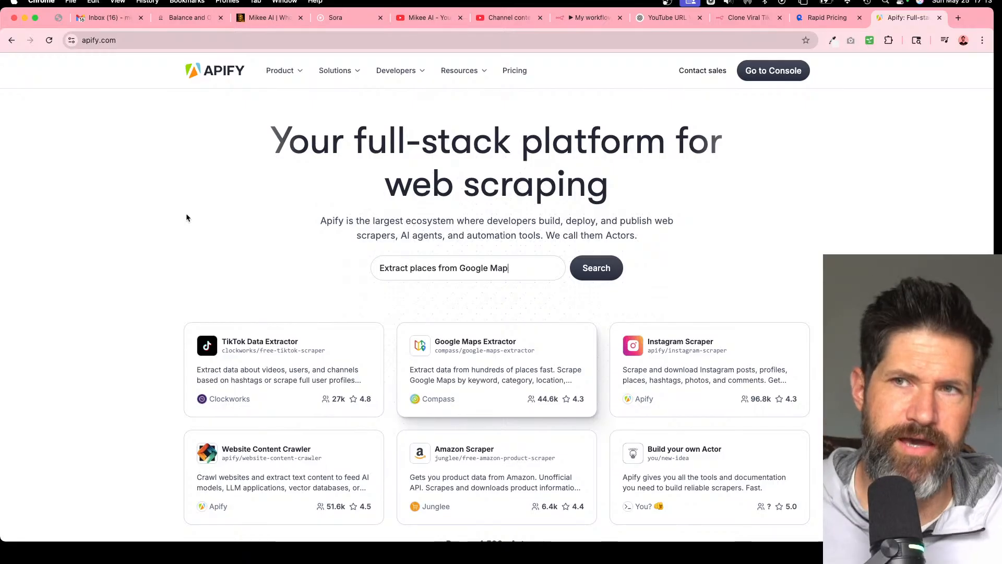
pyautogui.write('s')
pyautogui.press('BackSpace')
pyautogui.press('BackSpace')
pyautogui.press('BackSpace')
pyautogui.press('BackSpace')
pyautogui.press('BackSpace')
pyautogui.press('BackSpace')
pyautogui.press('BackSpace')
pyautogui.press('BackSpace')
pyautogui.press('BackSpace')
pyautogui.press('BackSpace')
pyautogui.press('BackSpace')
pyautogui.press('BackSpace')
pyautogui.press('BackSpace')
pyautogui.press('BackSpace')
pyautogui.press('BackSpace')
pyautogui.press('BackSpace')
pyautogui.press('BackSpace')
pyautogui.press('BackSpace')
pyautogui.press('BackSpace')
pyautogui.press('BackSpace')
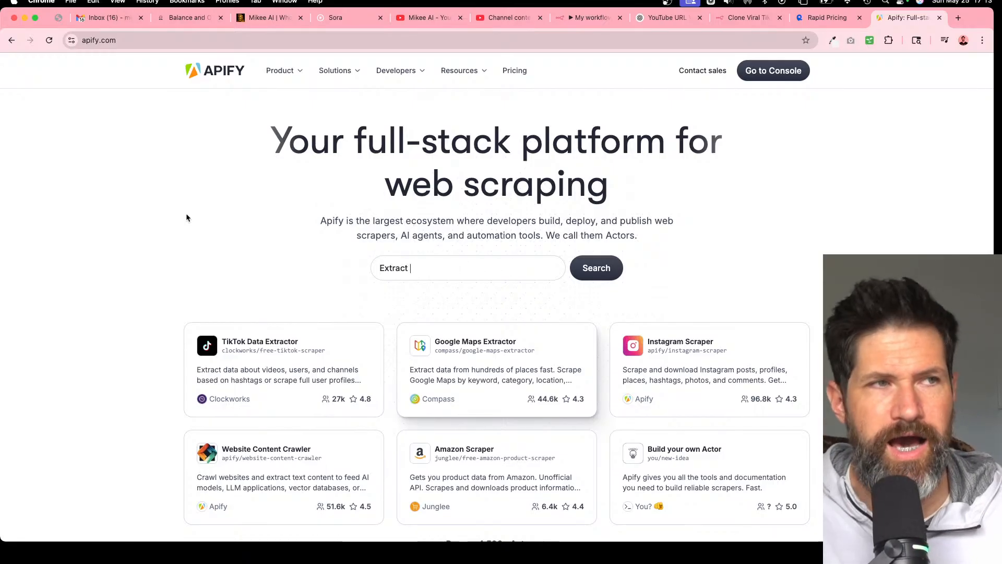
pyautogui.press('BackSpace')
pyautogui.press('BackSpace')
pyautogui.press('BackSpace')
pyautogui.press('BackSpace')
pyautogui.press('BackSpace')
pyautogui.press('BackSpace')
pyautogui.press('BackSpace')
pyautogui.press('BackSpace')
# - Return to My workflow 2 in n8n, leave the Download TikTok Video node and look over the nodes in each section
pyautogui.click(824, 19)
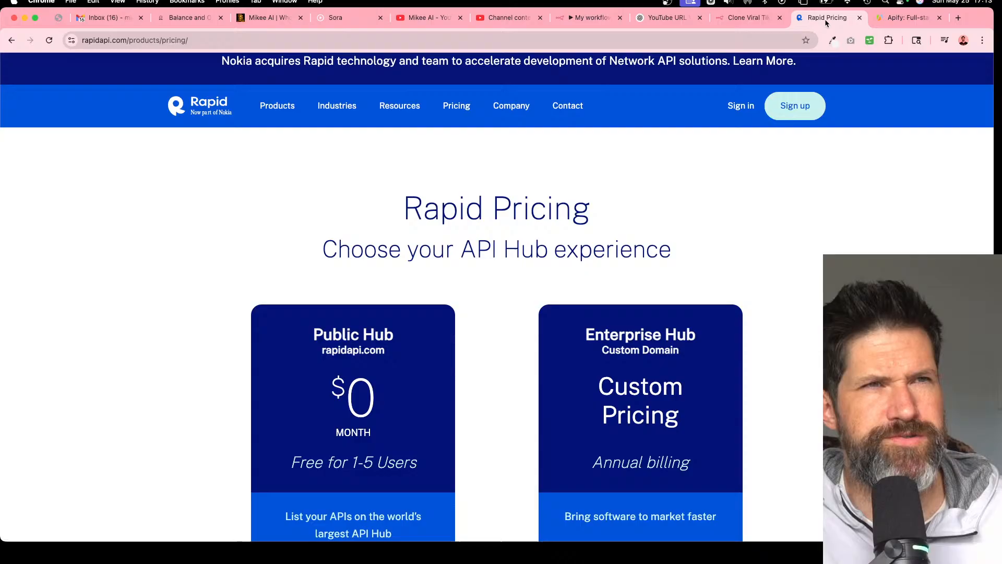
pyautogui.click(677, 22)
pyautogui.click(578, 19)
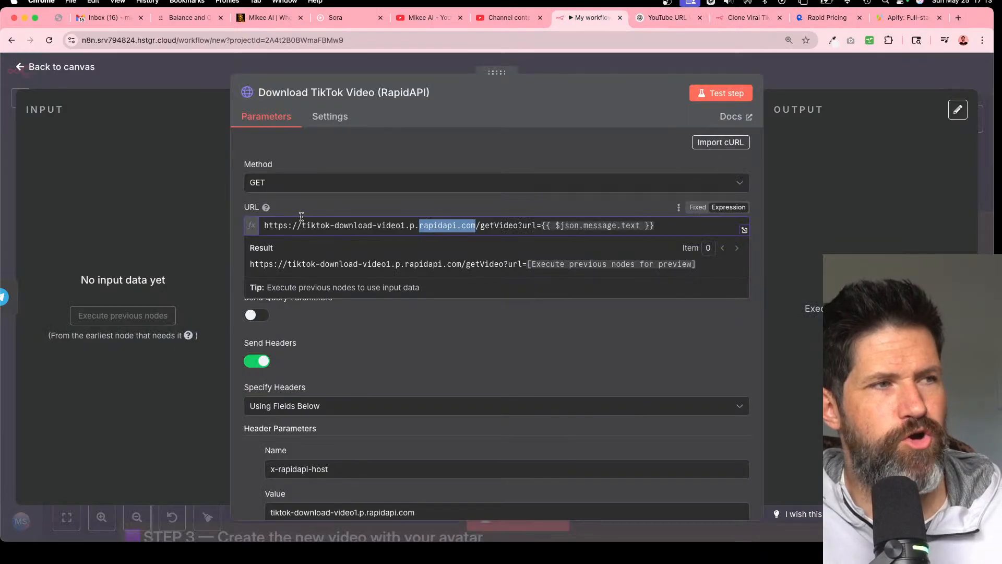
pyautogui.click(76, 161)
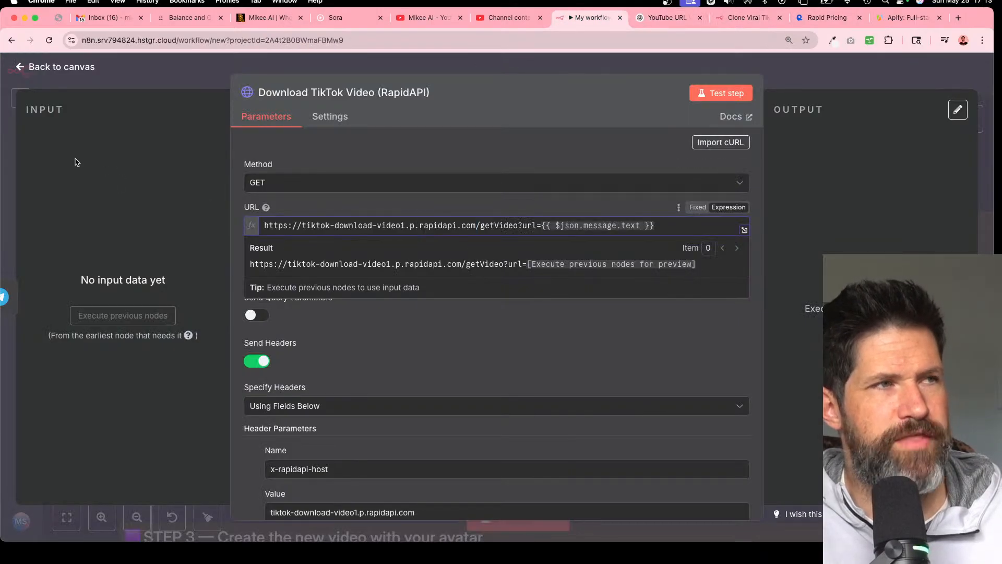
pyautogui.click(62, 76)
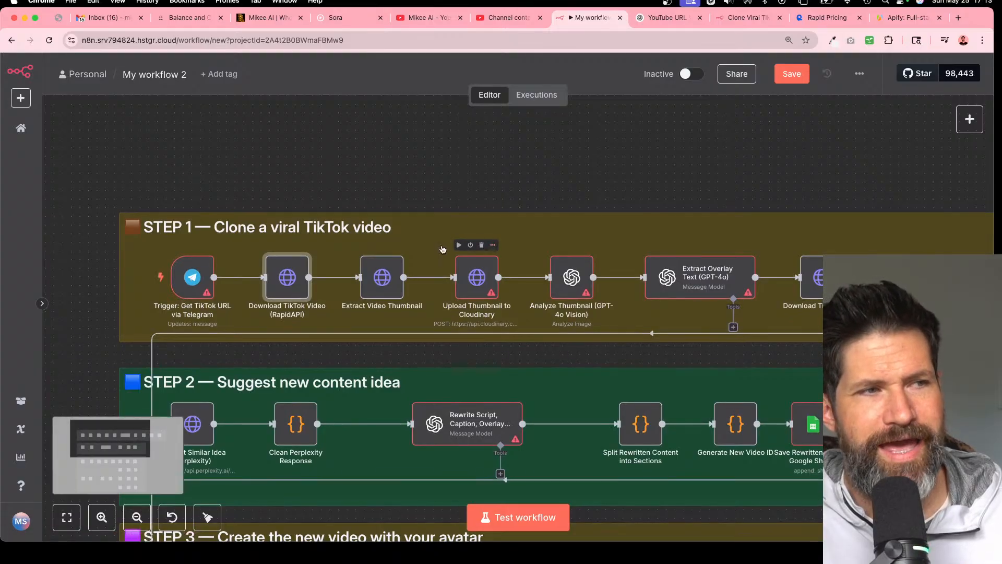
pyautogui.scroll(-5, 442, 249)
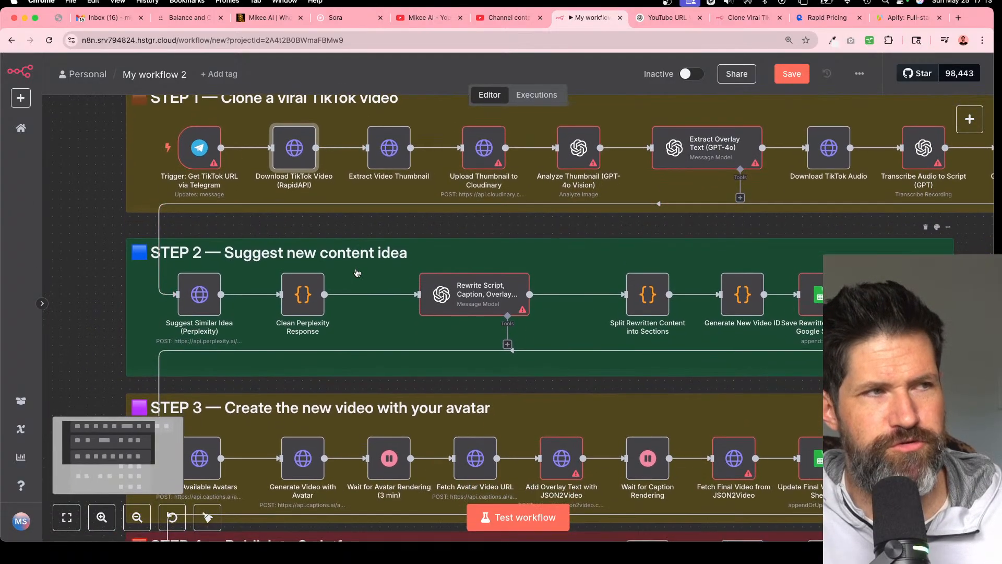
pyautogui.scroll(2, 357, 272)
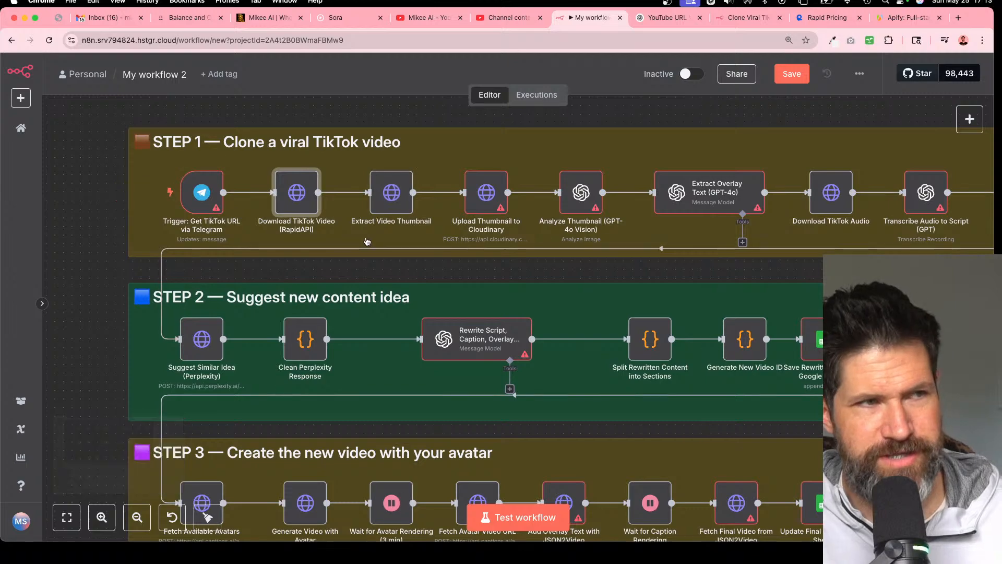
pyautogui.hscroll(4, 367, 241)
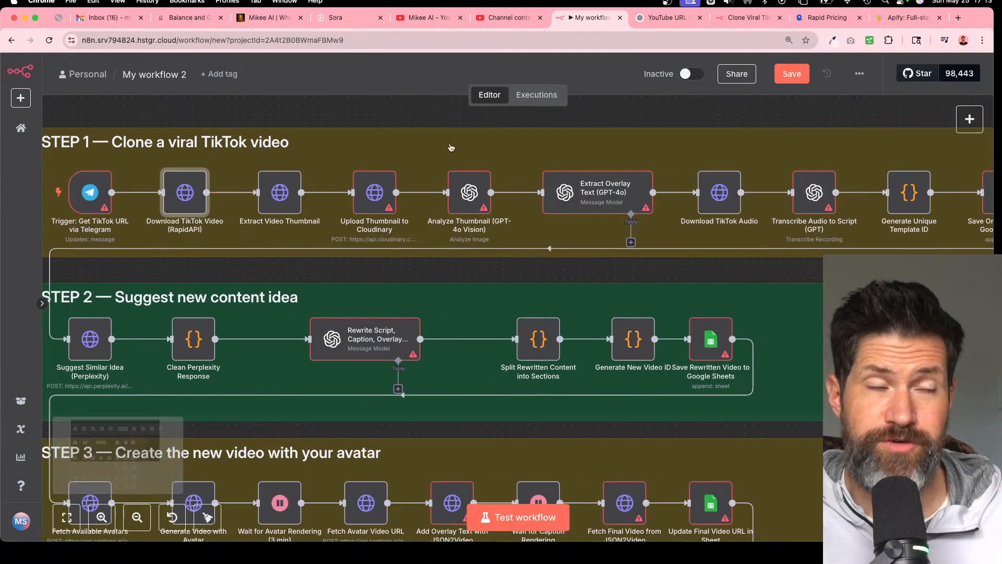
# - Return to the ChatGPT conversation and ask it to "break it up node by node"
pyautogui.click(657, 24)
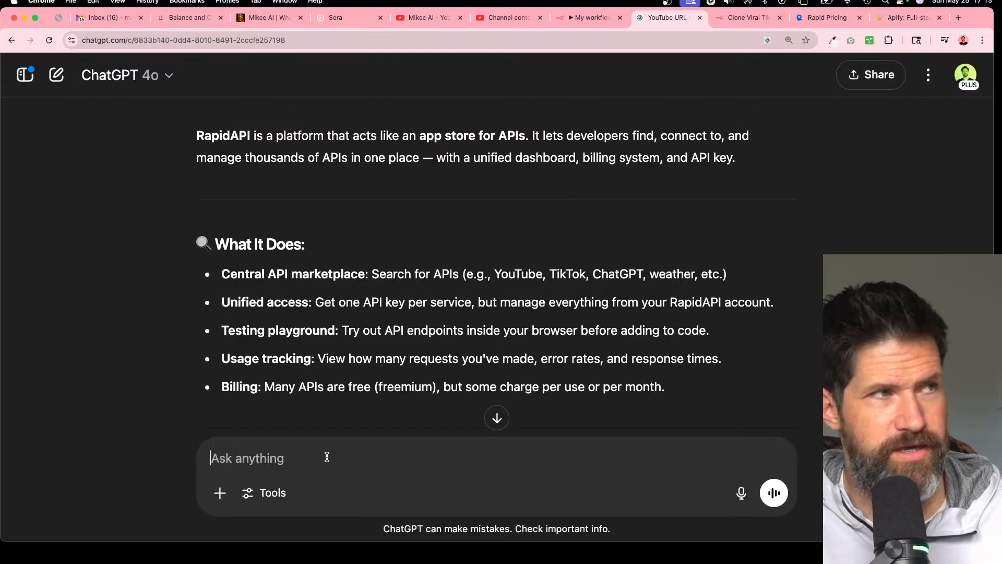
pyautogui.write('break')
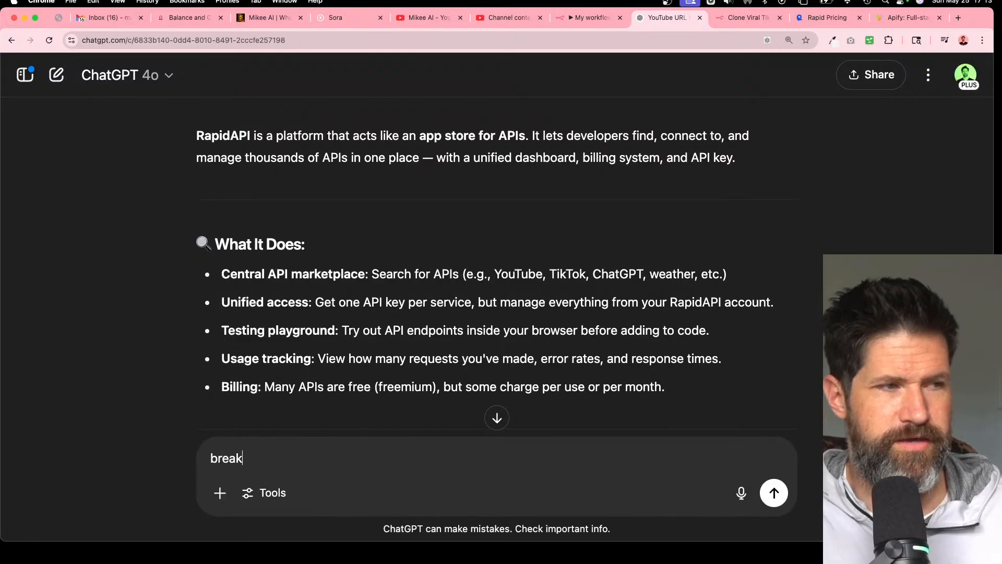
pyautogui.write(' o')
pyautogui.press('BackSpace')
pyautogui.write('it')
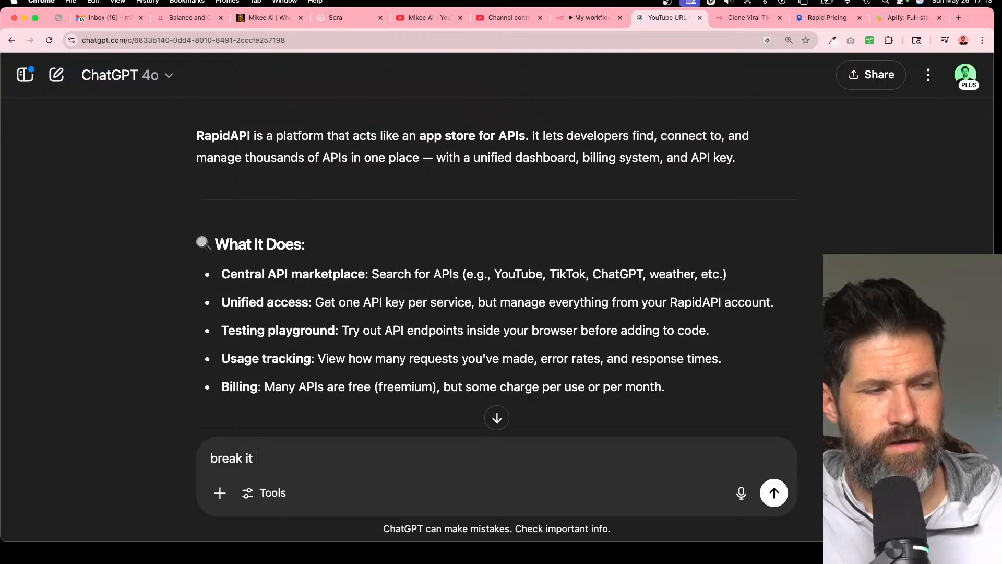
pyautogui.write(' up node by')
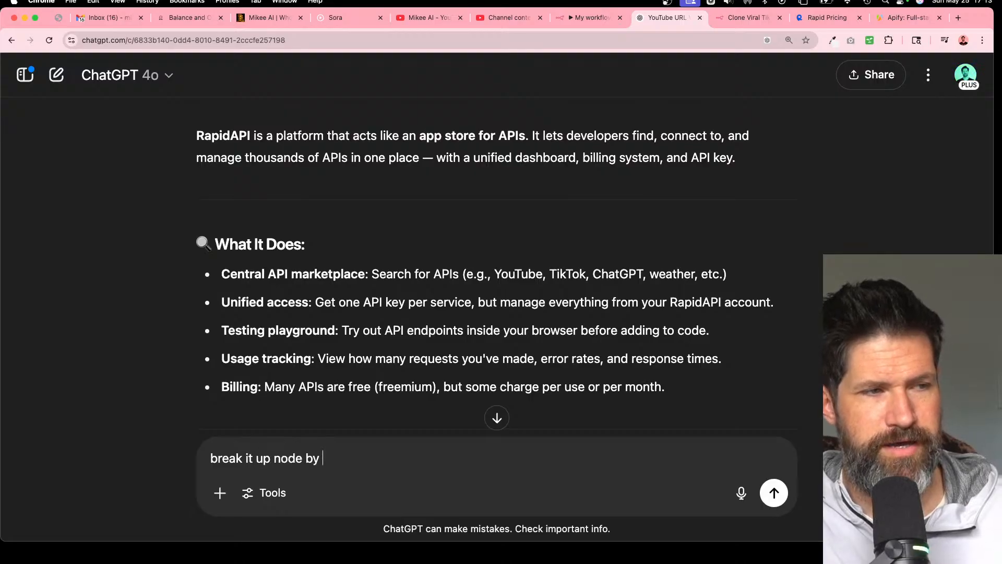
pyautogui.write(' bode')
pyautogui.press('BackSpace')
pyautogui.press('BackSpace')
pyautogui.press('BackSpace')
pyautogui.press('BackSpace')
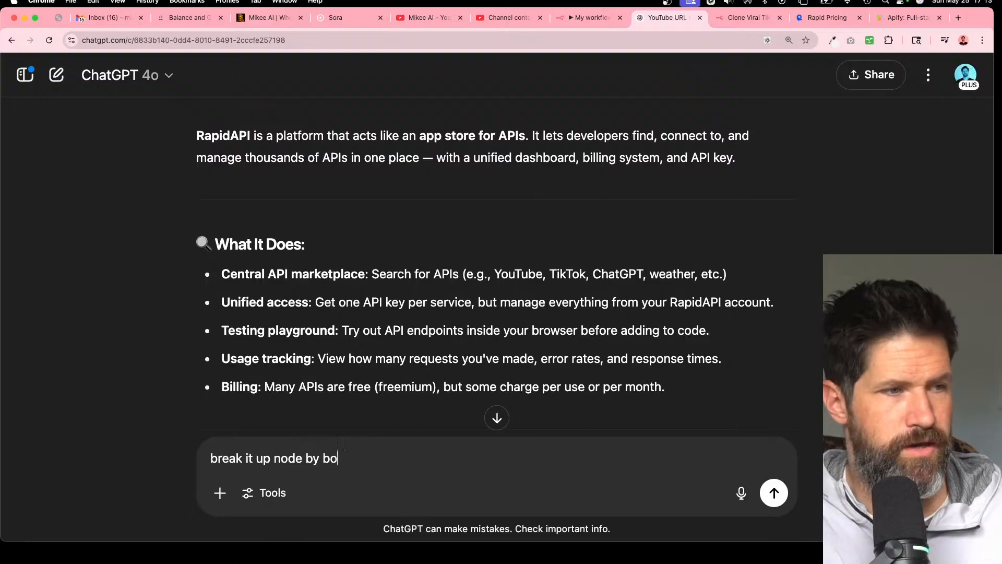
pyautogui.write('node')
pyautogui.press('Return')
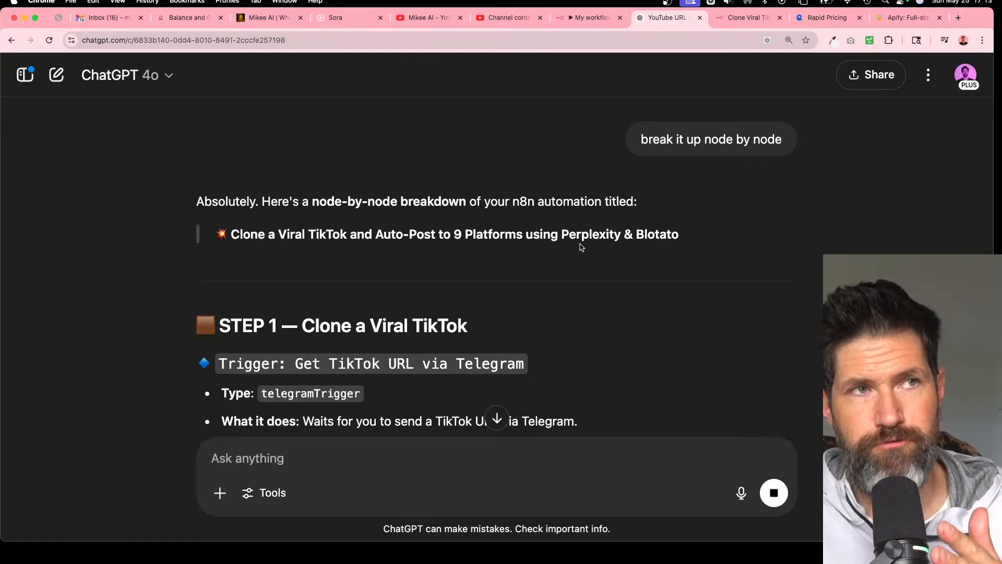
# - Read ChatGPT's node-by-node breakdown from the Telegram trigger through the Extract Video Thumbnail node
pyautogui.scroll(-3, 582, 247)
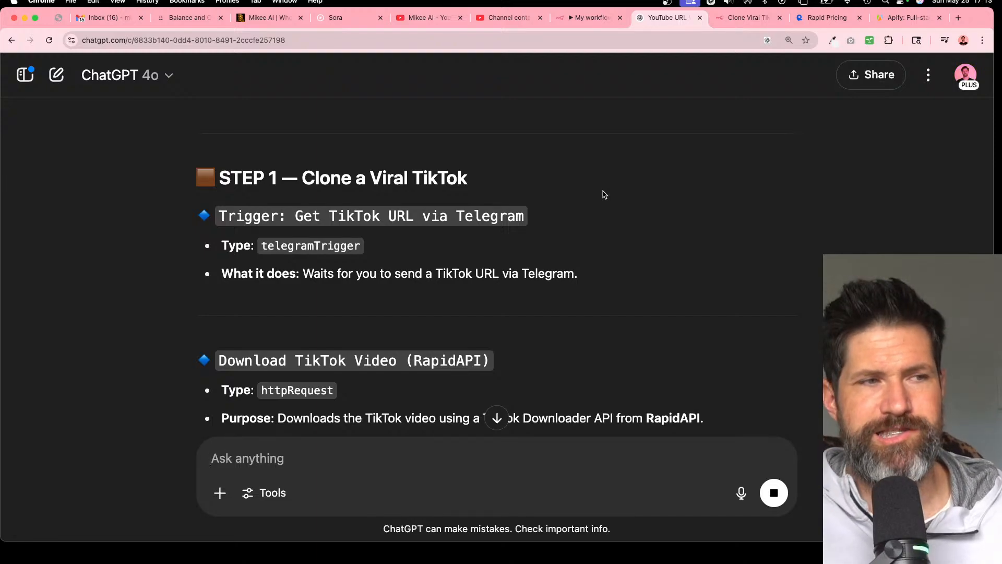
pyautogui.scroll(-4, 604, 195)
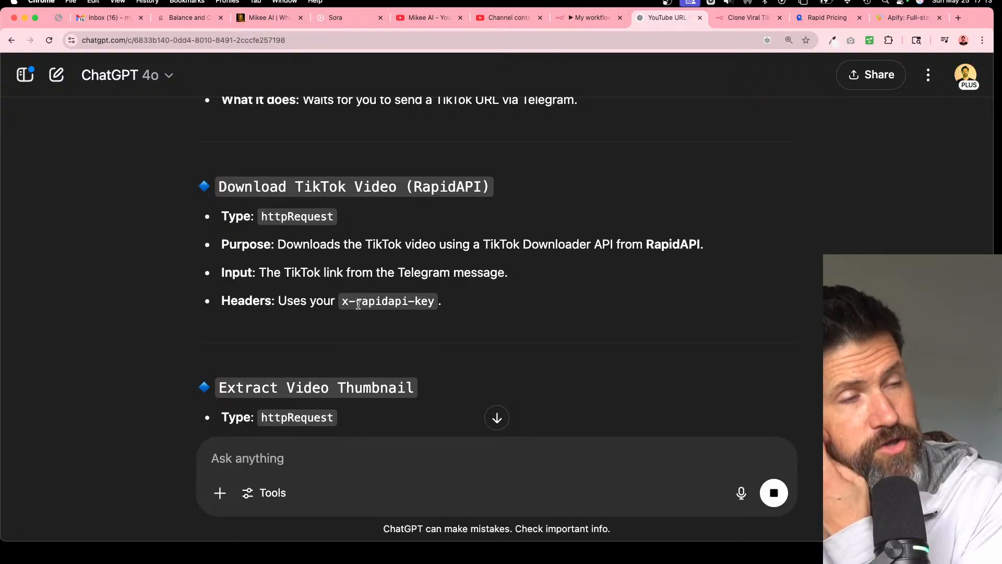
pyautogui.scroll(-3, 351, 319)
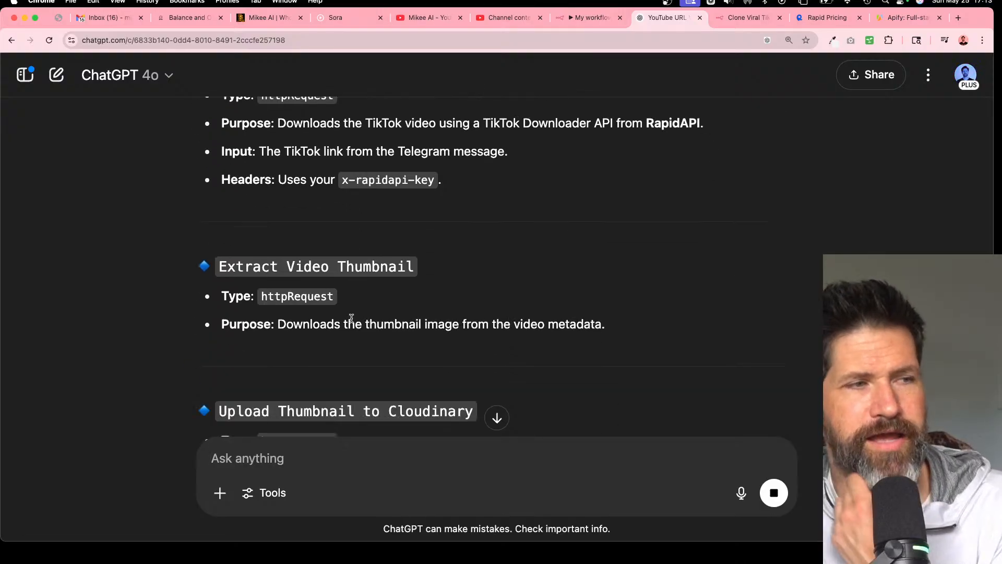
# - Close the Use template dialog on the Clone Viral TikToks template page and return to My workflow 2 in n8n
pyautogui.click(728, 25)
pyautogui.click(723, 144)
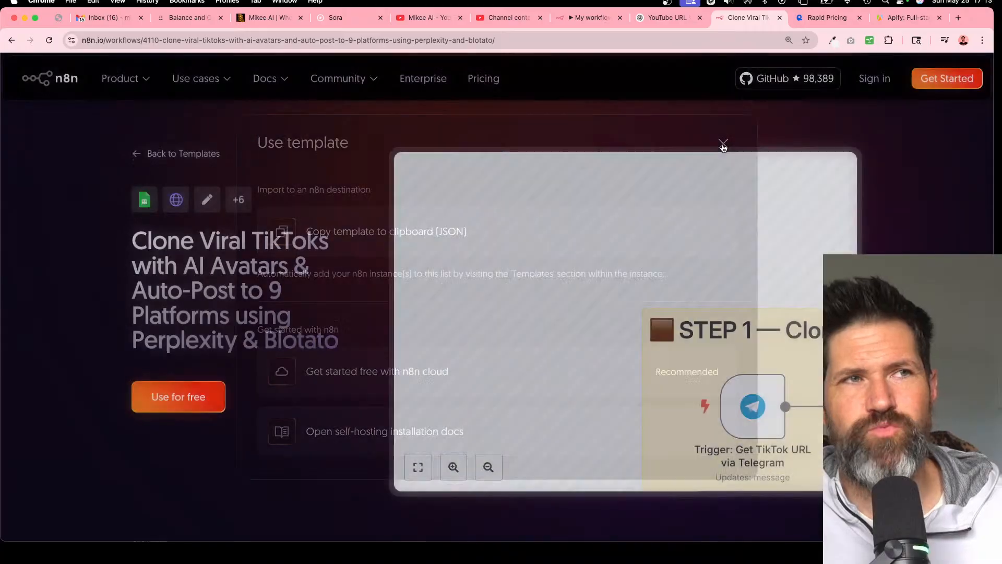
pyautogui.click(582, 21)
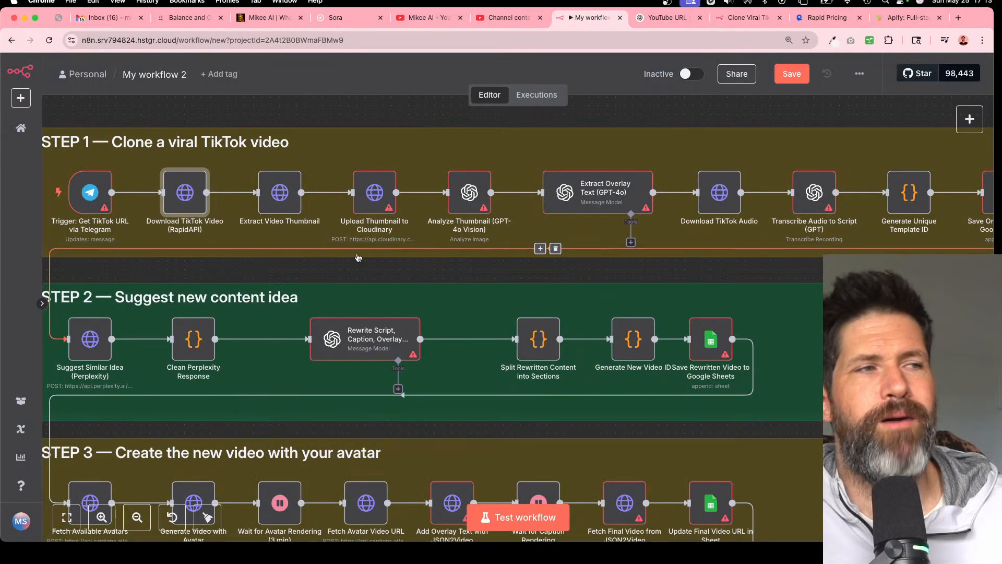
# - Look over the nodes in all four workflow sections, from cloning the viral TikTok video to publishing on 9 platforms
pyautogui.scroll(1, 358, 258)
pyautogui.hscroll(5, 357, 257)
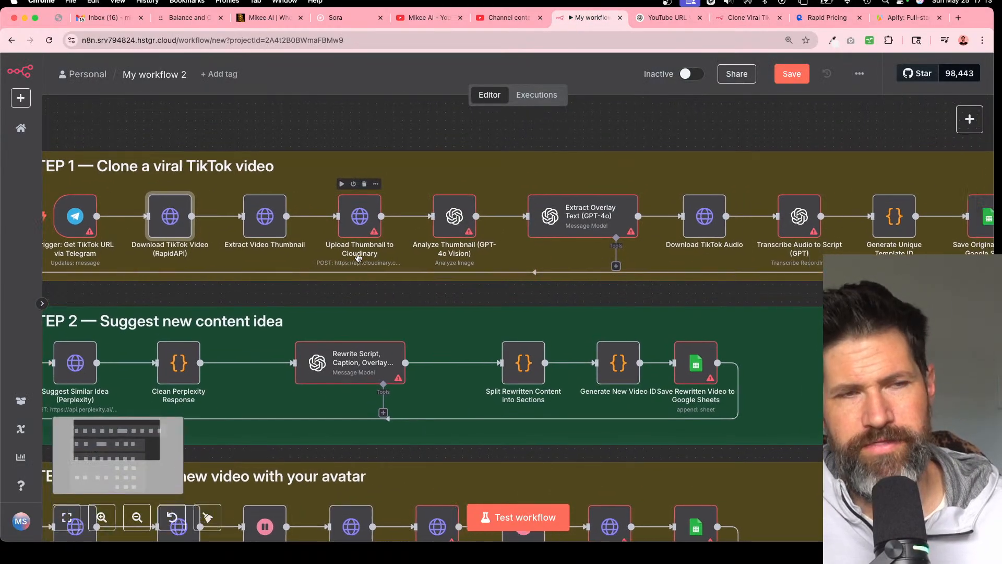
pyautogui.hscroll(-8, 358, 257)
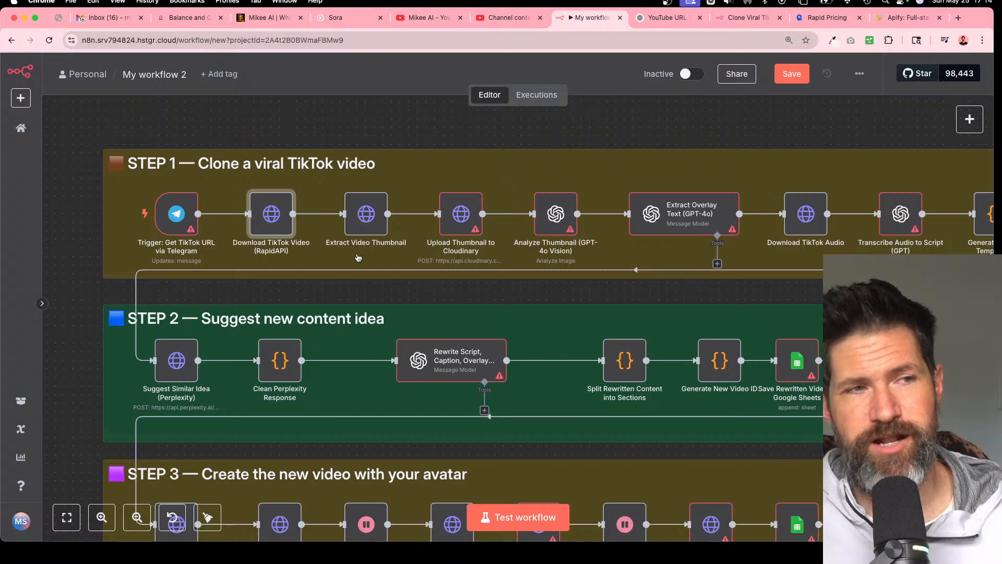
pyautogui.scroll(-10, 358, 257)
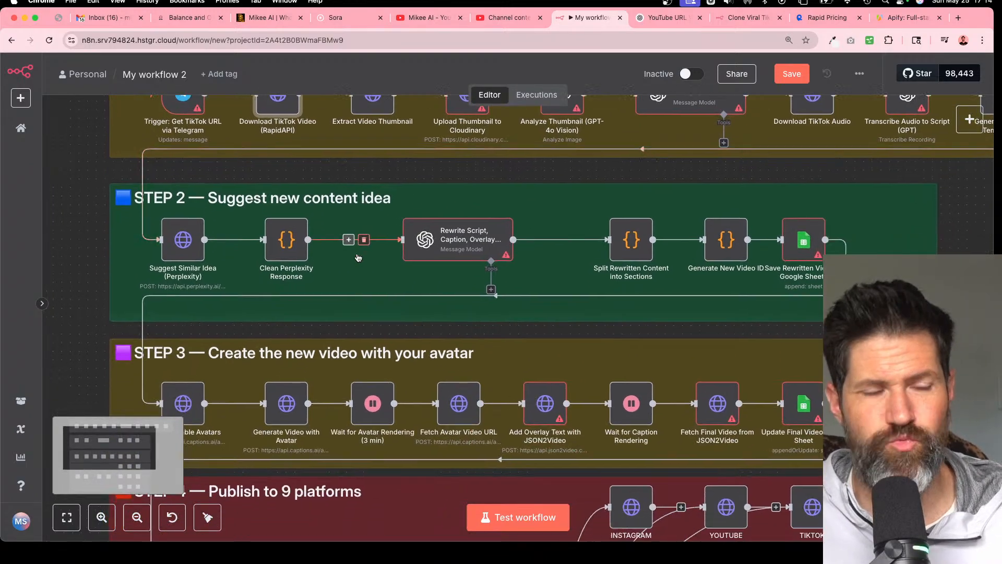
pyautogui.scroll(-6, 357, 254)
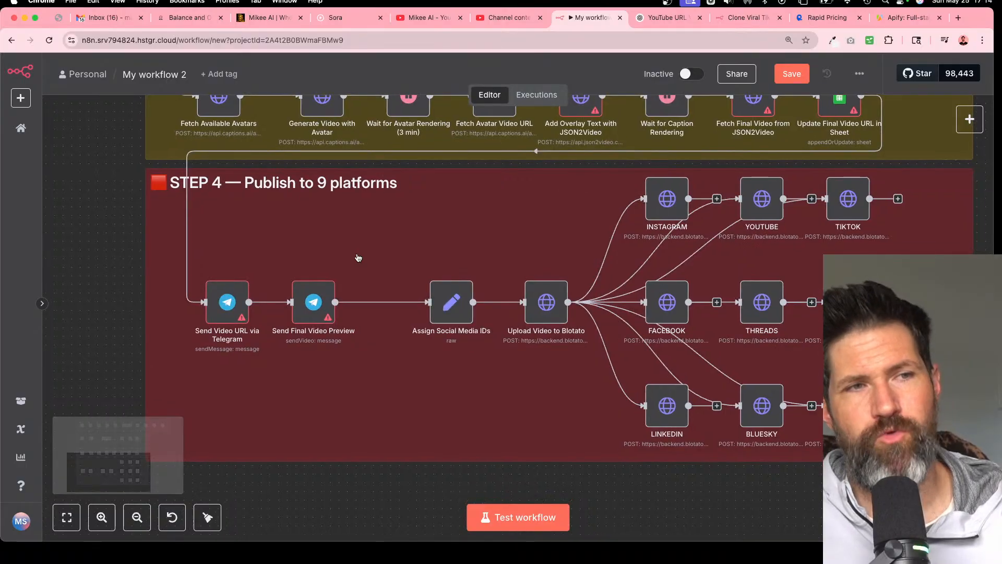
pyautogui.hscroll(2, 358, 257)
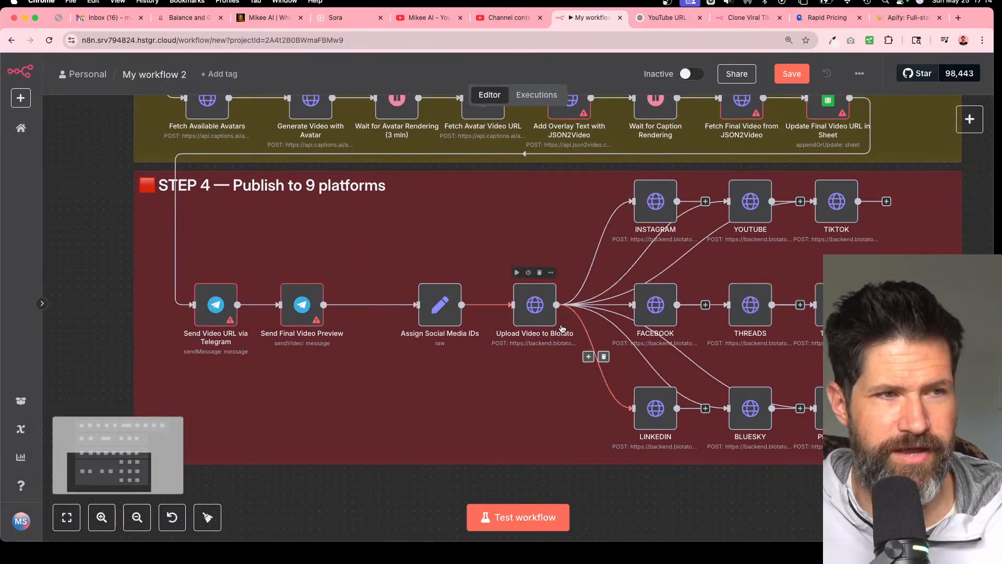
pyautogui.scroll(12, 536, 311)
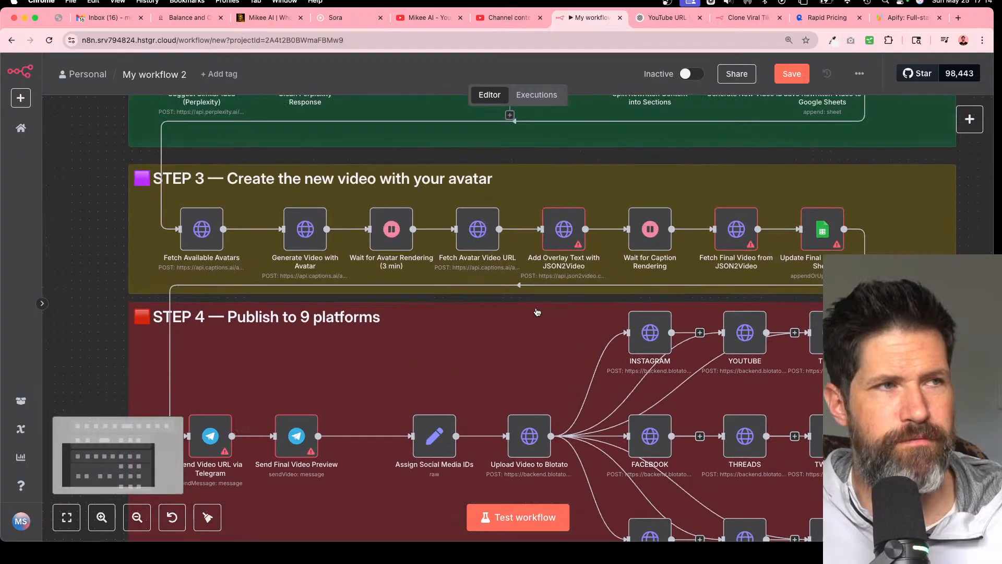
pyautogui.scroll(4, 537, 312)
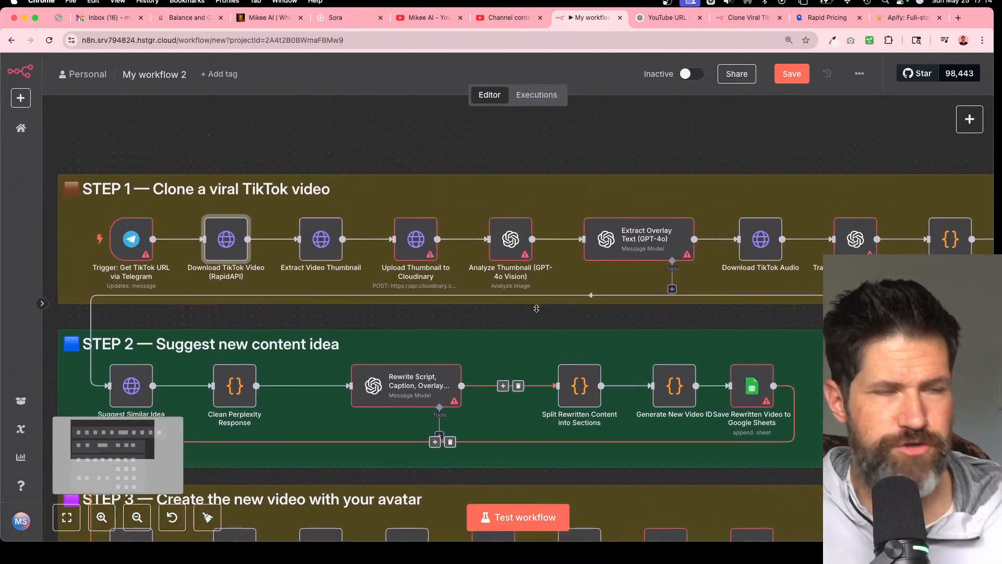
pyautogui.scroll(-4, 538, 312)
pyautogui.scroll(-9, 537, 311)
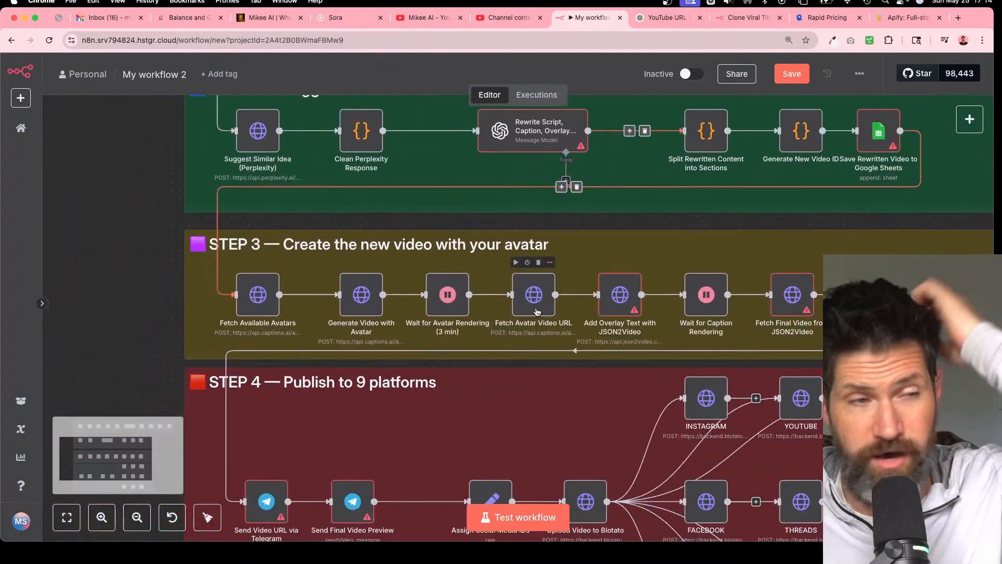
pyautogui.scroll(-5, 537, 312)
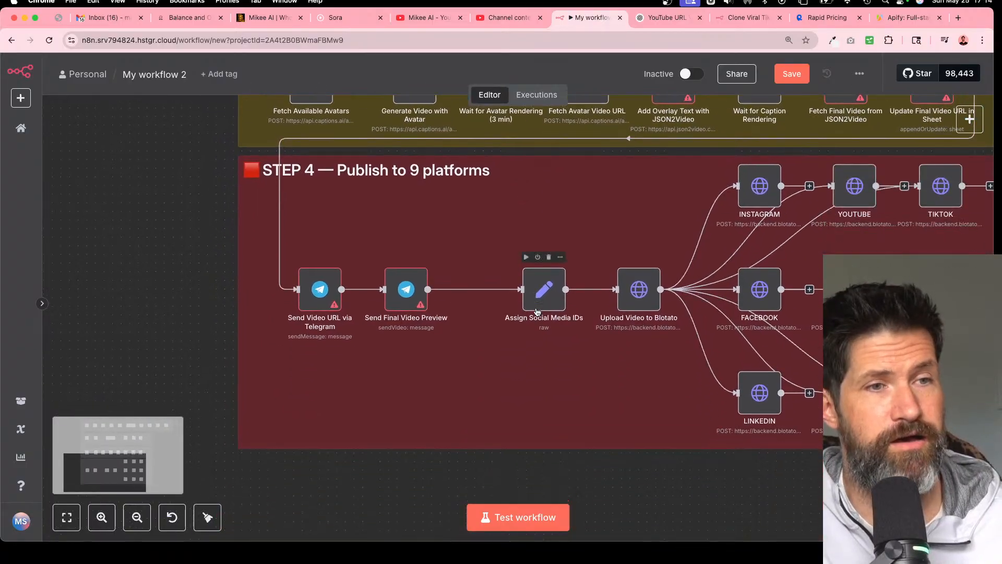
pyautogui.hscroll(5, 537, 312)
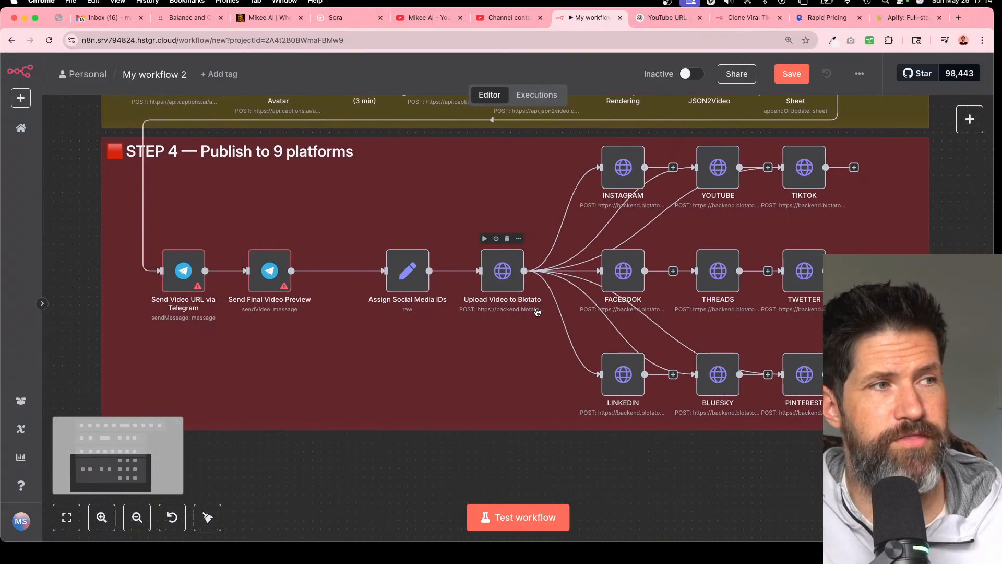
pyautogui.scroll(2, 538, 312)
pyautogui.hscroll(1, 537, 312)
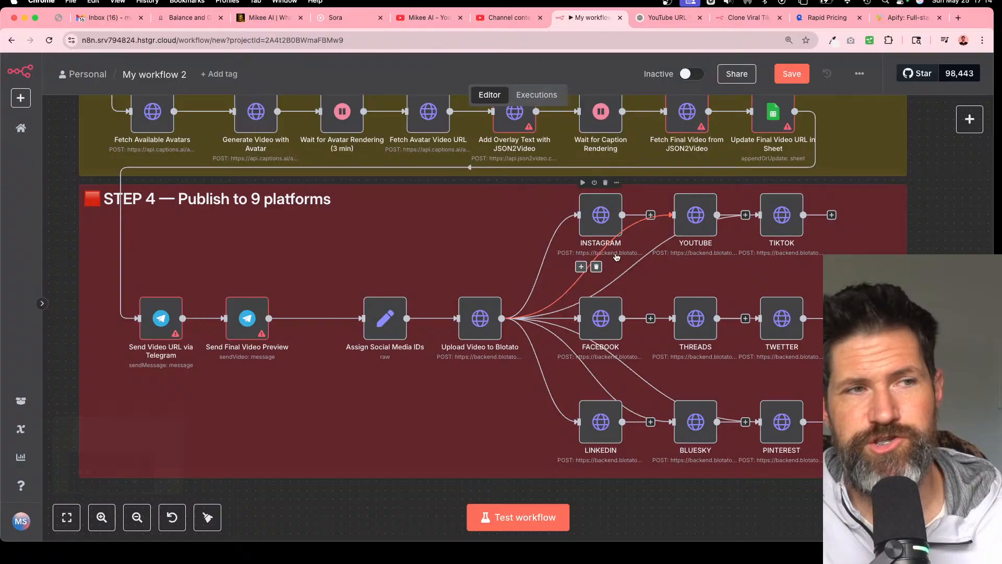
# - Open the INSTAGRAM node in the Step 4 section and examine its request URL and header parameters
pyautogui.doubleClick(601, 215)
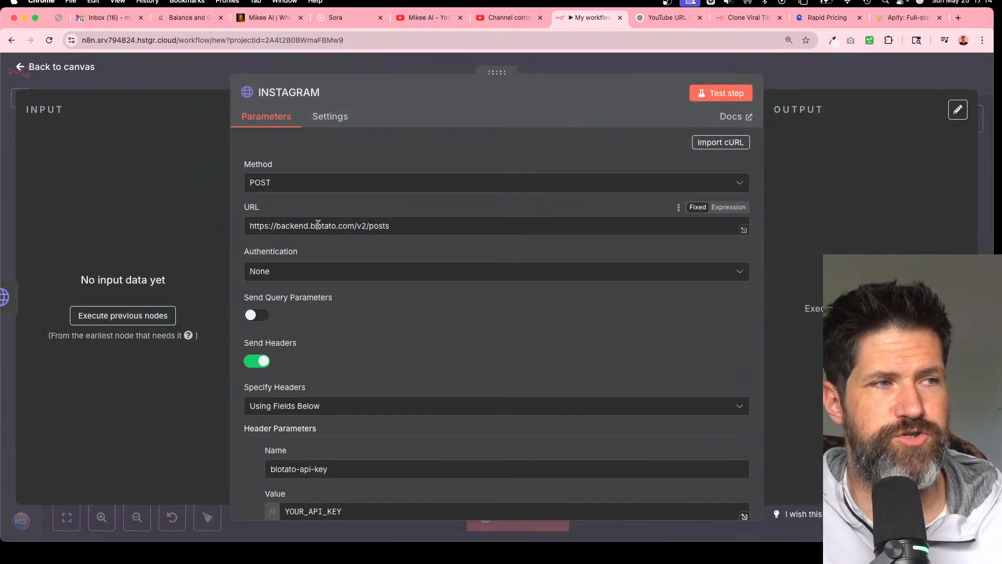
pyautogui.scroll(-5, 410, 367)
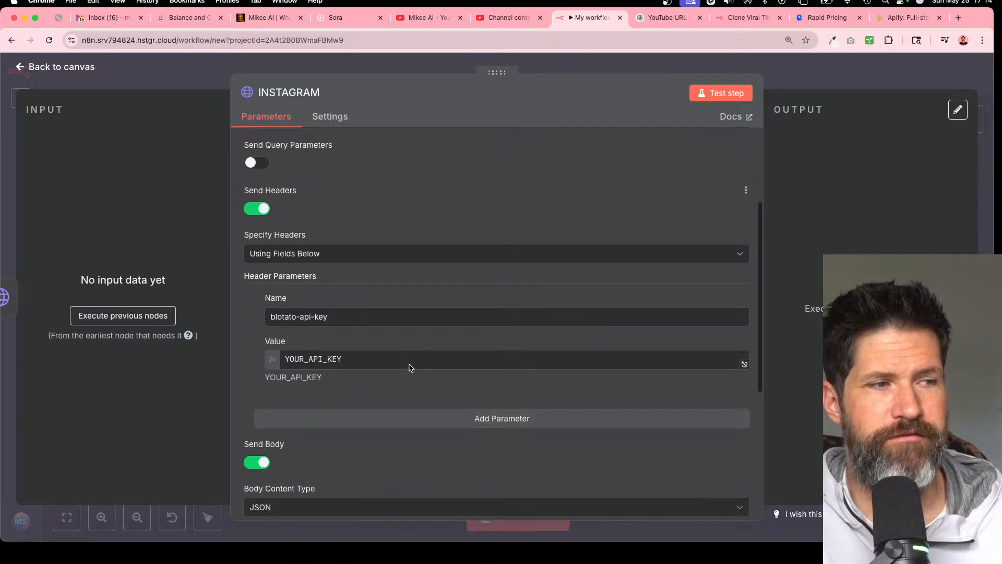
pyautogui.scroll(5, 410, 366)
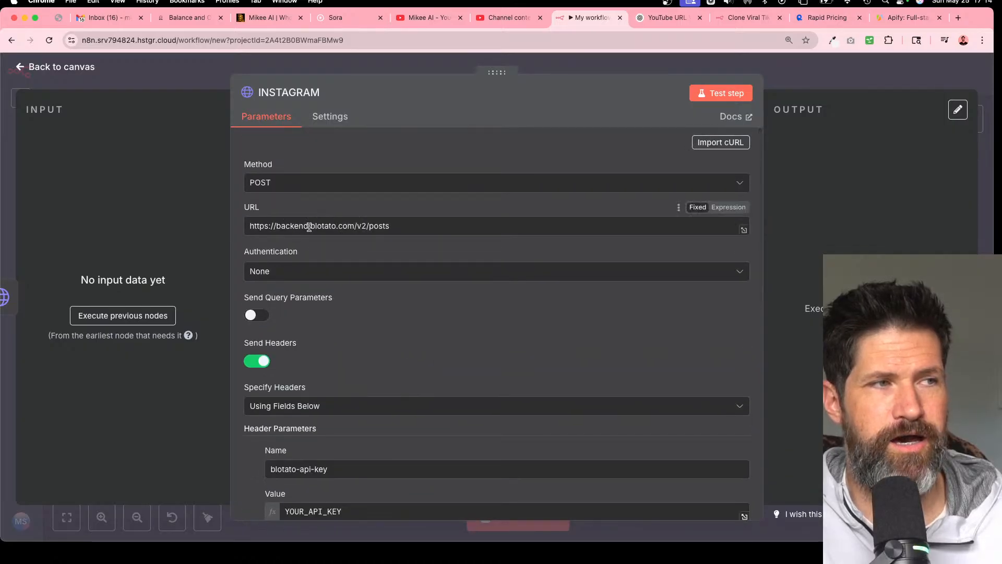
# - Copy the domain blotato.com from the INSTAGRAM node's URL and open it in a new browser tab
pyautogui.moveTo(310, 225); pyautogui.dragTo(356, 230)
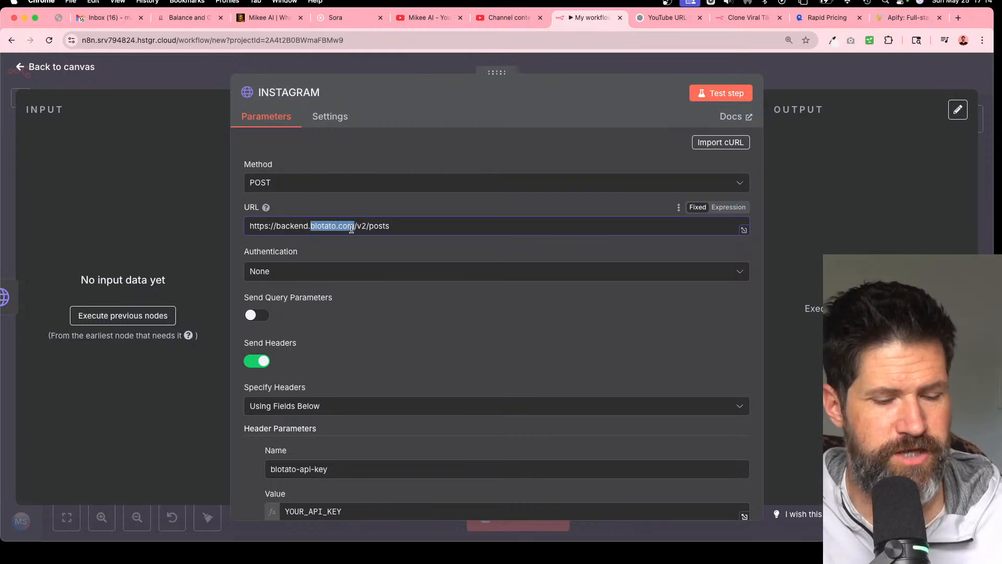
pyautogui.press('super+c')
pyautogui.press('super+t')
pyautogui.press('super+v')
pyautogui.press('Return')
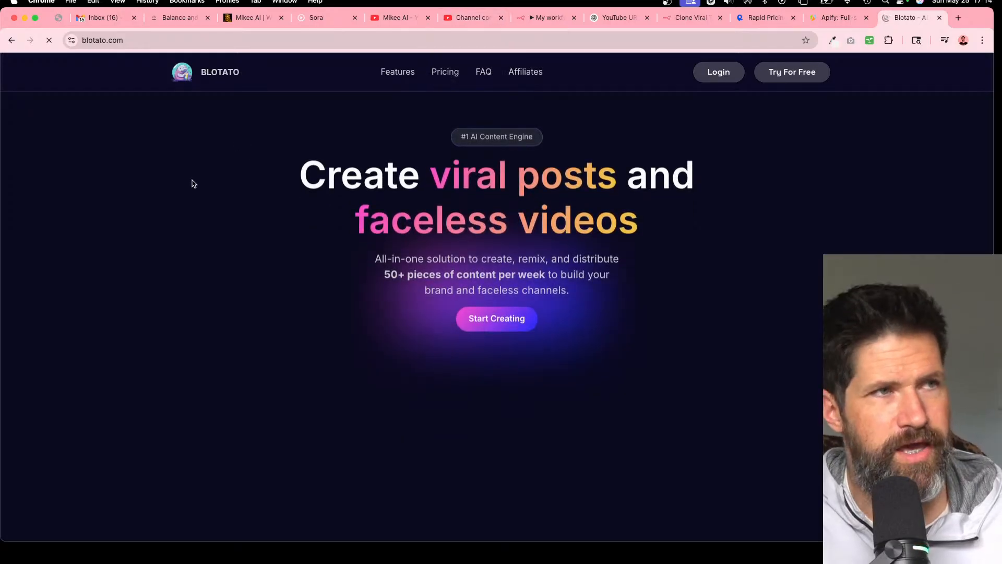
# - Look through the Blotato home page, view its pricing plans and close the site's tab
pyautogui.scroll(-8, 193, 183)
pyautogui.scroll(8, 193, 183)
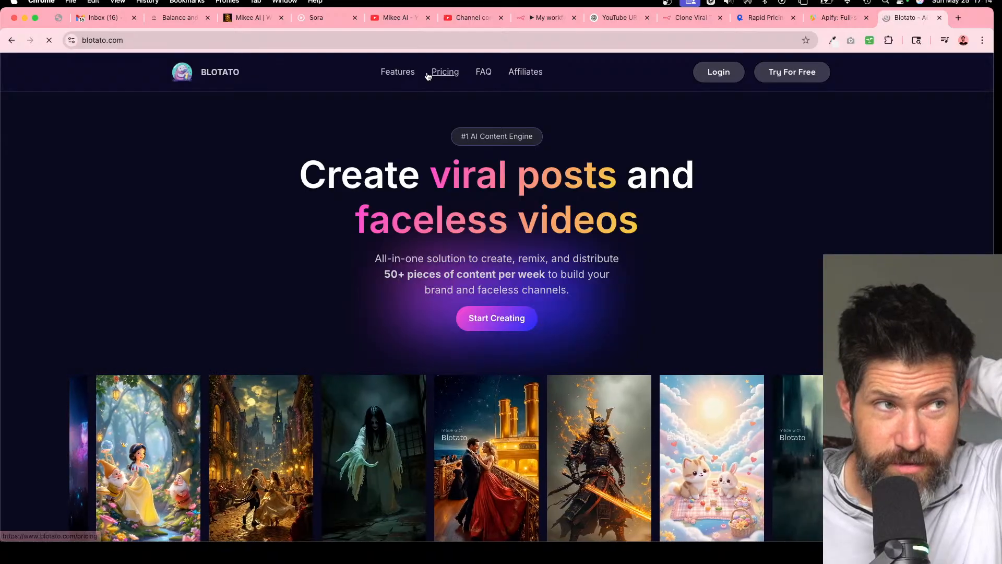
pyautogui.click(439, 78)
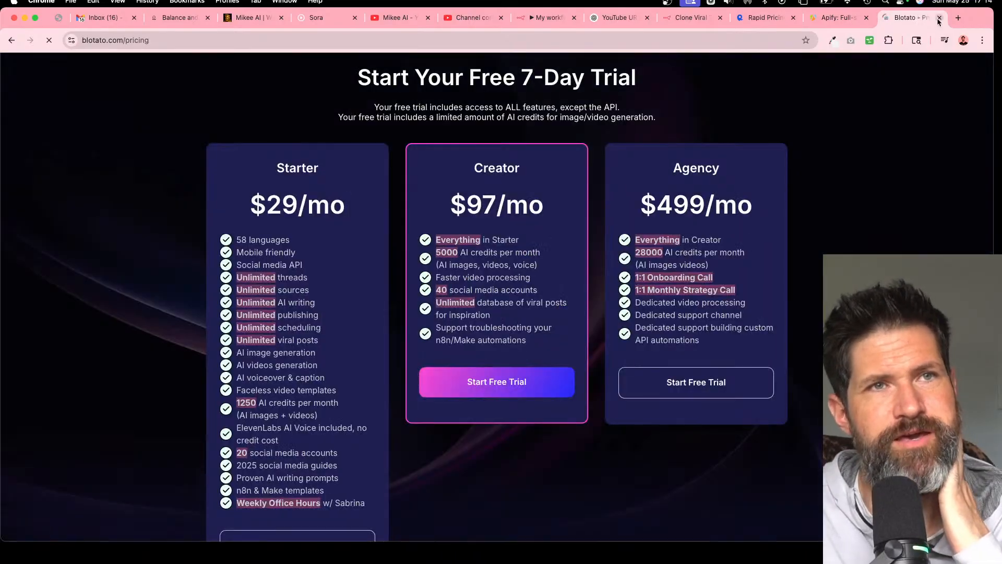
pyautogui.click(939, 18)
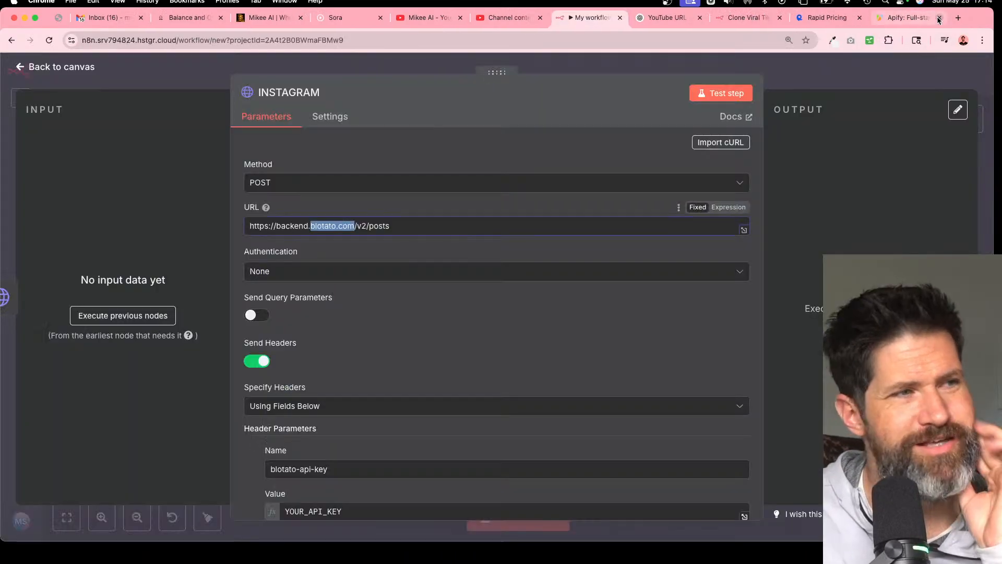
# - Leave the INSTAGRAM node and check the parameters of the Download TikTok Video and Upload Thumbnail to Cloudinary nodes in Step 1
pyautogui.click(78, 67)
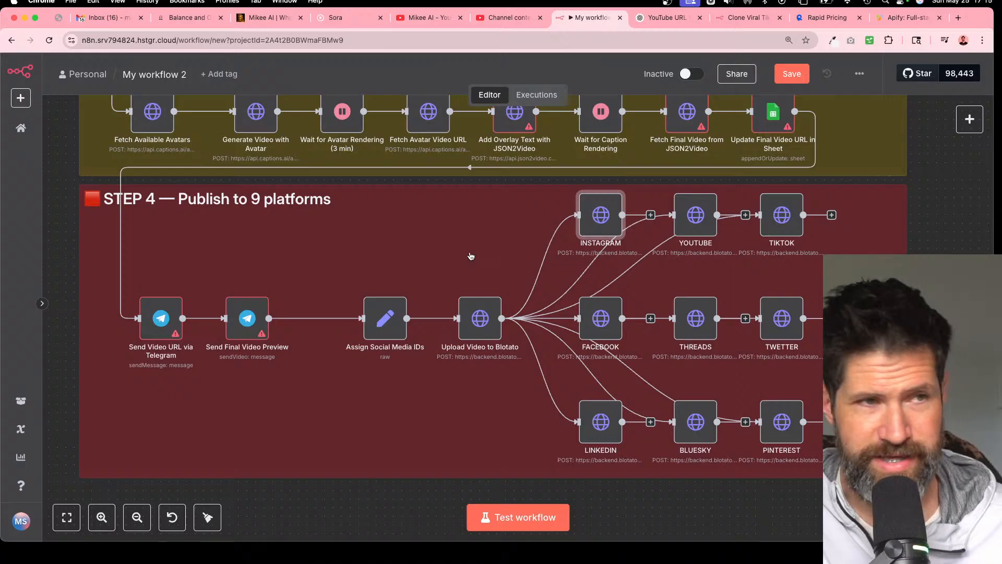
pyautogui.scroll(5, 214, 213)
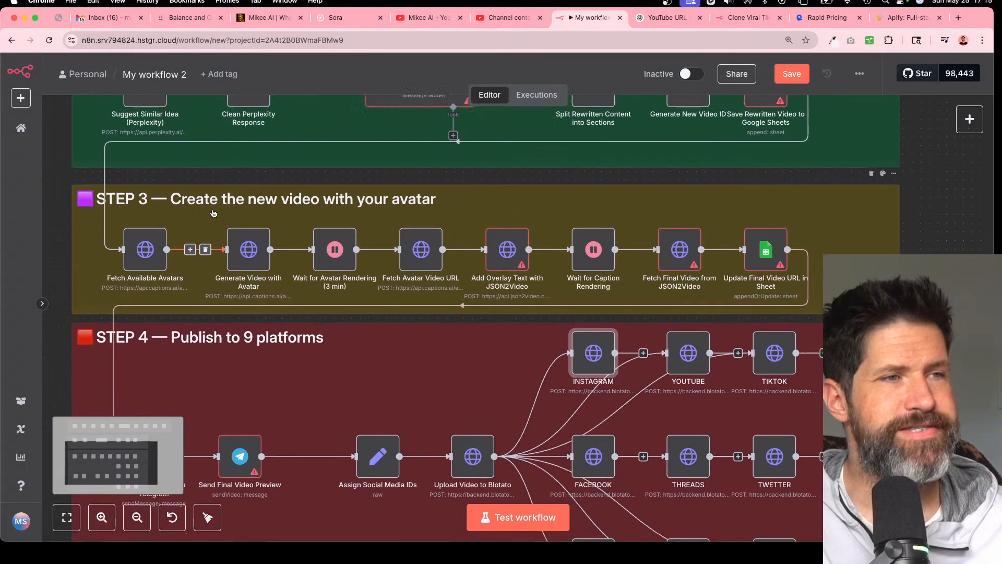
pyautogui.scroll(3, 213, 213)
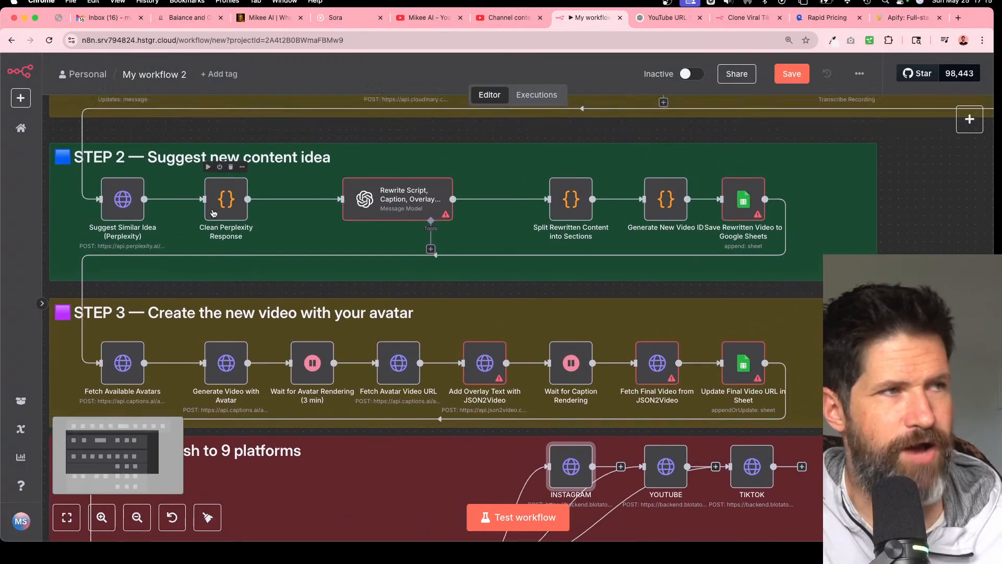
pyautogui.scroll(6, 213, 213)
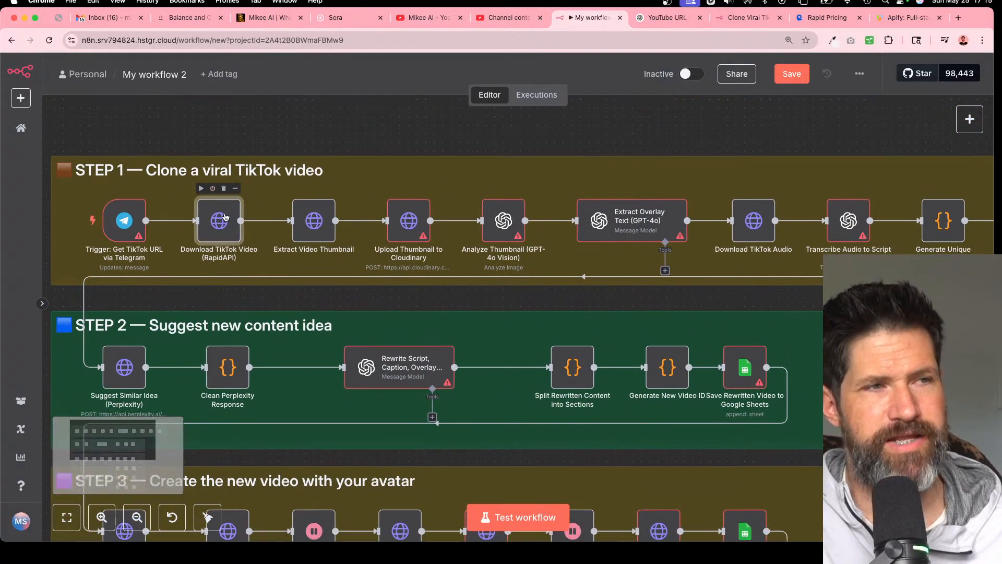
pyautogui.doubleClick(219, 229)
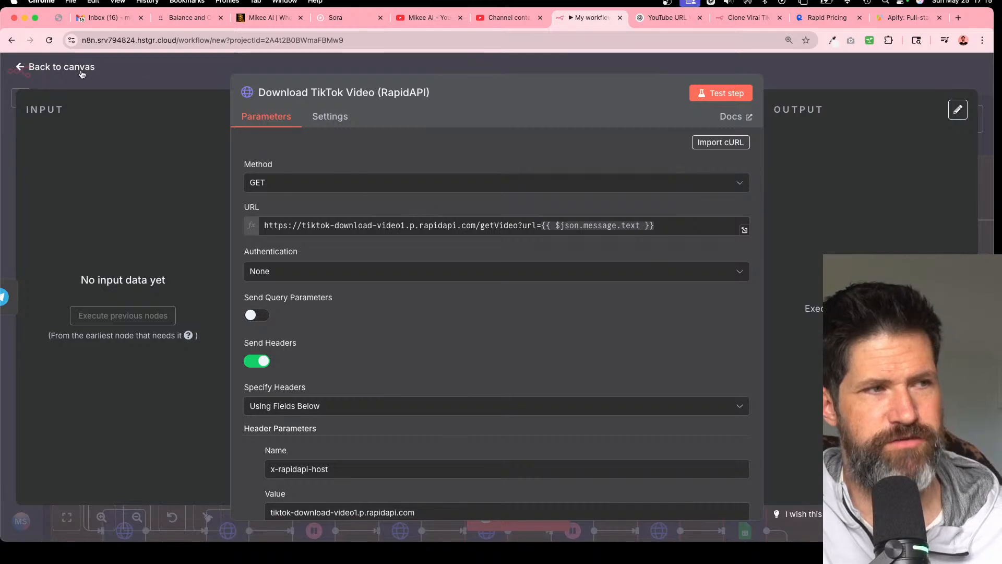
pyautogui.click(44, 67)
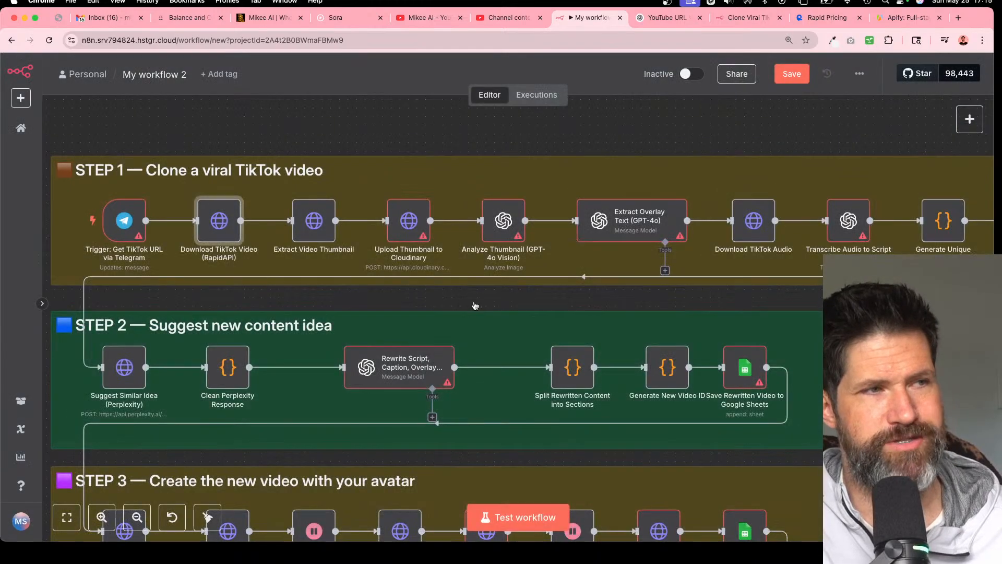
pyautogui.doubleClick(409, 221)
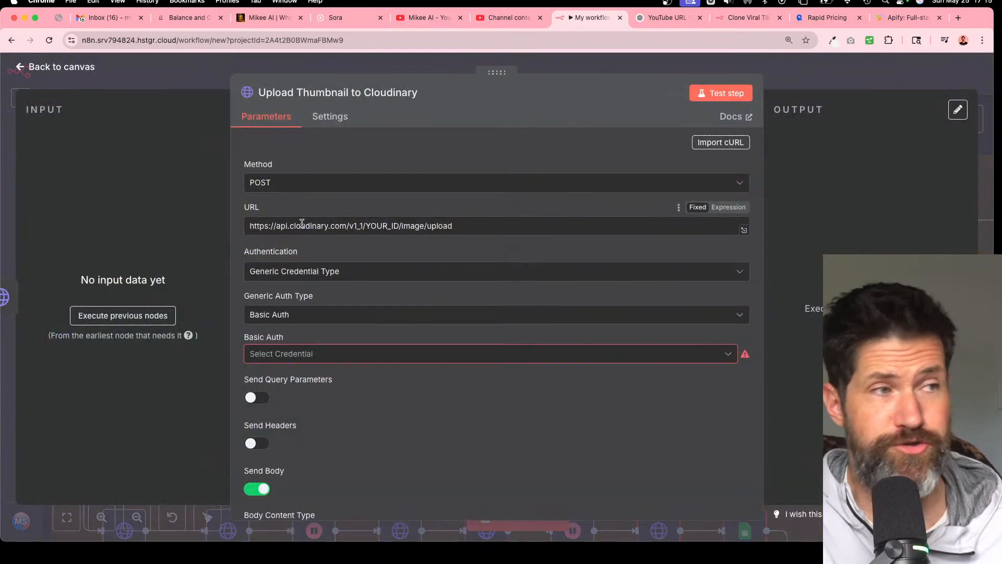
# - Switch to the ChatGPT conversation and ask "how many accounts do i need and what is the totlal cost to run this workflwo"
pyautogui.click(653, 19)
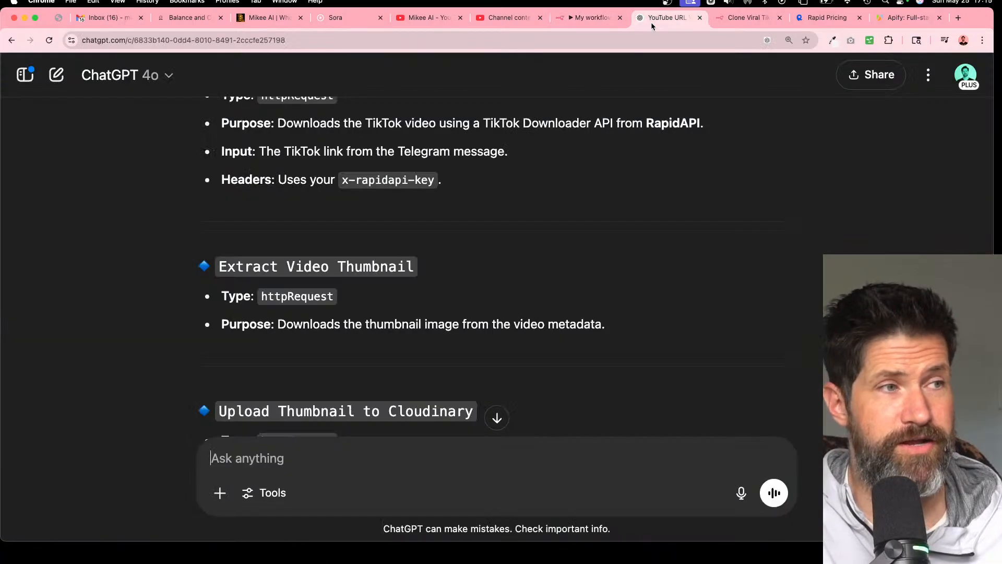
pyautogui.click(387, 466)
pyautogui.write('how muy')
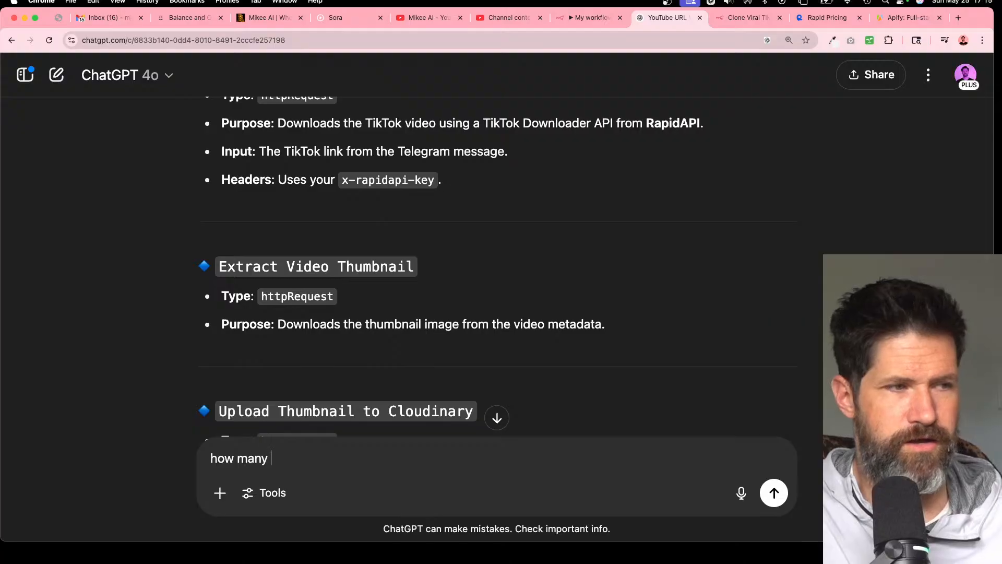
pyautogui.write('y c')
pyautogui.press('BackSpace')
pyautogui.write('account ')
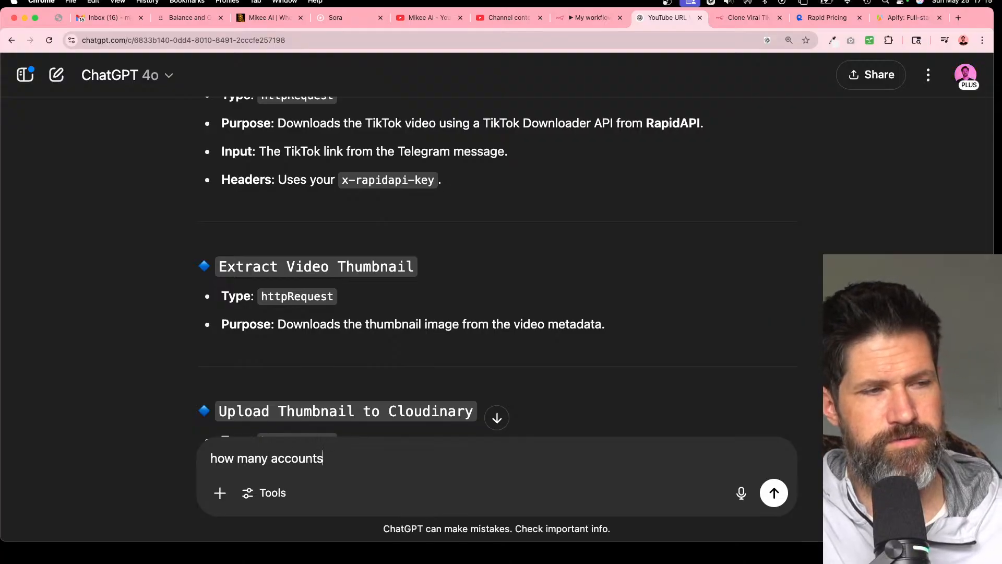
pyautogui.write(' do i c')
pyautogui.press('BackSpace')
pyautogui.write('ne')
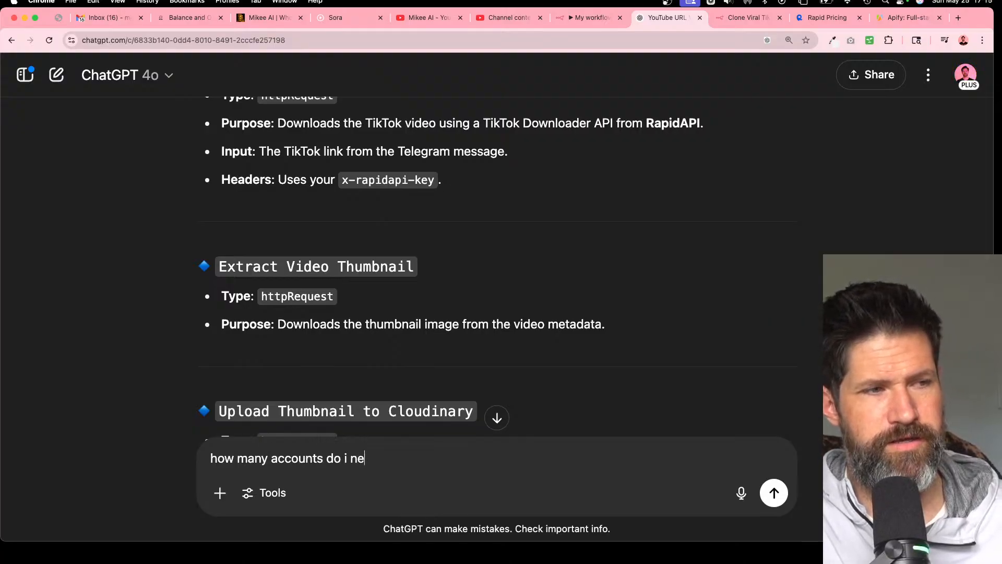
pyautogui.write('ed and what is the ')
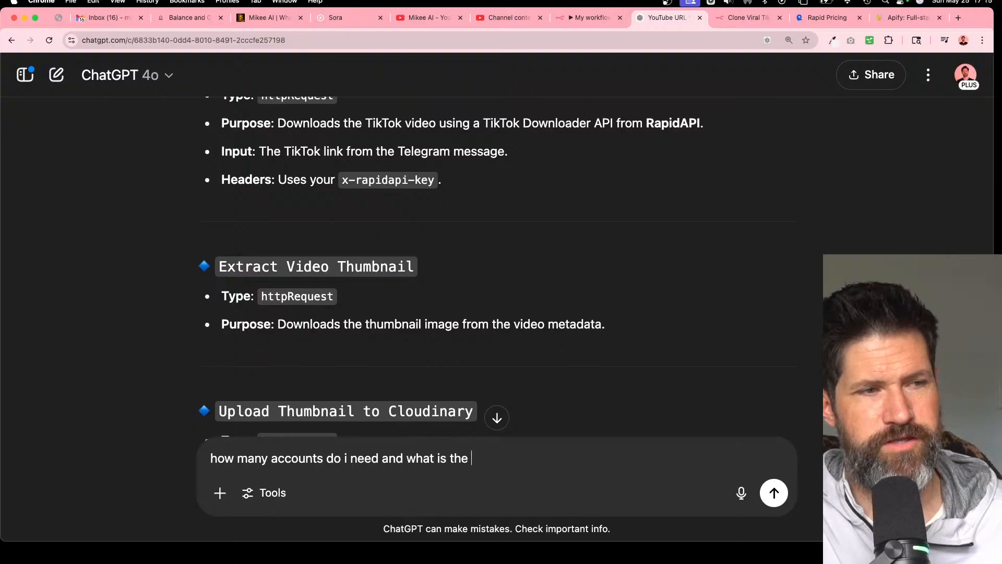
pyautogui.write('totla l')
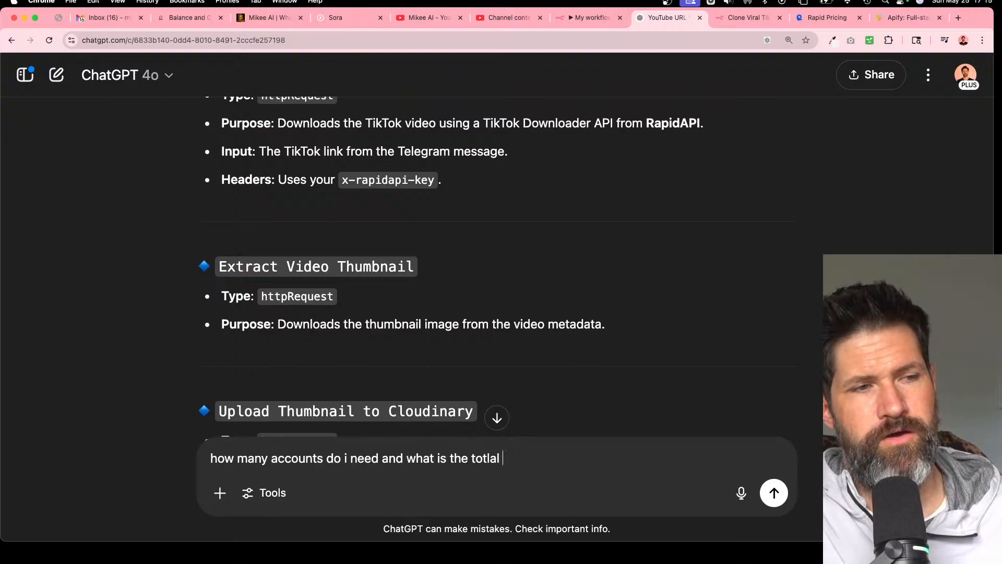
pyautogui.write('cost to ru')
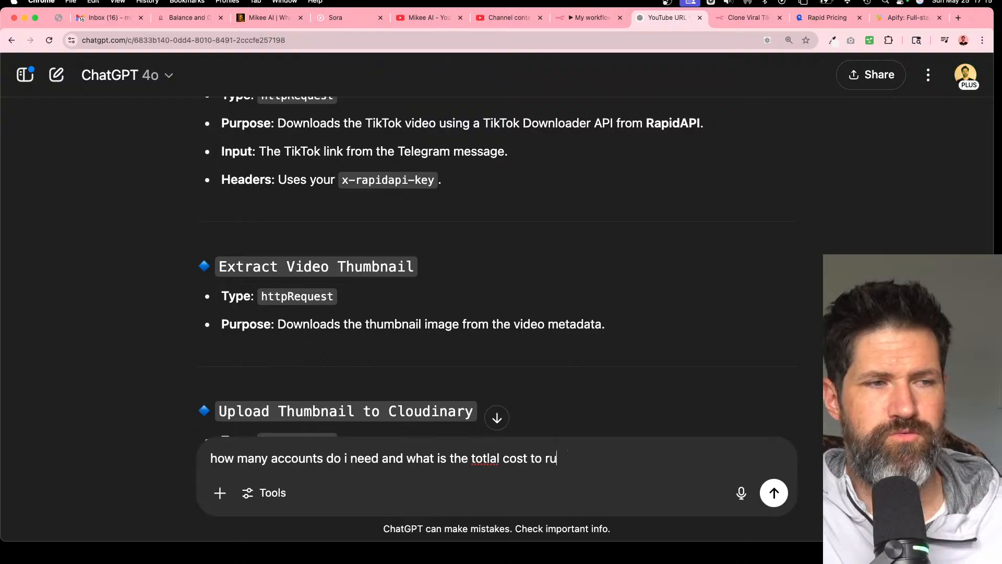
pyautogui.write('n this workflwo')
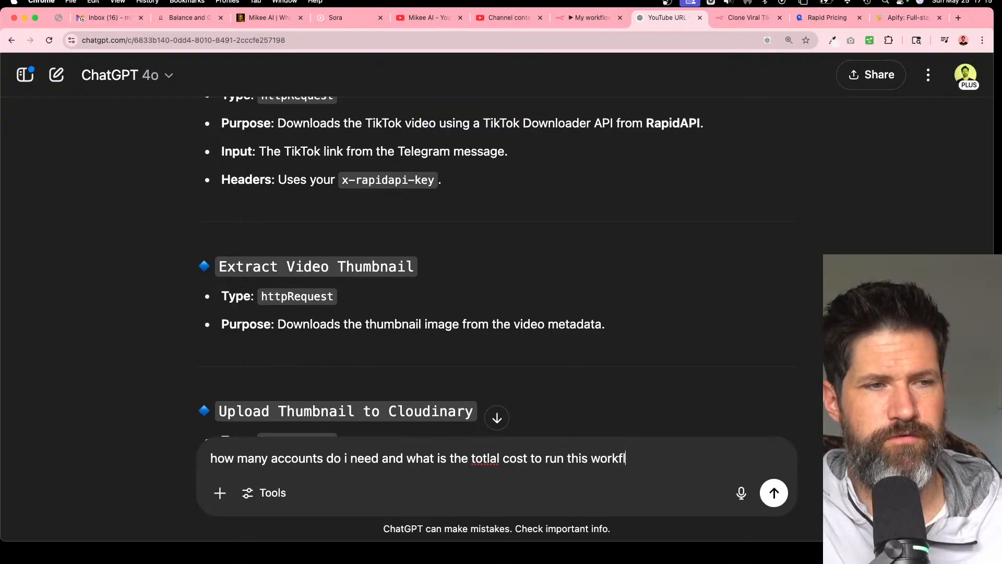
pyautogui.press('Return')
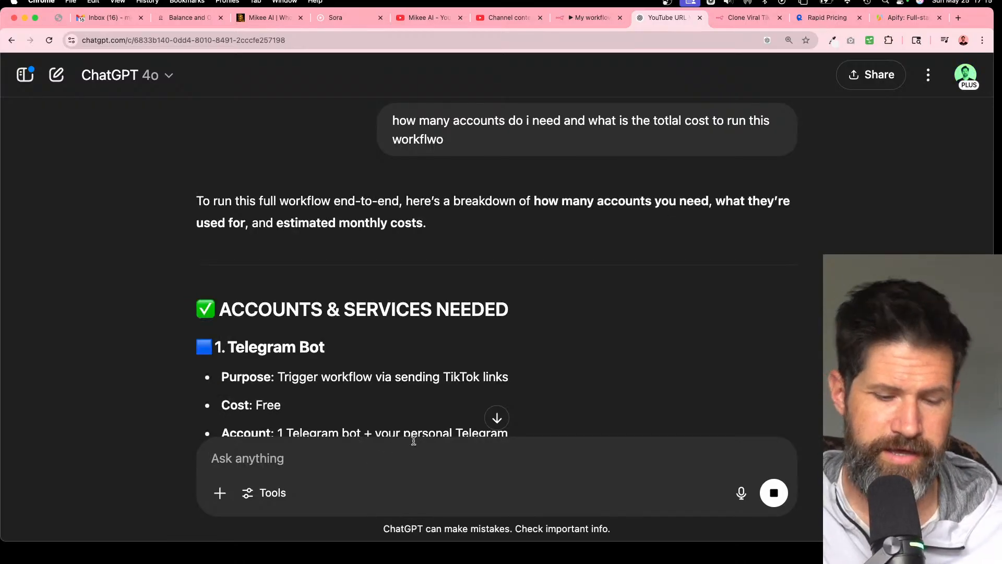
# - Read ChatGPT's breakdown of the needed accounts and services down to the total estimated cost per month
pyautogui.scroll(-3, 516, 366)
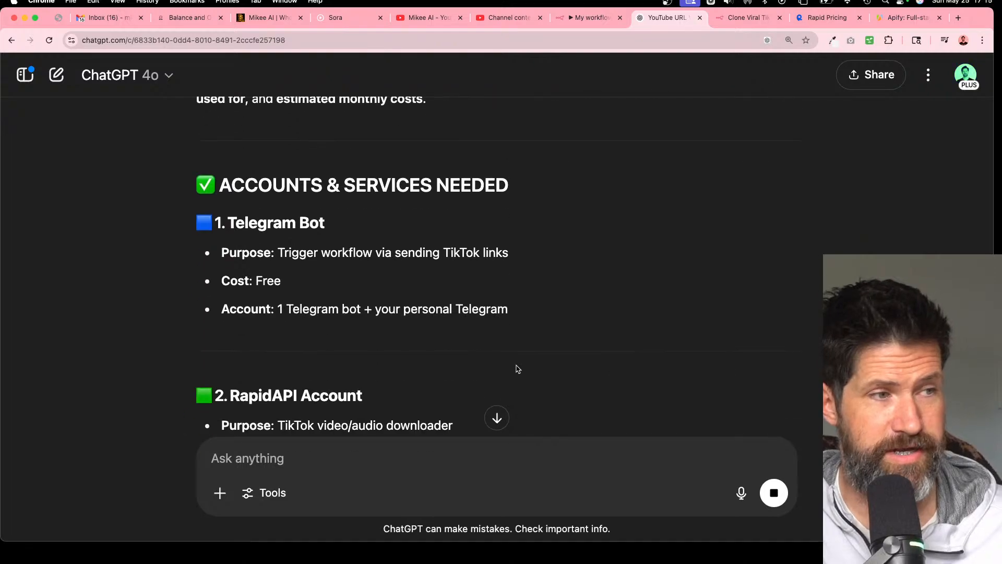
pyautogui.scroll(-7, 517, 368)
pyautogui.scroll(1, 578, 206)
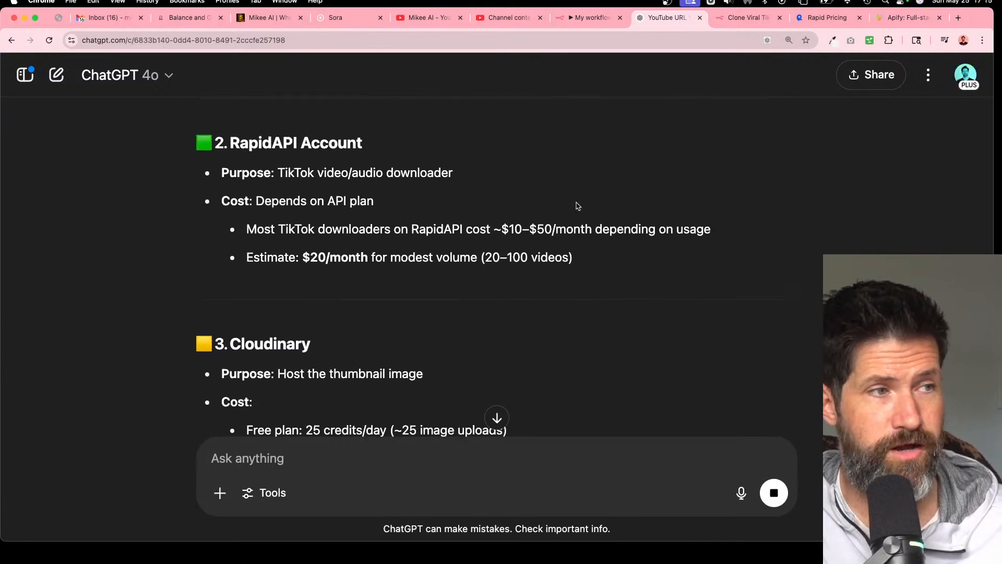
pyautogui.scroll(-12, 577, 207)
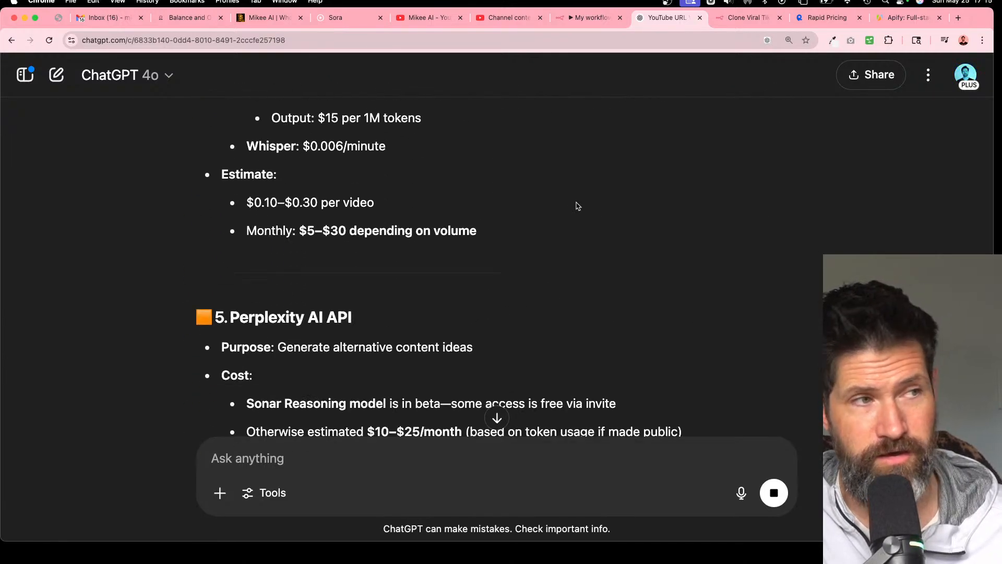
pyautogui.scroll(-8, 577, 206)
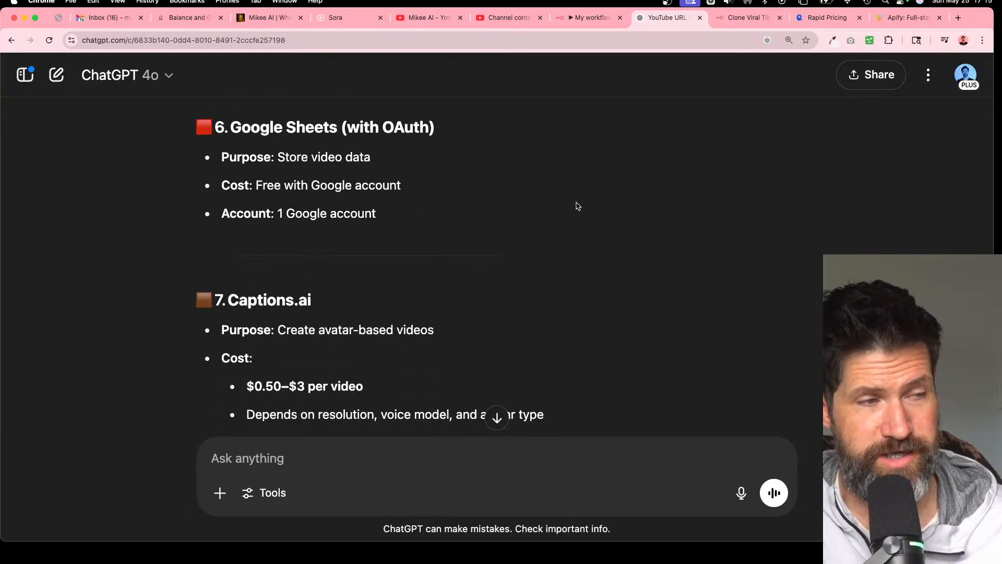
pyautogui.scroll(-3, 577, 206)
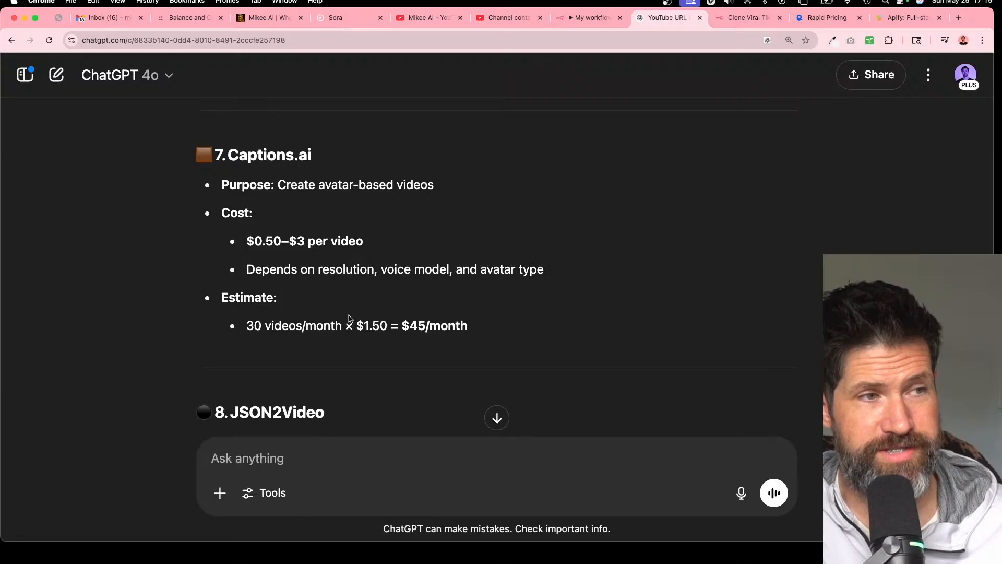
pyautogui.scroll(-1, 348, 315)
pyautogui.scroll(-14, 348, 315)
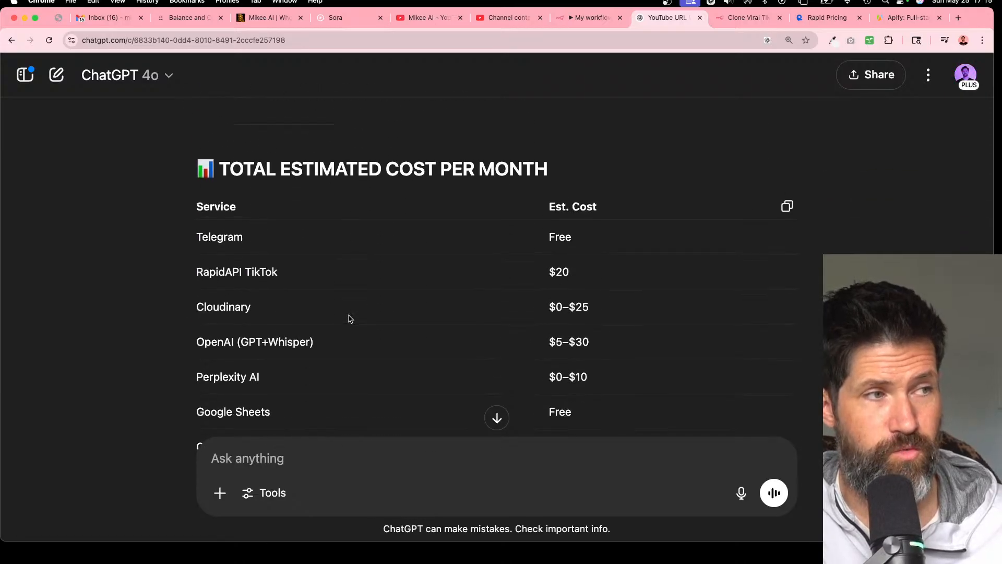
pyautogui.scroll(-5, 348, 318)
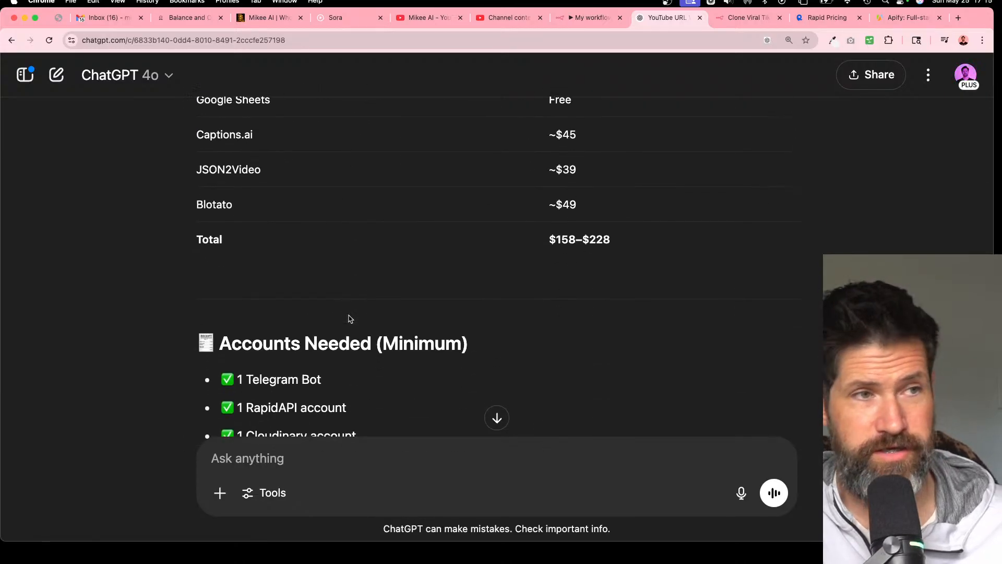
pyautogui.doubleClick(574, 235)
pyautogui.tripleClick(551, 239)
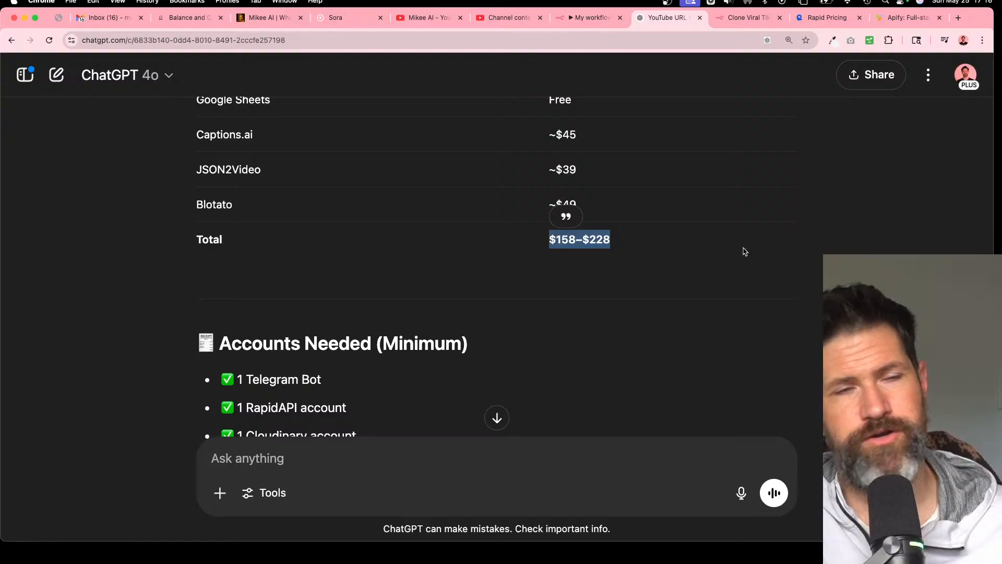
# - Enlarge the page to 175% and review the minimum accounts list and the monthly cost table again
pyautogui.press('super+equal')
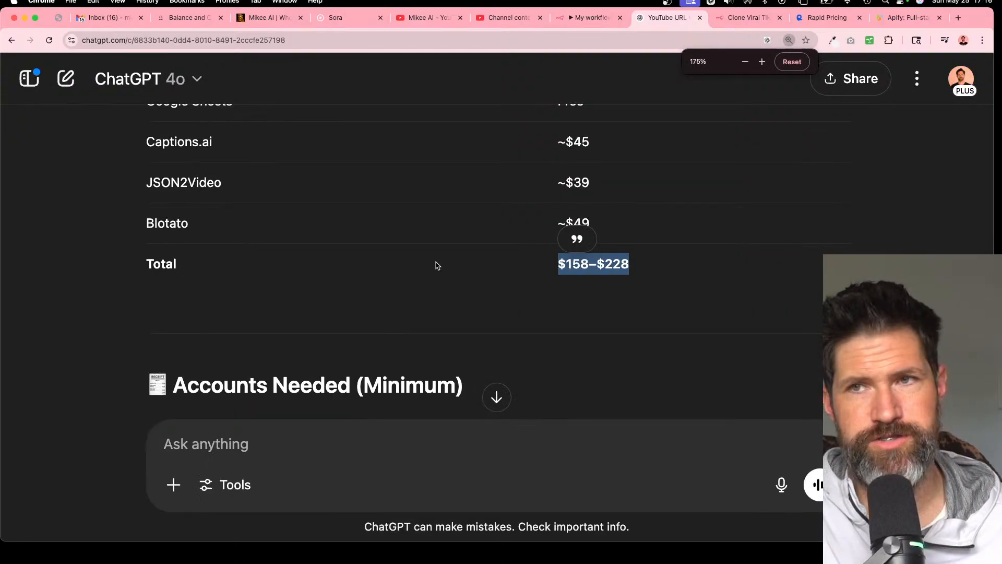
pyautogui.scroll(-10, 398, 243)
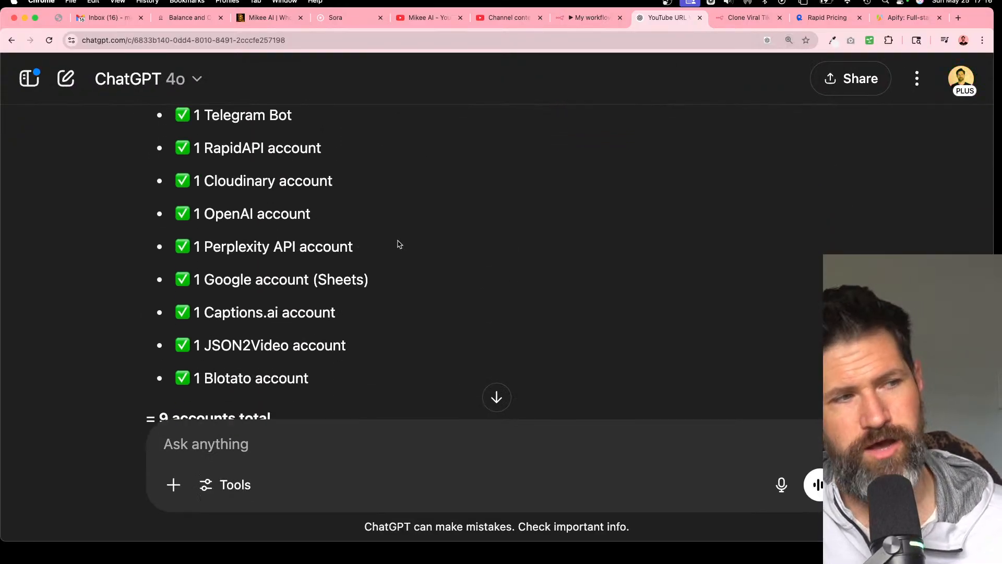
pyautogui.scroll(-2, 398, 243)
pyautogui.scroll(-5, 398, 244)
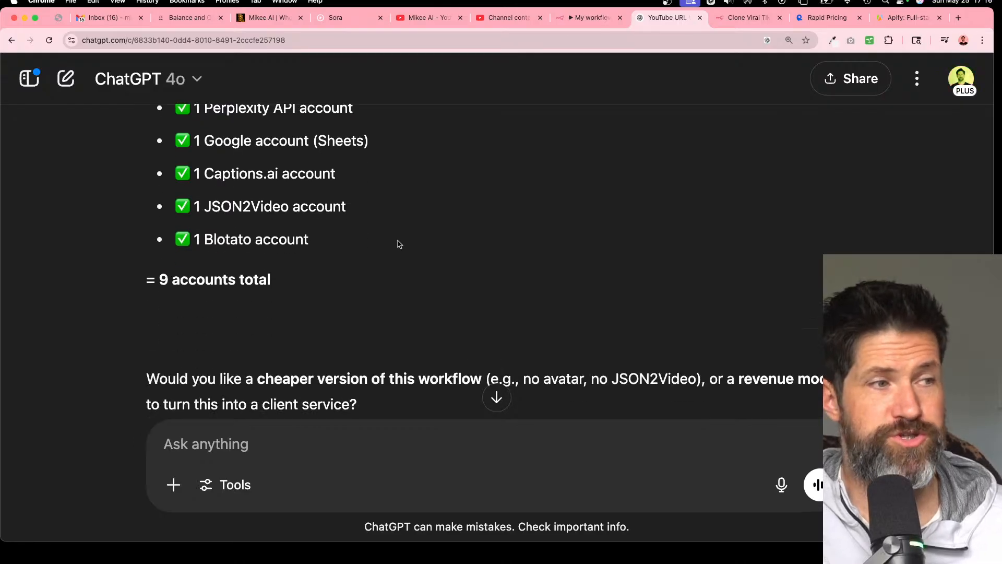
pyautogui.scroll(8, 398, 244)
pyautogui.scroll(10, 398, 243)
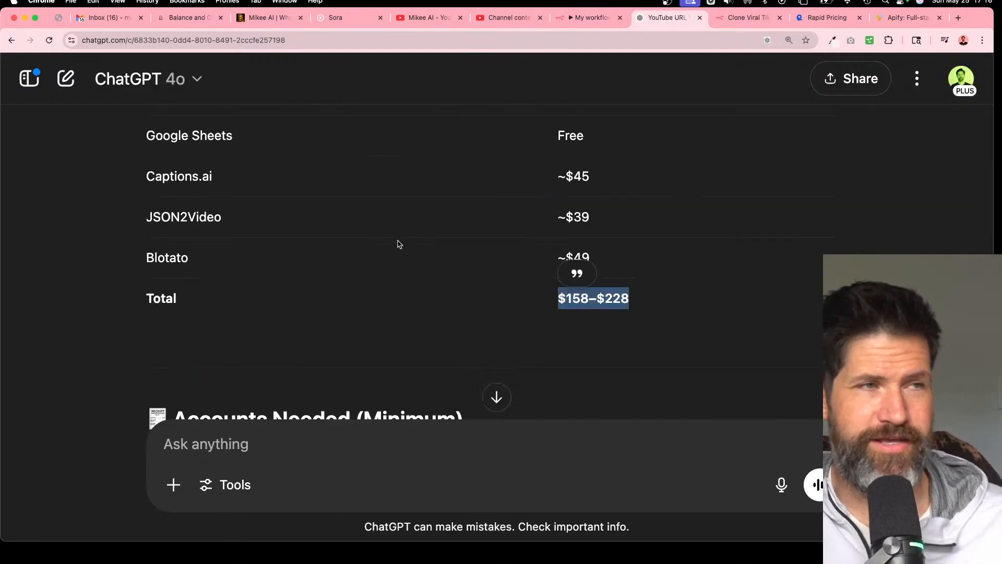
pyautogui.click(398, 231)
pyautogui.scroll(5, 400, 231)
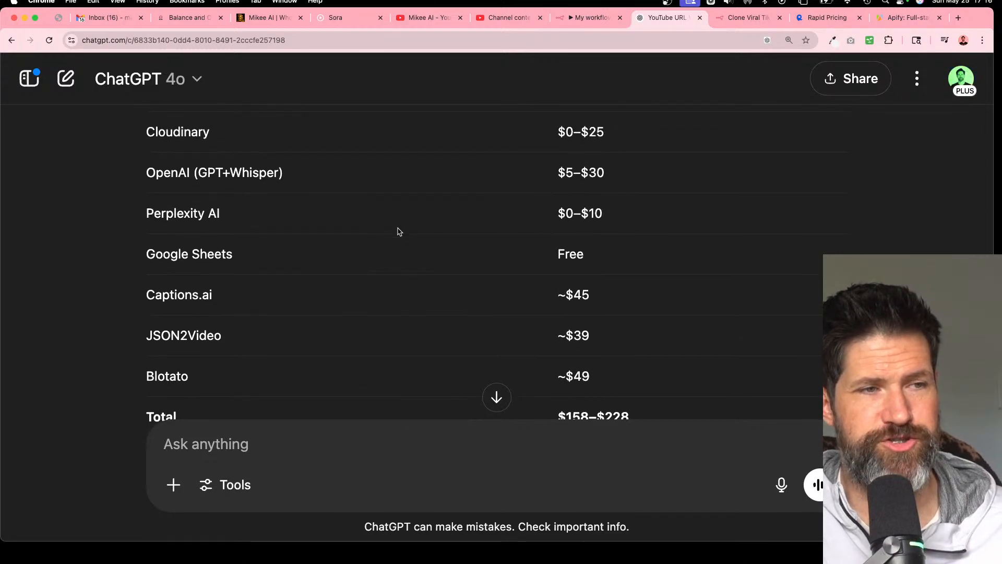
pyautogui.scroll(-4, 399, 231)
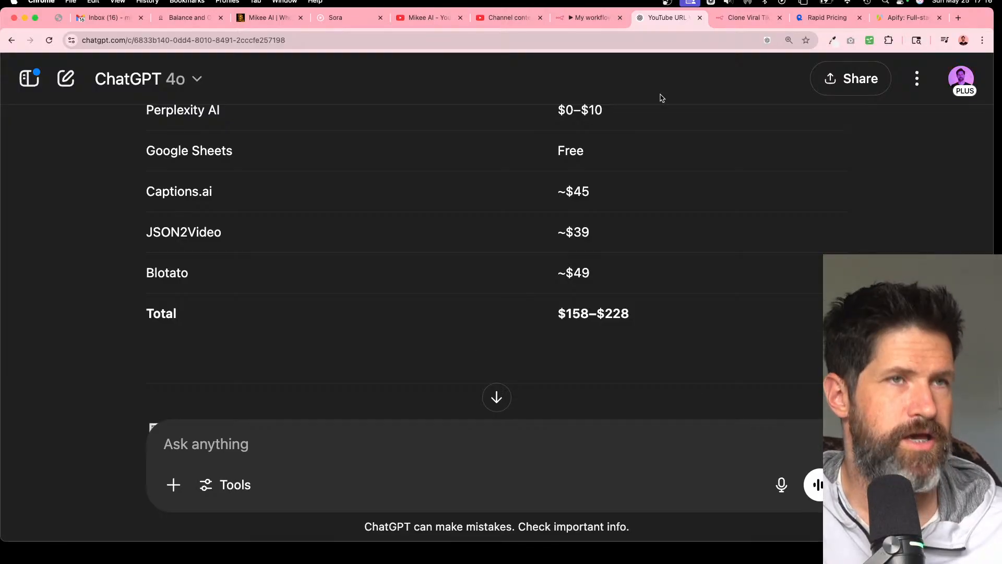
# - Leave the Upload Thumbnail to Cloudinary node in n8n, and browse the workflow template library from the TikTok template's page
pyautogui.click(578, 27)
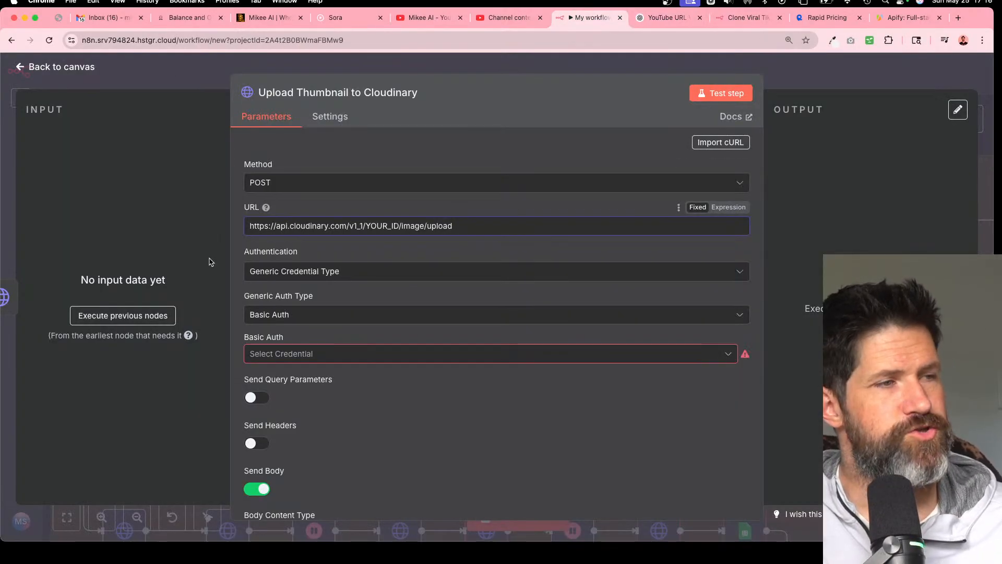
pyautogui.click(64, 67)
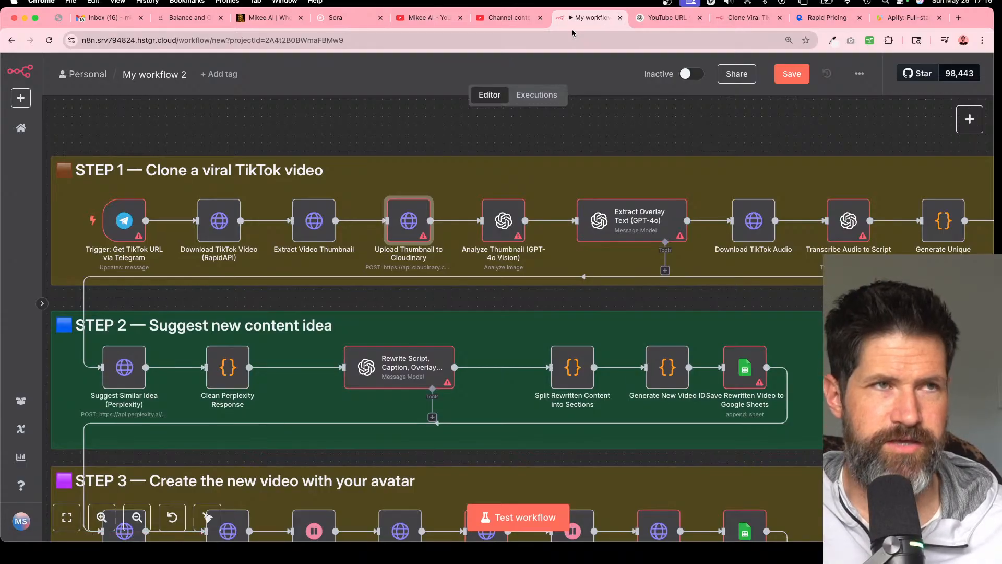
pyautogui.click(749, 19)
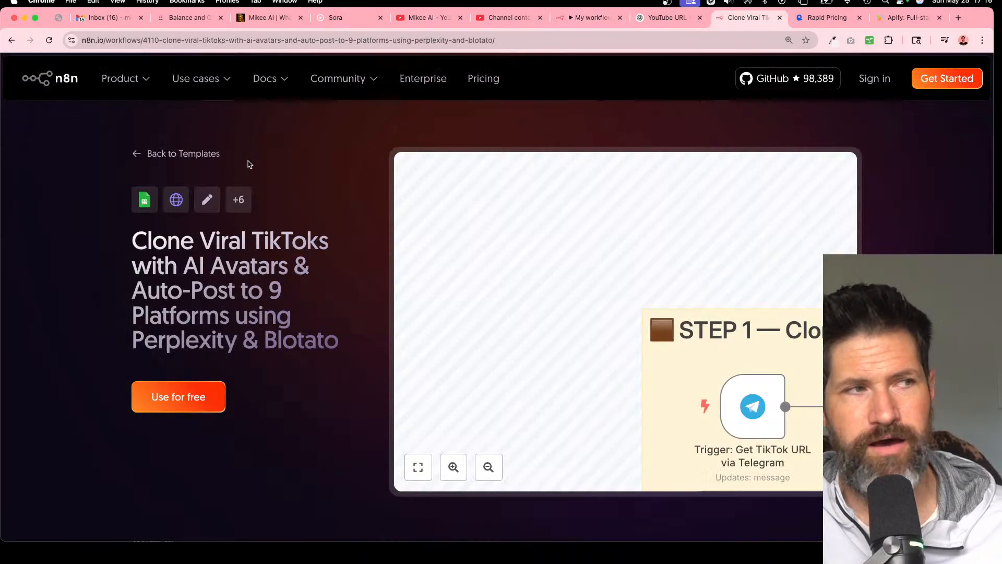
pyautogui.click(155, 155)
pyautogui.scroll(-5, 150, 166)
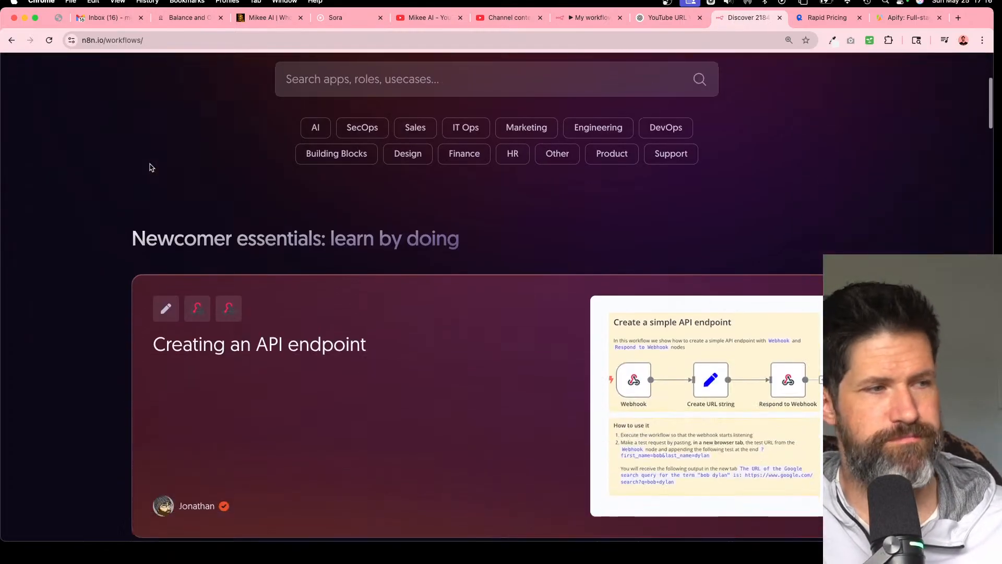
pyautogui.scroll(5, 149, 166)
# - Go back to My workflow 2 and review its sections through Step 4, checking the Add Overlay Text with JSON2Video node's URL
pyautogui.click(598, 18)
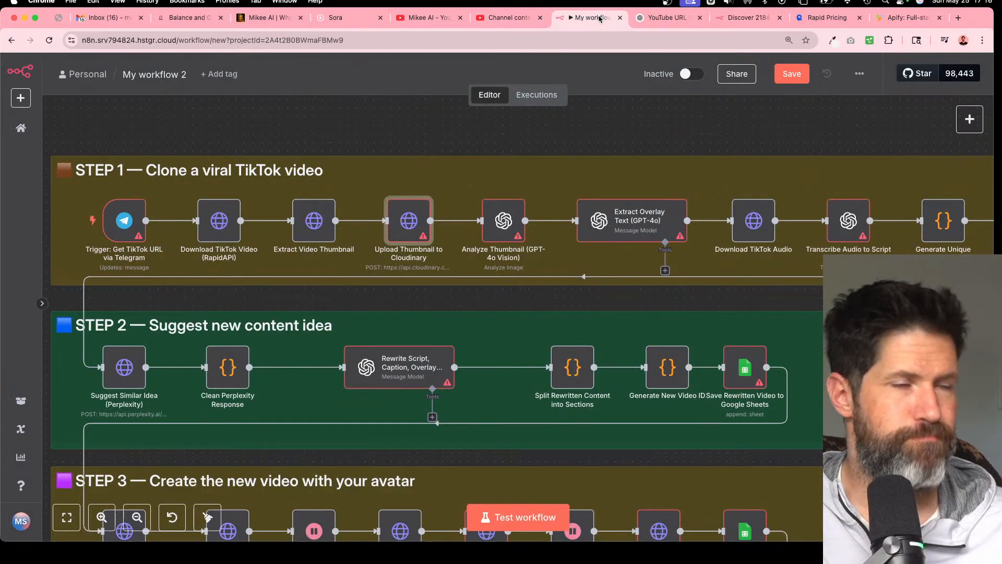
pyautogui.scroll(-3, 229, 137)
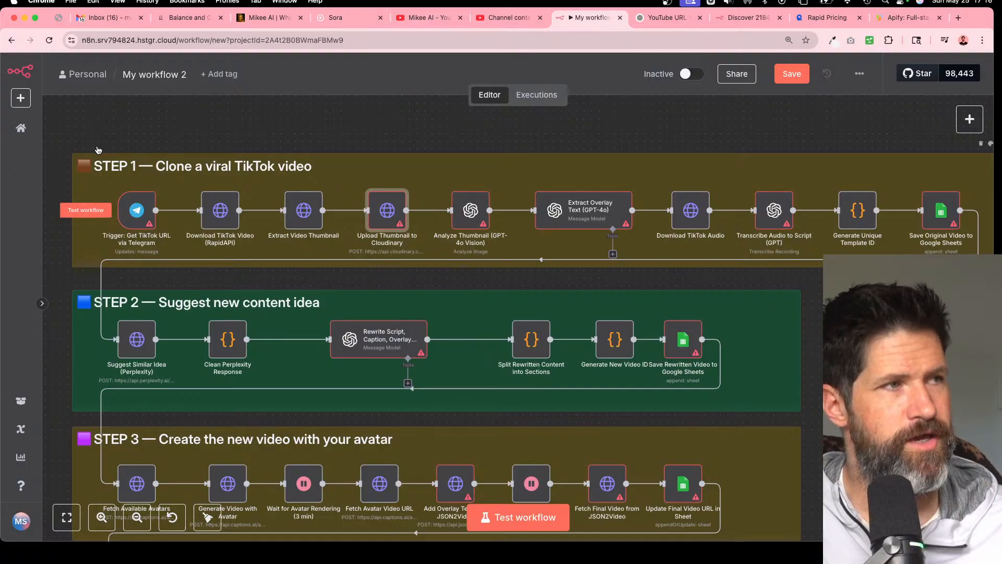
pyautogui.scroll(-3, 72, 137)
pyautogui.scroll(-1, 71, 138)
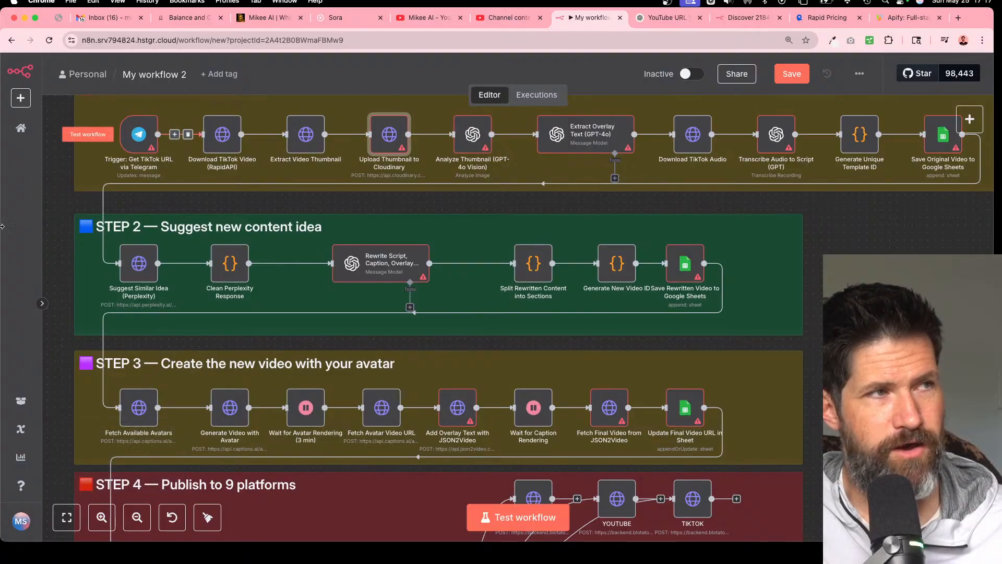
pyautogui.scroll(-5, 59, 278)
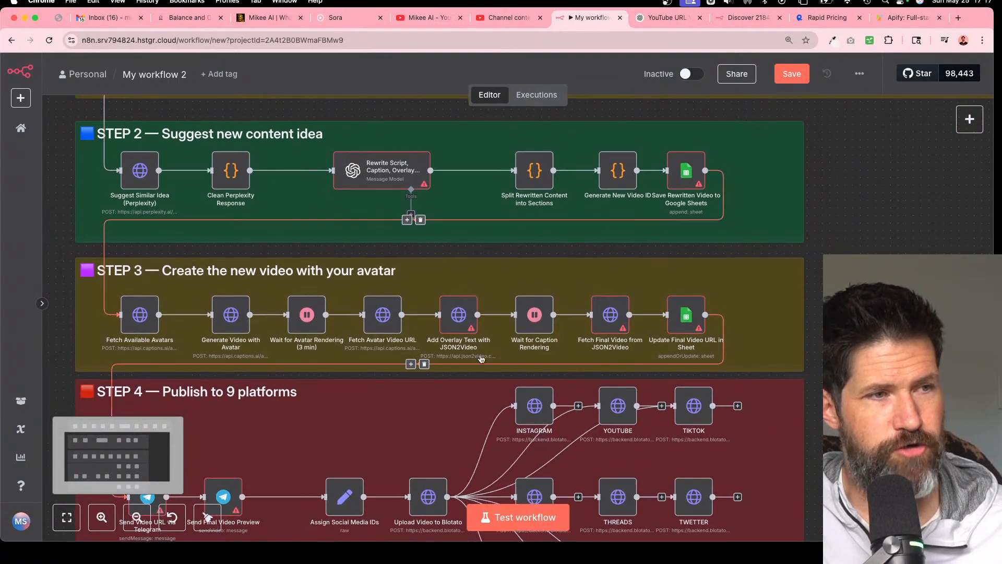
pyautogui.doubleClick(466, 317)
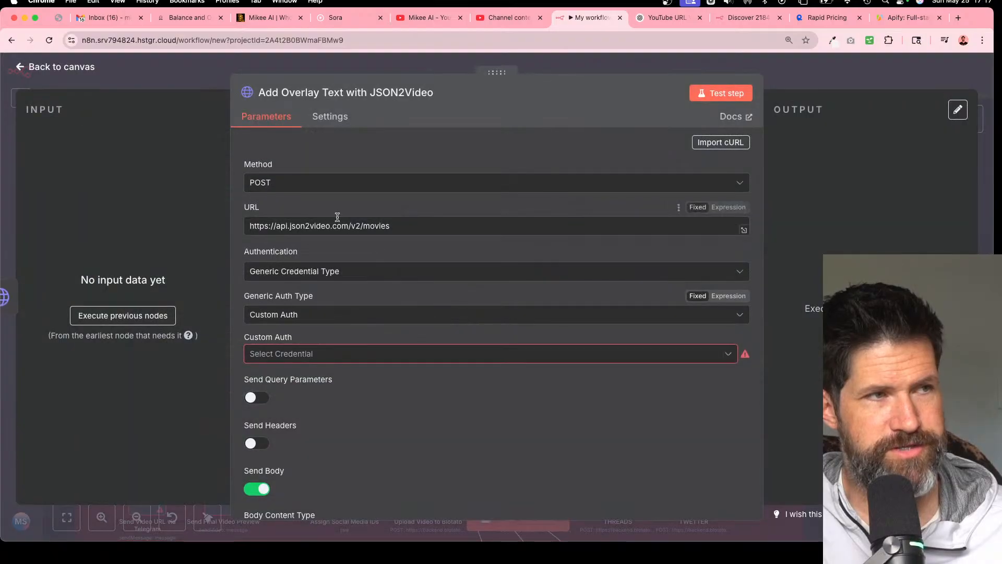
pyautogui.doubleClick(322, 225)
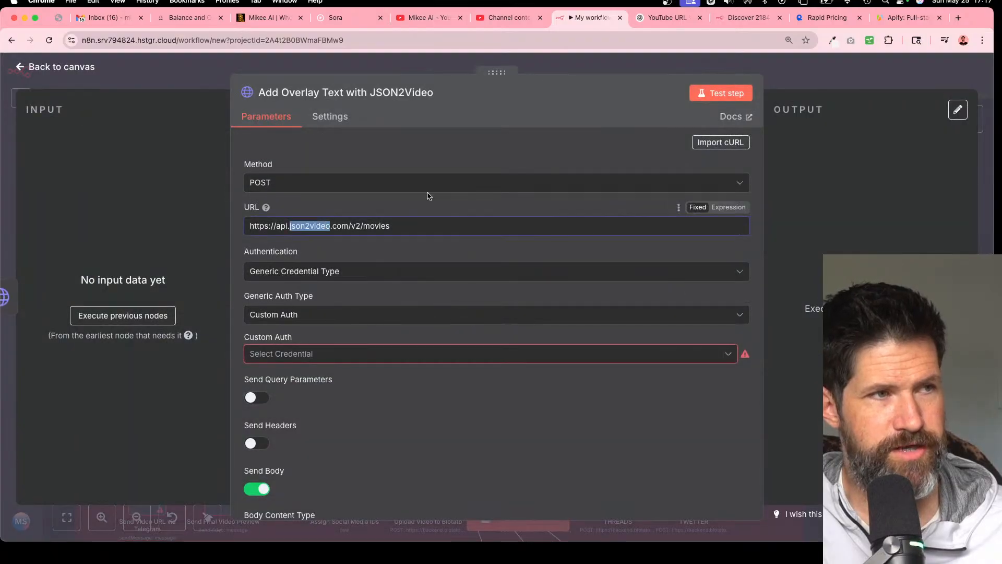
pyautogui.click(92, 67)
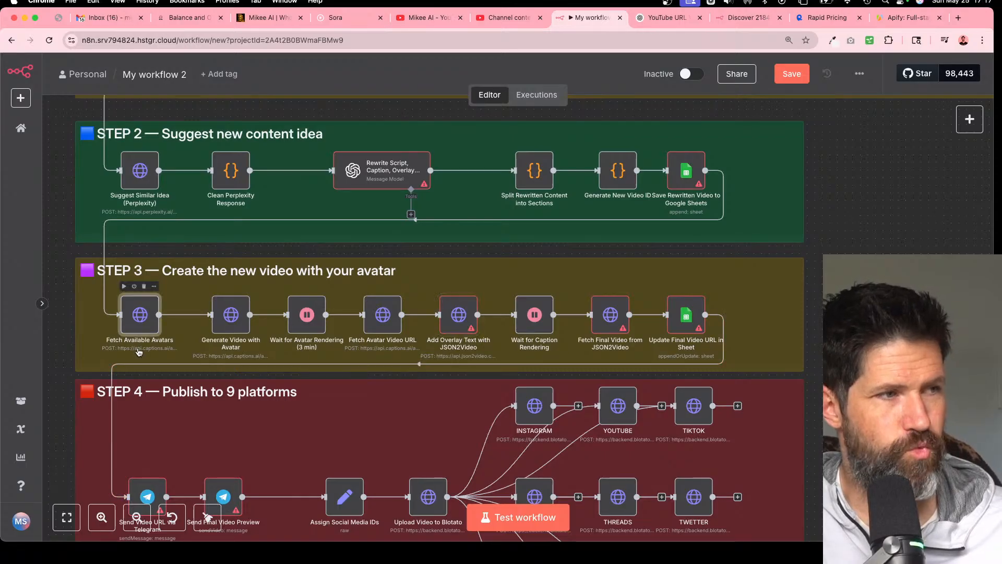
pyautogui.scroll(-5, 483, 287)
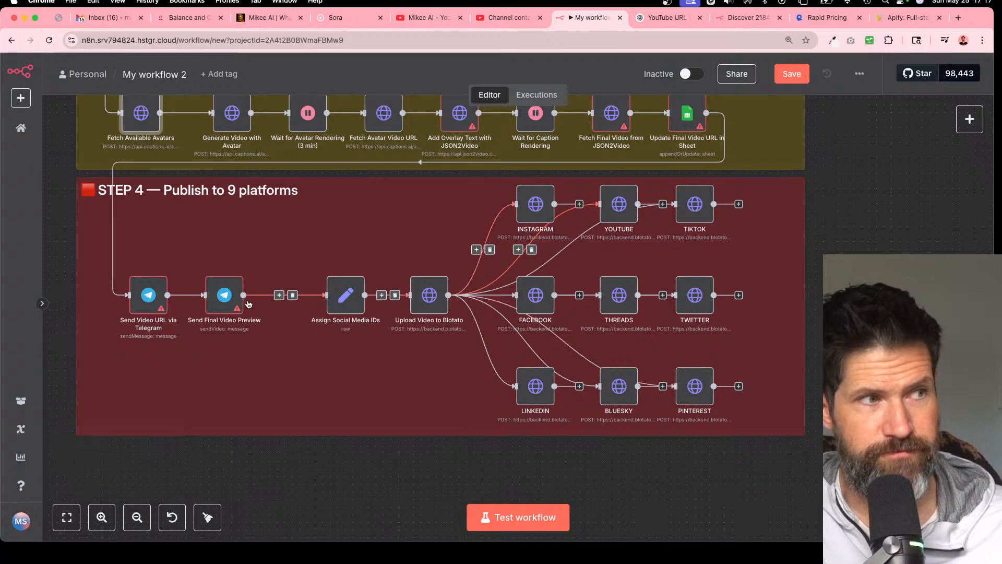
# - Review My workflow 2 from Step 1, cloning a viral TikTok video, through Step 4, publishing to 9 platforms
pyautogui.scroll(5, 247, 303)
pyautogui.scroll(3, 248, 304)
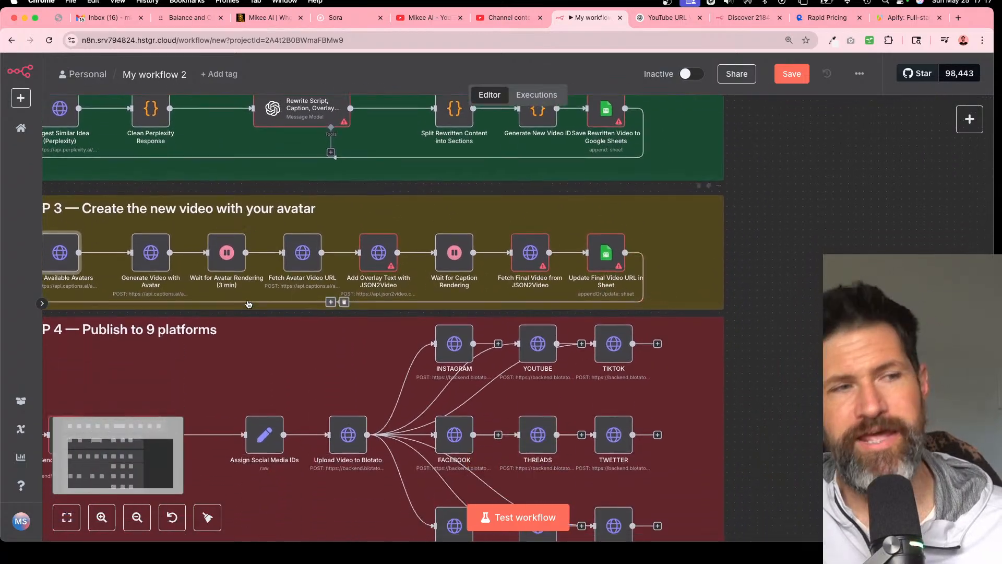
pyautogui.scroll(4, 248, 304)
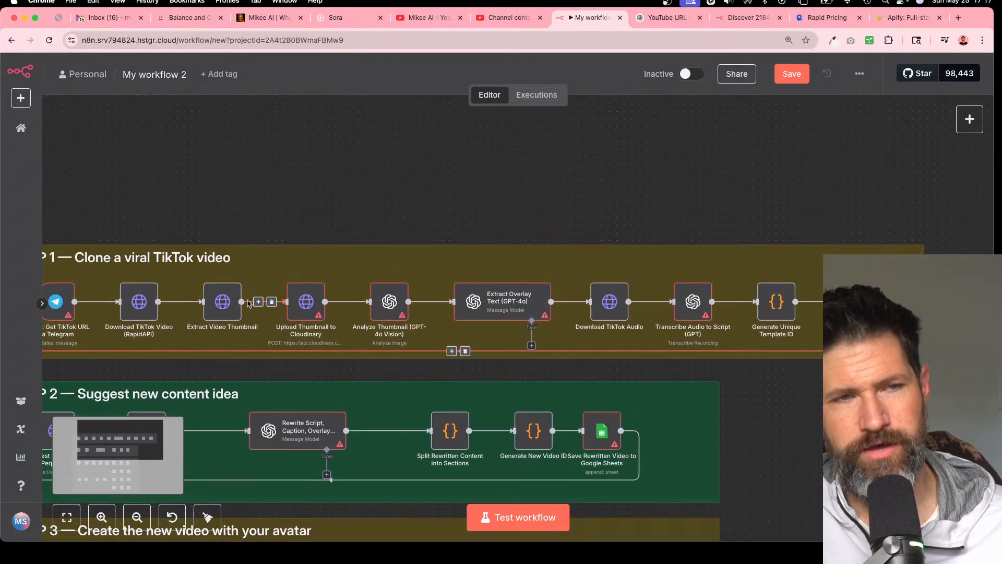
pyautogui.hscroll(-2, 248, 304)
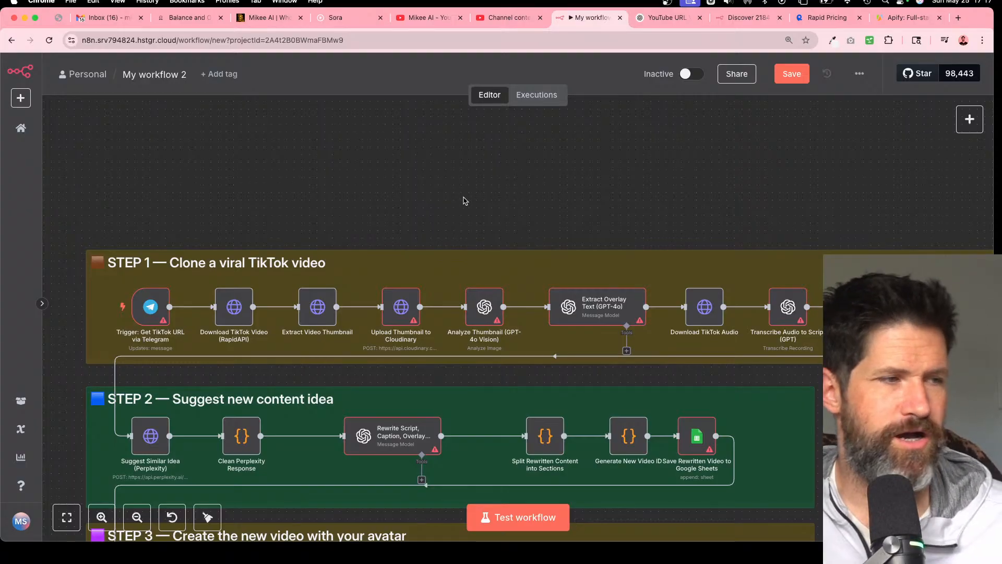
pyautogui.scroll(-5, 465, 200)
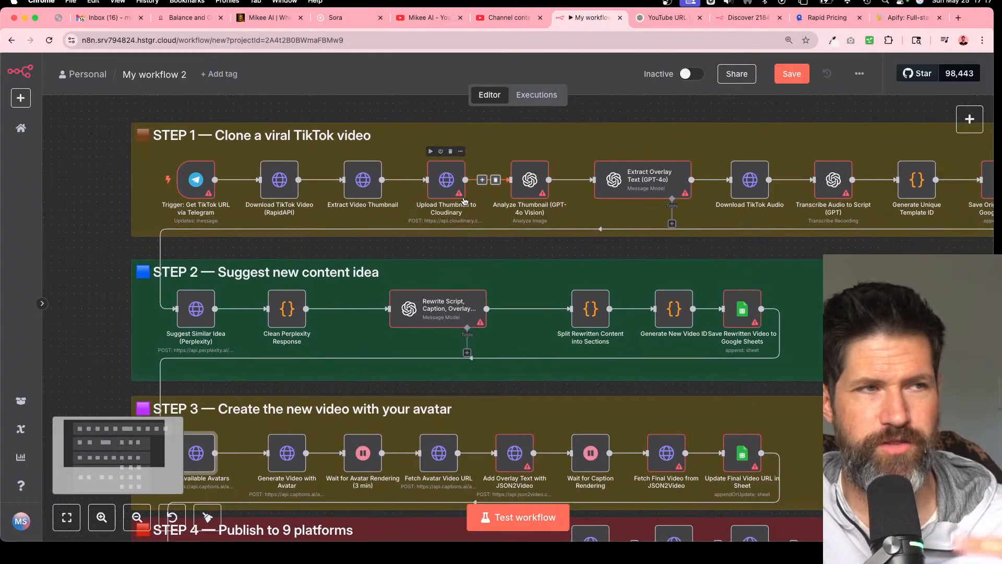
pyautogui.scroll(2, 464, 201)
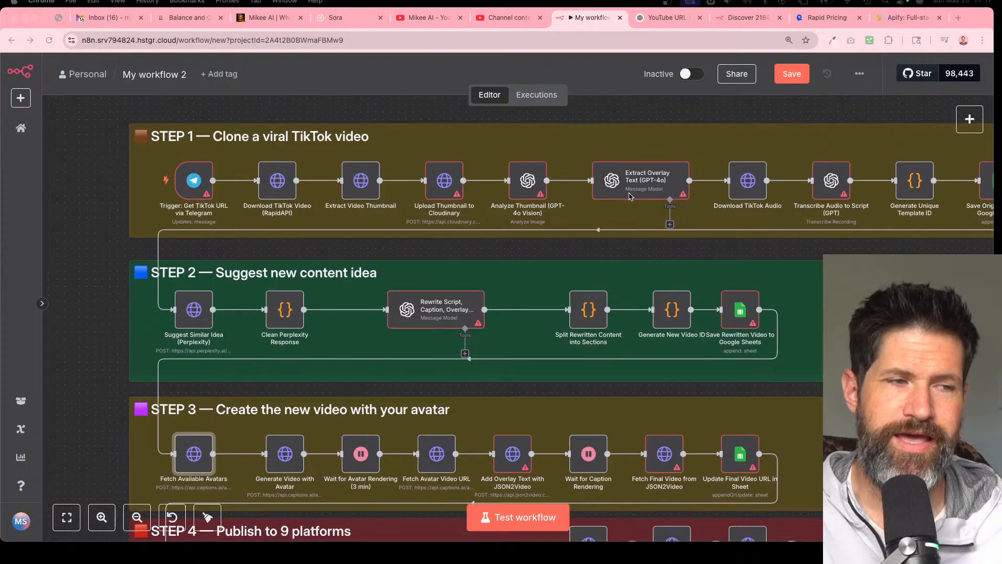
pyautogui.scroll(-5, 629, 195)
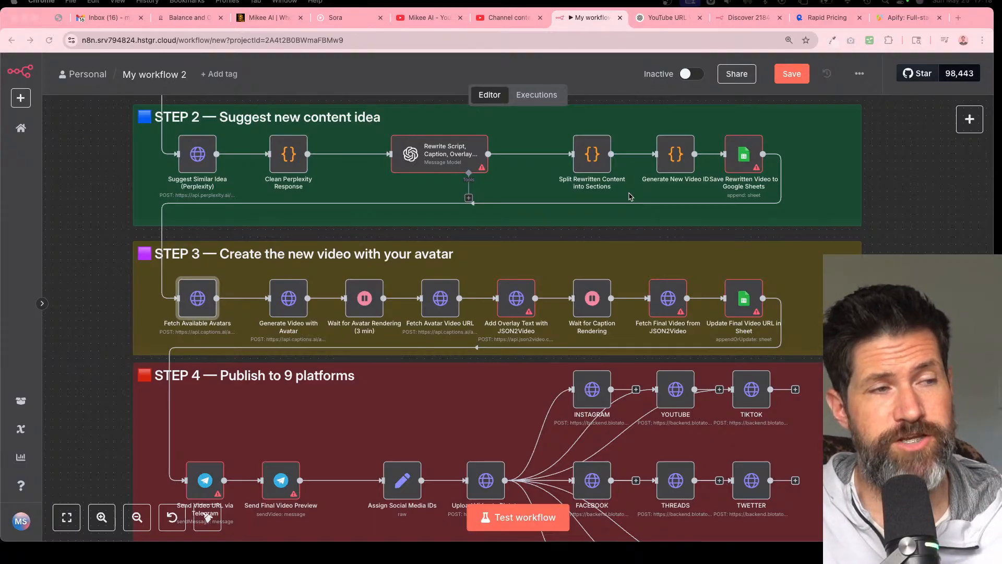
pyautogui.hscroll(-5, 628, 195)
pyautogui.scroll(-3, 629, 196)
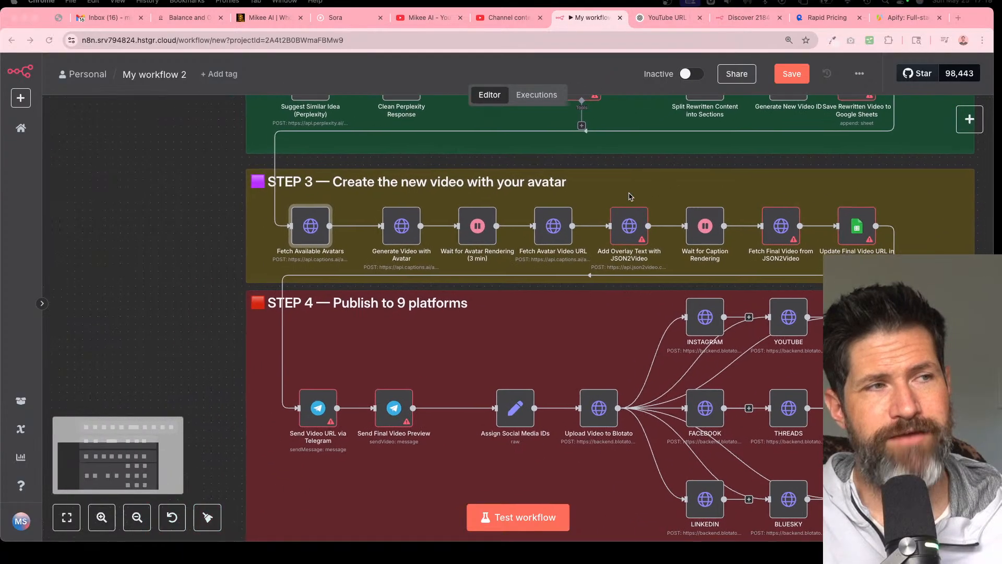
pyautogui.scroll(-2, 629, 195)
pyautogui.hscroll(2, 629, 195)
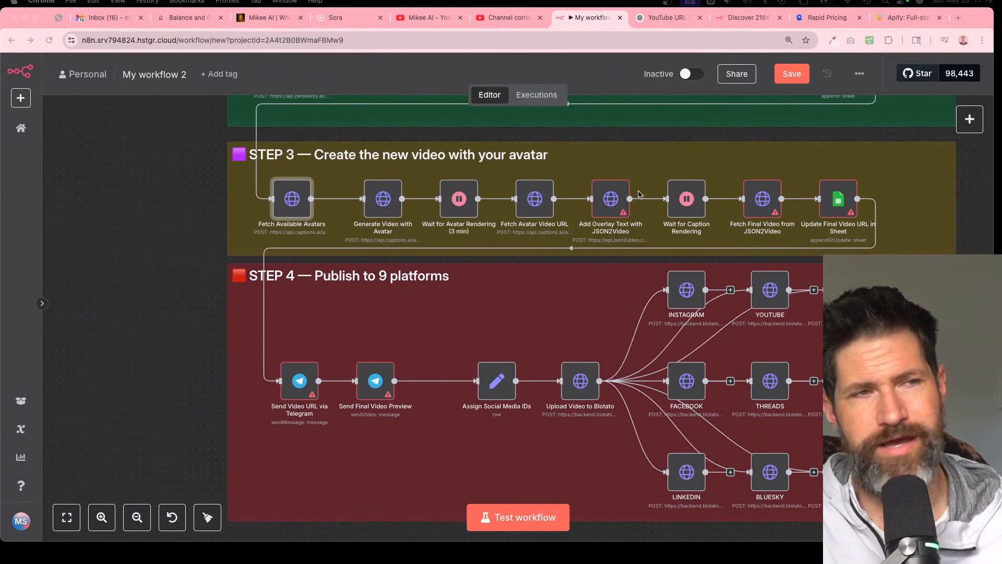
# - Open PhantomBuster's pricing page in a new browser tab
pyautogui.click(957, 15)
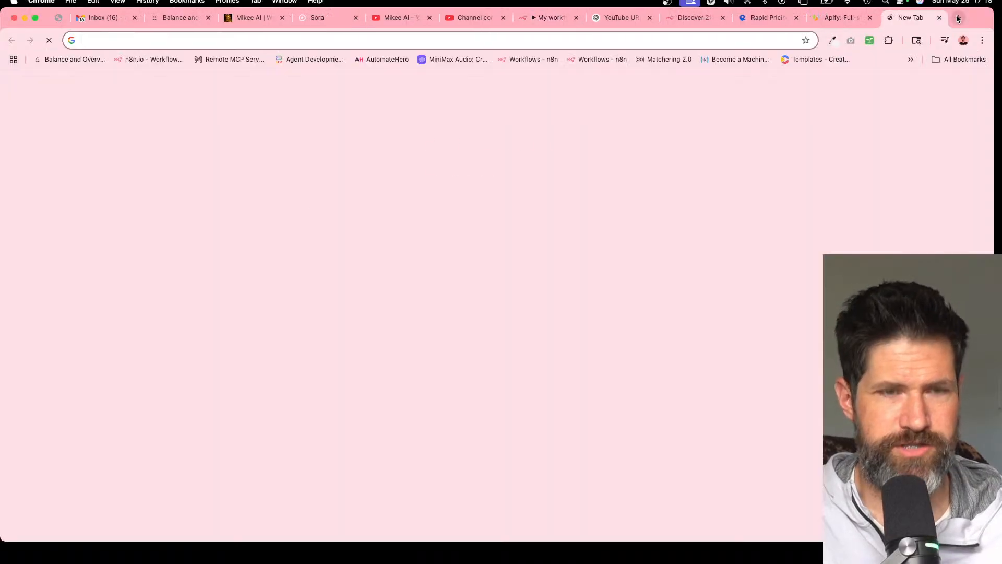
pyautogui.write('ph')
pyautogui.press('Return')
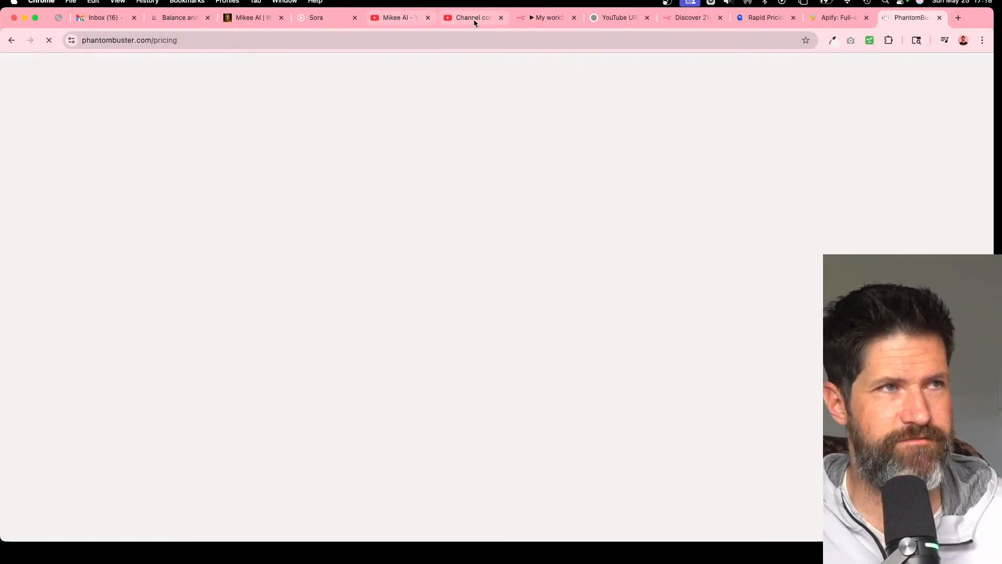
# - Switch to the Mikee AI channel page on YouTube and search for "ai automation"
pyautogui.click(472, 18)
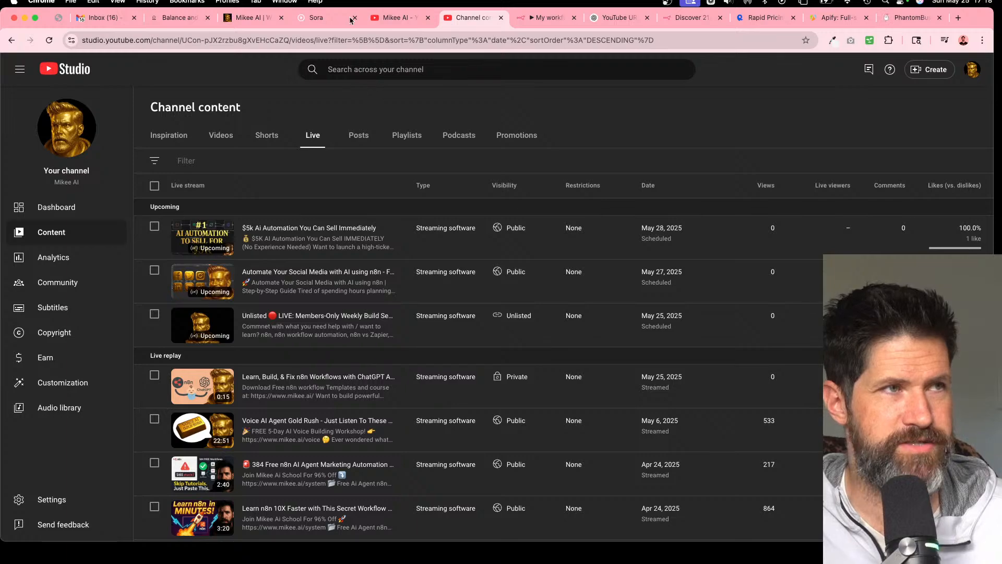
pyautogui.click(392, 18)
pyautogui.click(437, 68)
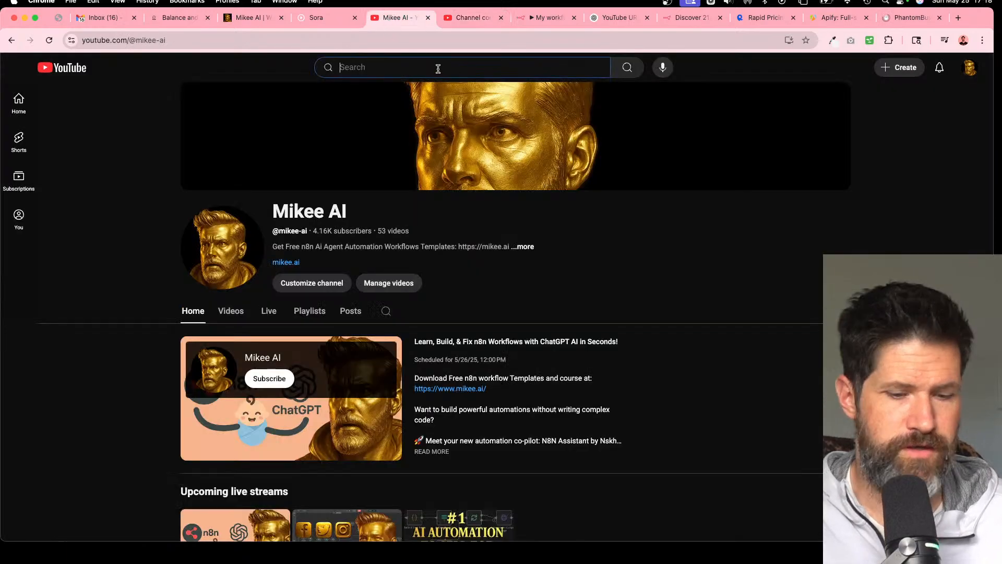
pyautogui.write('ai uat')
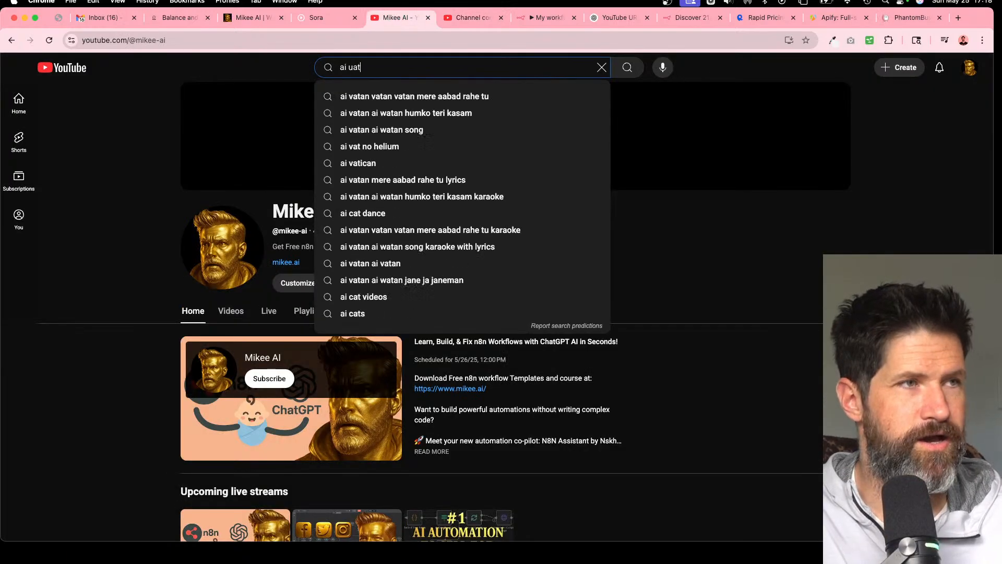
pyautogui.press('BackSpace')
pyautogui.press('BackSpace')
pyautogui.press('BackSpace')
pyautogui.write('automation')
pyautogui.press('Return')
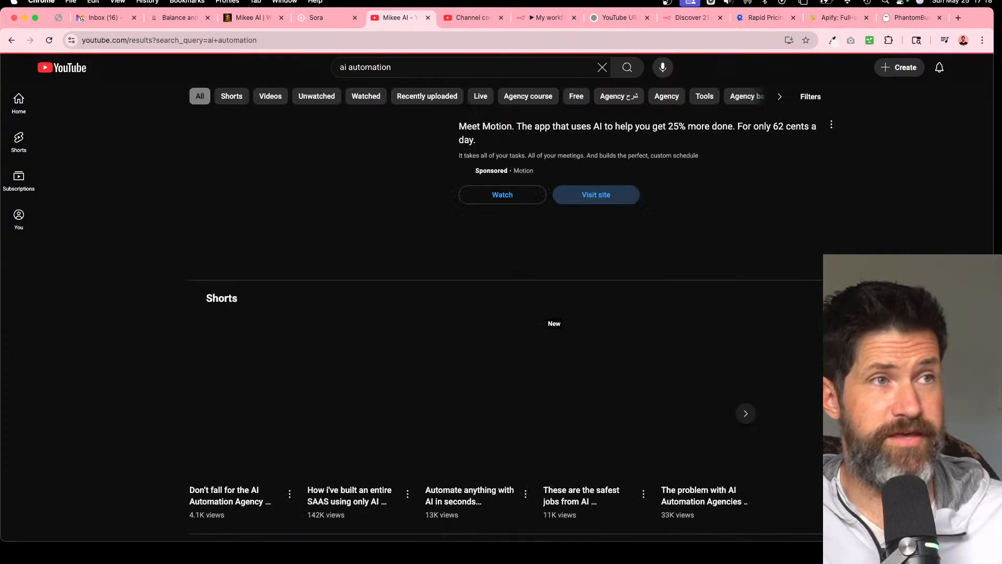
# - Refine the YouTube search to "ai automation agency"
pyautogui.click(416, 69)
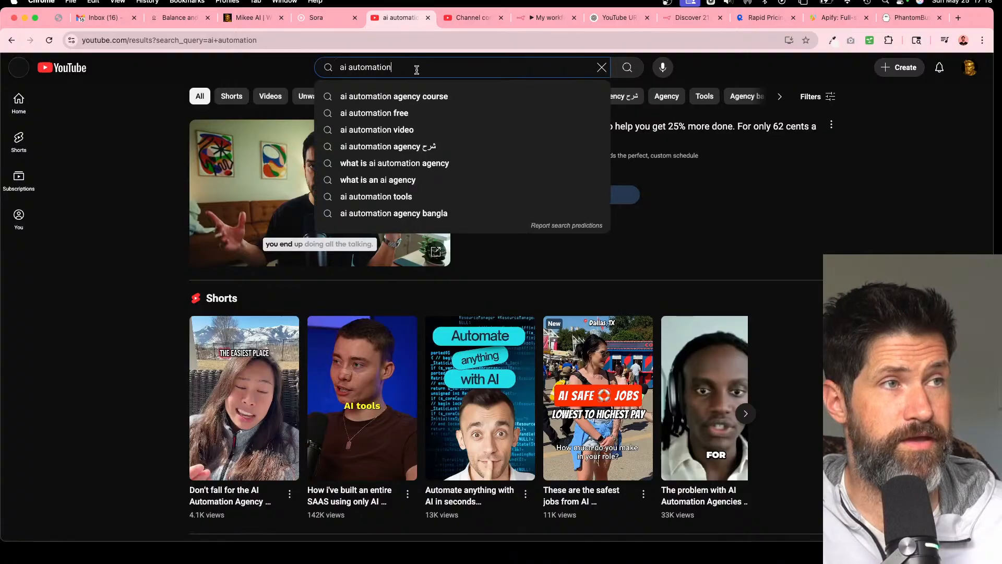
pyautogui.write('sgnecy')
pyautogui.press('BackSpace')
pyautogui.press('BackSpace')
pyautogui.press('BackSpace')
pyautogui.press('BackSpace')
pyautogui.press('BackSpace')
pyautogui.press('BackSpace')
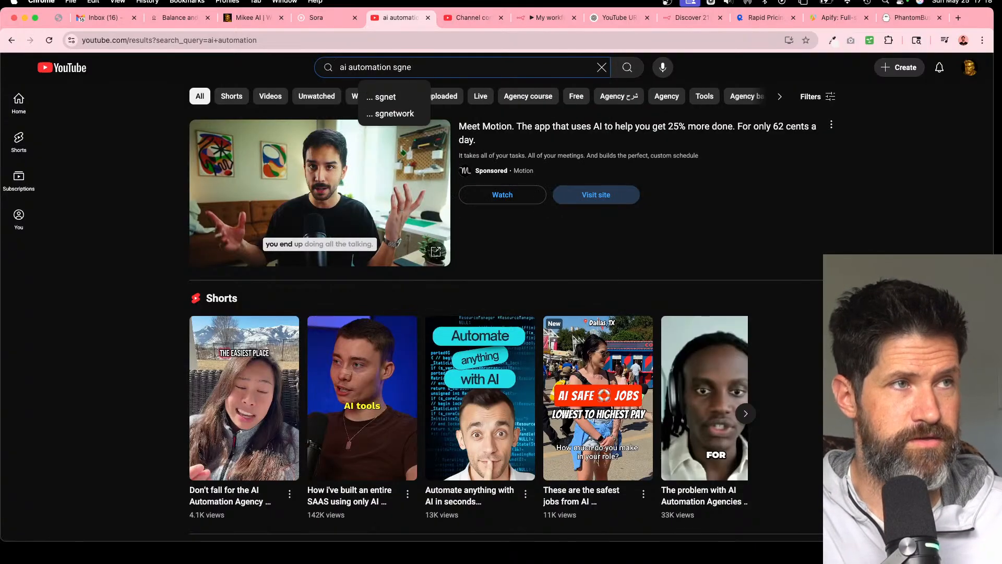
pyautogui.write('agncy')
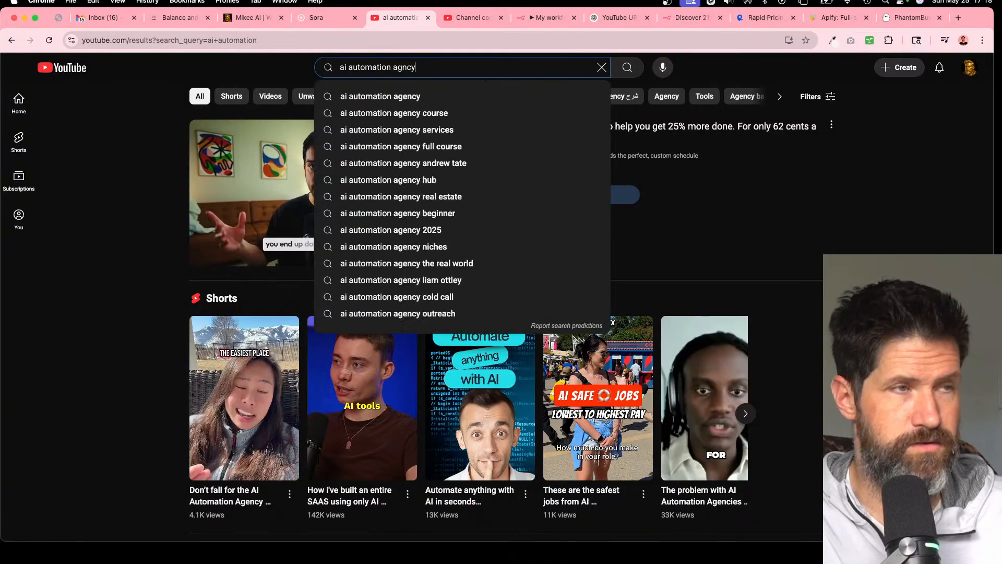
pyautogui.press('Return')
pyautogui.doubleClick(407, 68)
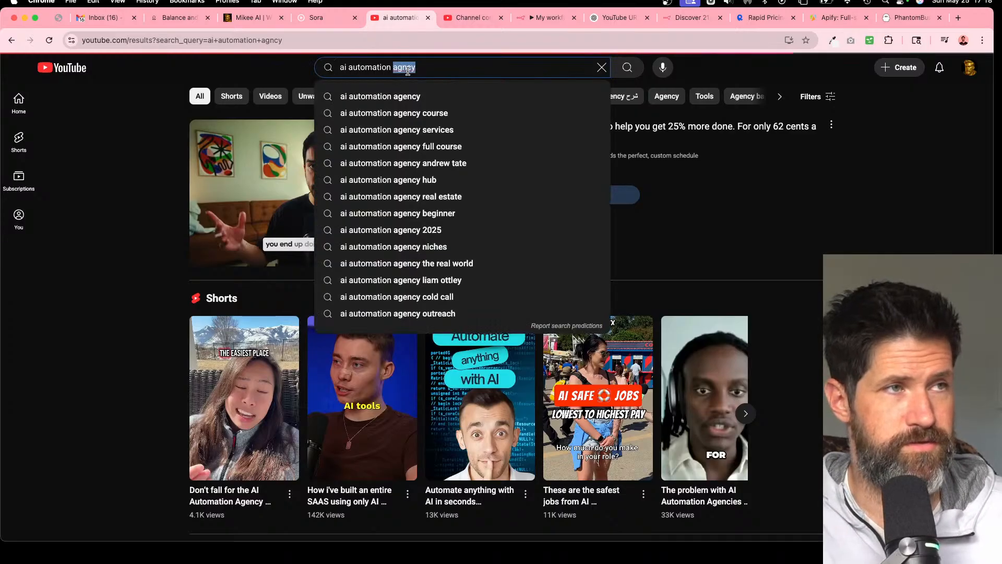
pyautogui.doubleClick(408, 68)
pyautogui.write('agency')
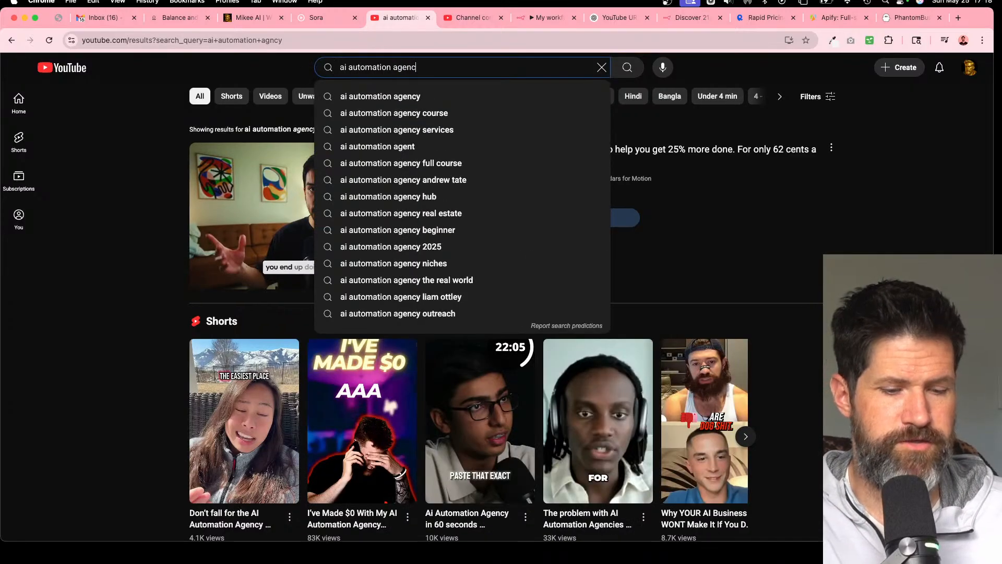
pyautogui.press('Return')
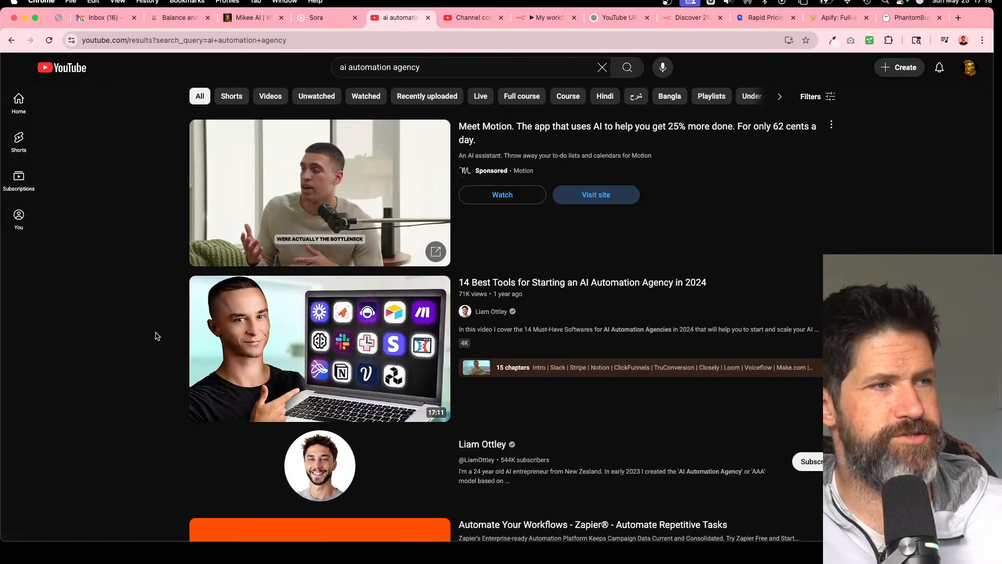
# - Open the channel behind "14 Best Tools for Starting an AI Automation Agency in 2024" and show its list of videos
pyautogui.moveTo(248, 336)
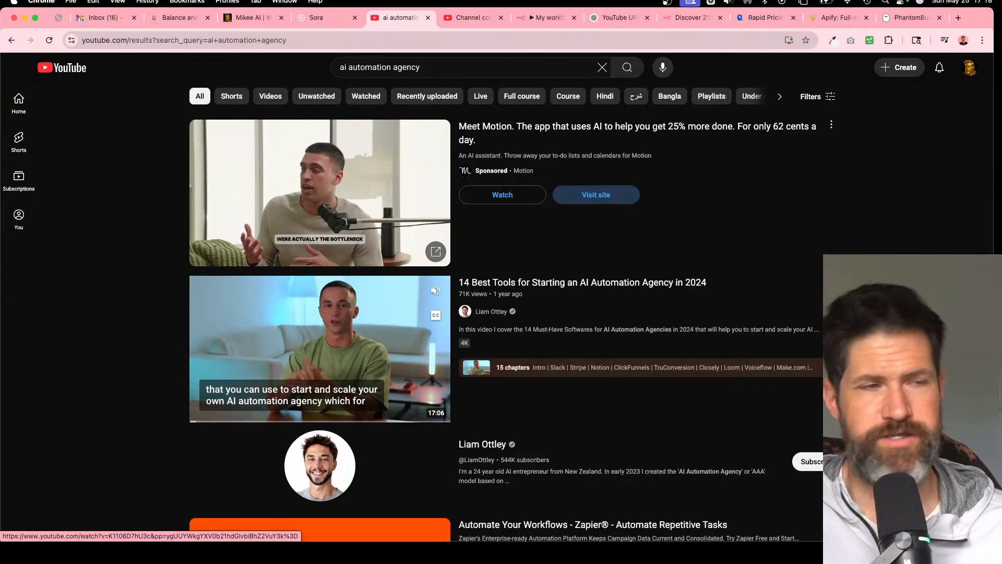
pyautogui.click(485, 317)
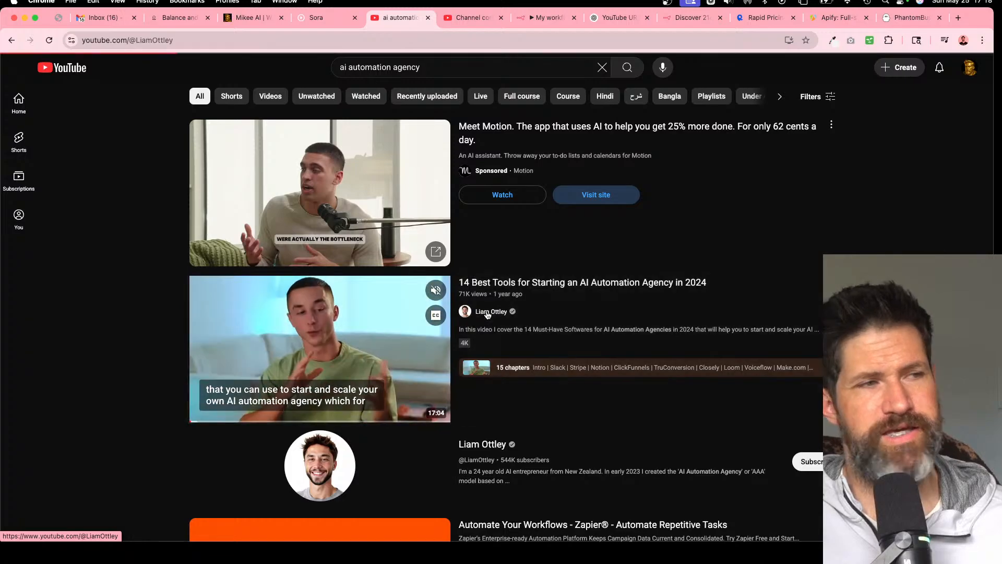
pyautogui.click(231, 311)
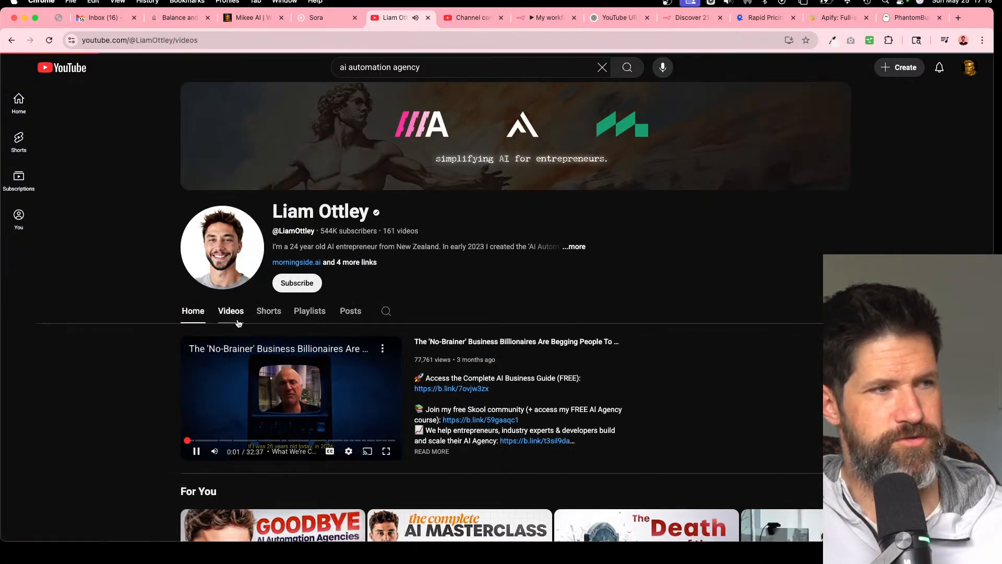
# - Look through the channel's latest videos, checking titles and view counts back to uploads from about 10 months ago
pyautogui.scroll(-8, 164, 423)
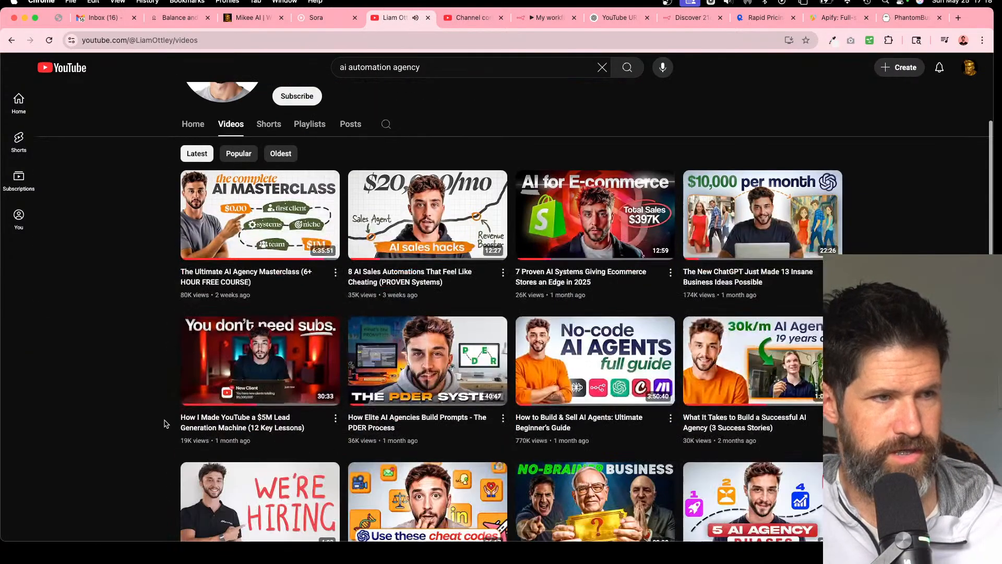
pyautogui.scroll(-3, 164, 423)
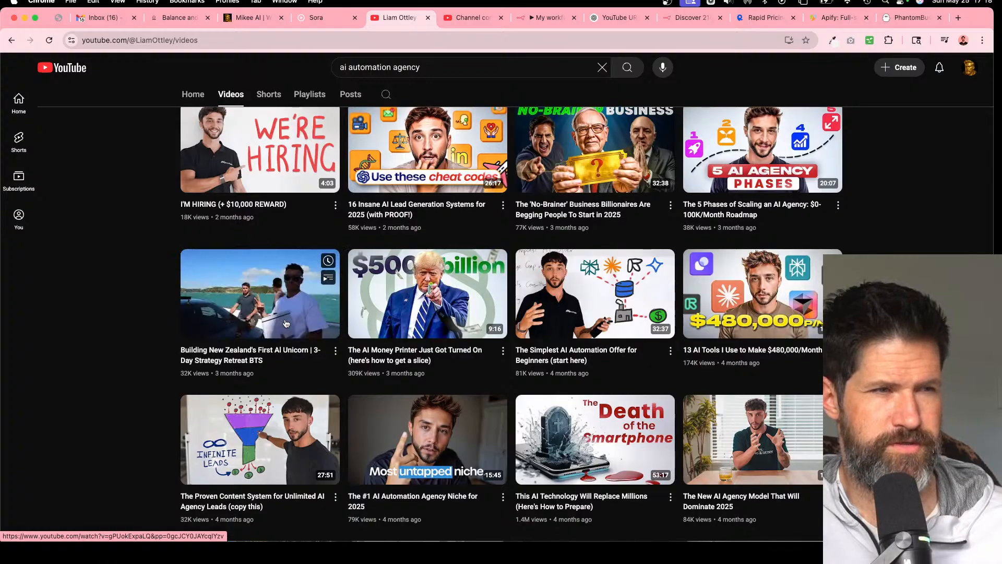
pyautogui.scroll(-7, 306, 319)
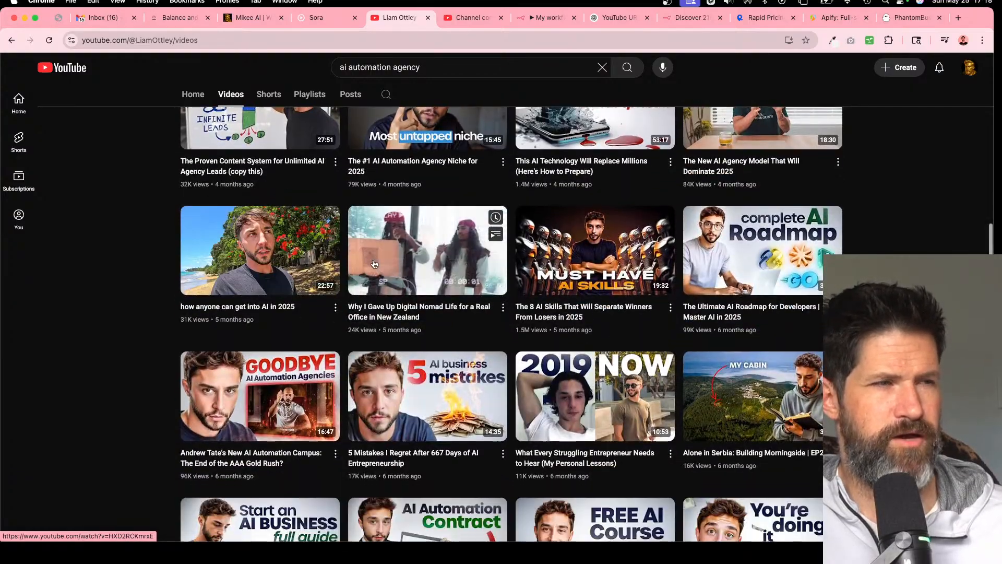
pyautogui.scroll(-8, 334, 292)
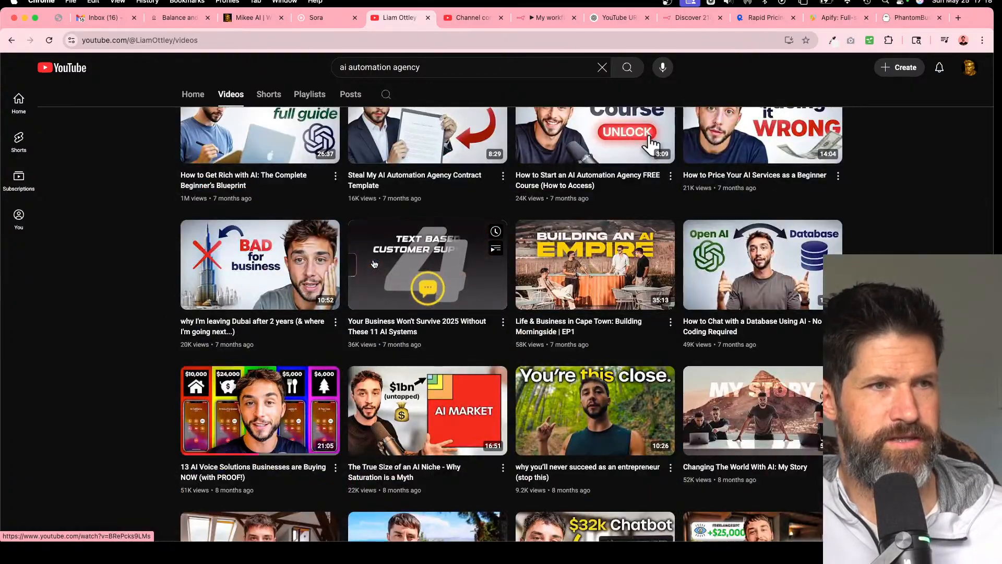
pyautogui.scroll(-5, 373, 264)
pyautogui.scroll(-5, 373, 264)
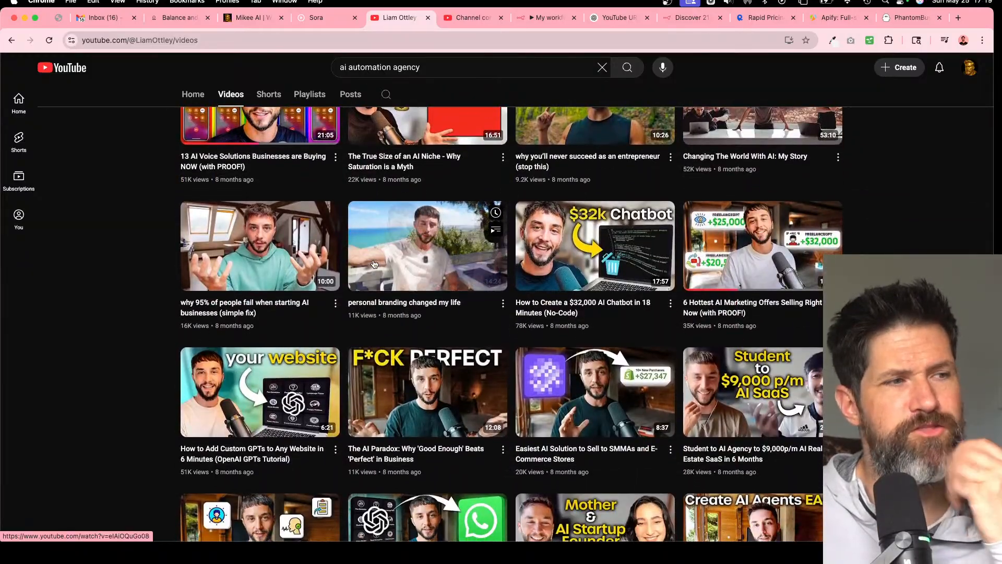
pyautogui.scroll(-4, 374, 264)
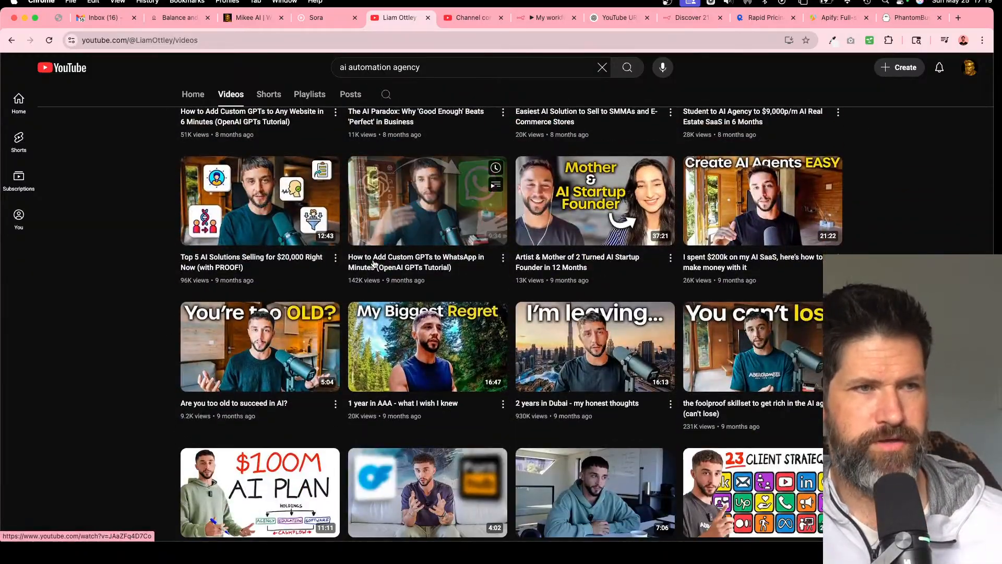
pyautogui.scroll(-8, 374, 263)
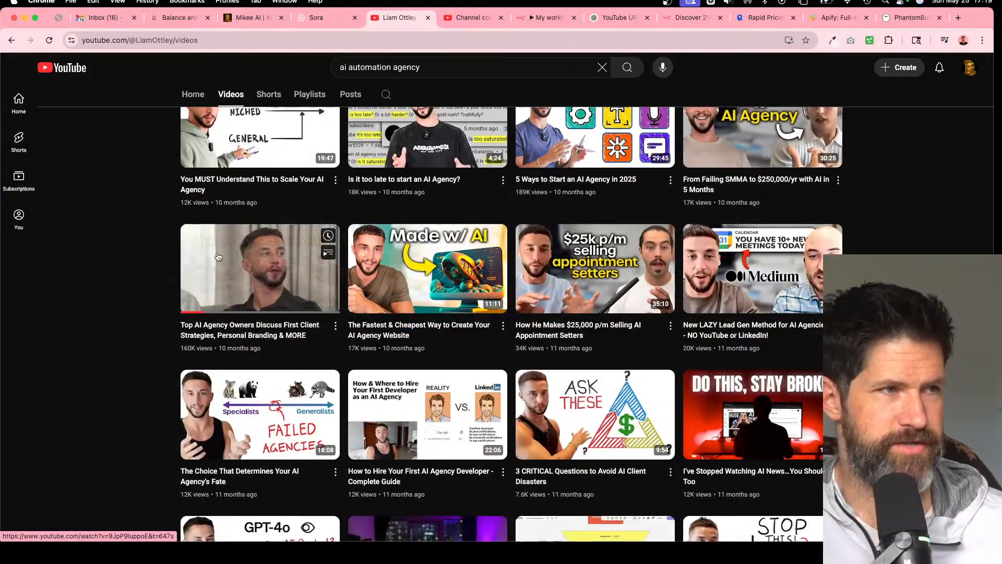
# - Open "Top AI Agency Owners Discuss First Client Strategies, Personal Branding & MORE", pause playback, and look at its title and comments
pyautogui.click(195, 334)
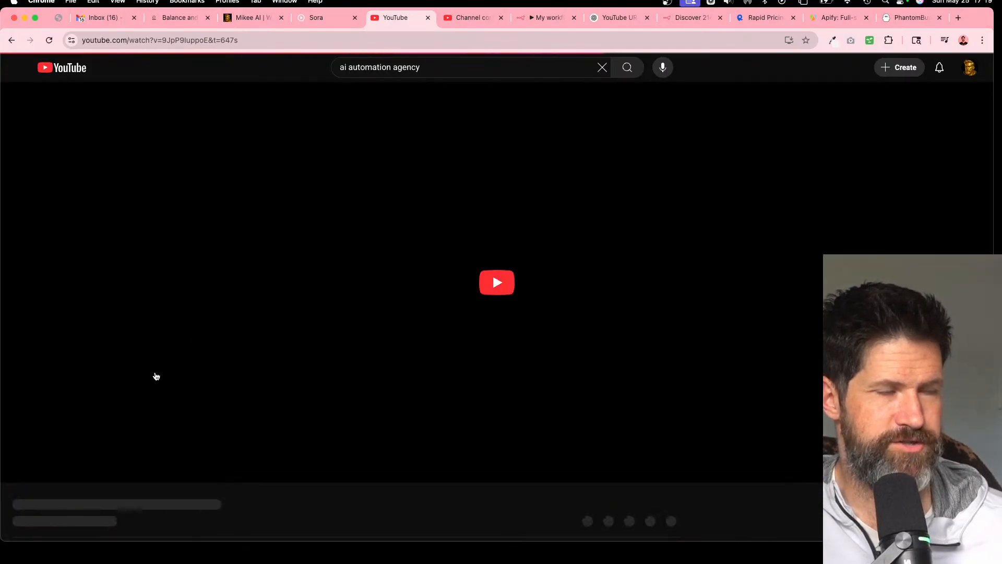
pyautogui.scroll(-3, 198, 322)
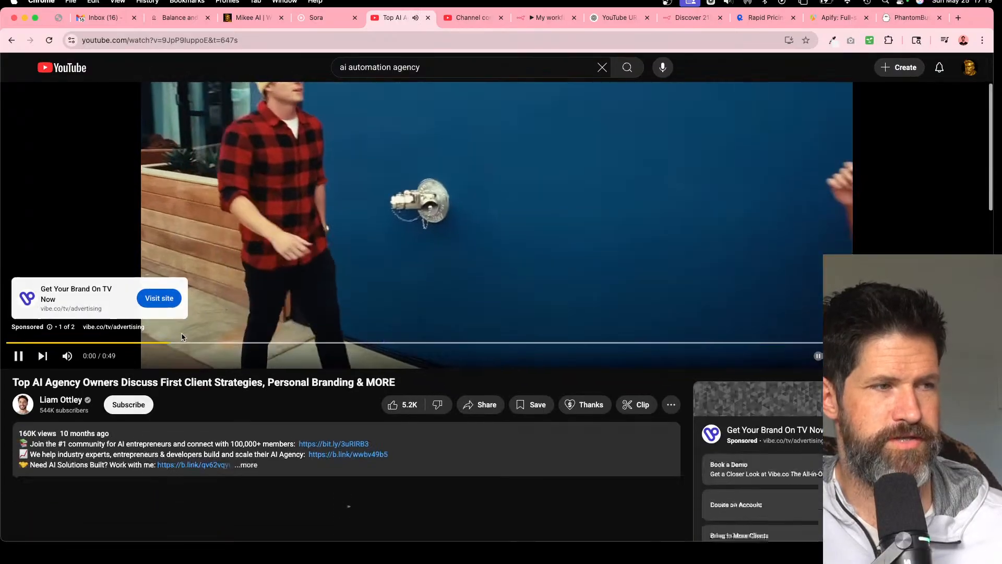
pyautogui.tripleClick(170, 343)
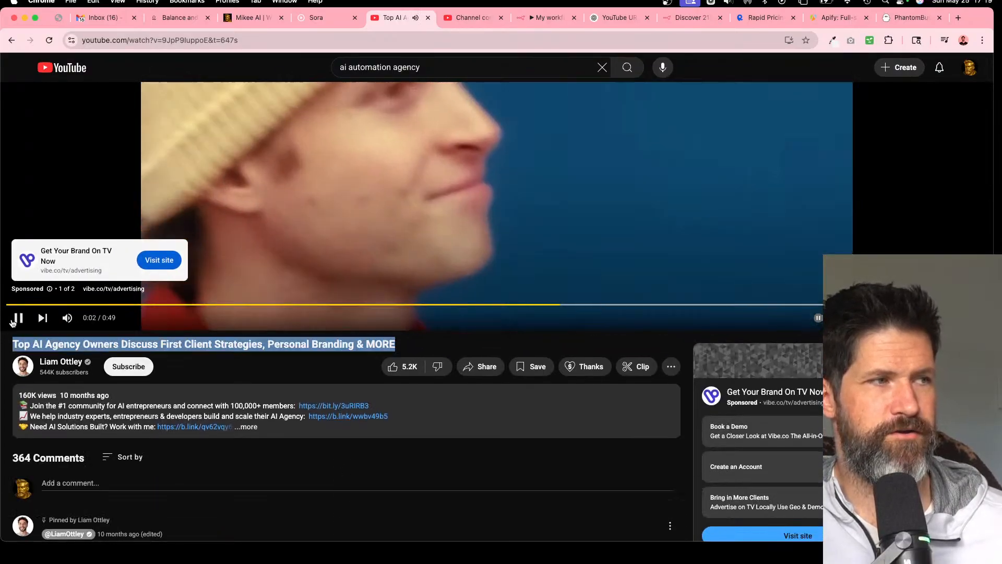
pyautogui.click(18, 317)
pyautogui.scroll(3, 384, 241)
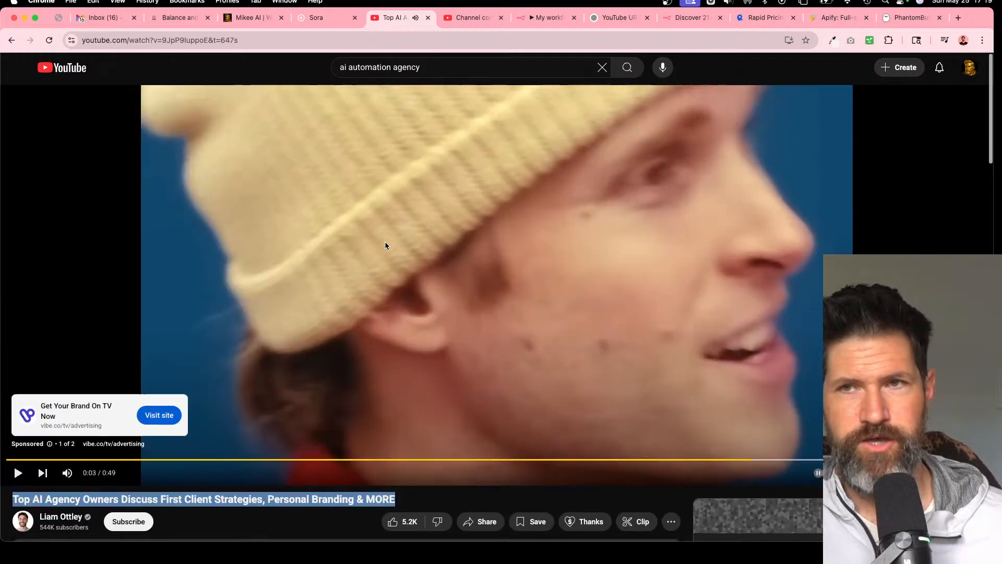
pyautogui.scroll(-4, 349, 282)
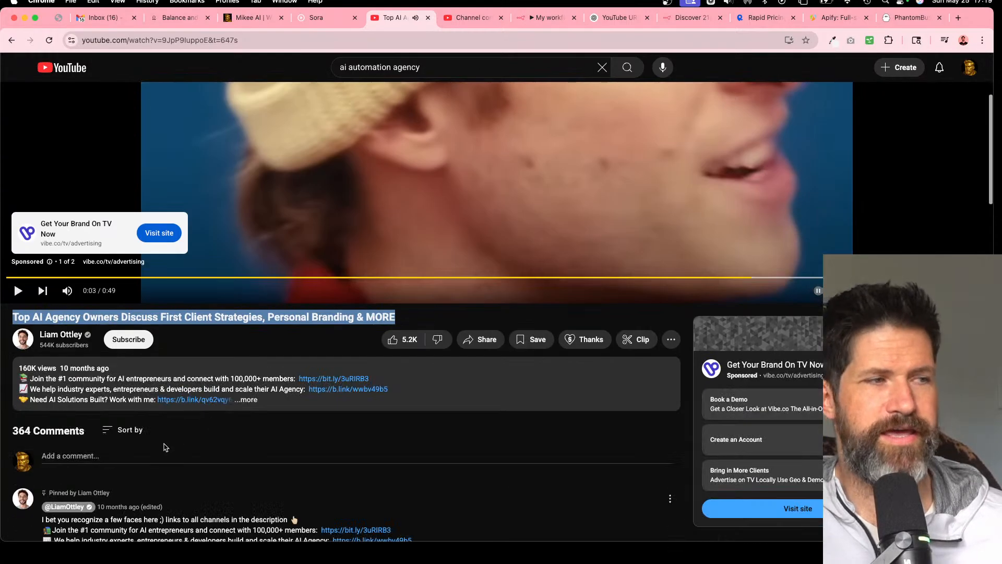
# - Expand the video's description, show its transcript, and copy the entire transcript from the intro to the closing line
pyautogui.click(205, 391)
pyautogui.scroll(-10, 348, 260)
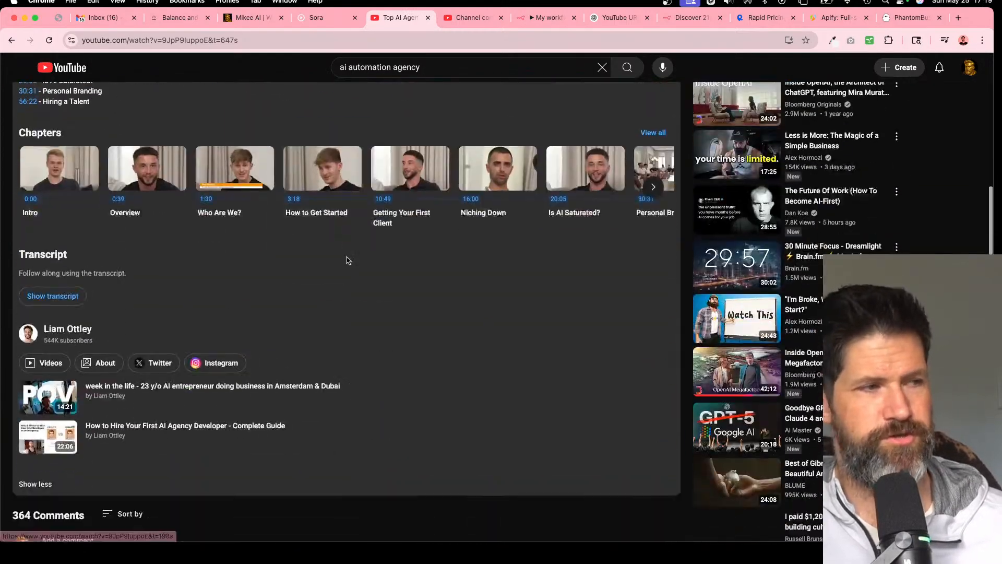
pyautogui.scroll(-2, 348, 259)
pyautogui.scroll(5, 33, 259)
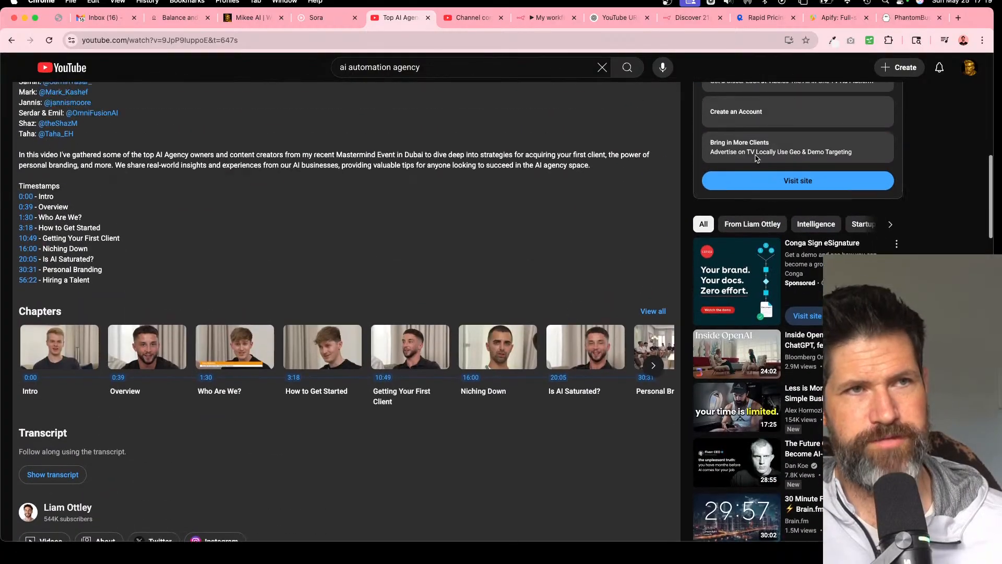
pyautogui.scroll(1, 713, 232)
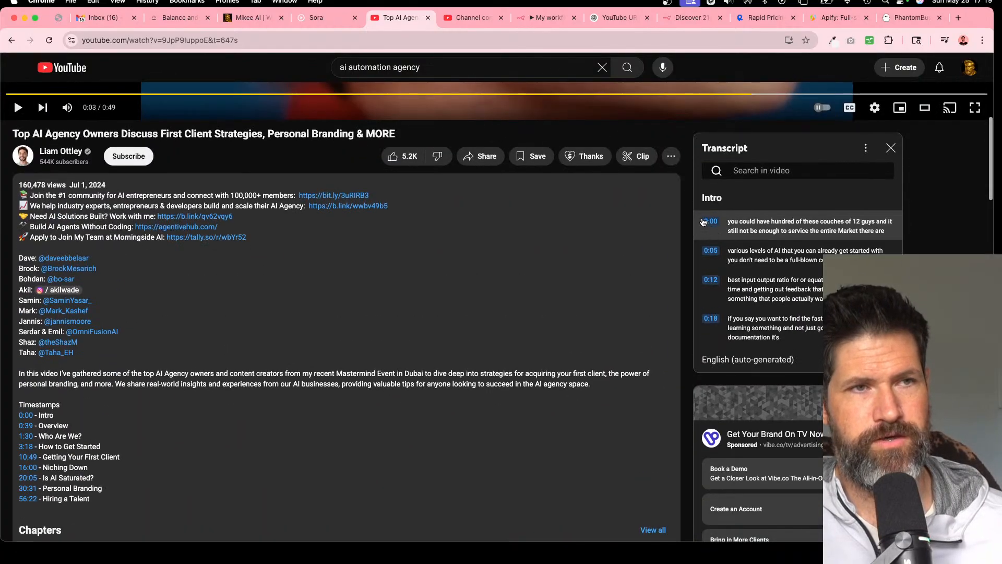
pyautogui.moveTo(703, 222); pyautogui.dragTo(856, 339)
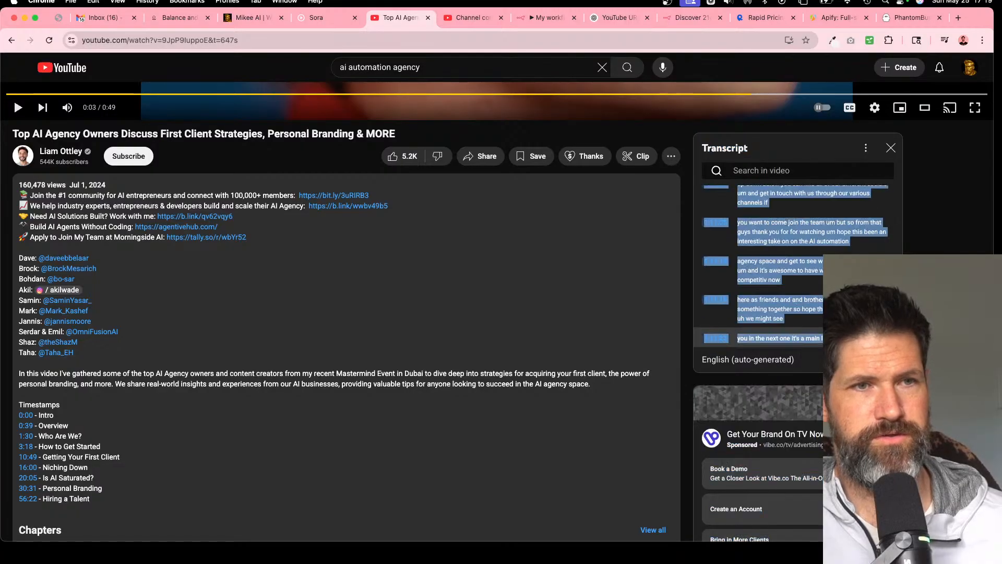
pyautogui.rightClick(776, 264)
pyautogui.click(733, 285)
# - Switch to ChatGPT, start a new chat, and submit the copied video transcript as the message
pyautogui.click(612, 19)
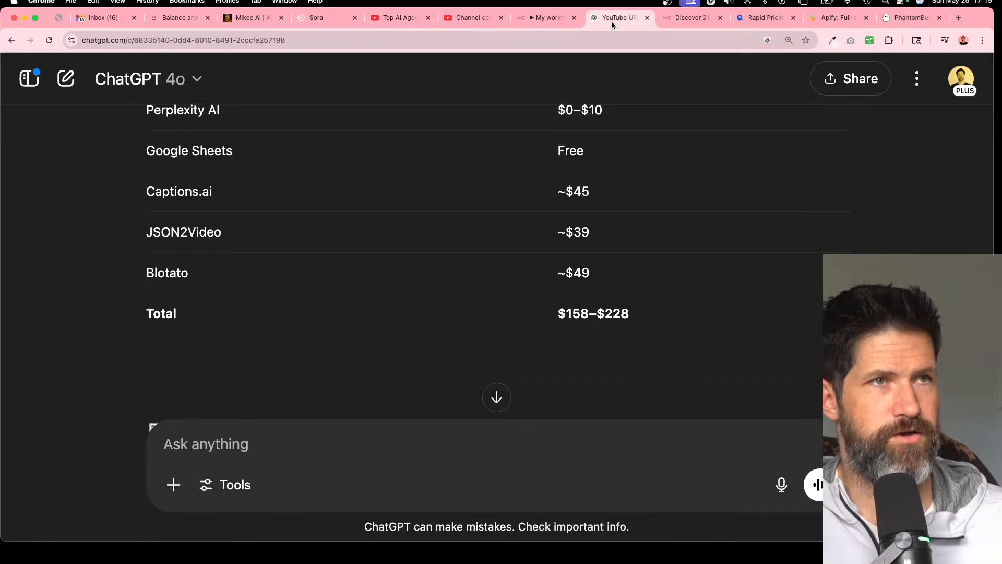
pyautogui.click(65, 78)
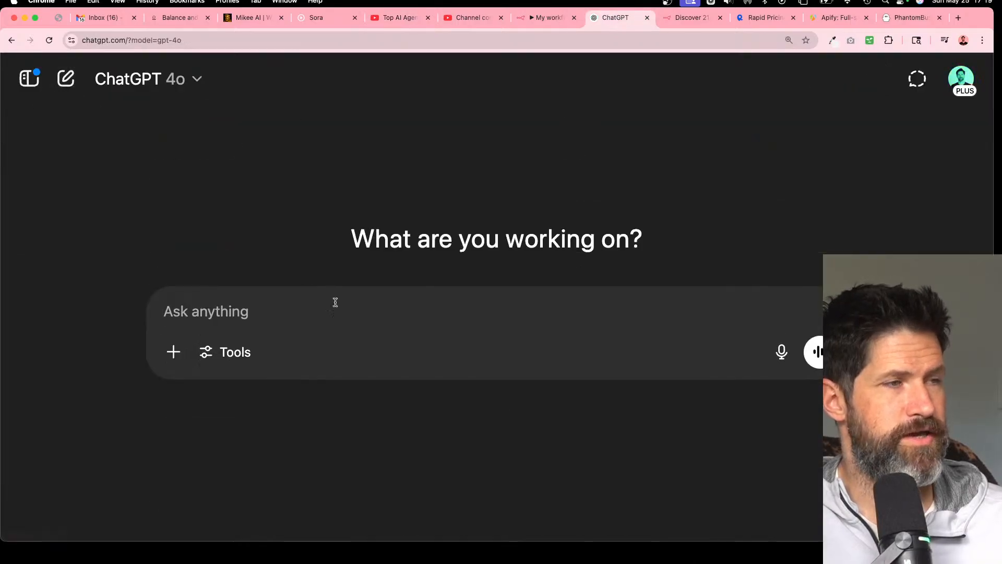
pyautogui.press('super+v')
pyautogui.press('Return')
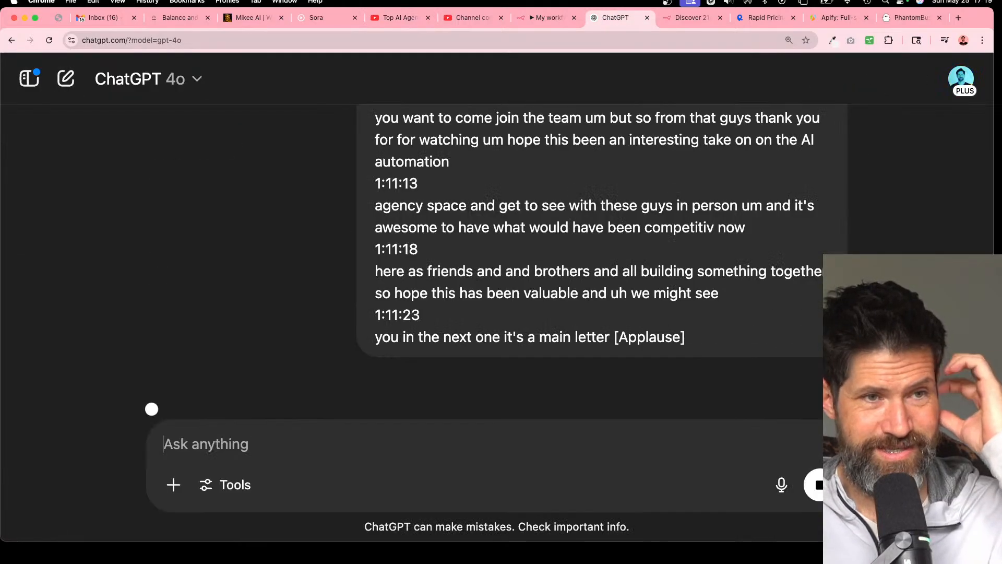
# - Ask ChatGPT what service offerings these agency owners do
pyautogui.write('wha')
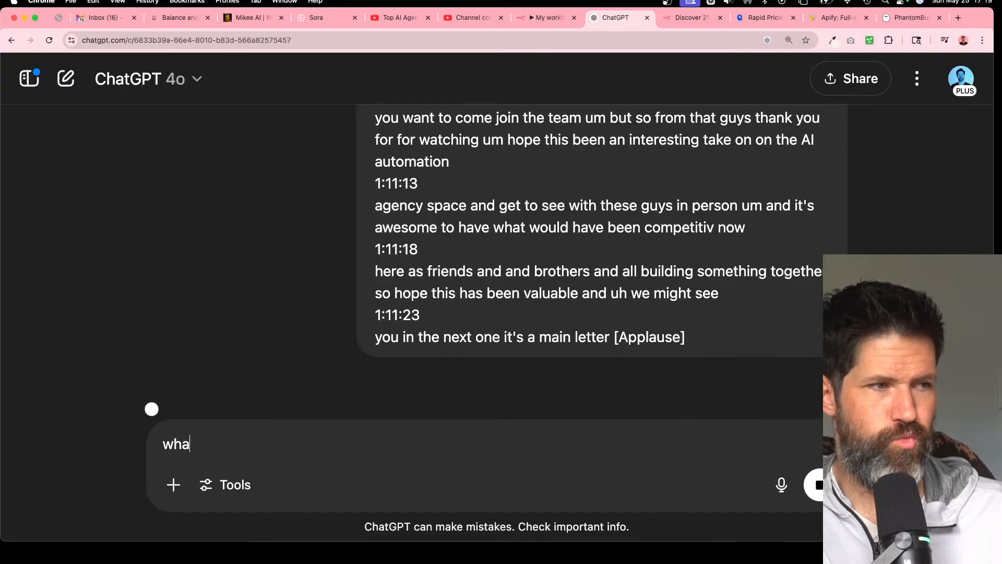
pyautogui.write('t are the serivce offer')
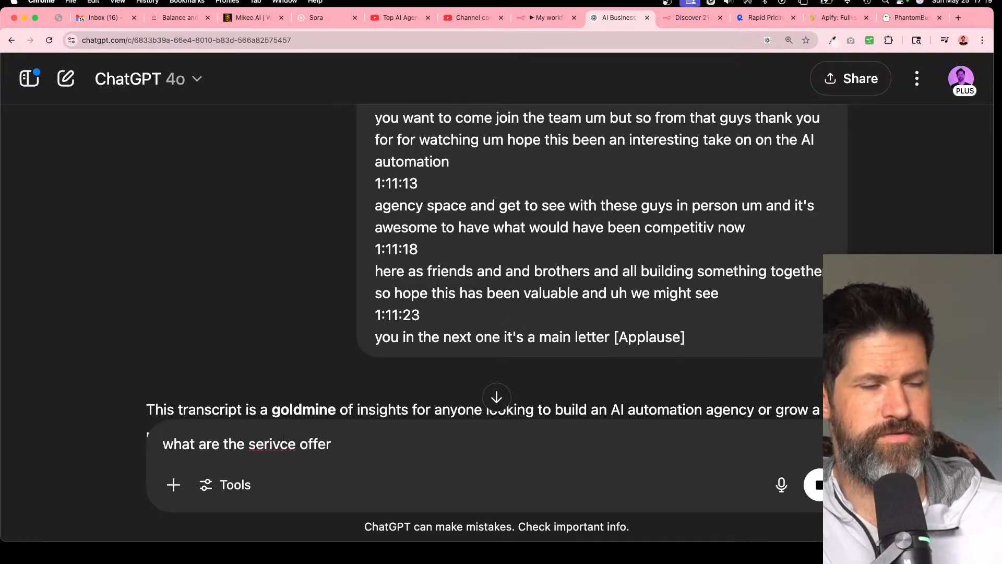
pyautogui.write('ings that these')
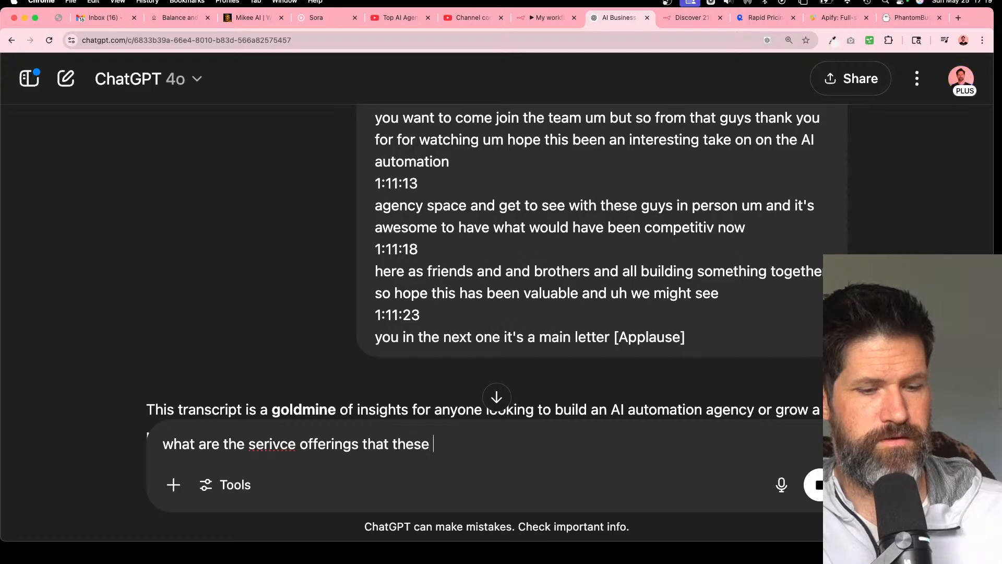
pyautogui.write('wenr')
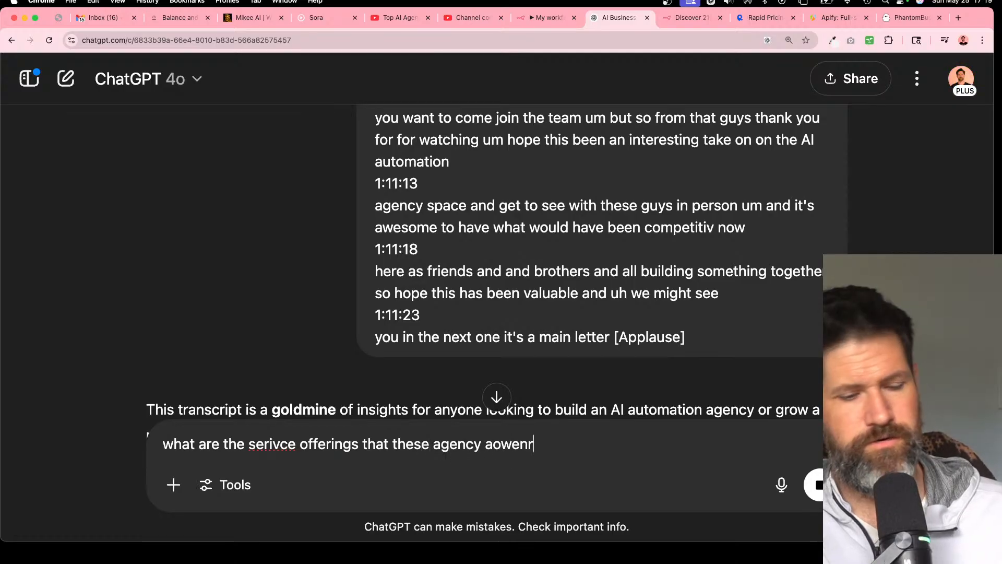
pyautogui.write('s do')
pyautogui.press('Return')
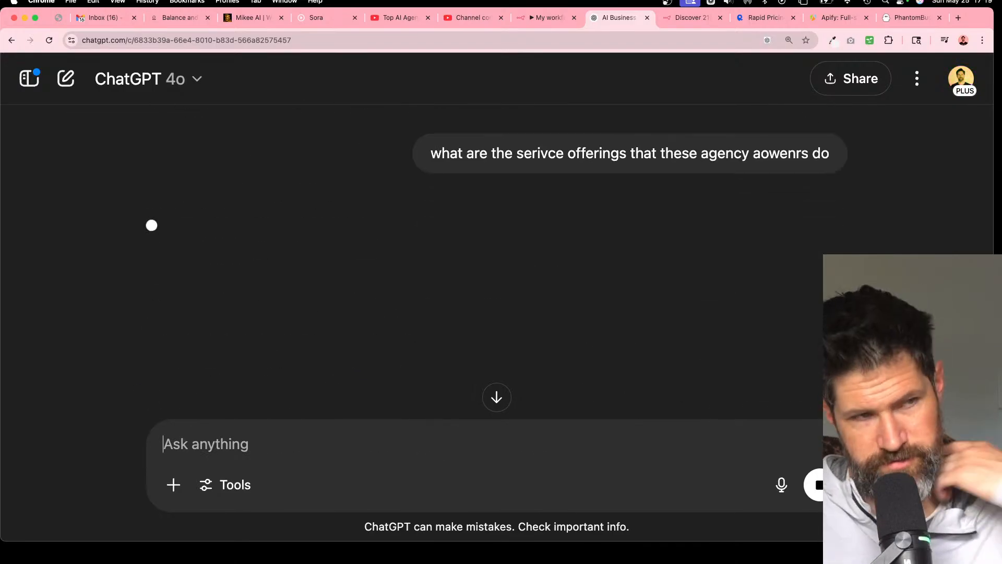
# - Read the core service offerings in the answer, from AI Automation & Development through Voice AI to Instagram DM Automation
pyautogui.press('super+minus')
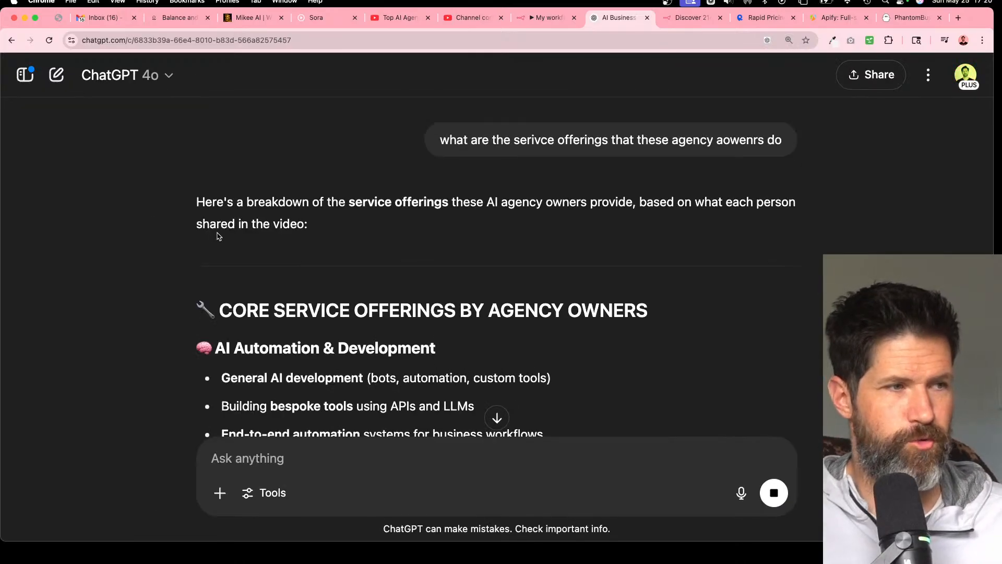
pyautogui.scroll(-5, 218, 236)
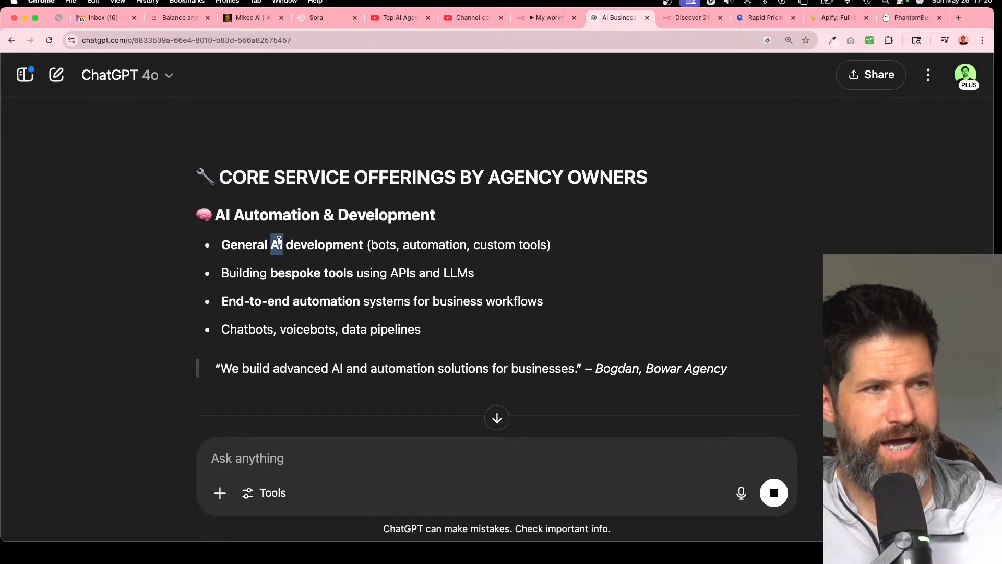
pyautogui.tripleClick(279, 240)
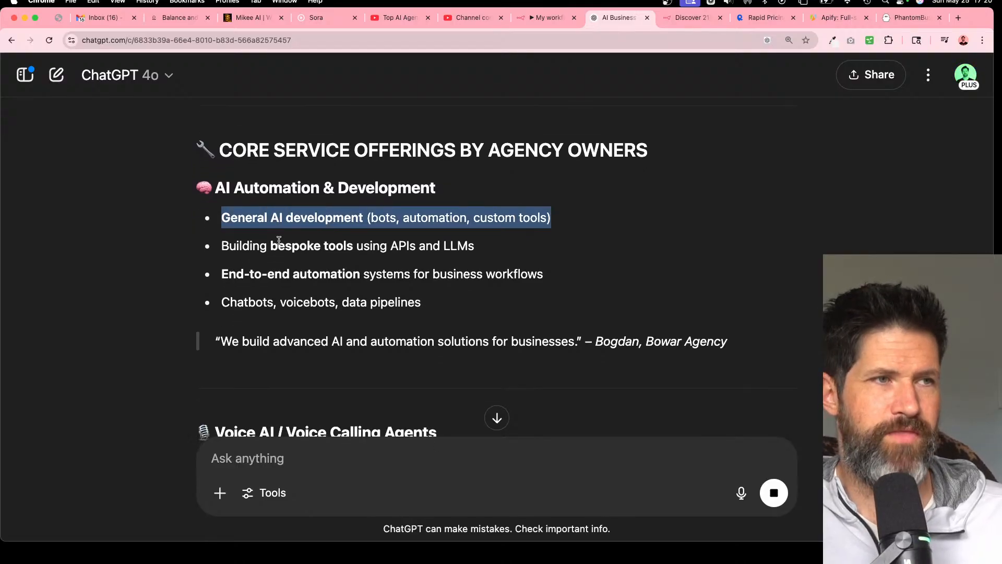
pyautogui.tripleClick(275, 244)
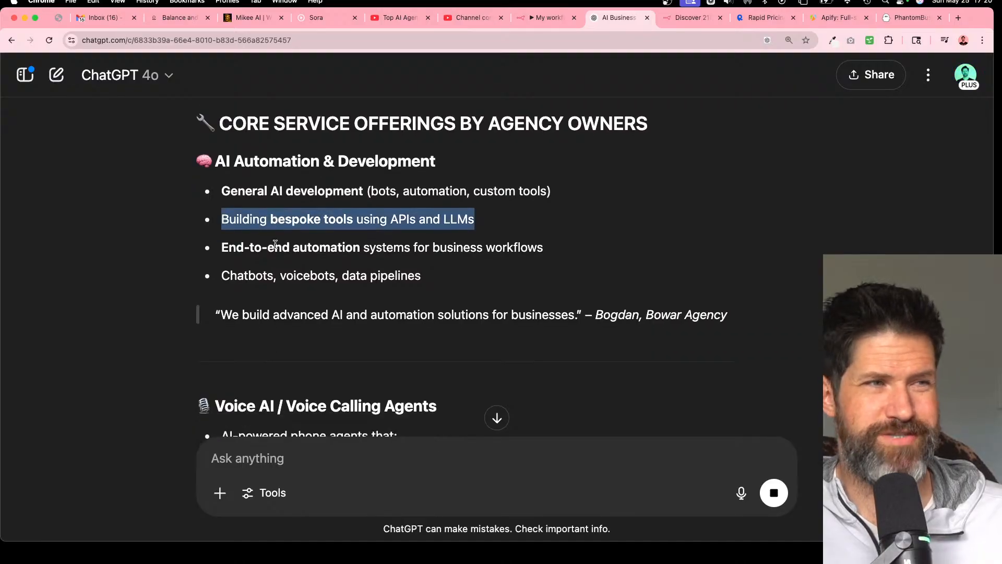
pyautogui.tripleClick(275, 244)
pyautogui.scroll(-5, 275, 244)
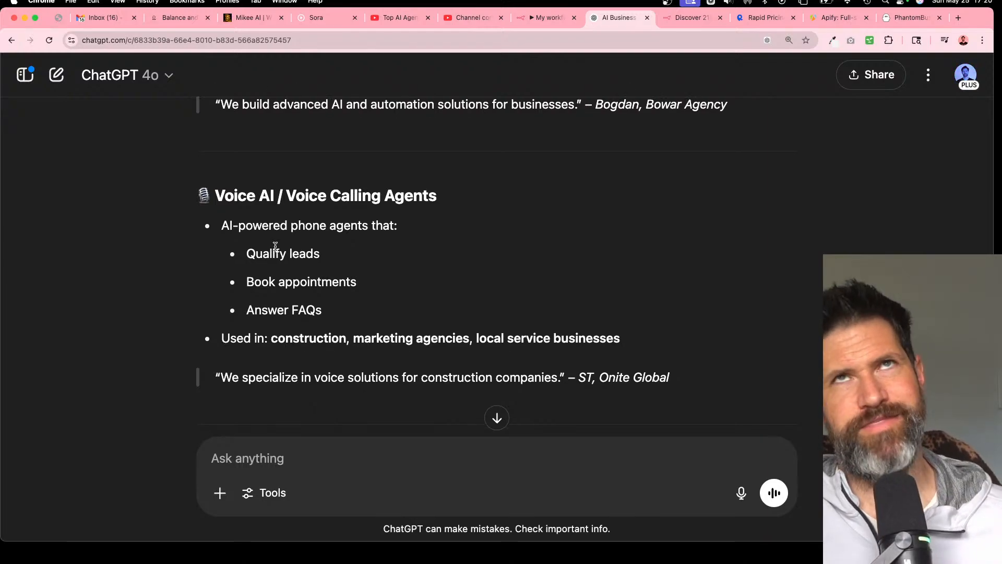
pyautogui.tripleClick(263, 201)
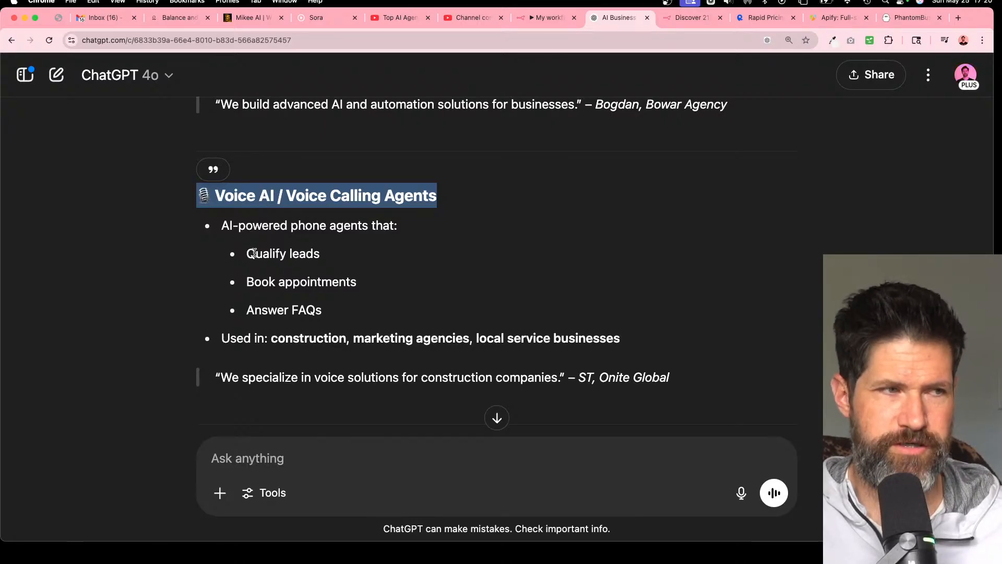
pyautogui.scroll(-1, 254, 253)
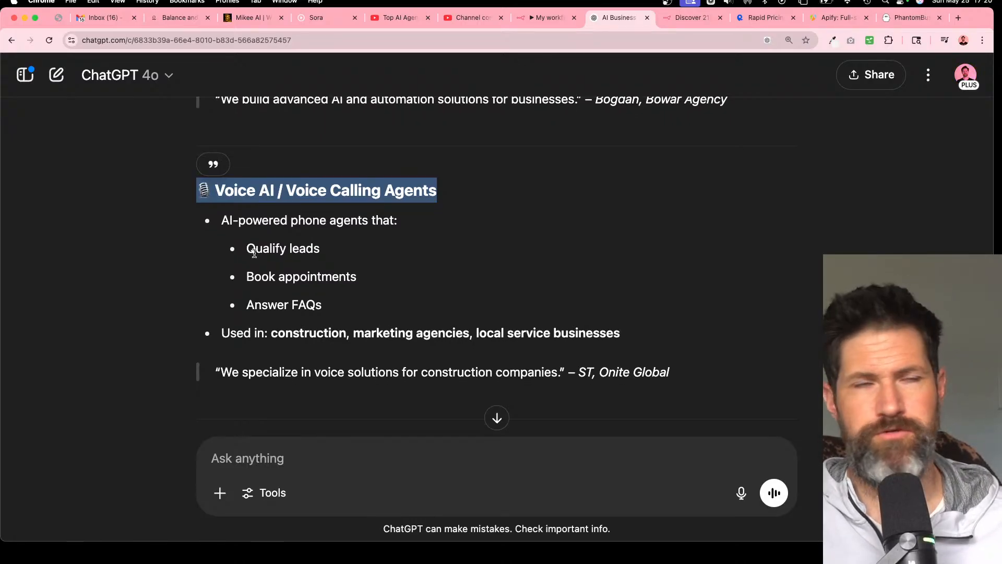
pyautogui.scroll(-10, 254, 254)
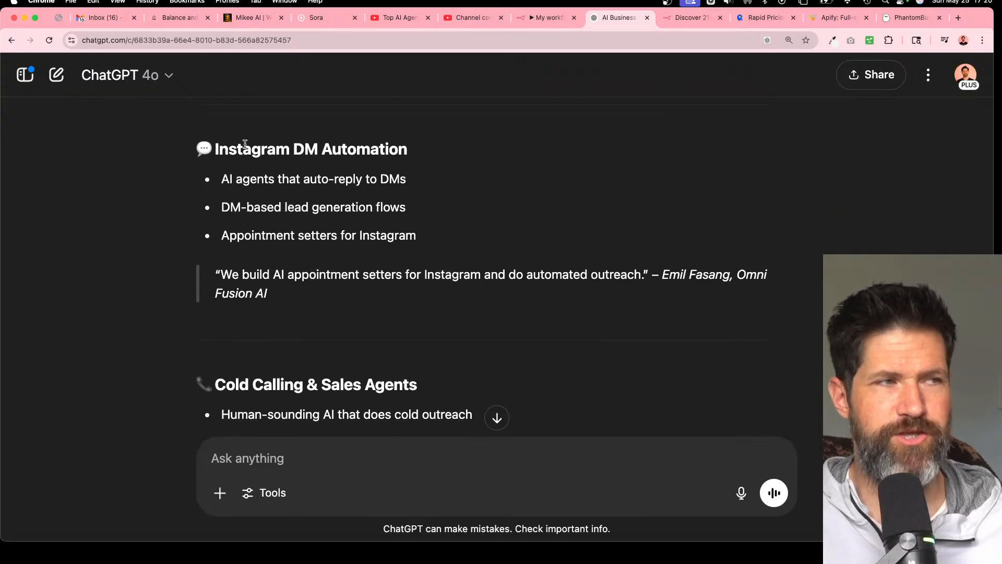
pyautogui.tripleClick(244, 147)
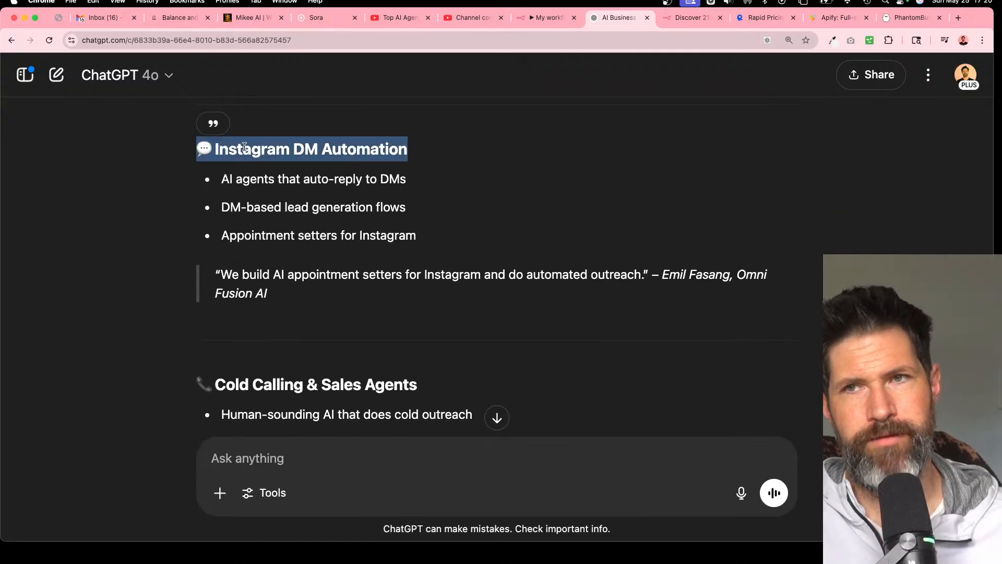
pyautogui.press('super+equal')
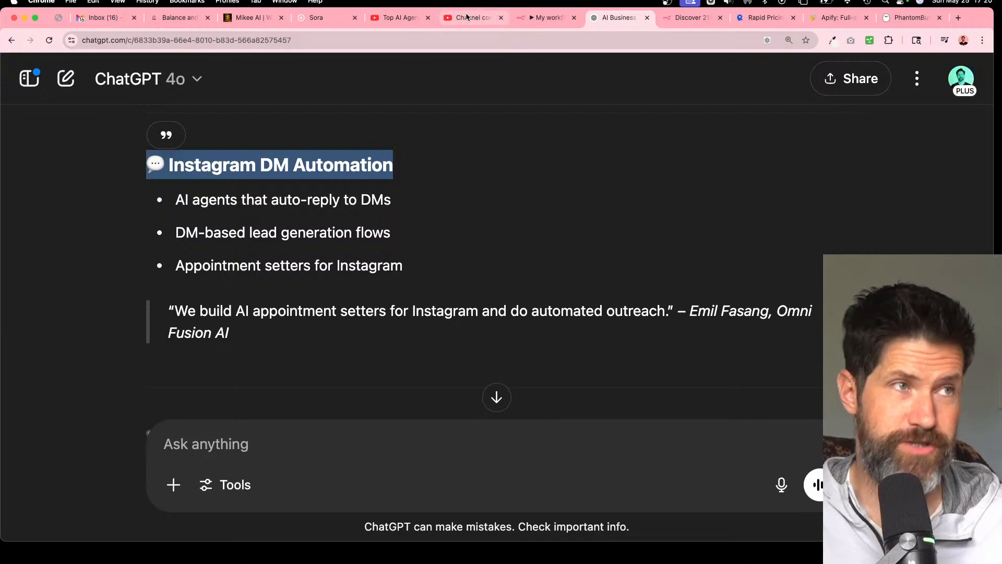
# - Return to the YouTube video, mute it, skip the ad, and pause on the agency owners' group discussion
pyautogui.click(405, 21)
pyautogui.scroll(3, 389, 358)
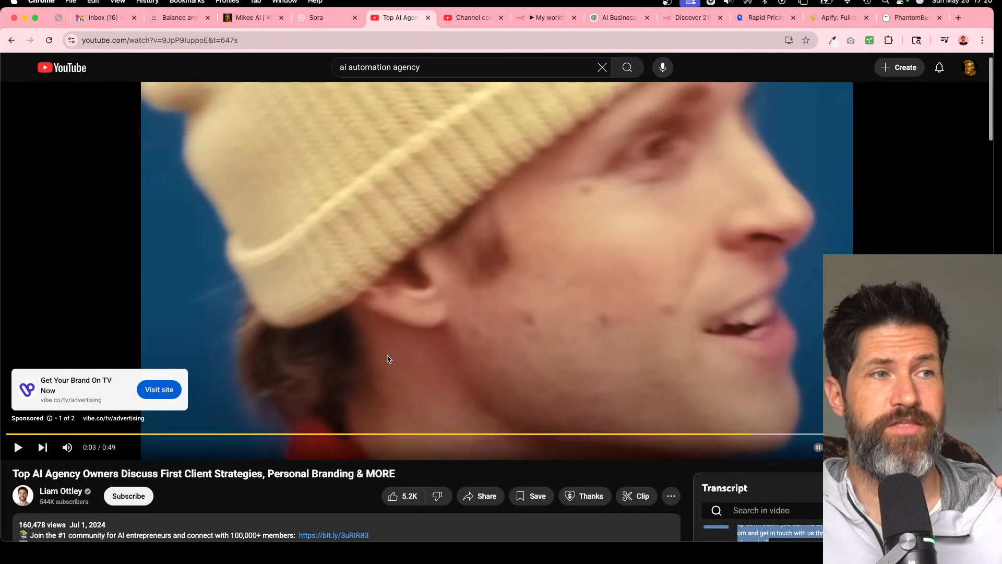
pyautogui.click(17, 448)
pyautogui.click(68, 447)
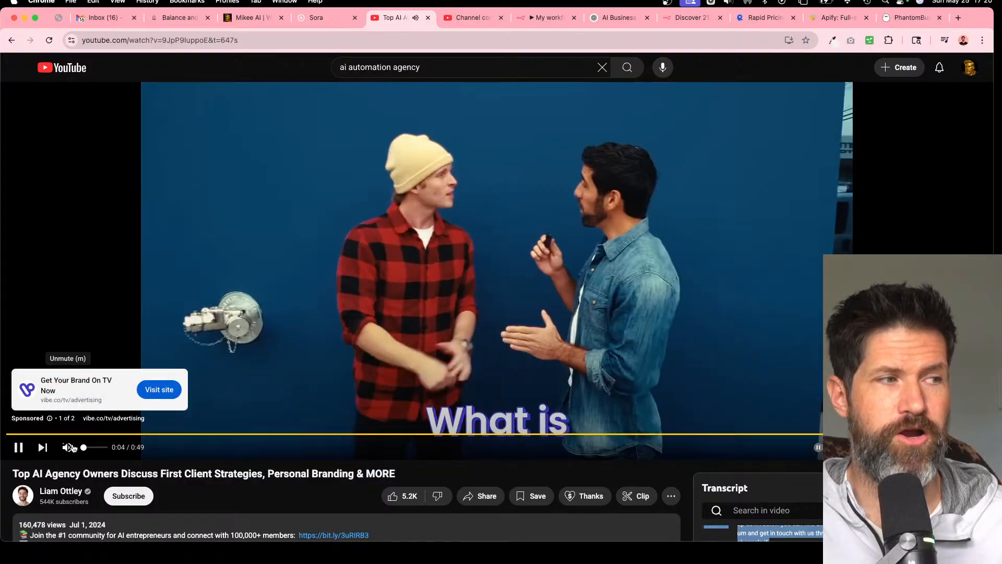
pyautogui.click(952, 399)
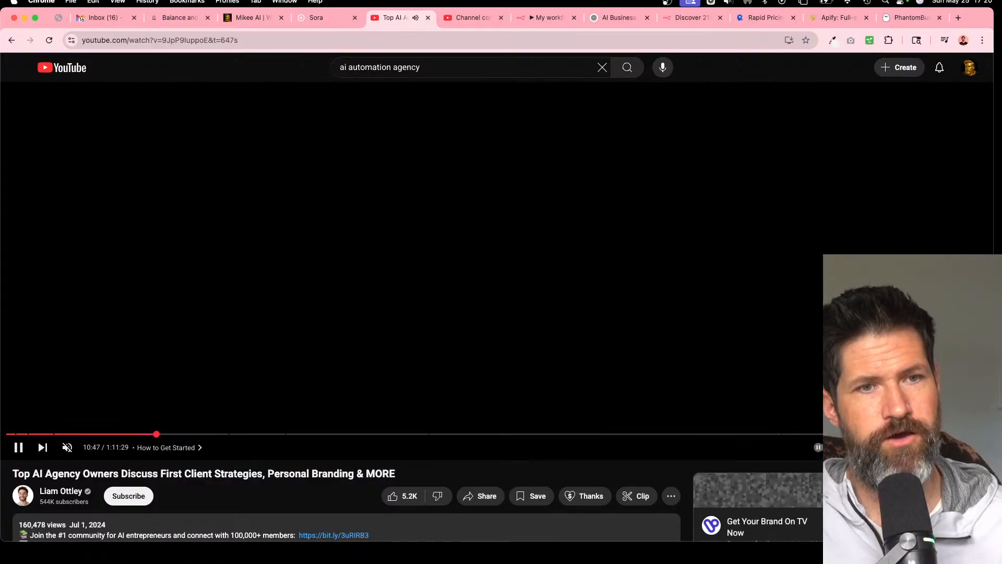
pyautogui.click(126, 387)
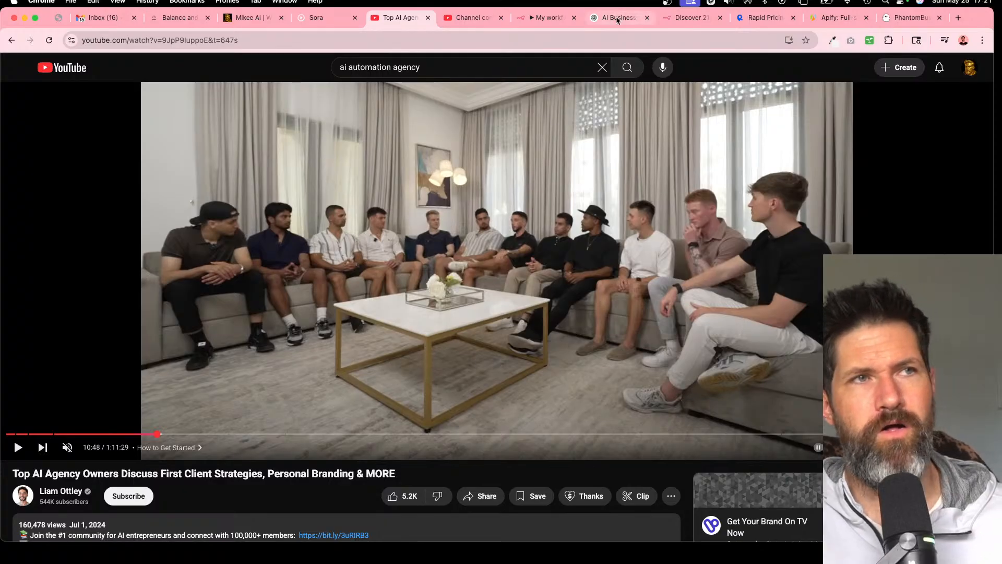
# - Go through the ChatGPT answer's offerings from Instagram DM Automation to Fiverr / Micro-Services Strategy, and return to the Instagram section
pyautogui.click(634, 15)
pyautogui.click(248, 189)
pyautogui.doubleClick(249, 198)
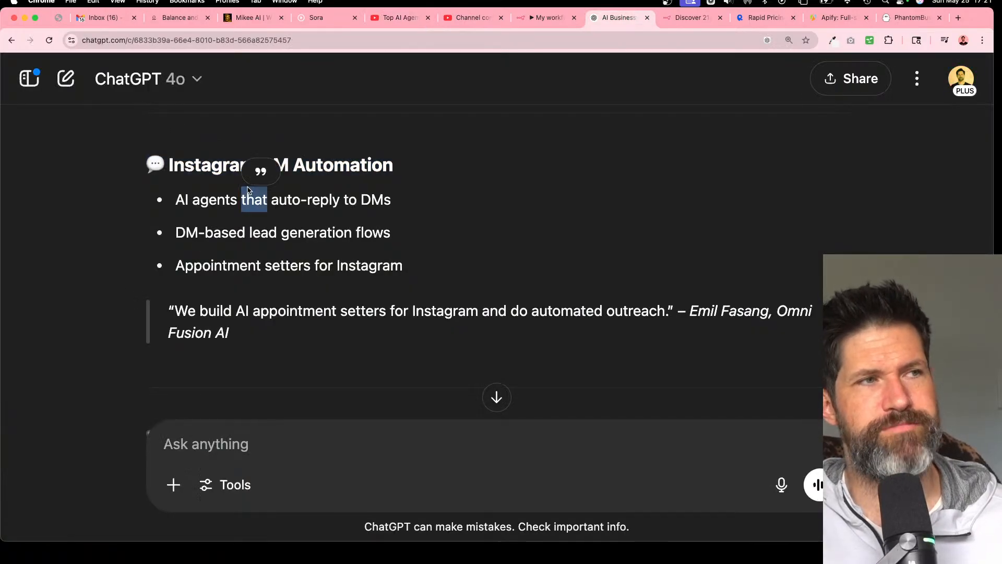
pyautogui.tripleClick(223, 164)
pyautogui.scroll(-4, 222, 162)
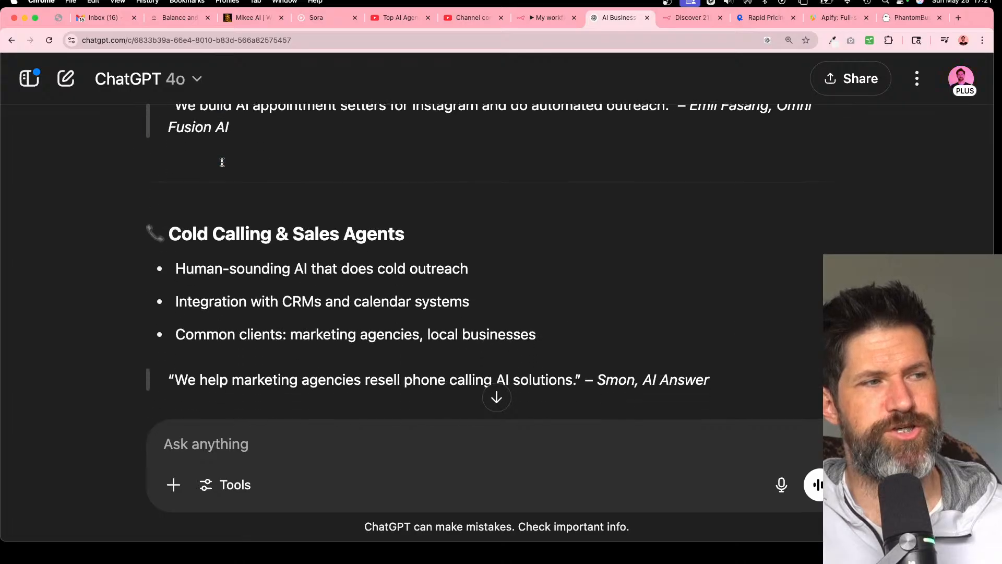
pyautogui.tripleClick(190, 223)
pyautogui.scroll(-10, 191, 223)
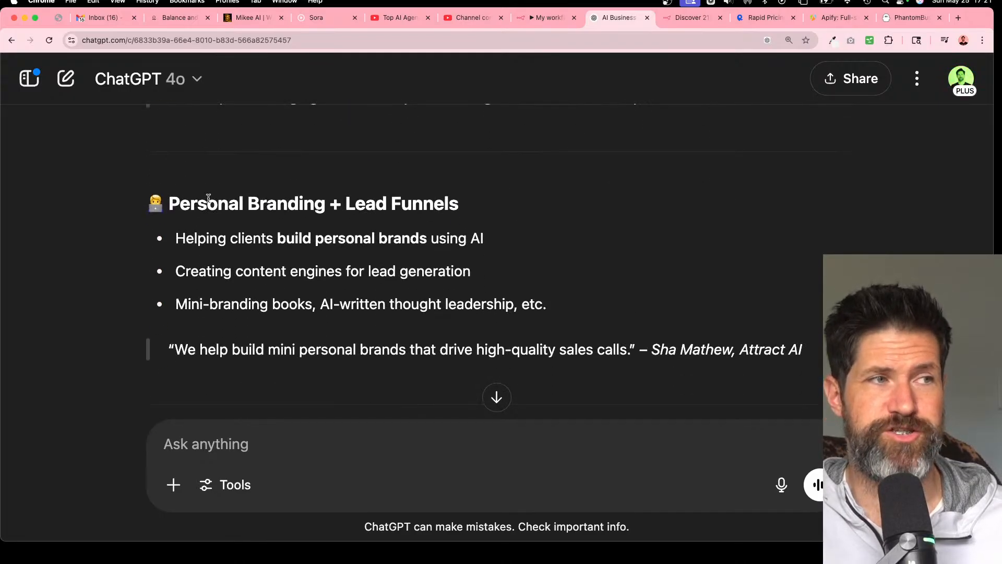
pyautogui.tripleClick(208, 201)
pyautogui.scroll(-4, 209, 198)
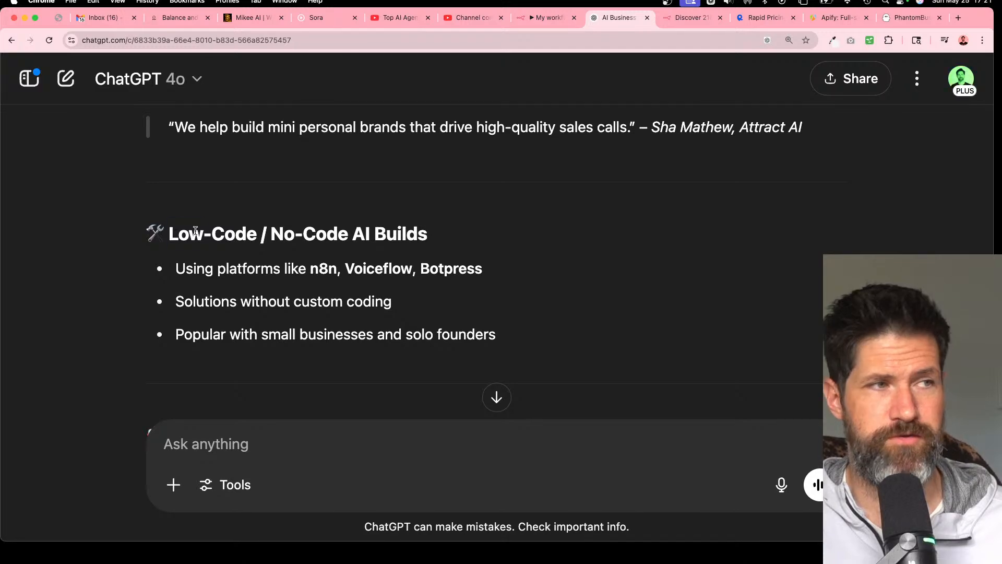
pyautogui.tripleClick(195, 231)
pyautogui.scroll(-4, 195, 230)
pyautogui.doubleClick(192, 238)
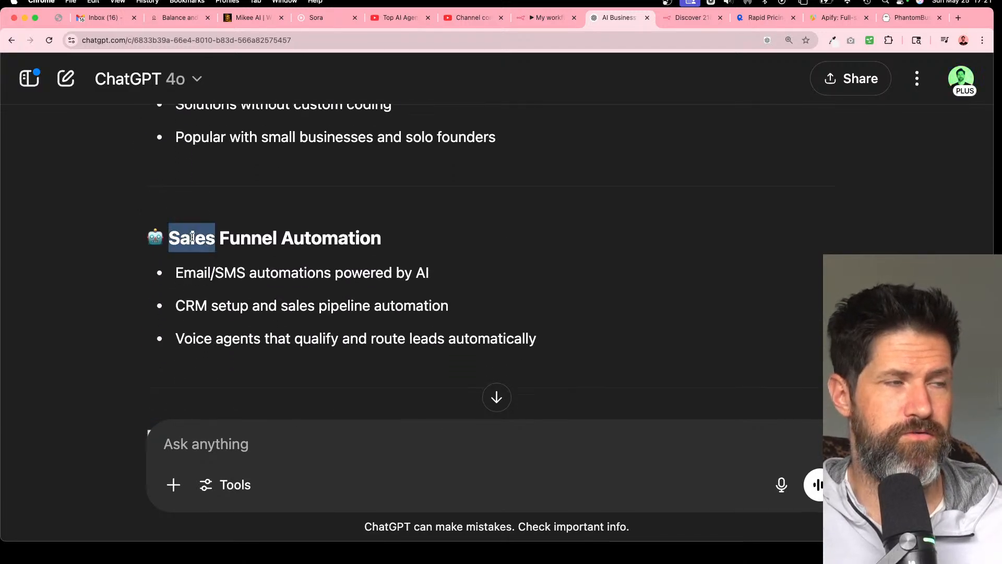
pyautogui.scroll(-8, 192, 237)
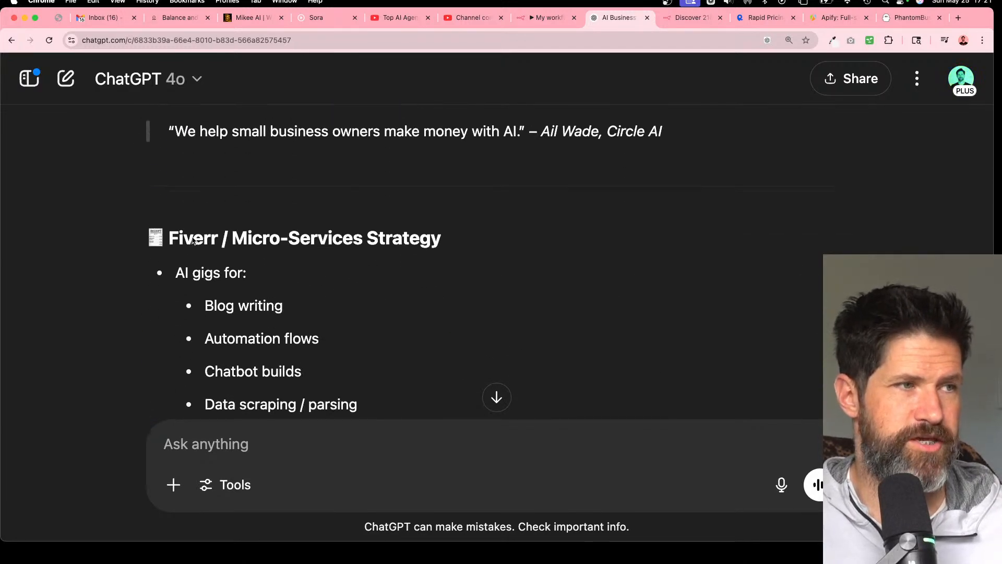
pyautogui.scroll(-15, 193, 240)
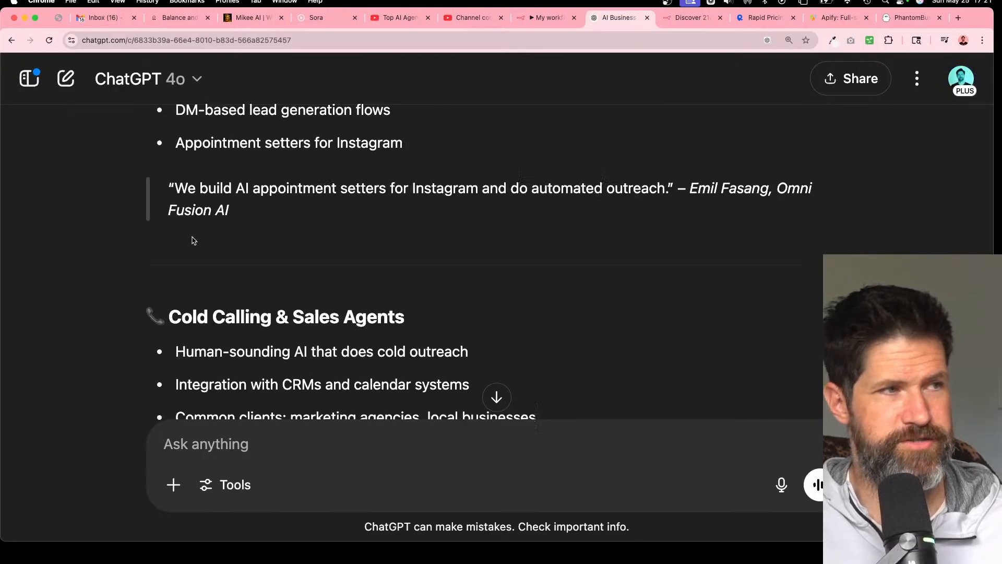
pyautogui.scroll(1, 194, 240)
pyautogui.scroll(-5, 193, 239)
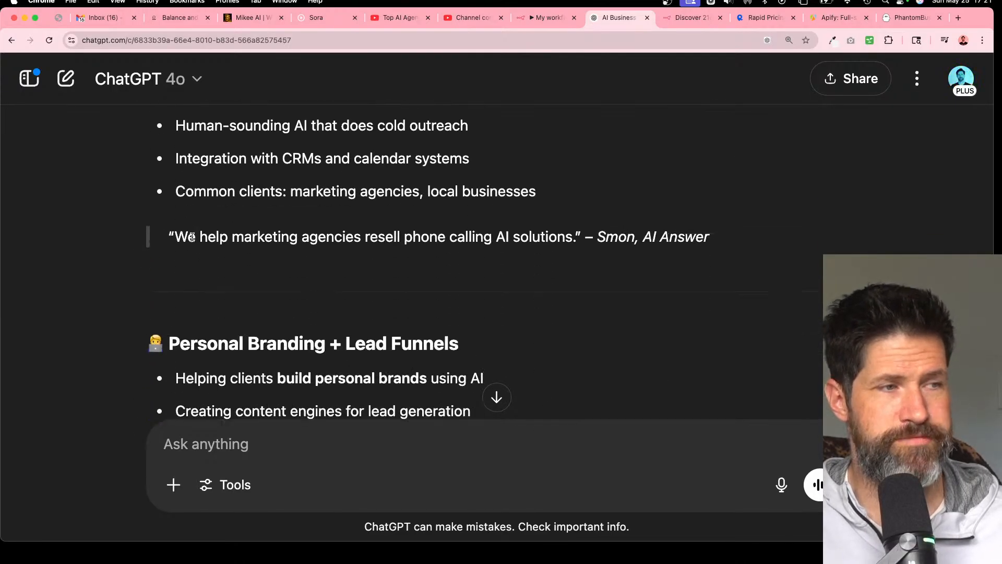
pyautogui.scroll(9, 193, 240)
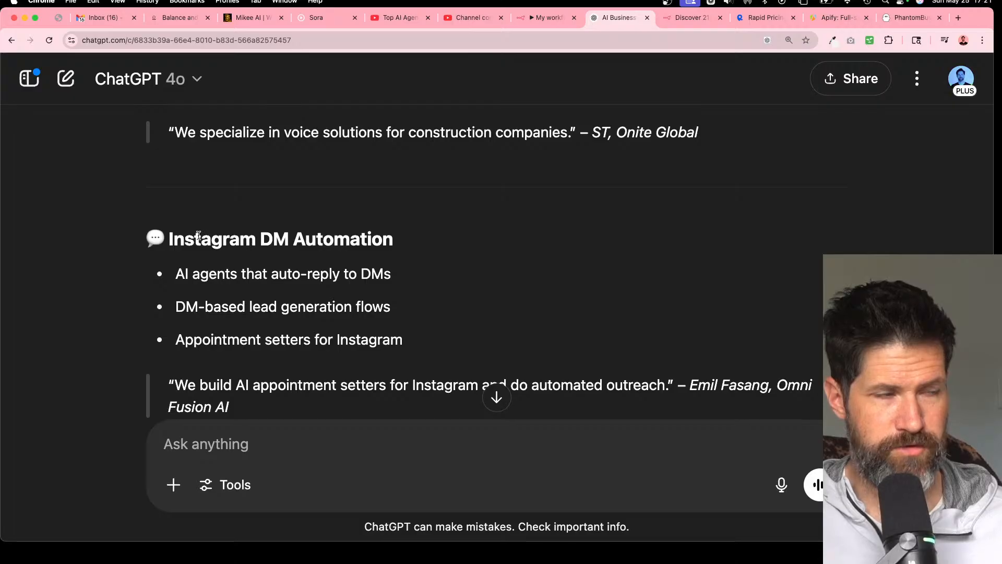
# - Review the Voice AI / Voice Calling Agents offering in the answer and return to the Instagram DM Automation section
pyautogui.tripleClick(198, 236)
pyautogui.scroll(9, 197, 238)
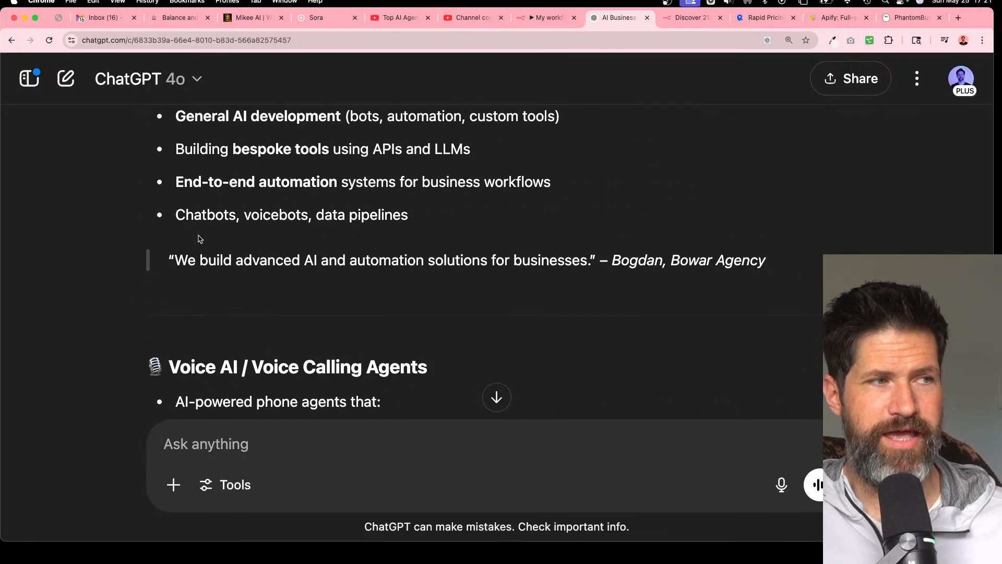
pyautogui.scroll(-3, 198, 239)
pyautogui.scroll(-1, 213, 201)
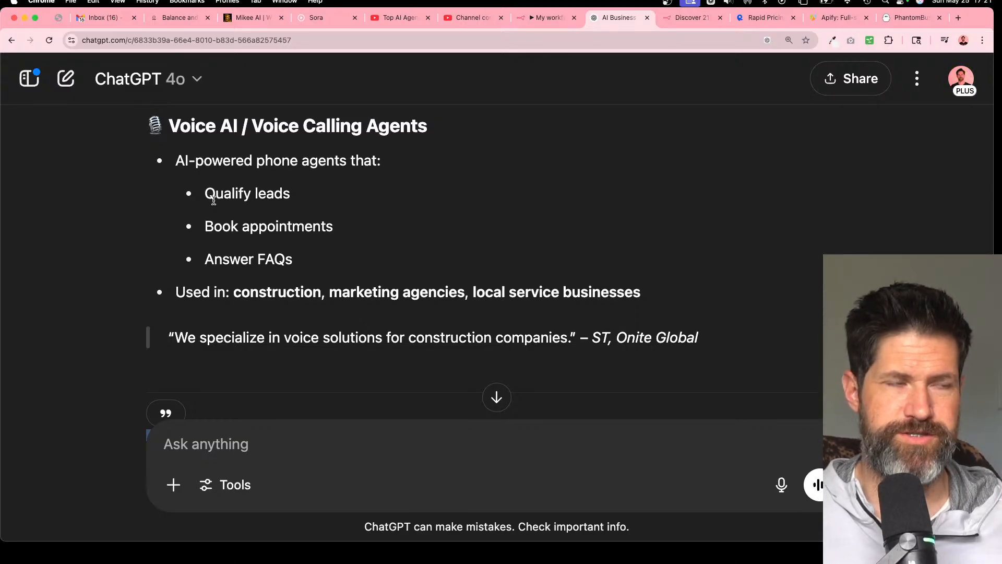
pyautogui.scroll(-5, 214, 201)
pyautogui.tripleClick(207, 219)
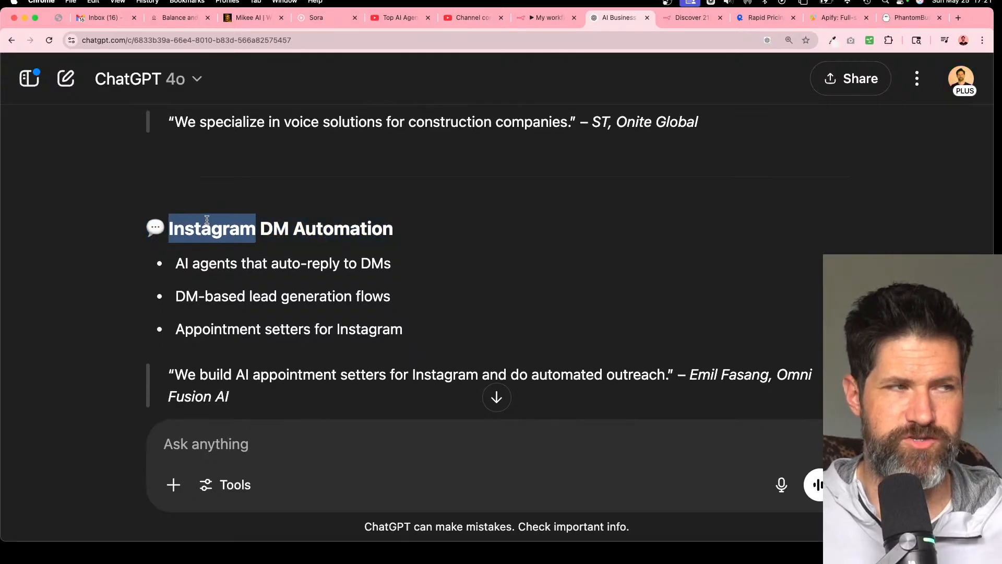
# - Show the YouTube agency owners' video again, and switch to PhantomBuster's pricing page at a larger zoom
pyautogui.click(455, 24)
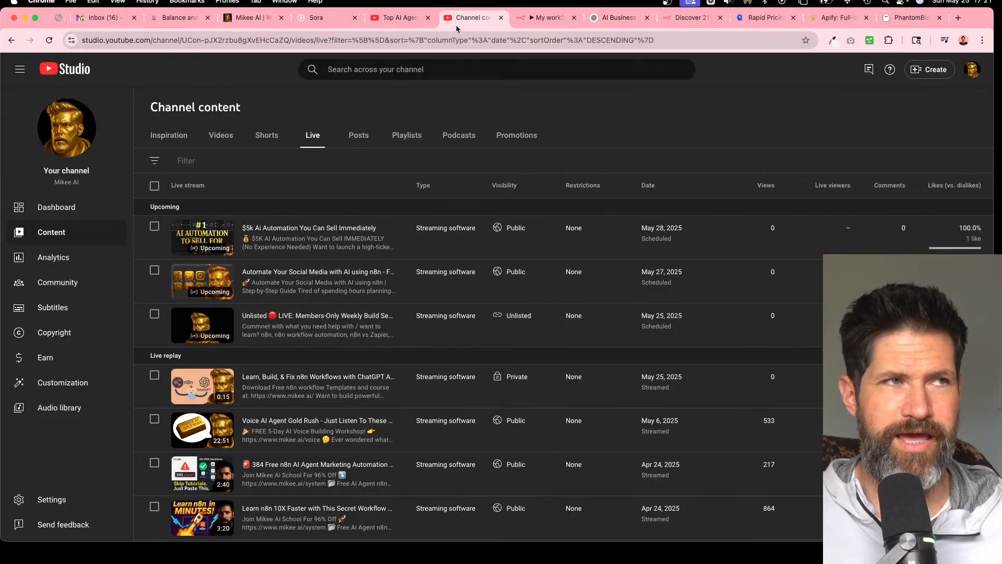
pyautogui.click(401, 24)
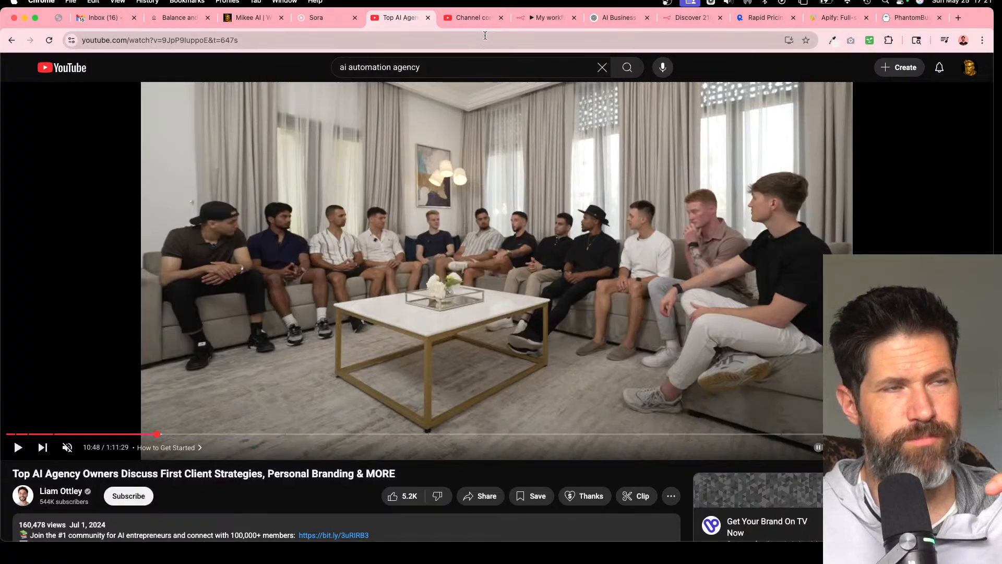
pyautogui.click(913, 23)
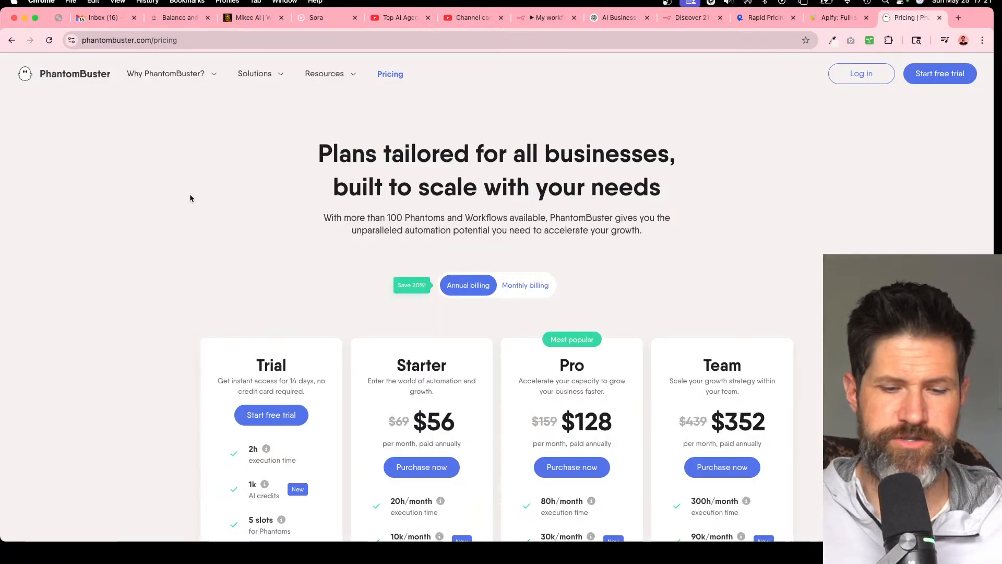
pyautogui.press('super+equal')
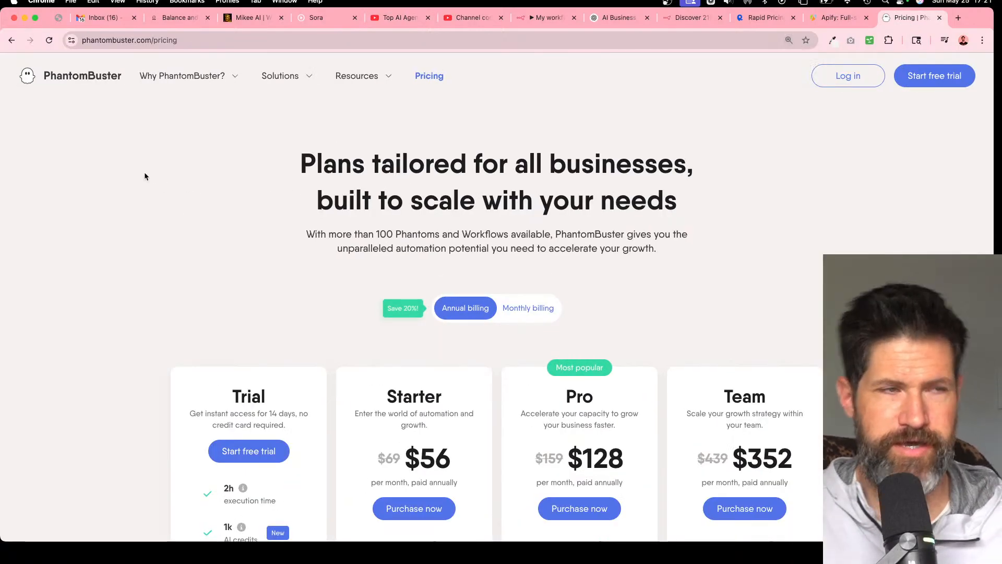
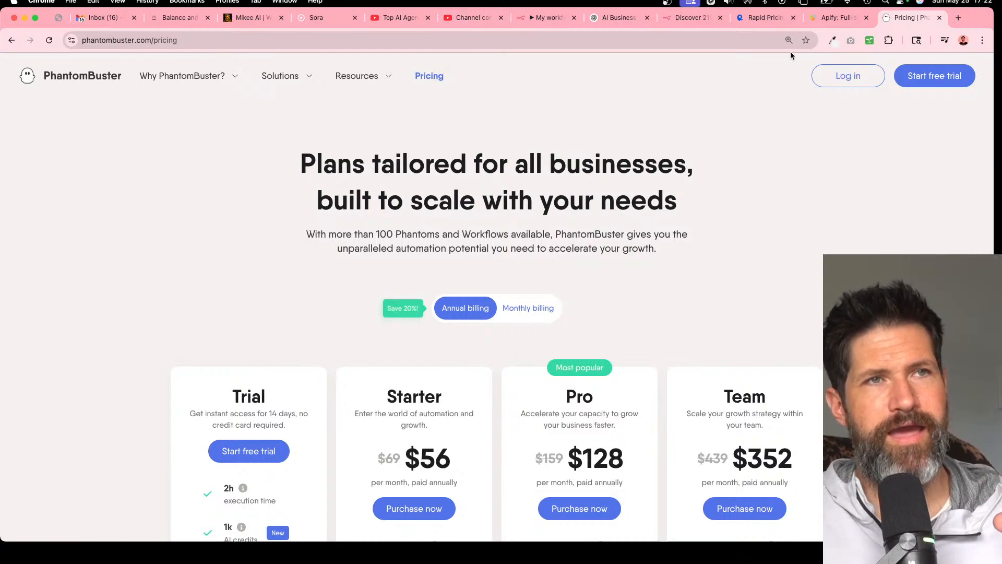
# - Search Google for "ads library" in a new tab and open the Meta Ad Library
pyautogui.click(959, 19)
pyautogui.write('ads')
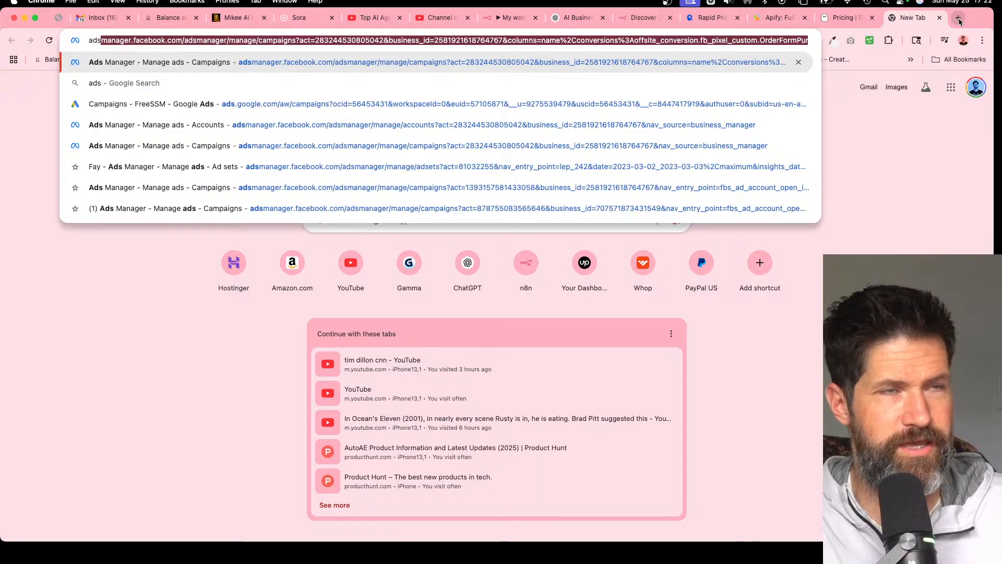
pyautogui.write(' li')
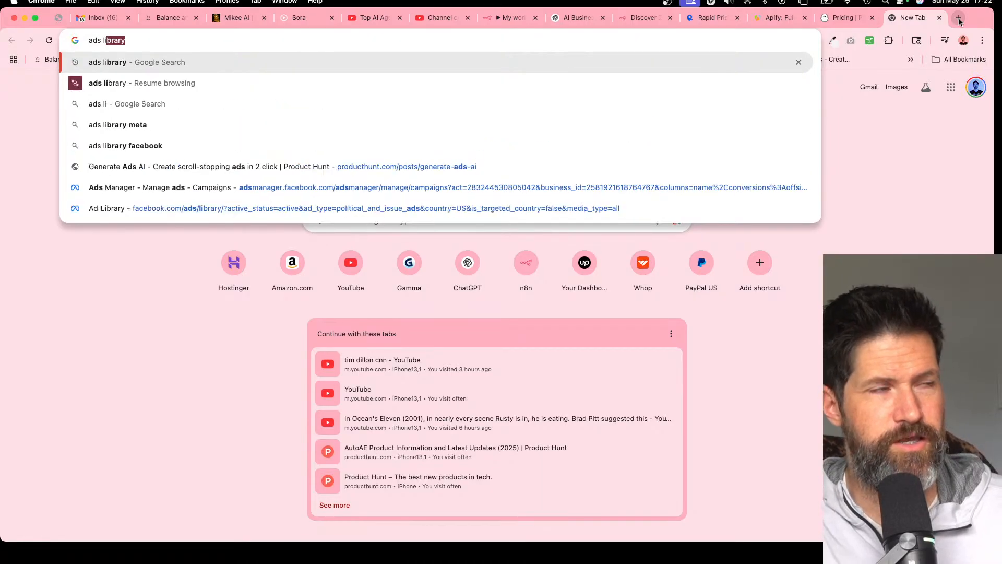
pyautogui.press('BackSpace')
pyautogui.press('BackSpace')
pyautogui.press('BackSpace')
pyautogui.press('BackSpace')
pyautogui.press('BackSpace')
pyautogui.press('BackSpace')
pyautogui.write('ads library')
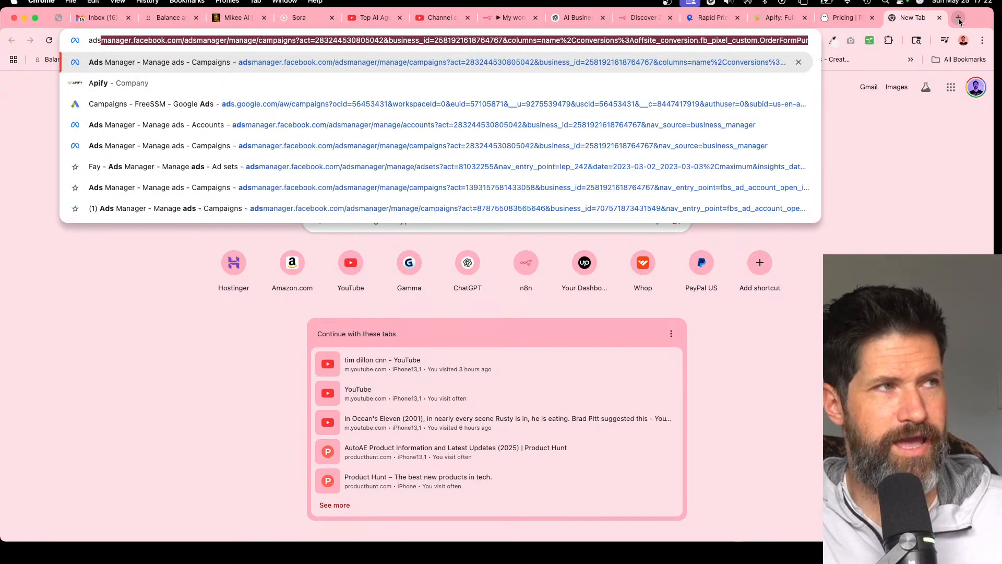
pyautogui.press('Return')
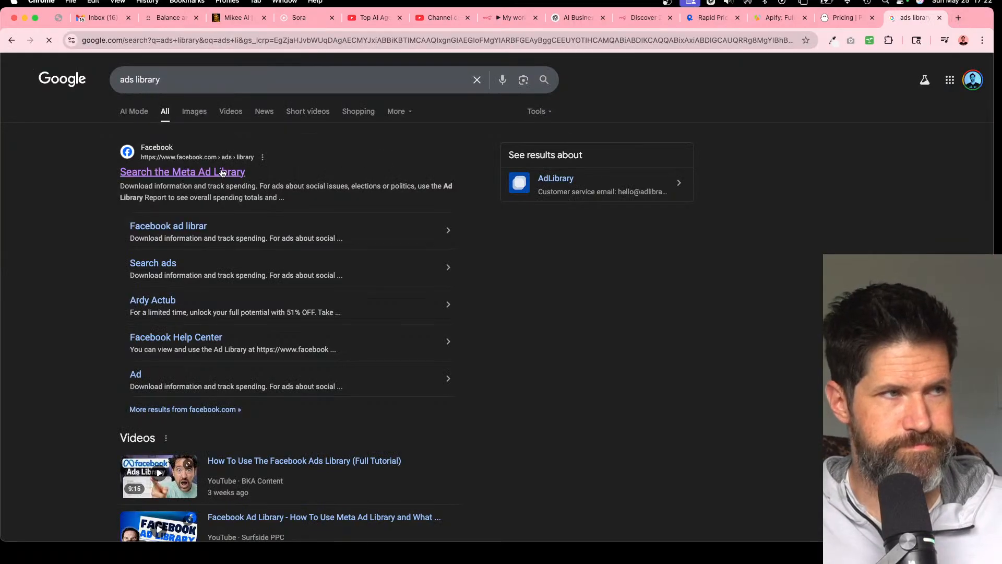
pyautogui.click(222, 172)
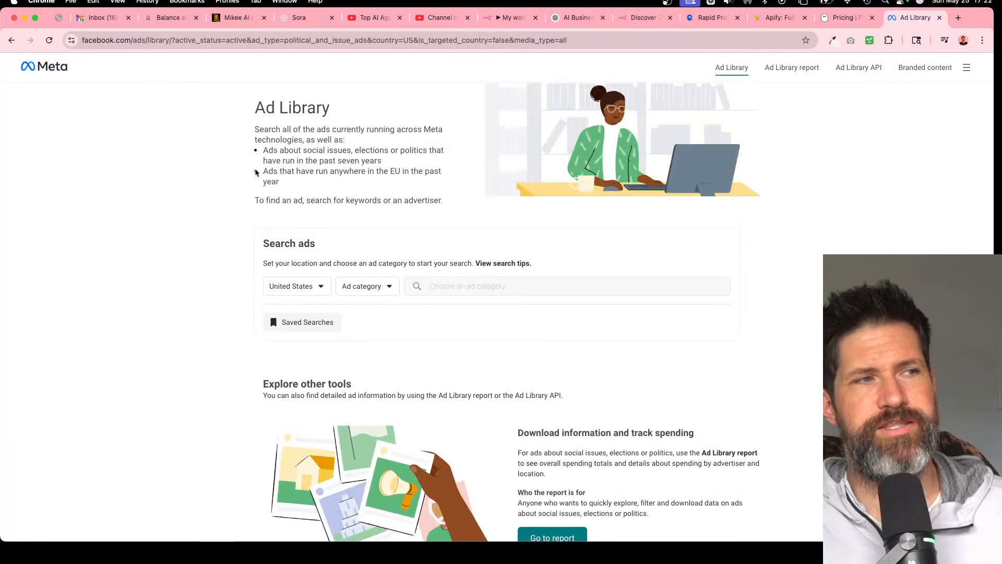
# - Enlarge the Ad Library page, and set the search location to All and the ad category to All ads
pyautogui.press('super+equal')
pyautogui.press('super+equal')
pyautogui.press('super+equal')
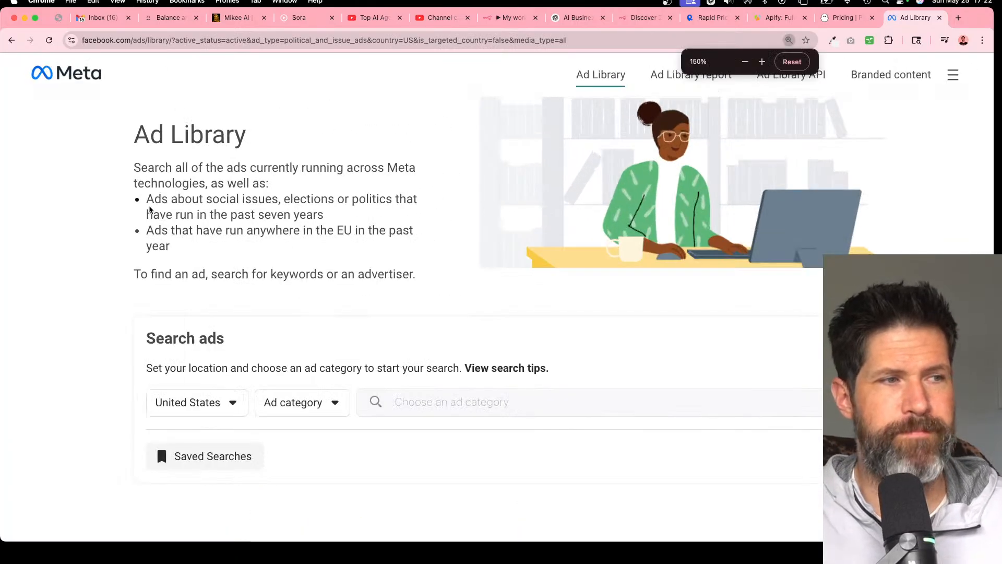
pyautogui.click(215, 410)
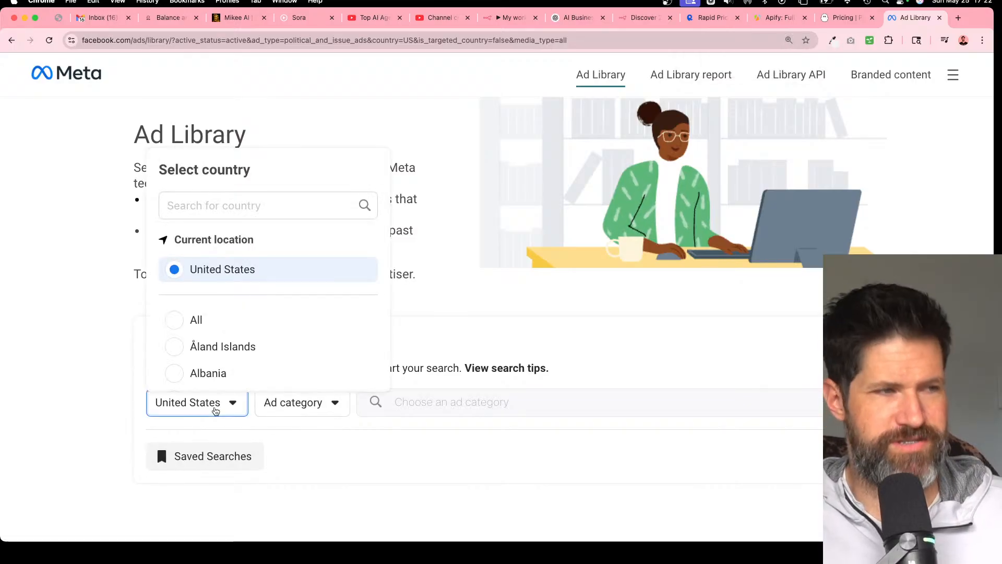
pyautogui.click(218, 319)
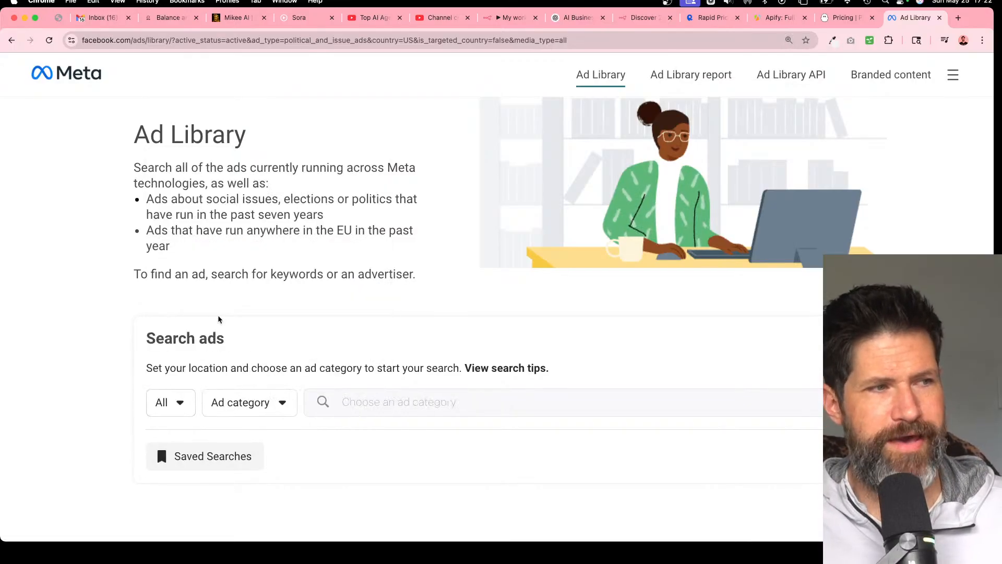
pyautogui.click(237, 403)
pyautogui.click(238, 476)
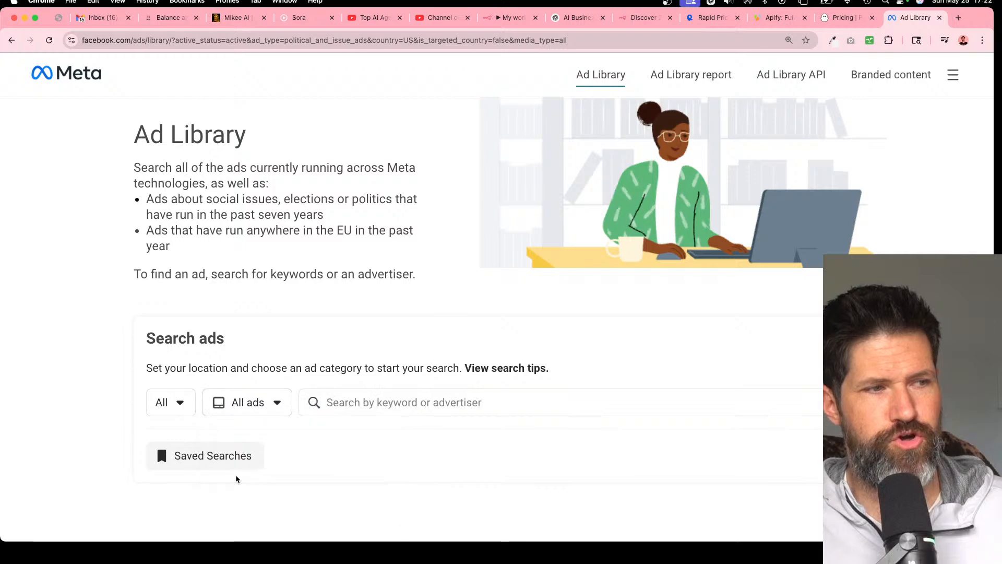
pyautogui.click(395, 402)
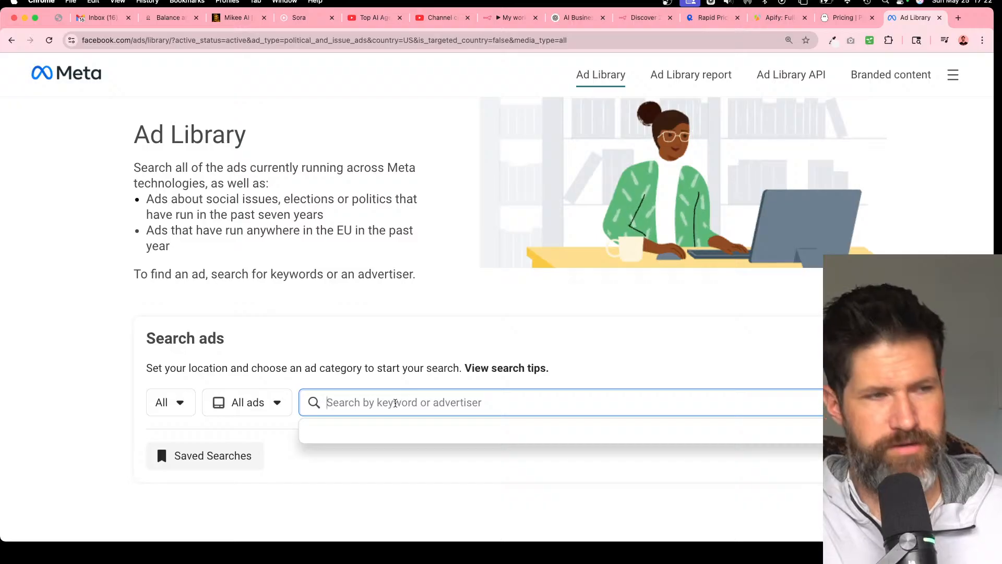
pyautogui.write('ai ')
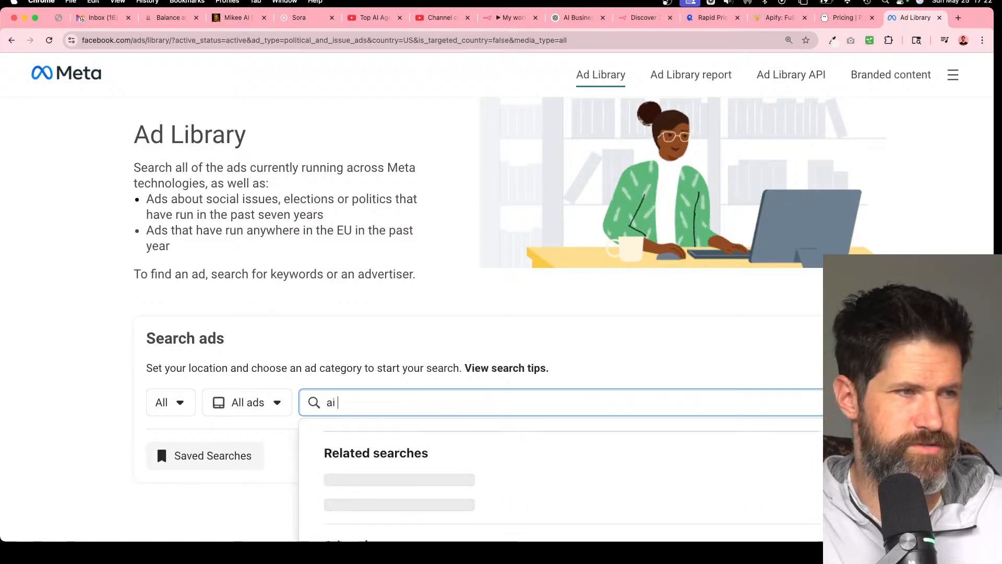
pyautogui.write('automation')
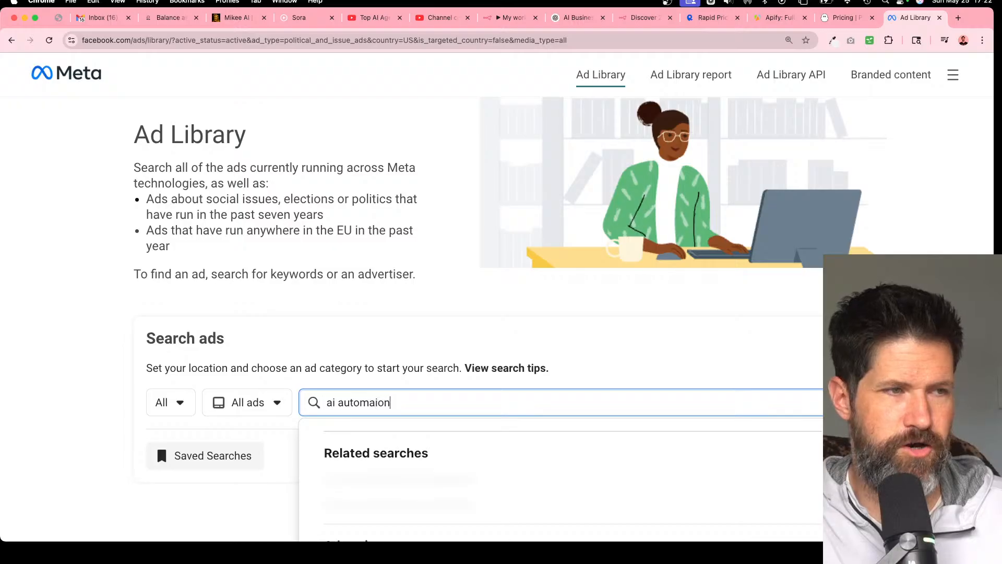
pyautogui.press('BackSpace')
pyautogui.press('BackSpace')
pyautogui.press('BackSpace')
pyautogui.write('tion')
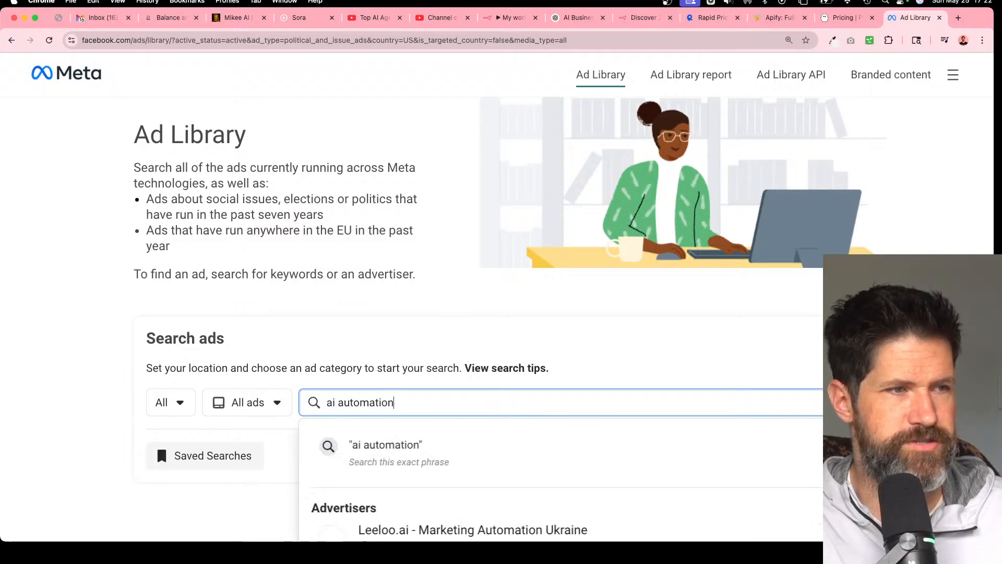
pyautogui.scroll(-3, 527, 353)
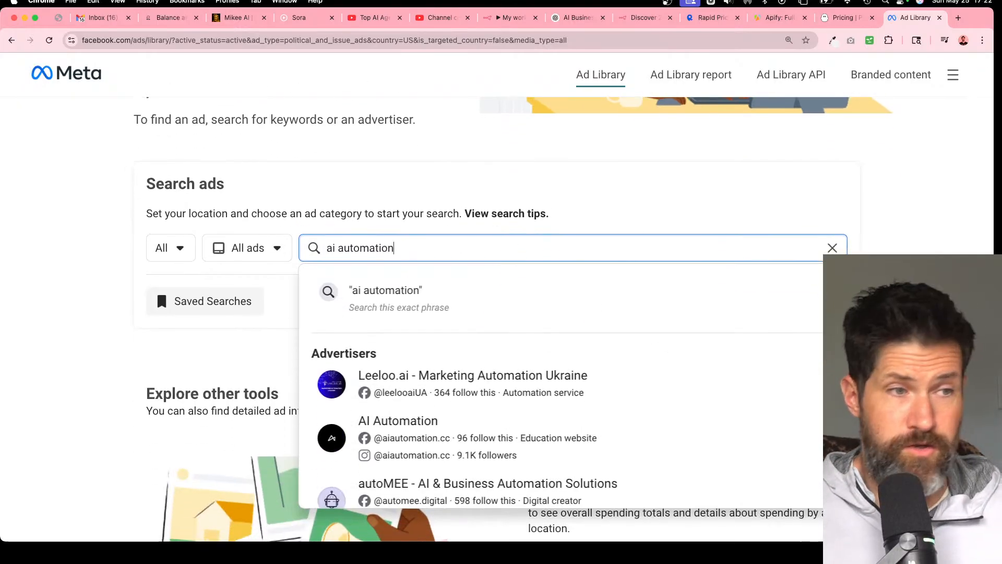
pyautogui.scroll(-5, 749, 275)
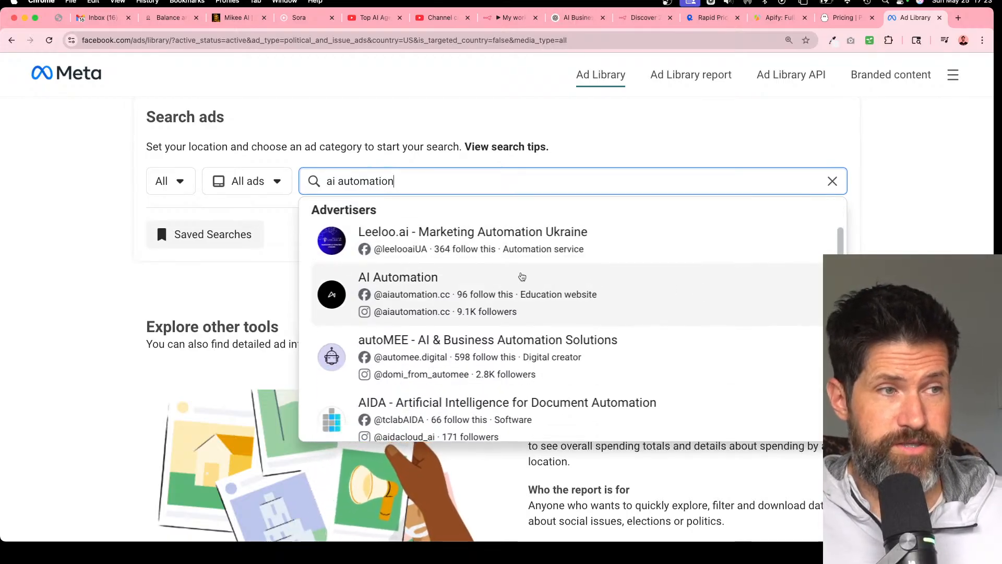
pyautogui.click(522, 277)
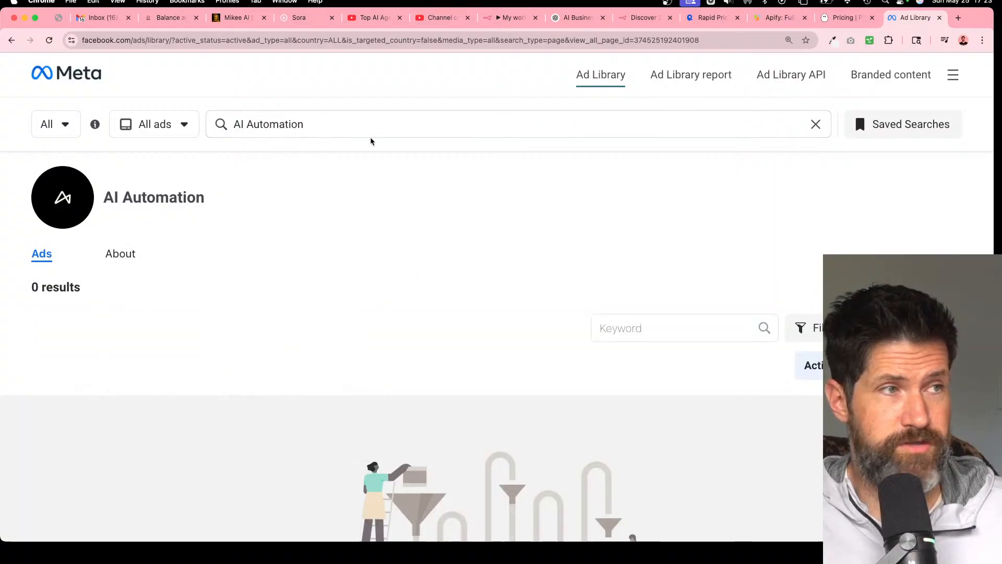
# - Clear the advertiser search, review the filter options, and apply the Active ads status filter
pyautogui.tripleClick(266, 125)
pyautogui.press('BackSpace')
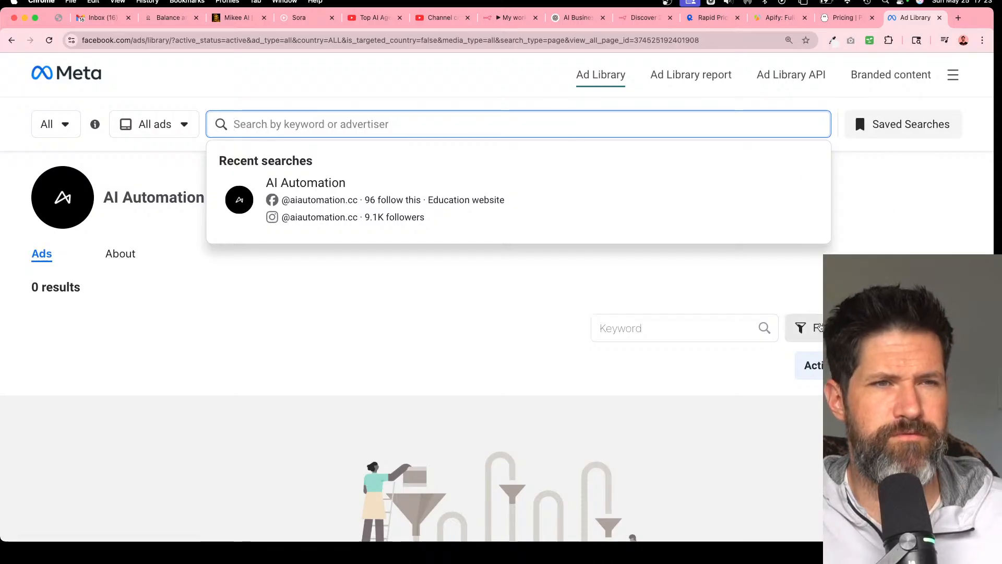
pyautogui.click(819, 327)
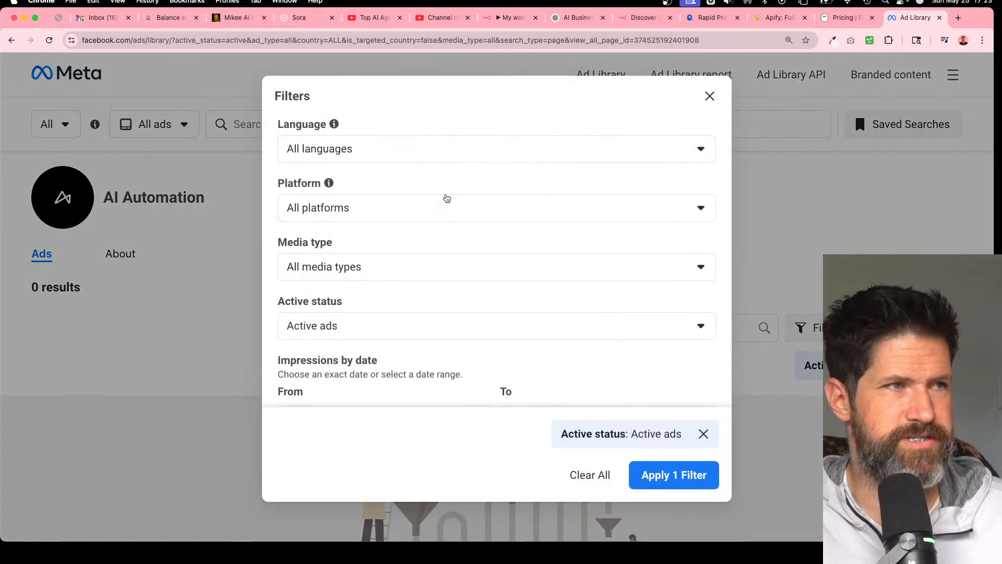
pyautogui.scroll(-2, 496, 331)
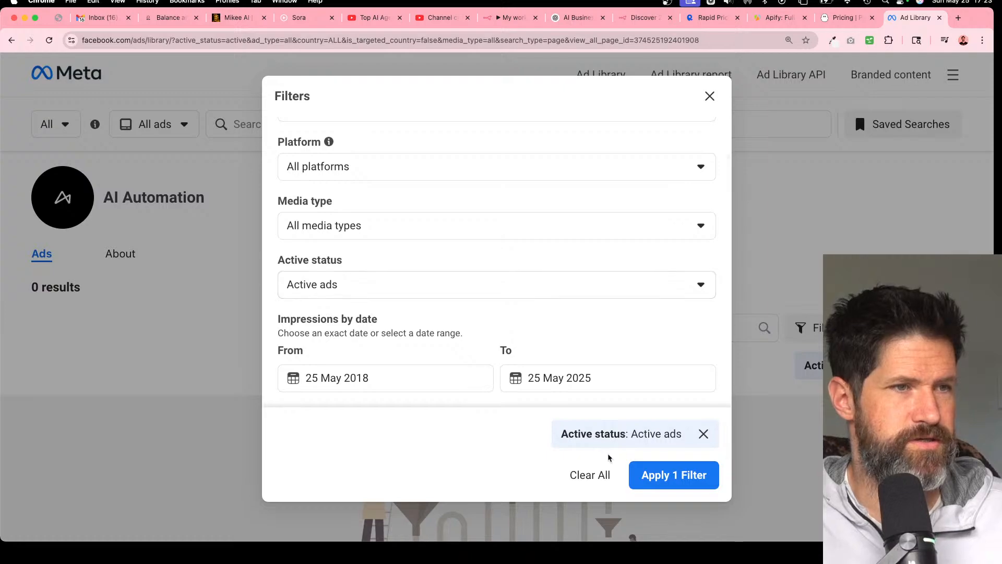
pyautogui.click(660, 488)
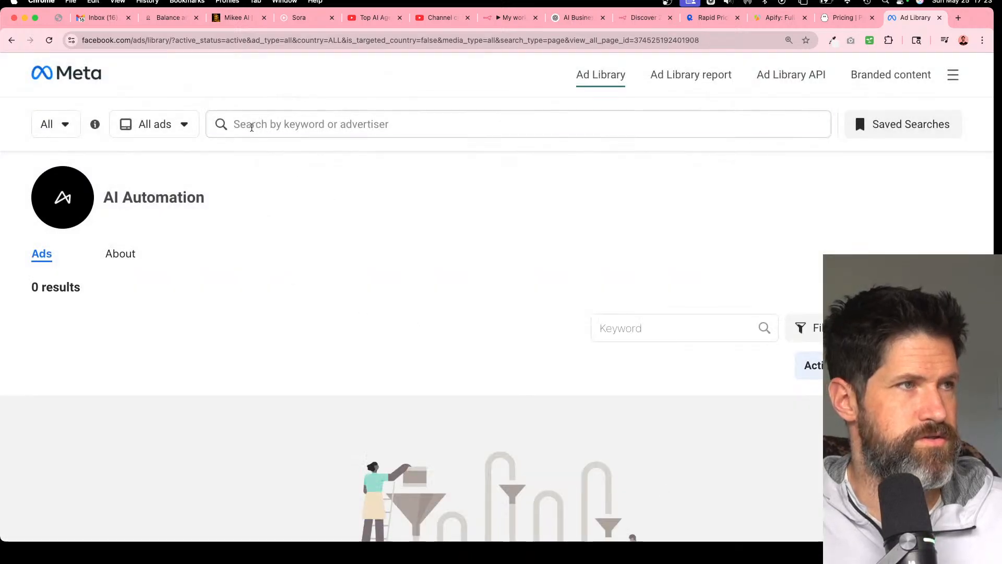
# - Search the Ad Library for the keyword "ai" and browse the resulting ads
pyautogui.click(235, 124)
pyautogui.write('ai')
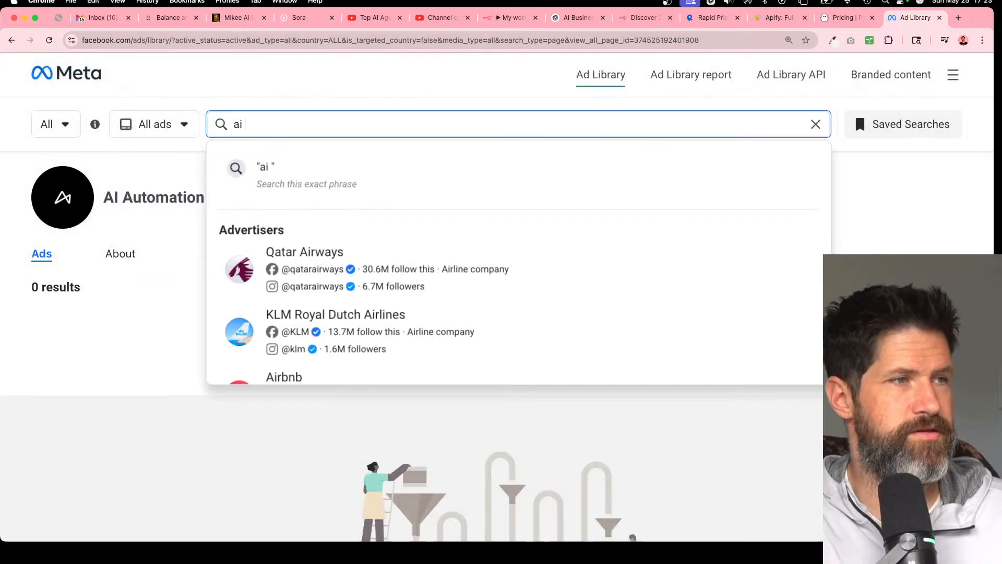
pyautogui.press('Return')
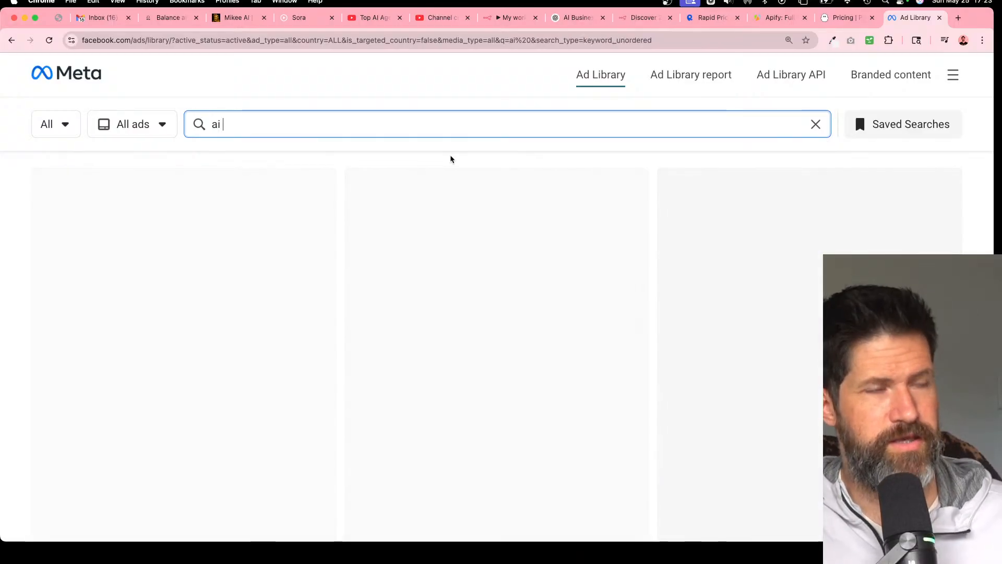
pyautogui.scroll(-8, 414, 293)
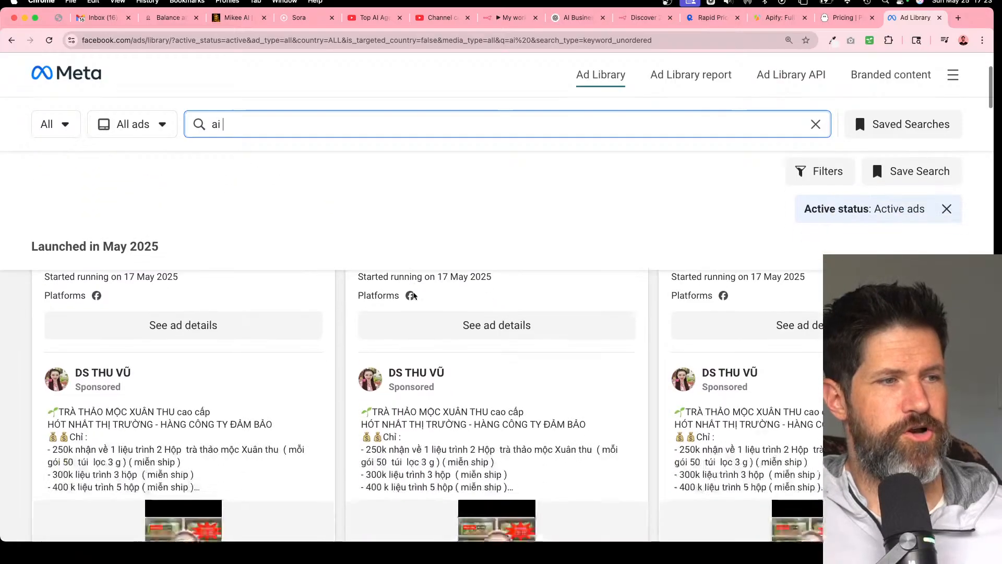
pyautogui.scroll(-15, 414, 296)
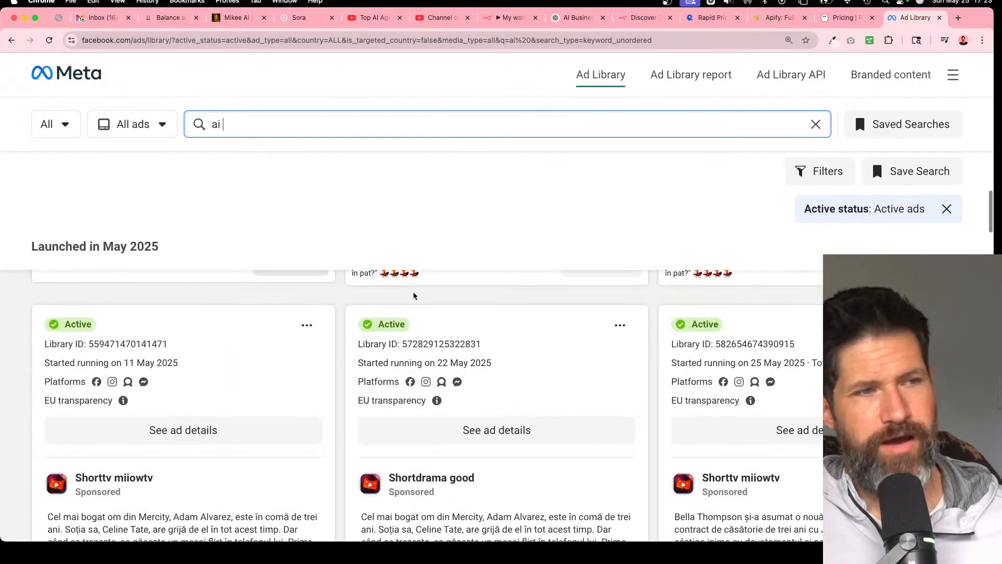
pyautogui.scroll(-5, 414, 296)
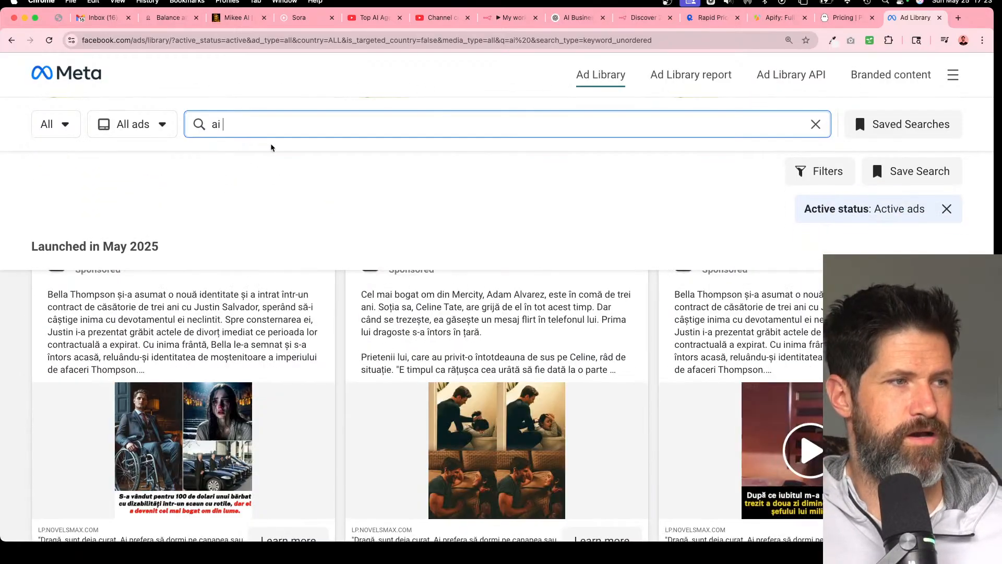
# - Search the Ad Library for "grow partner" and look through the suggested advertisers
pyautogui.tripleClick(262, 126)
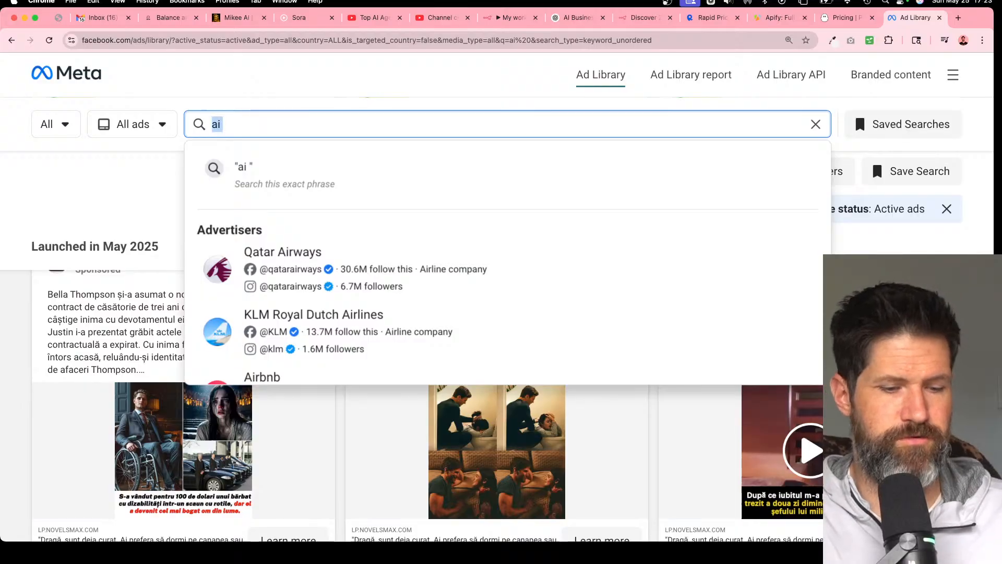
pyautogui.write('grow ')
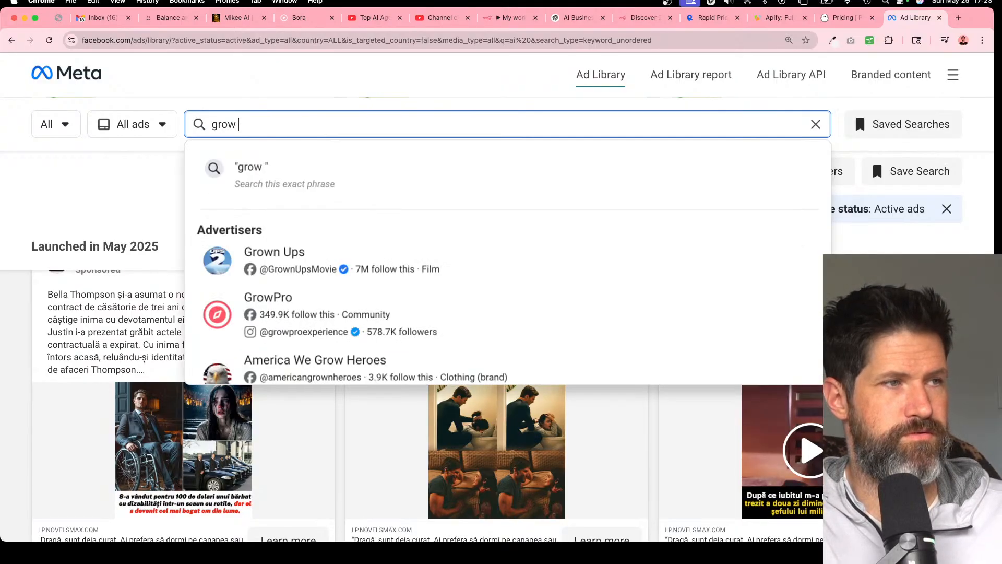
pyautogui.write('partner')
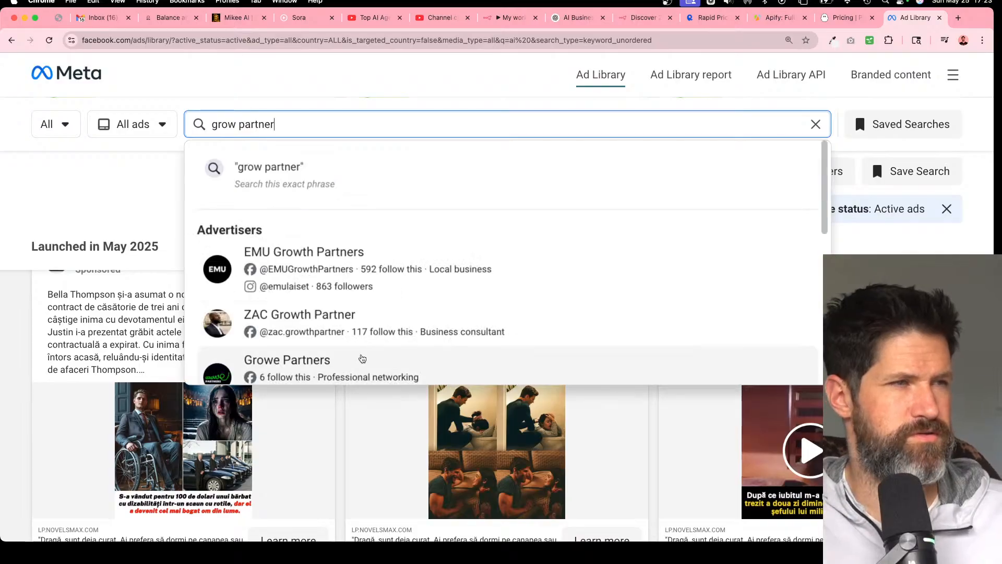
pyautogui.scroll(-8, 362, 358)
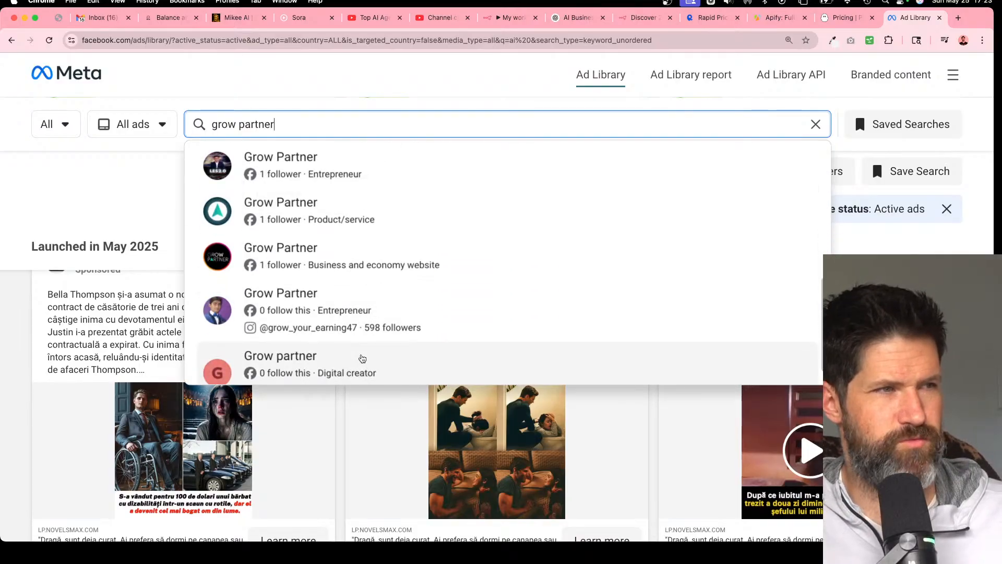
pyautogui.scroll(-1, 394, 262)
pyautogui.scroll(5, 394, 262)
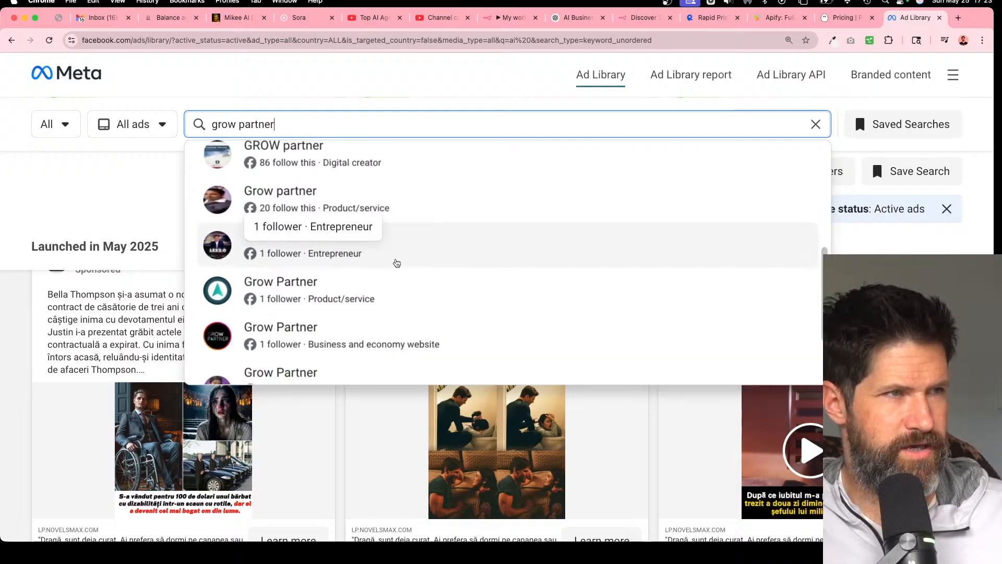
pyautogui.tripleClick(265, 127)
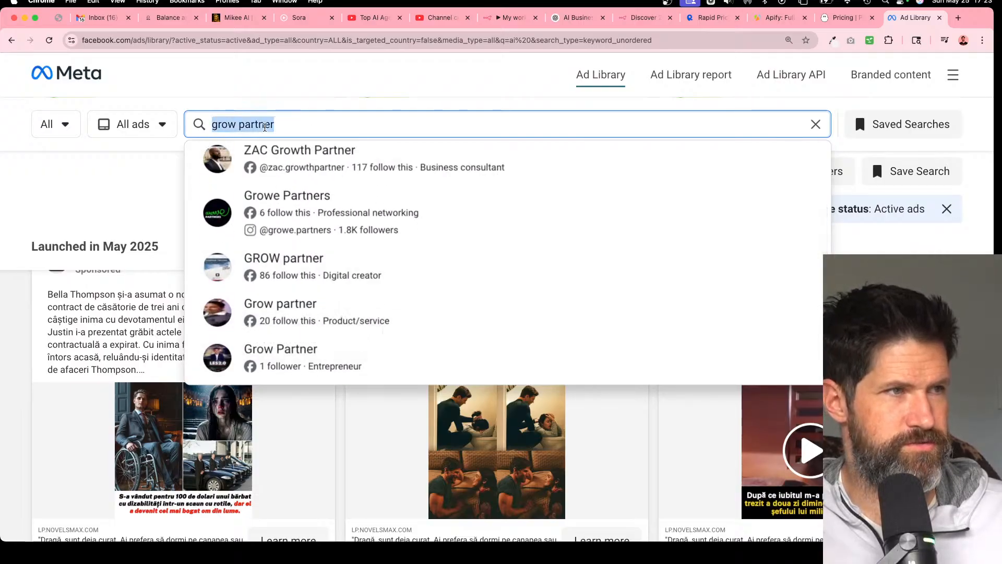
pyautogui.write('clickfunnels')
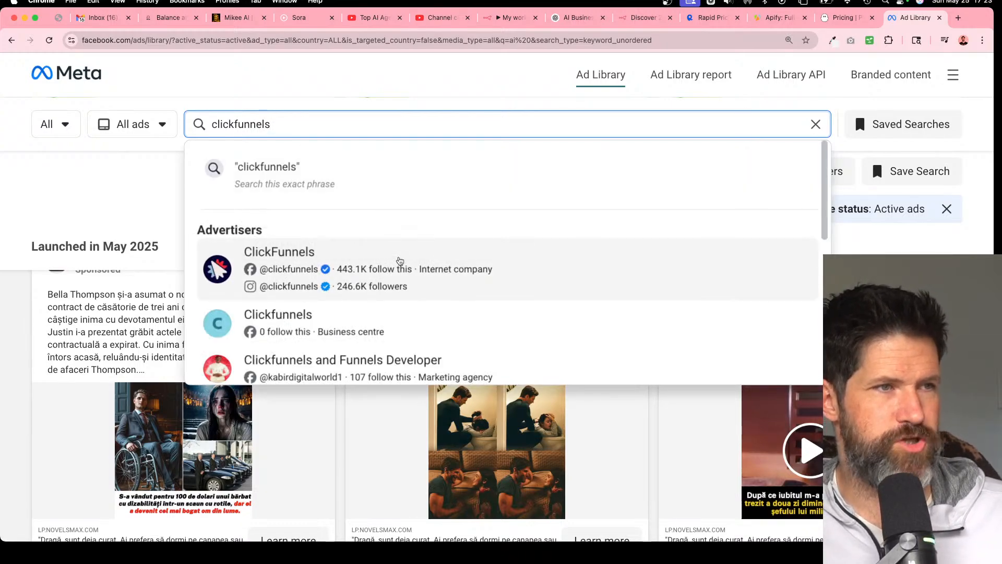
pyautogui.click(412, 261)
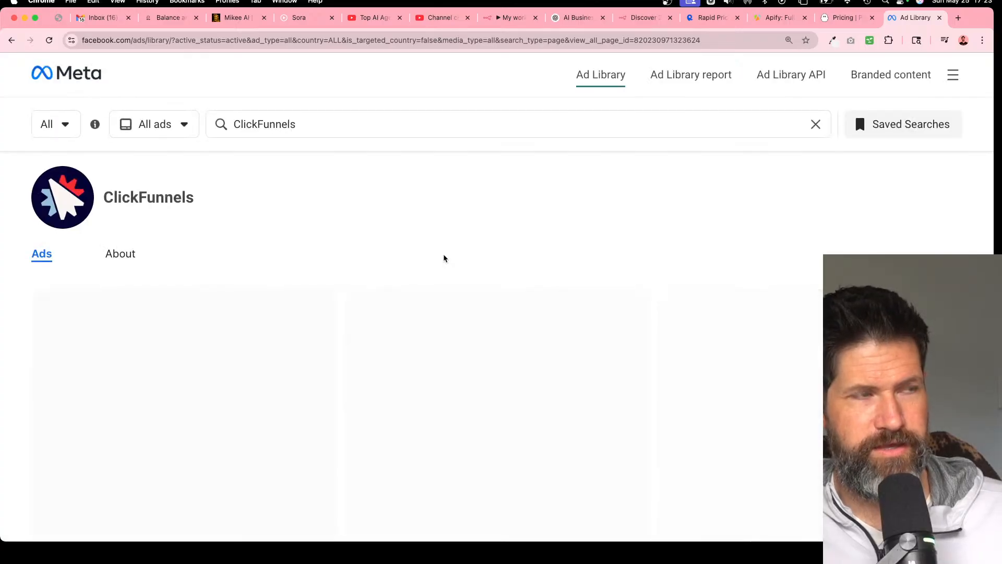
pyautogui.scroll(-3, 444, 258)
pyautogui.scroll(-10, 444, 258)
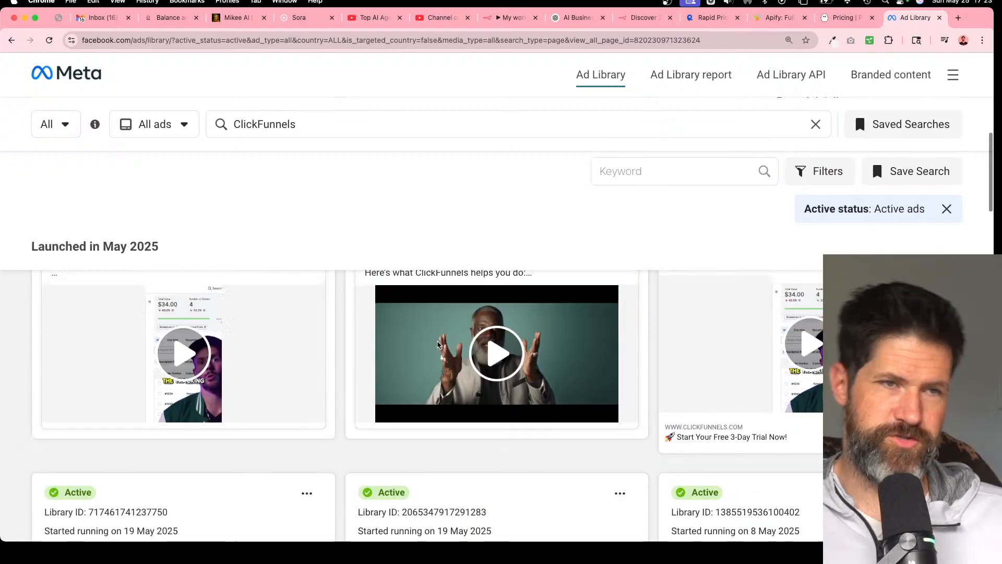
pyautogui.scroll(-6, 437, 345)
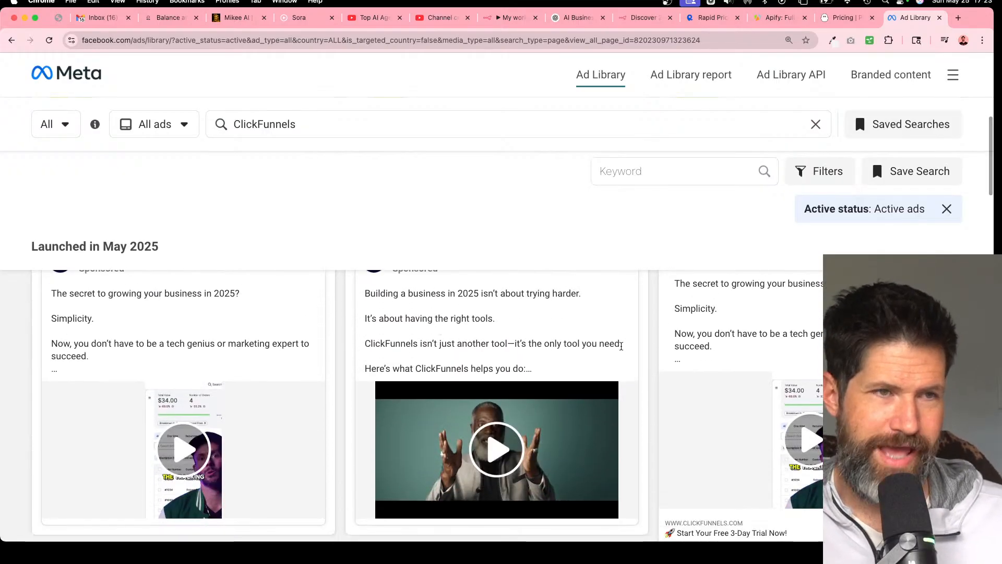
pyautogui.scroll(-1, 664, 351)
pyautogui.scroll(4, 664, 352)
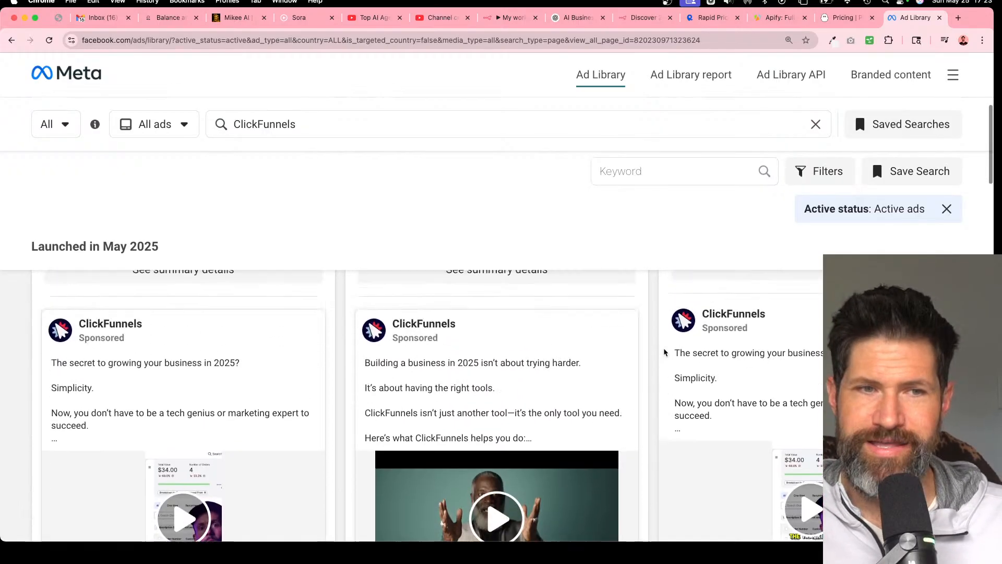
# - Open the ClickFunnels Facebook page from its ad and pause the live video in the 23 May Funnel Drop Friday post
pyautogui.click(747, 391)
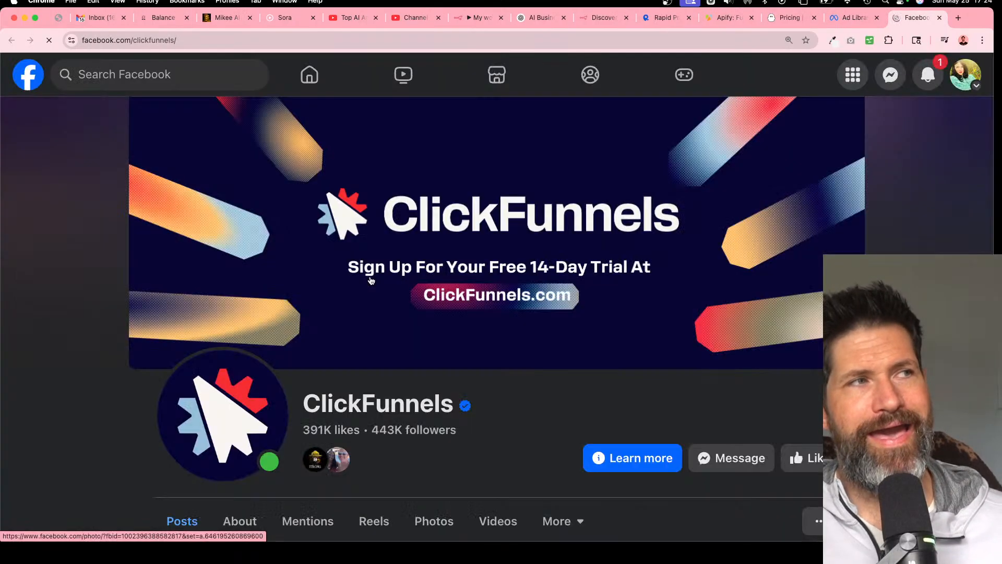
pyautogui.scroll(-4, 89, 337)
pyautogui.scroll(-1, 102, 342)
pyautogui.scroll(-2, 102, 342)
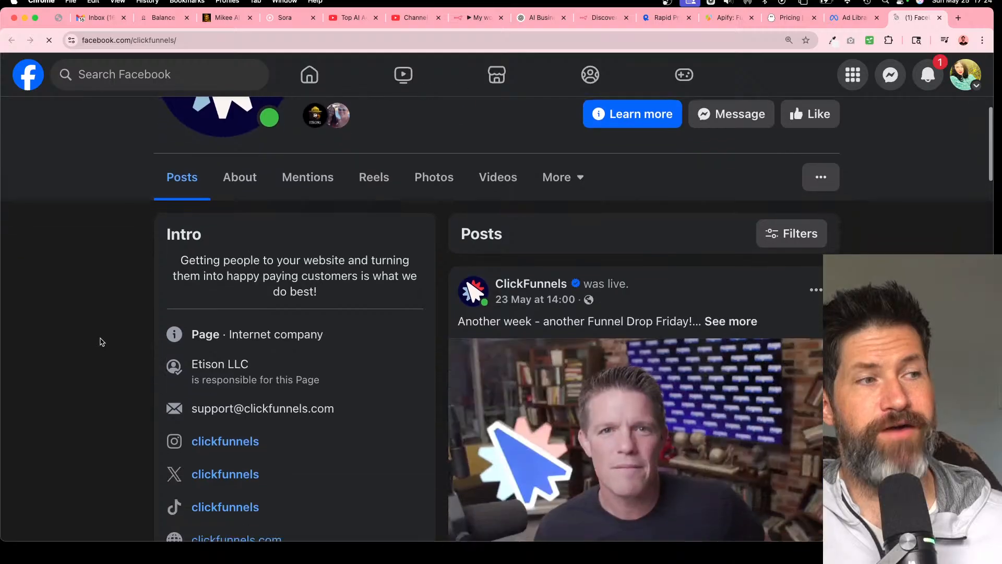
pyautogui.scroll(-3, 409, 351)
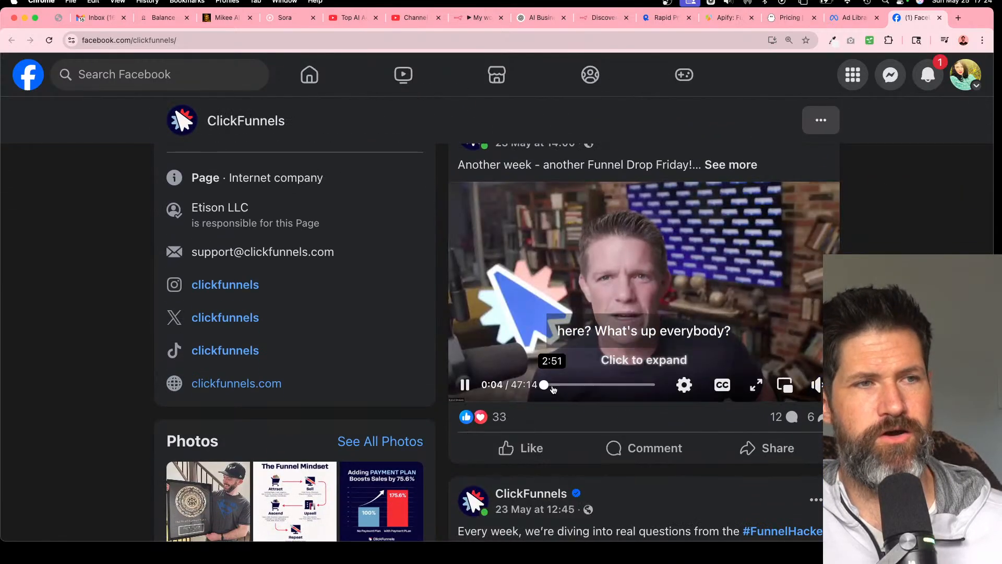
pyautogui.scroll(2, 464, 417)
pyautogui.click(466, 451)
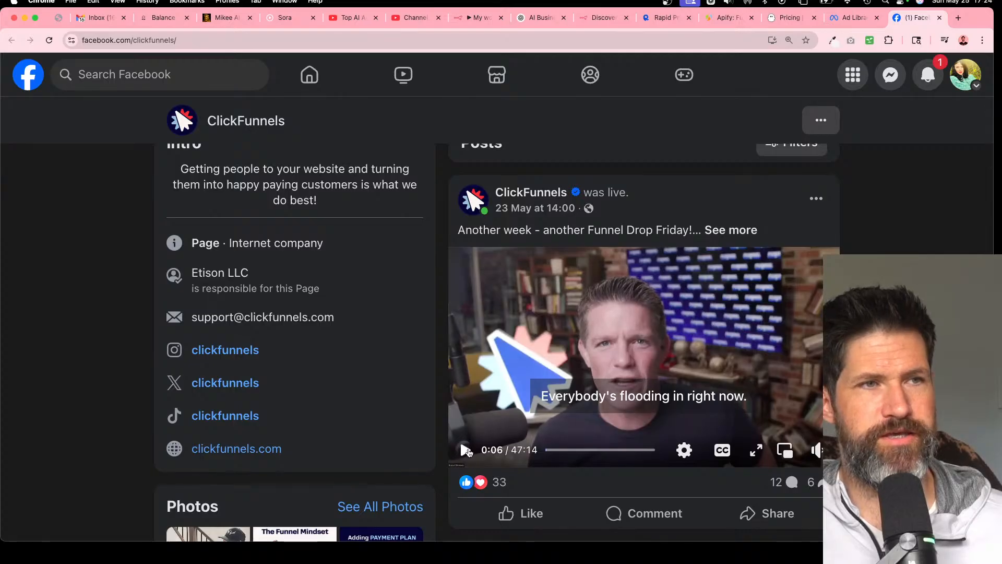
# - Check who reacted to the Funnel Drop Friday post and open its comments to read them
pyautogui.moveTo(497, 492)
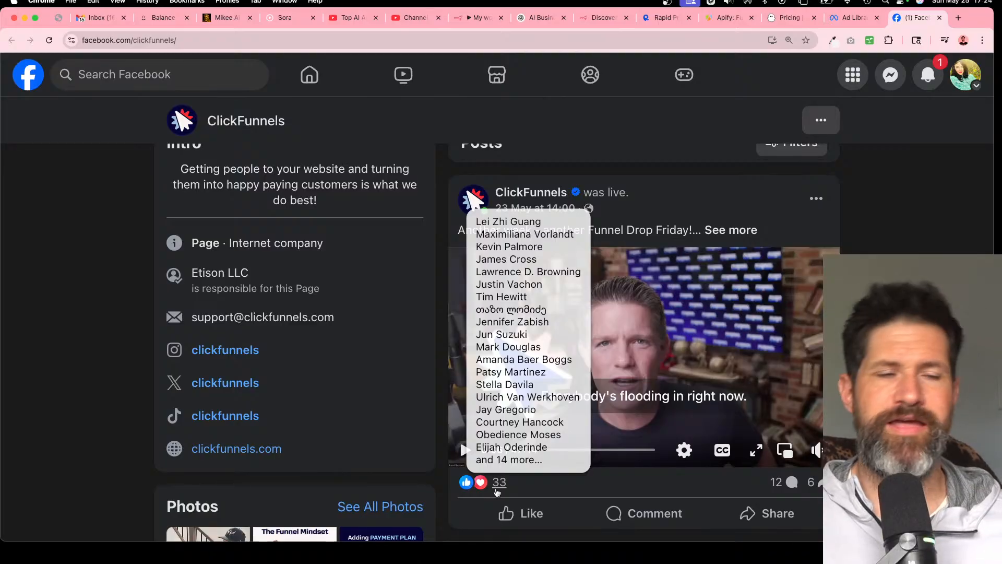
pyautogui.click(775, 482)
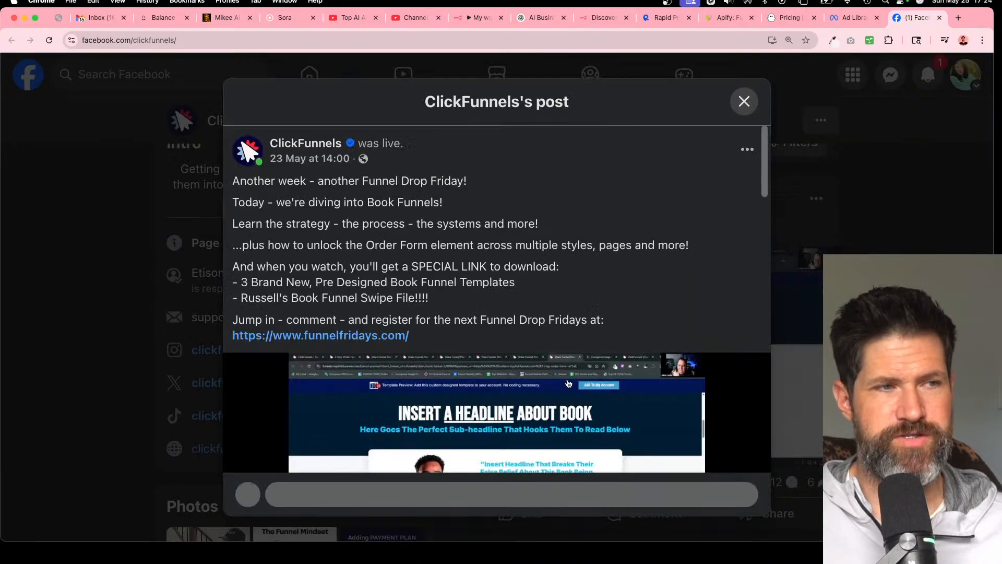
pyautogui.scroll(-10, 515, 355)
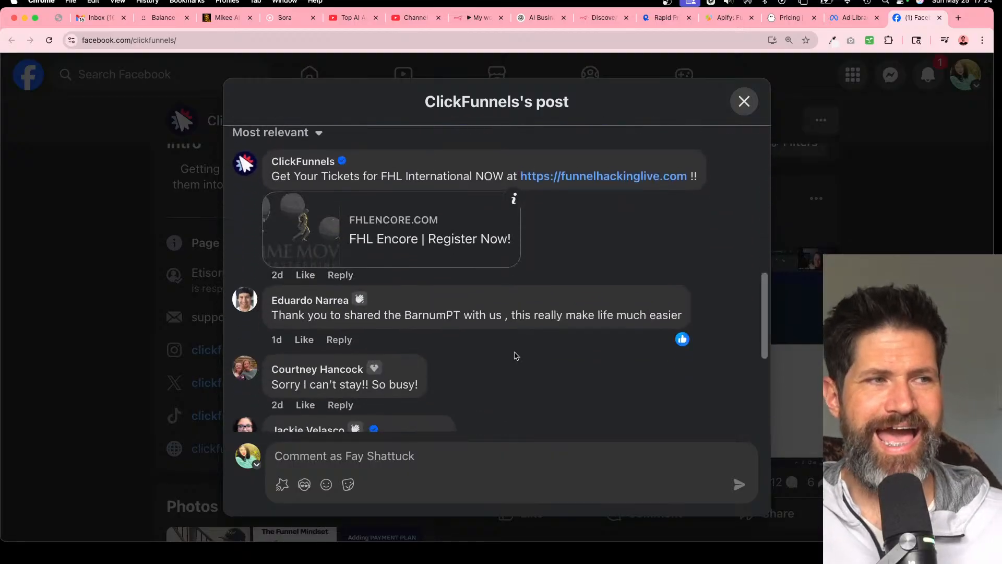
pyautogui.scroll(-1, 515, 356)
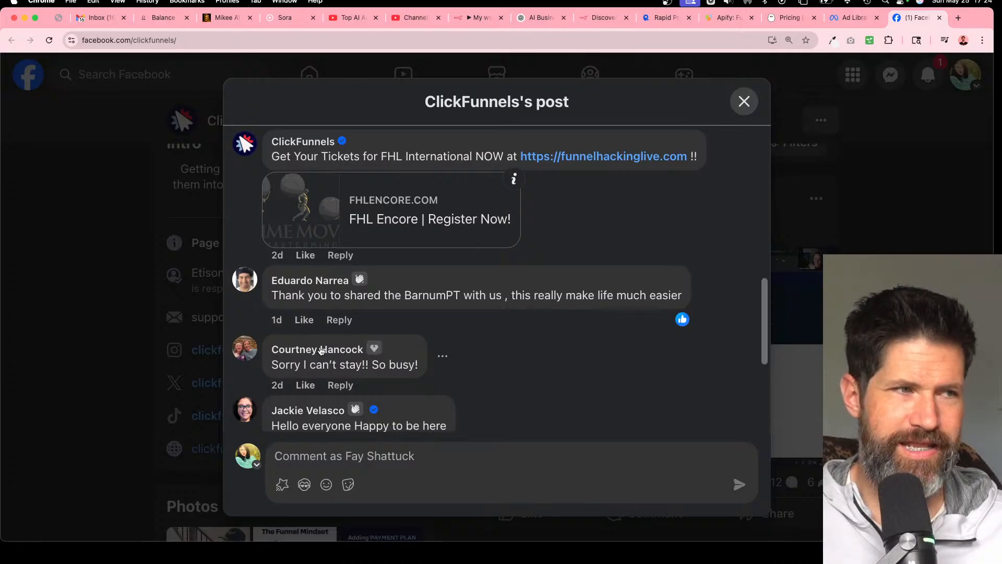
# - Preview the profile of the commenter who wrote "Sorry I can't stay!! So busy!" and open a message chat with them
pyautogui.moveTo(321, 350)
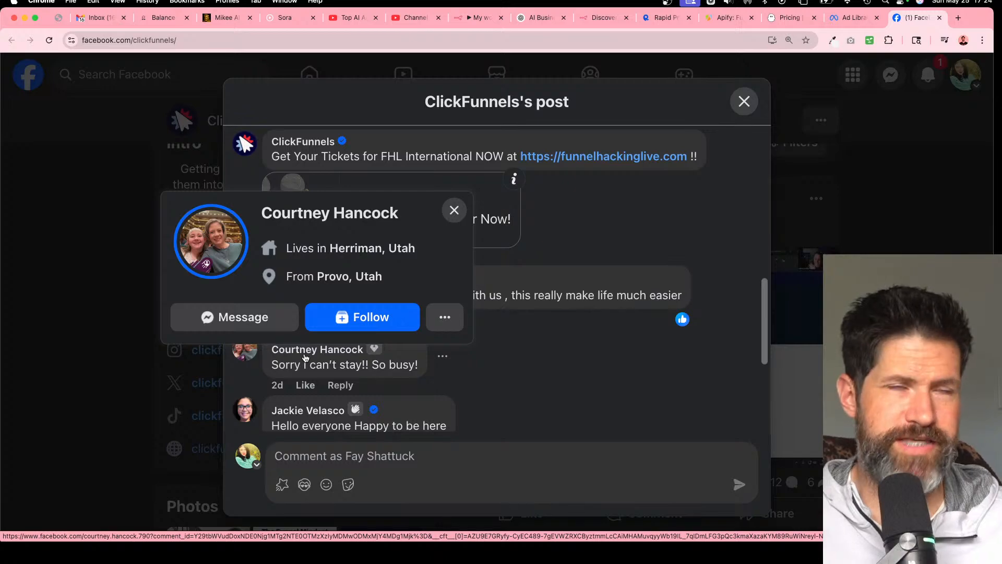
pyautogui.click(263, 326)
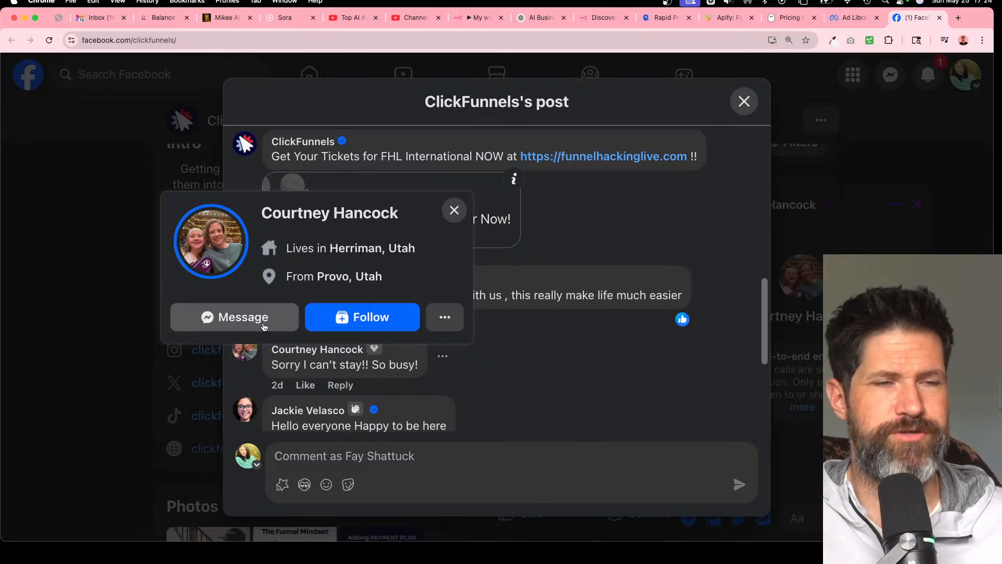
pyautogui.click(256, 309)
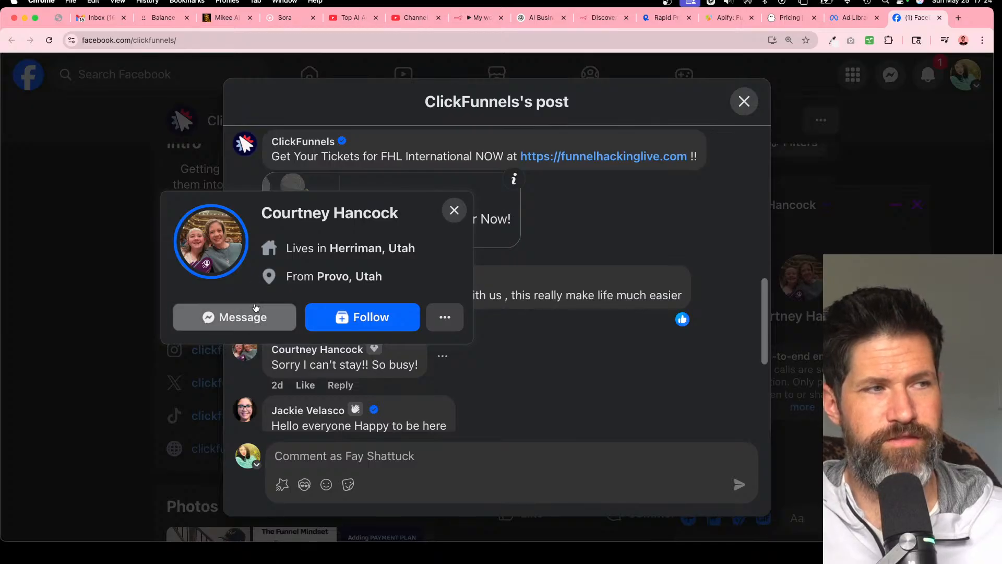
pyautogui.click(230, 323)
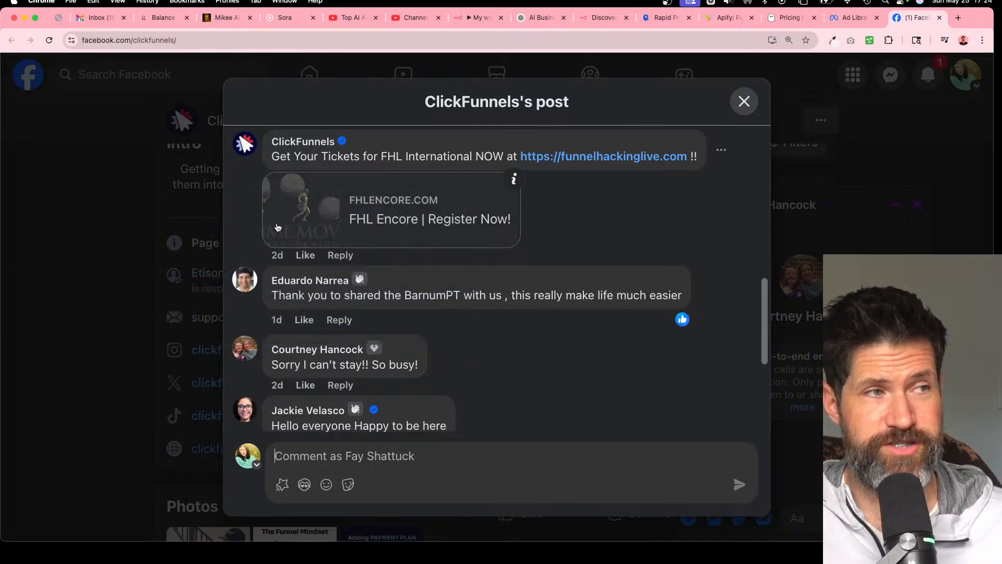
pyautogui.moveTo(277, 417)
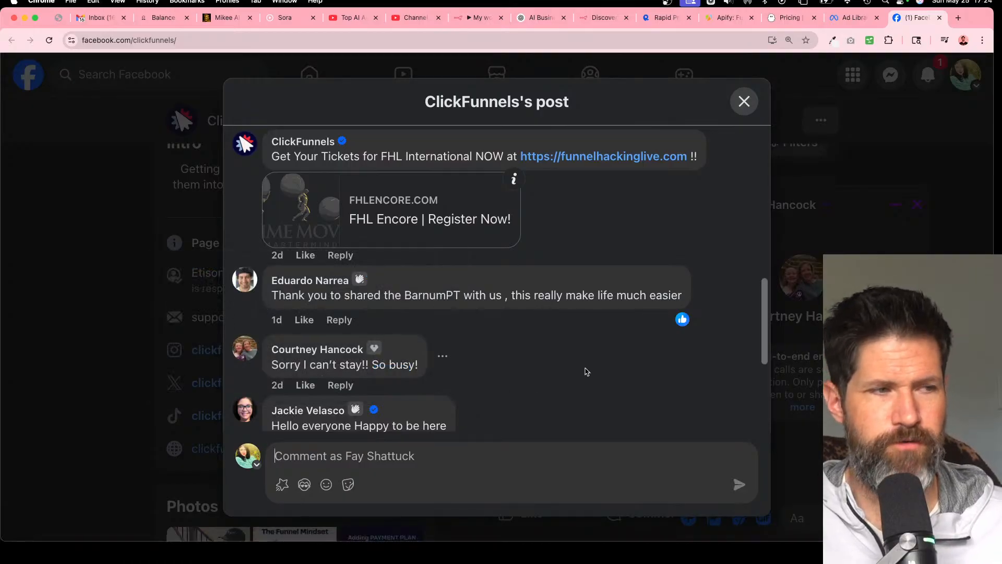
# - Open the profile of the commenter who posted three fire emojis and close the chat window
pyautogui.scroll(-5, 587, 371)
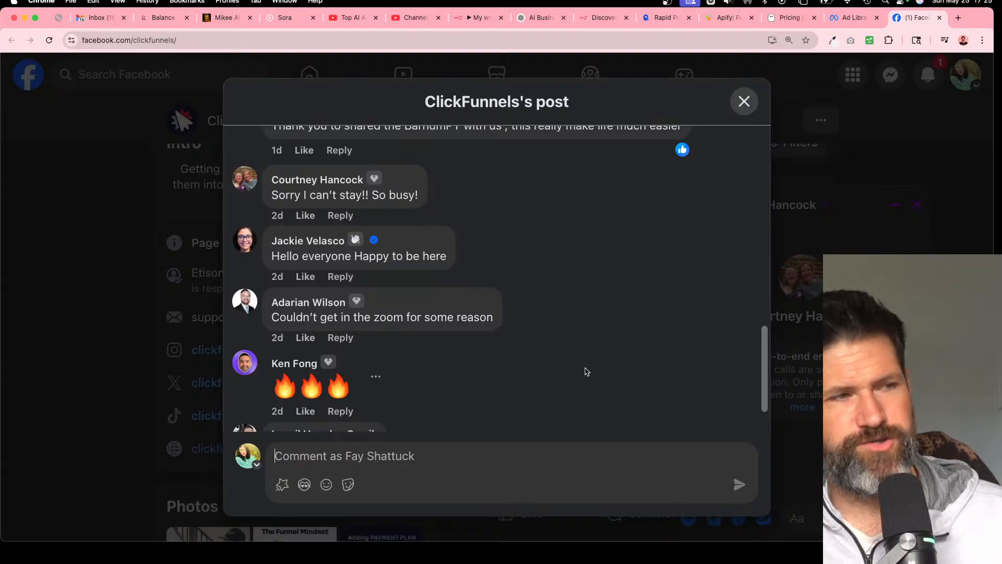
pyautogui.scroll(-3, 585, 372)
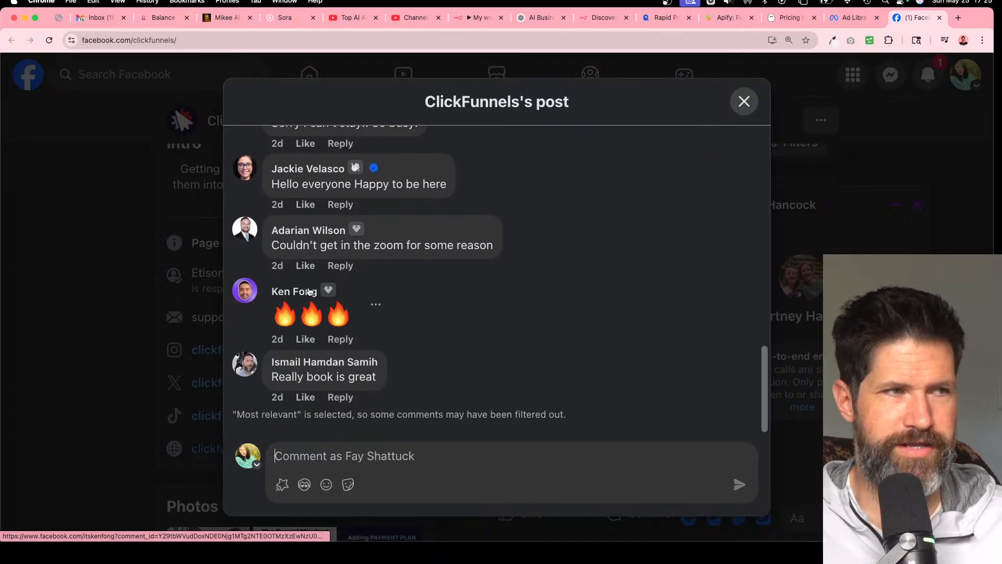
pyautogui.moveTo(305, 290)
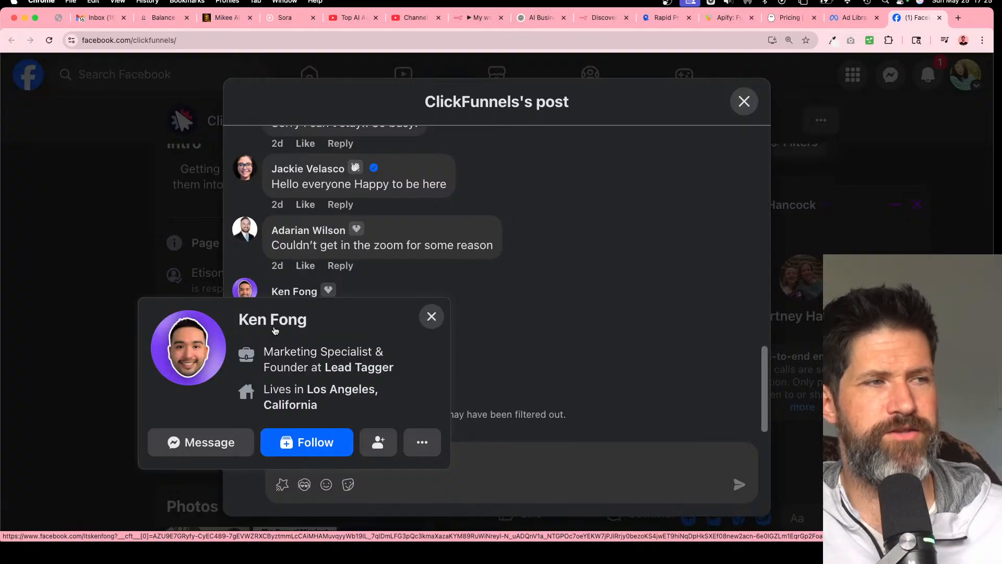
pyautogui.click(274, 325)
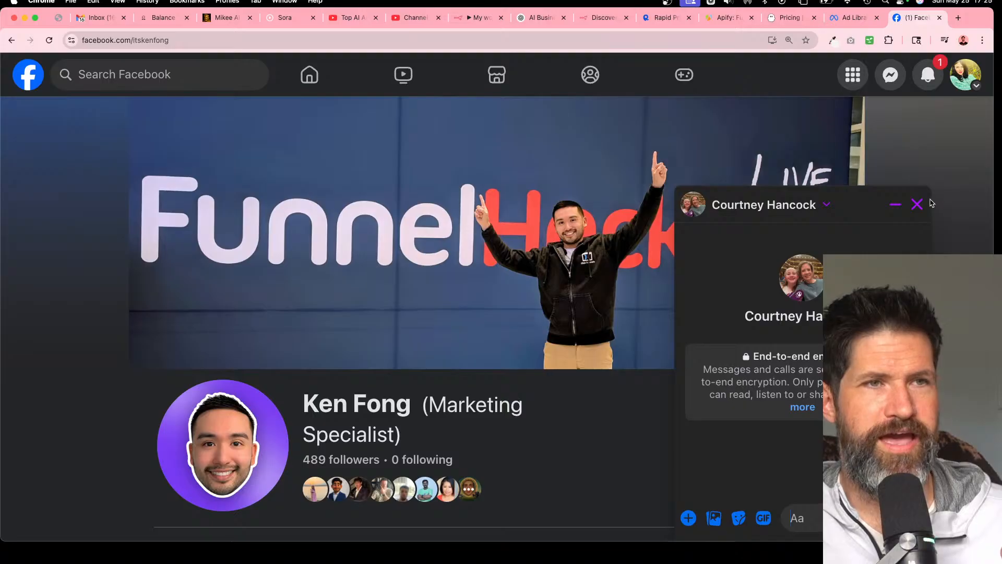
pyautogui.click(917, 203)
# - Examine the commenter's profile intro and posts for signs of their business and interest in AI tools
pyautogui.scroll(-6, 531, 326)
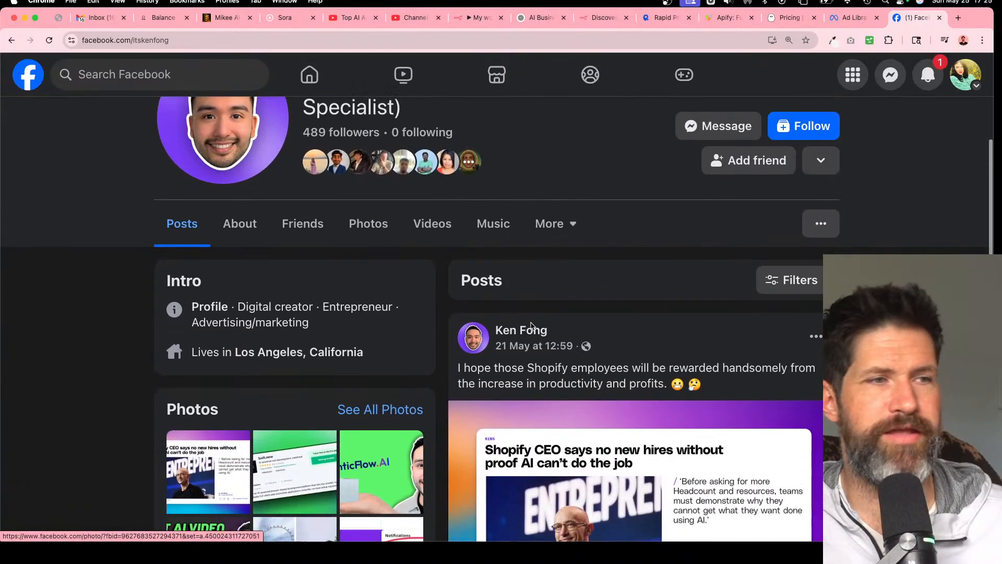
pyautogui.scroll(-1, 750, 340)
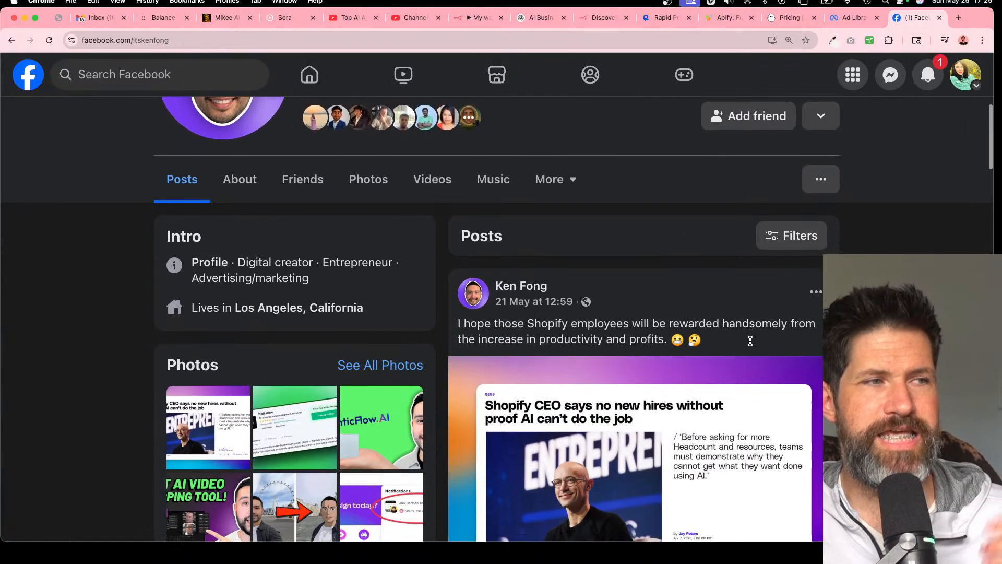
pyautogui.scroll(-5, 750, 340)
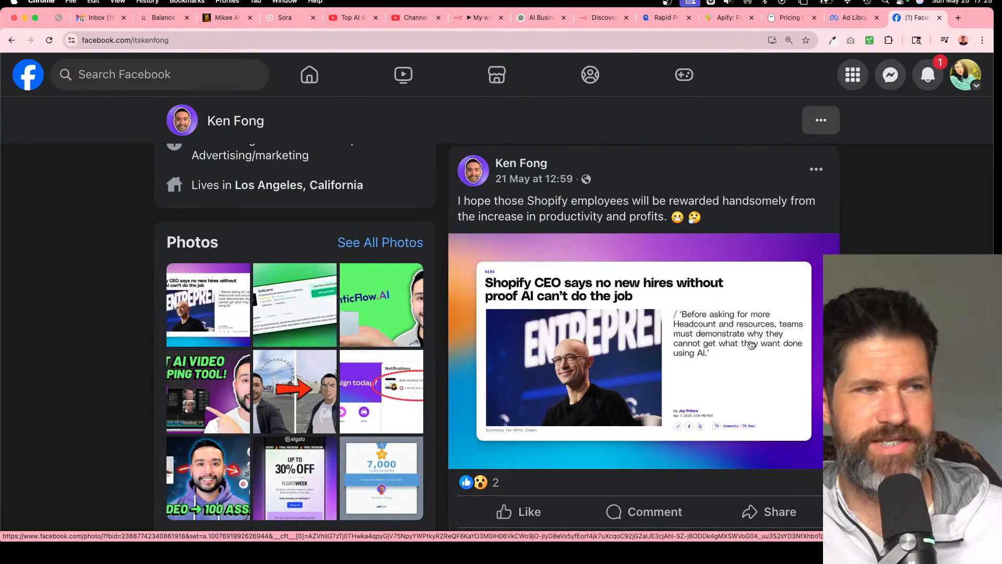
pyautogui.scroll(-6, 750, 344)
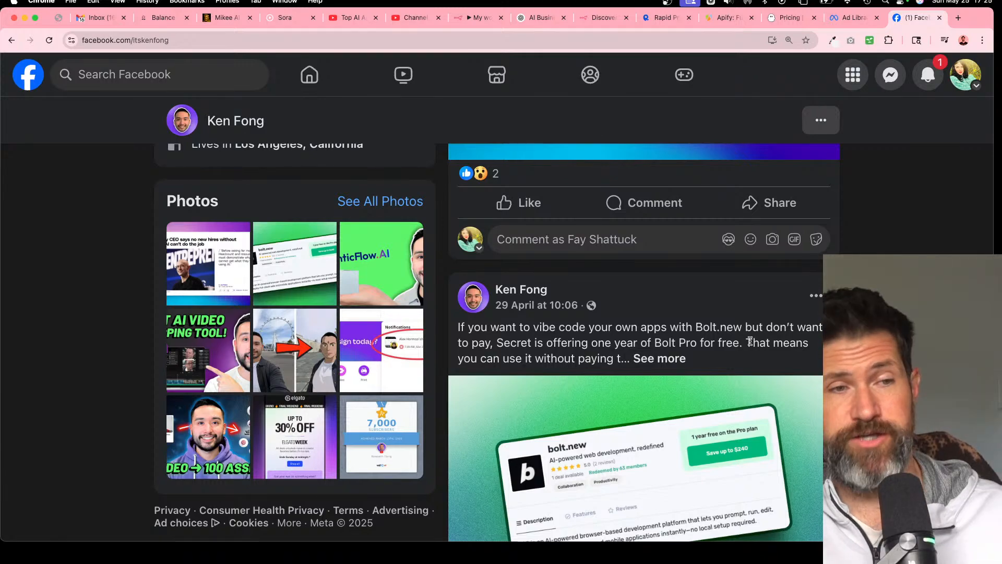
pyautogui.scroll(-3, 750, 341)
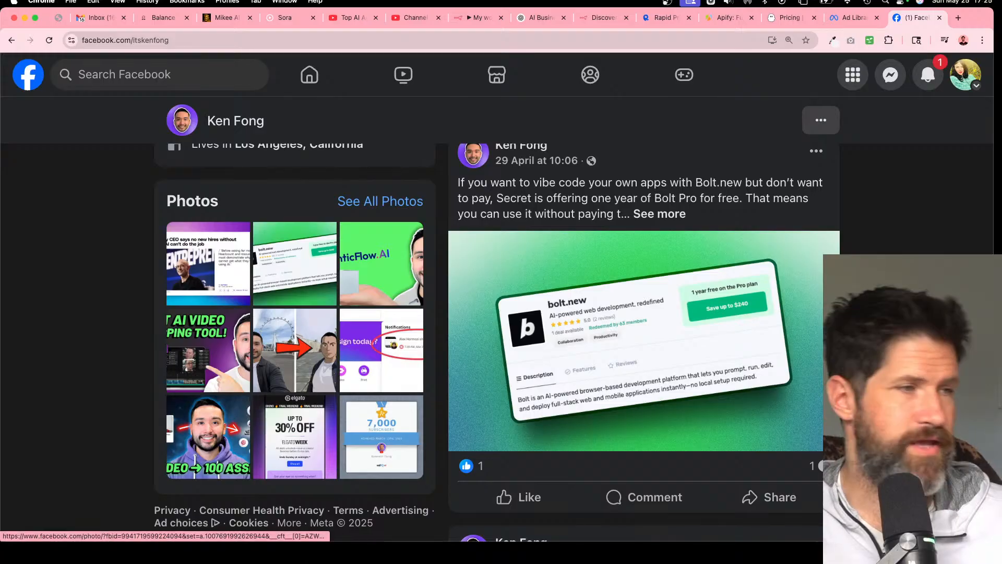
pyautogui.scroll(-7, 682, 216)
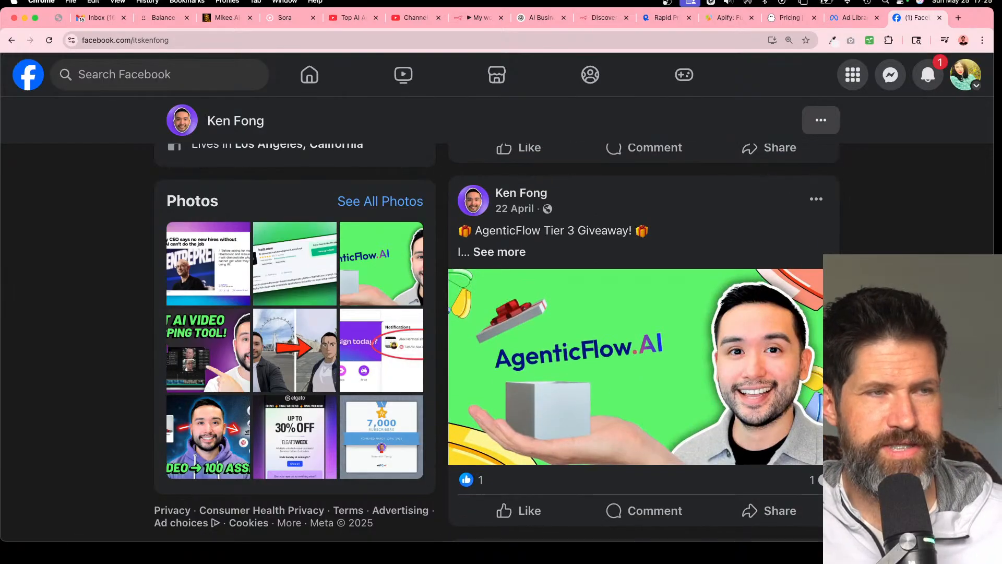
pyautogui.scroll(-8, 619, 394)
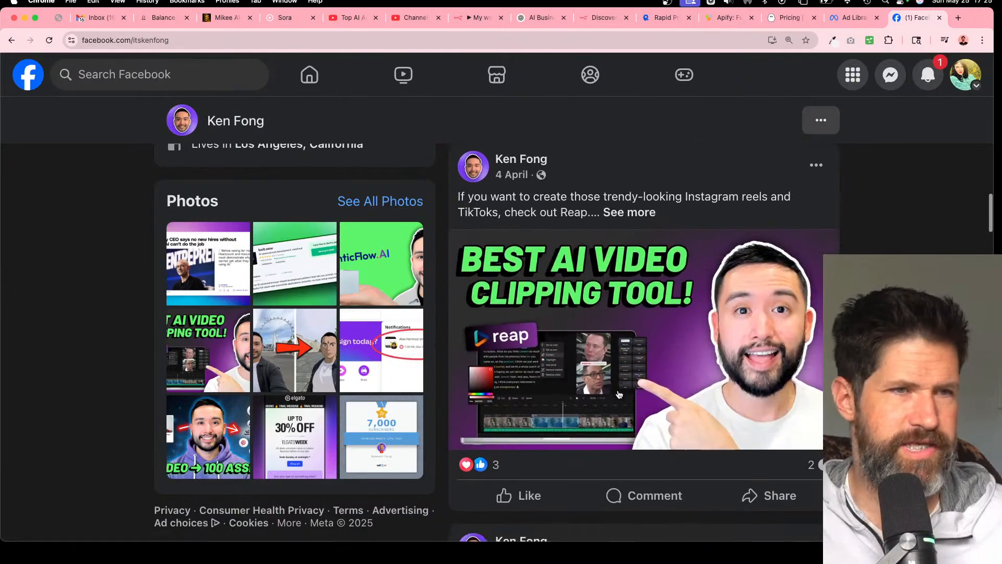
# - Open the LinkedIn notifications page in a new browser tab
pyautogui.scroll(15, 619, 394)
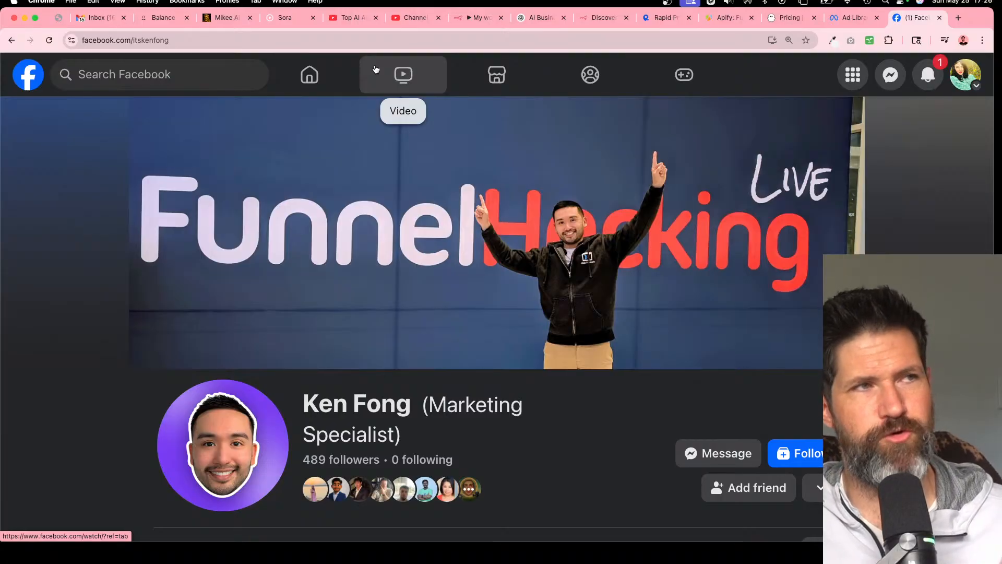
pyautogui.click(958, 17)
pyautogui.write('l')
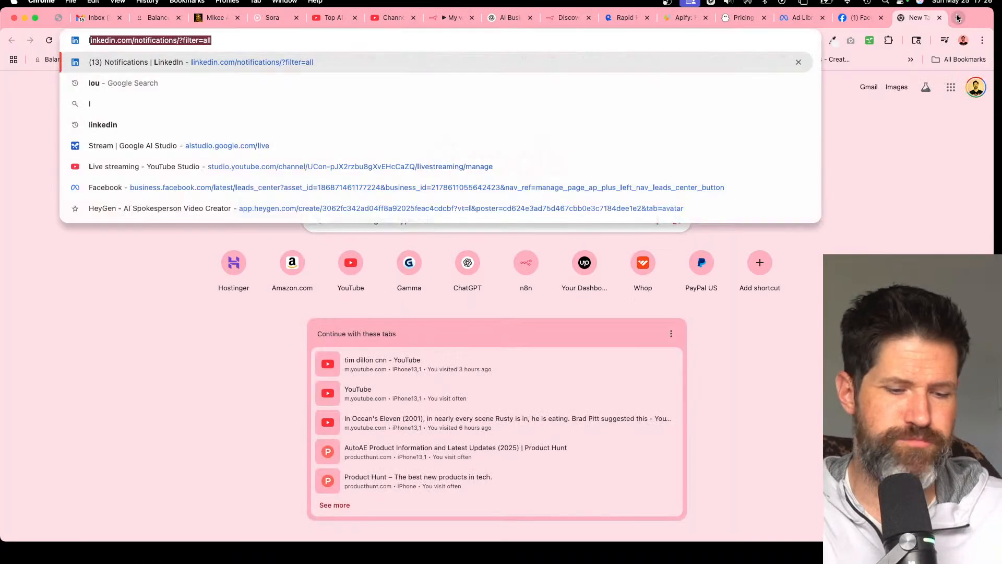
pyautogui.write('inke')
pyautogui.press('Return')
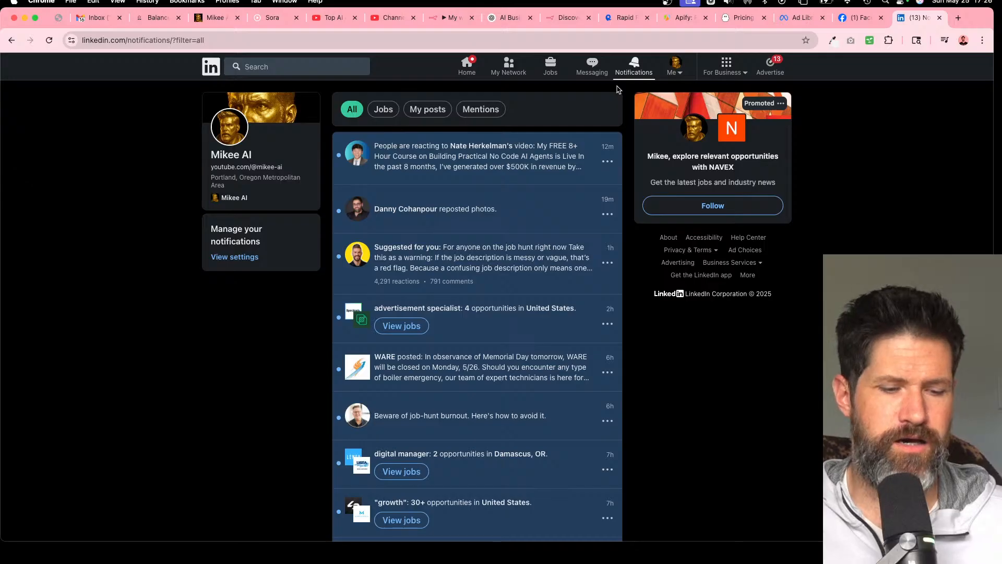
pyautogui.press('super+equal')
pyautogui.press('super+equal')
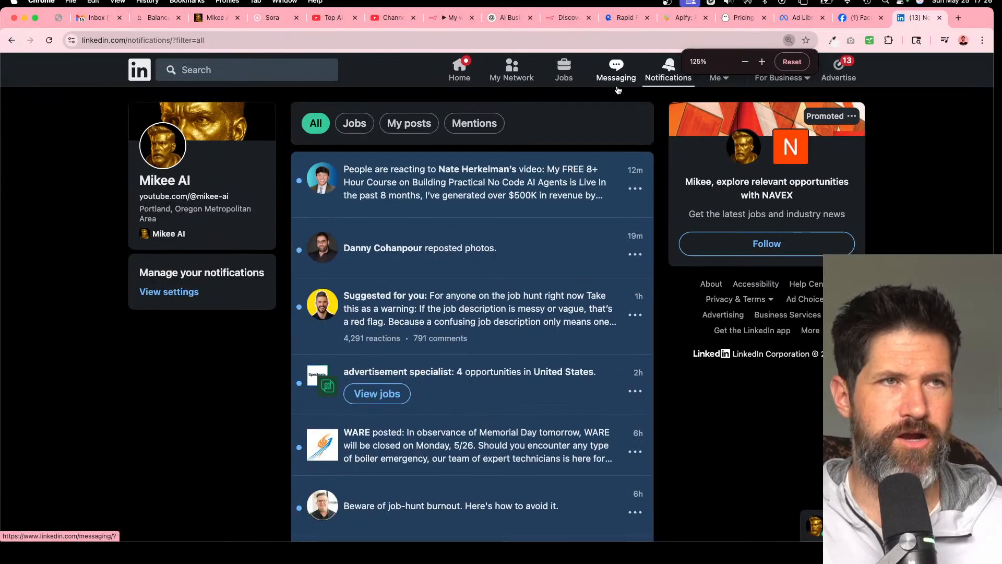
# - Return to the PhantomBuster pricing page and show the plan prices with monthly billing
pyautogui.click(742, 17)
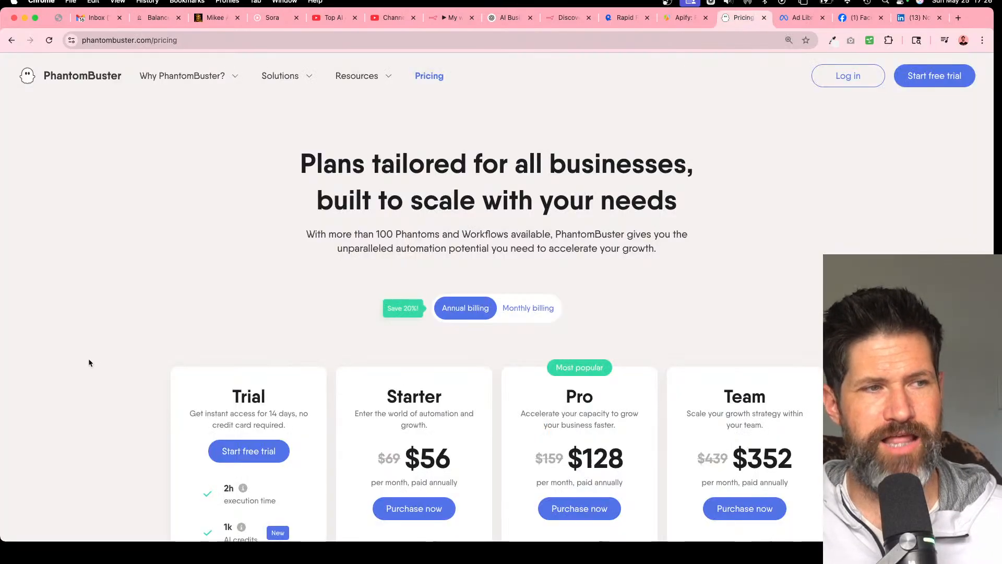
pyautogui.click(519, 308)
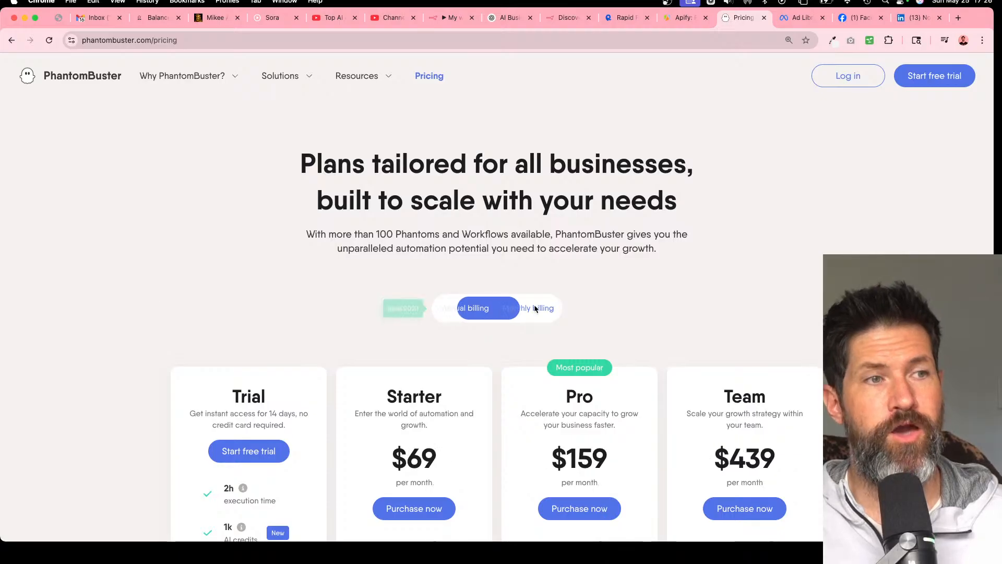
pyautogui.scroll(-4, 201, 287)
pyautogui.press('super+equal')
pyautogui.press('super+equal')
pyautogui.press('super+equal')
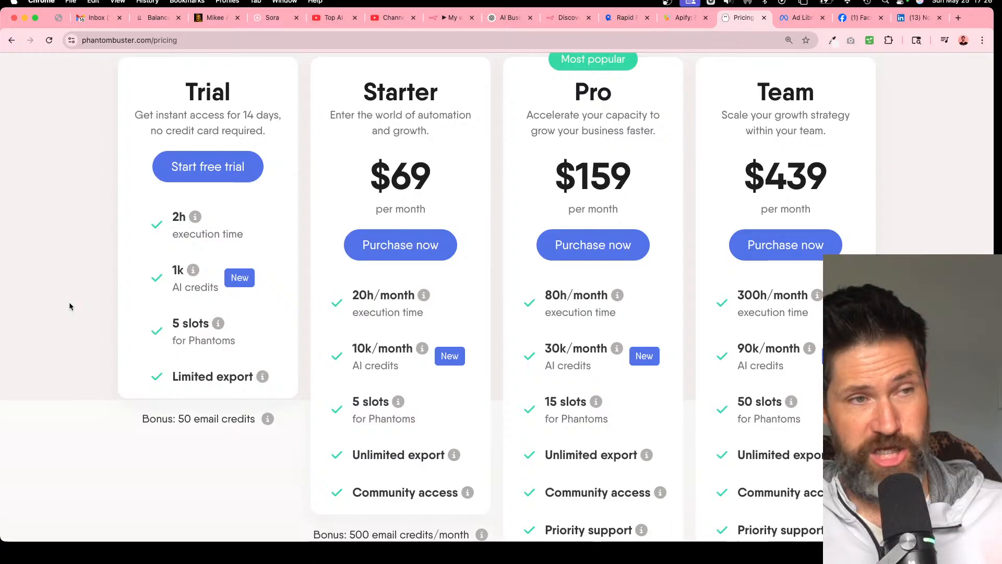
pyautogui.press('super+equal')
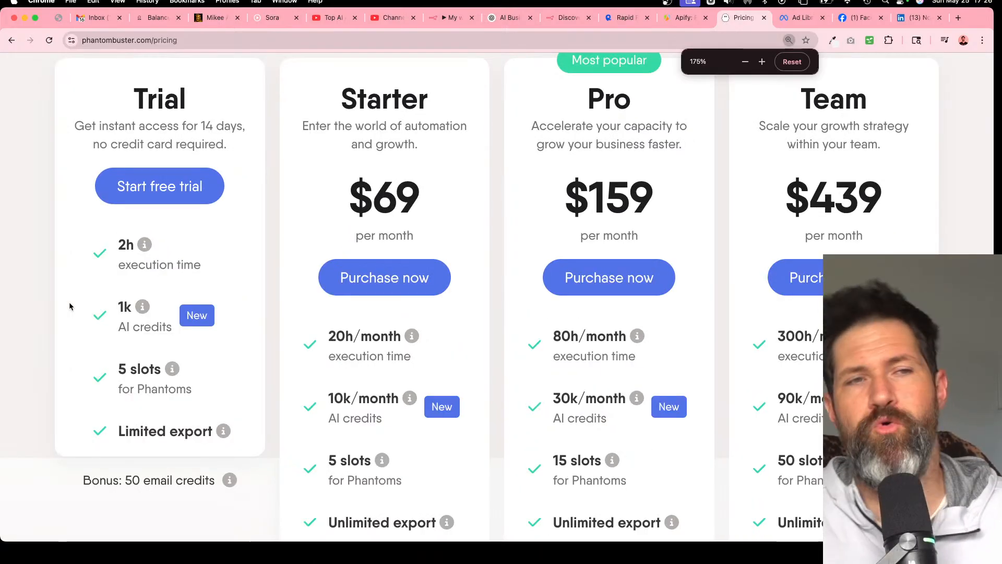
# - Review the features in the PhantomBuster plans and highlight the Starter plan's monthly execution time
pyautogui.scroll(3, 70, 306)
pyautogui.scroll(-5, 69, 306)
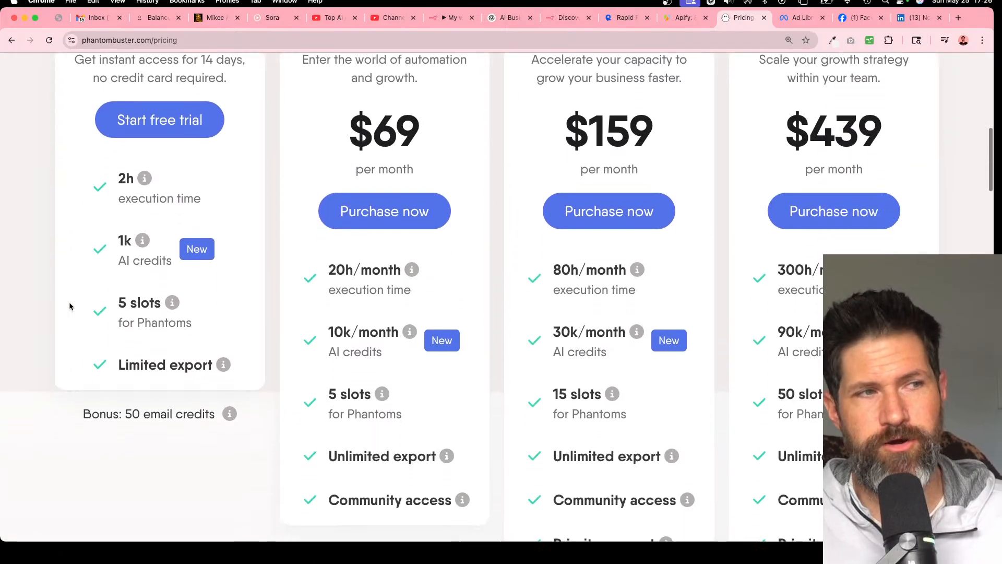
pyautogui.scroll(-2, 69, 306)
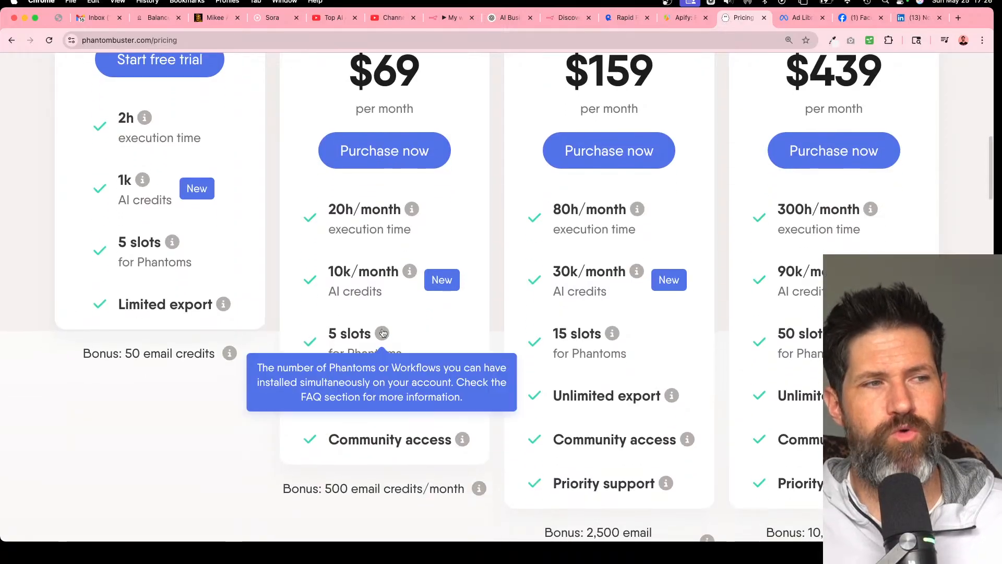
pyautogui.moveTo(328, 204); pyautogui.dragTo(455, 232)
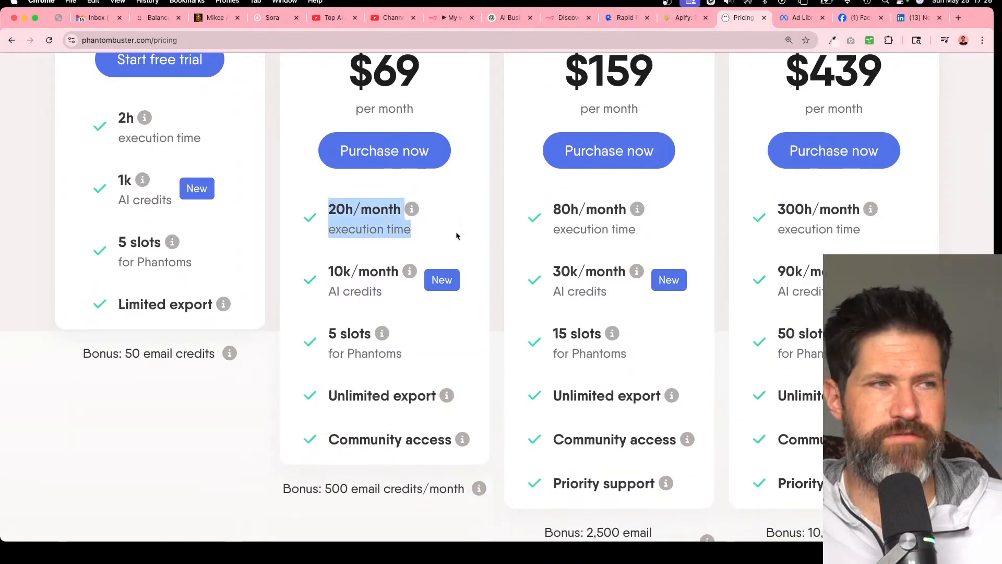
# - Look through PhantomBuster's solutions by platform, strategy and use case, and open the Instagram solutions
pyautogui.scroll(10, 455, 232)
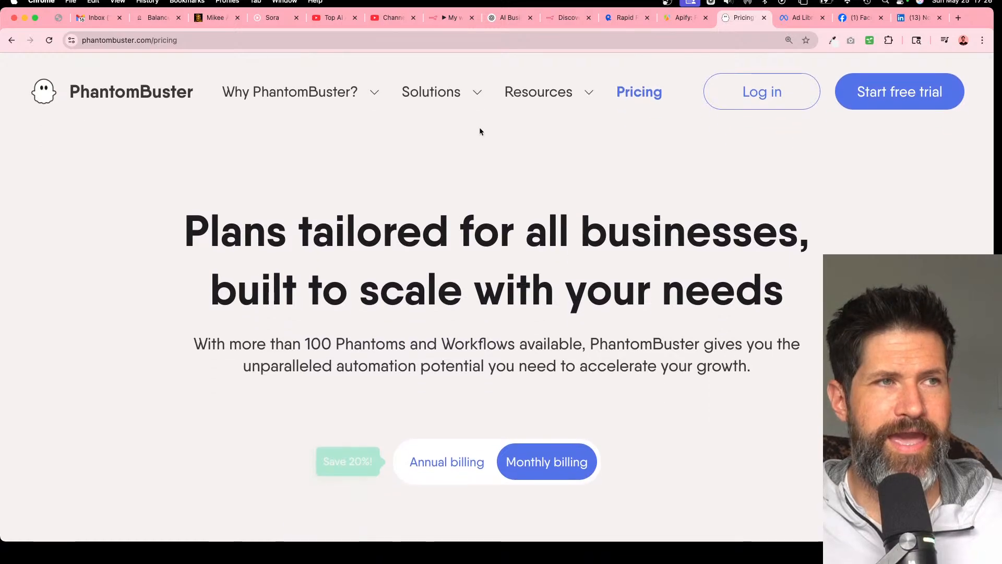
pyautogui.moveTo(469, 90)
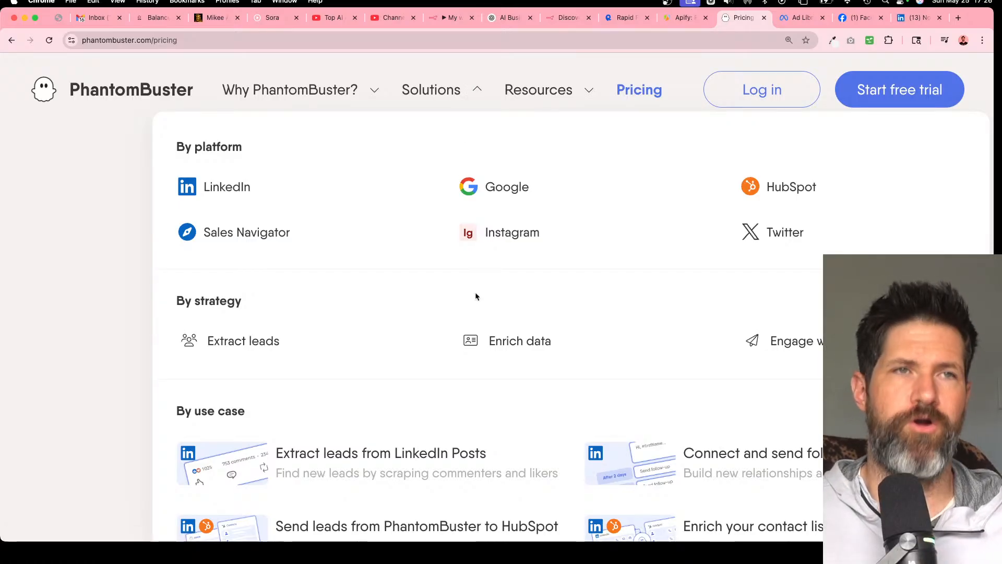
pyautogui.scroll(-5, 475, 297)
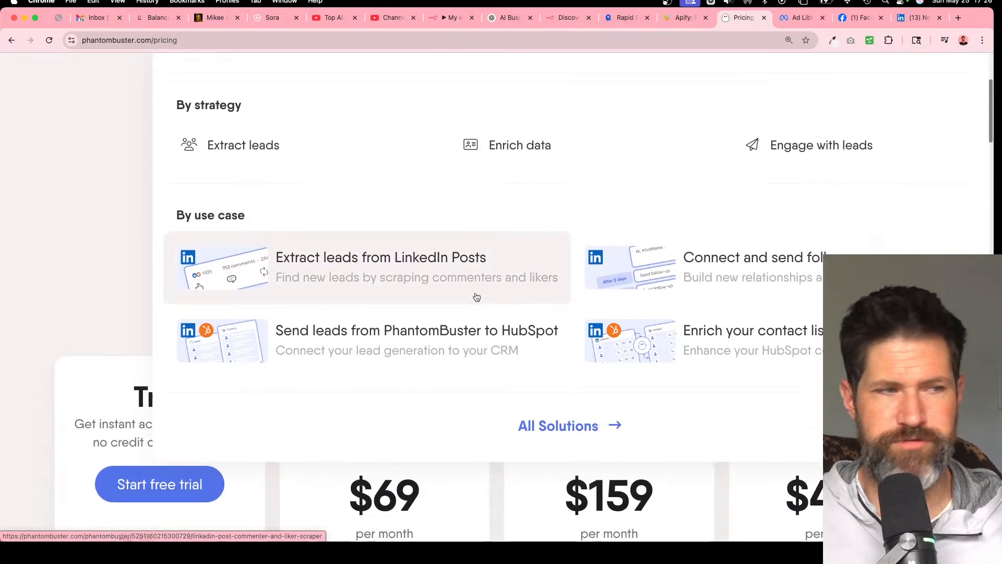
pyautogui.scroll(5, 477, 296)
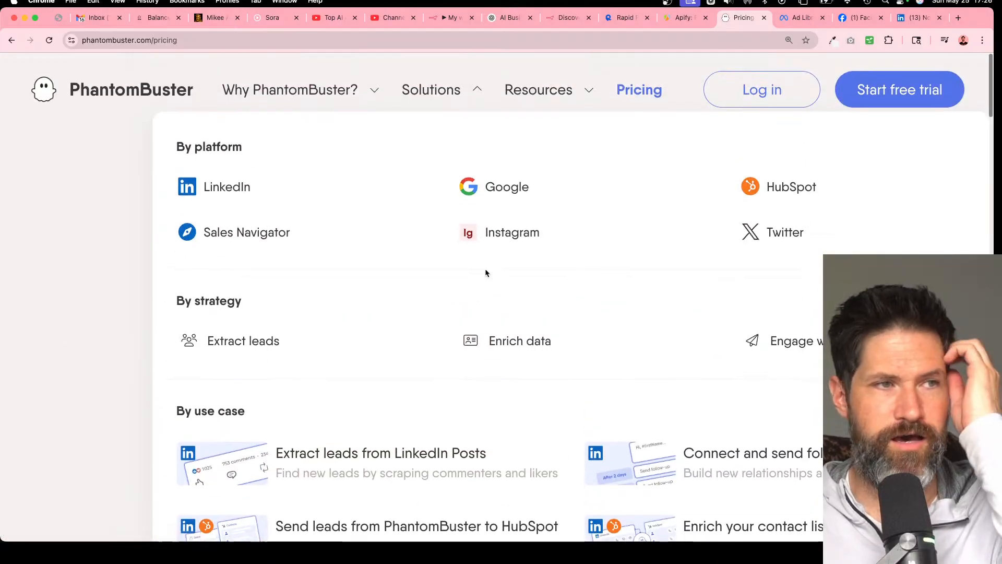
pyautogui.click(499, 231)
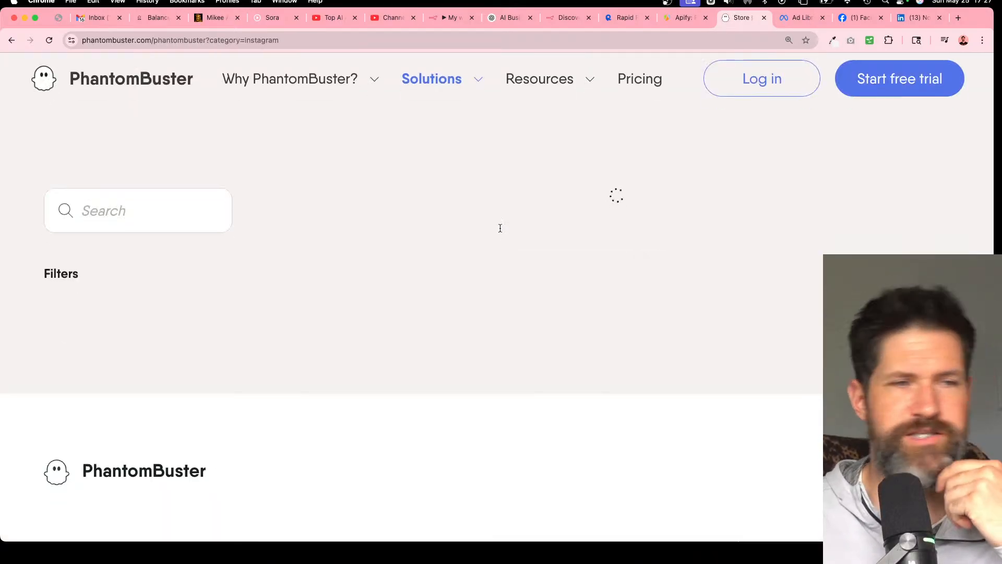
# - Examine the Instagram Phantoms on offer, including the follower collecting, auto follow and auto comment tools
pyautogui.scroll(-10, 499, 231)
pyautogui.scroll(-3, 500, 231)
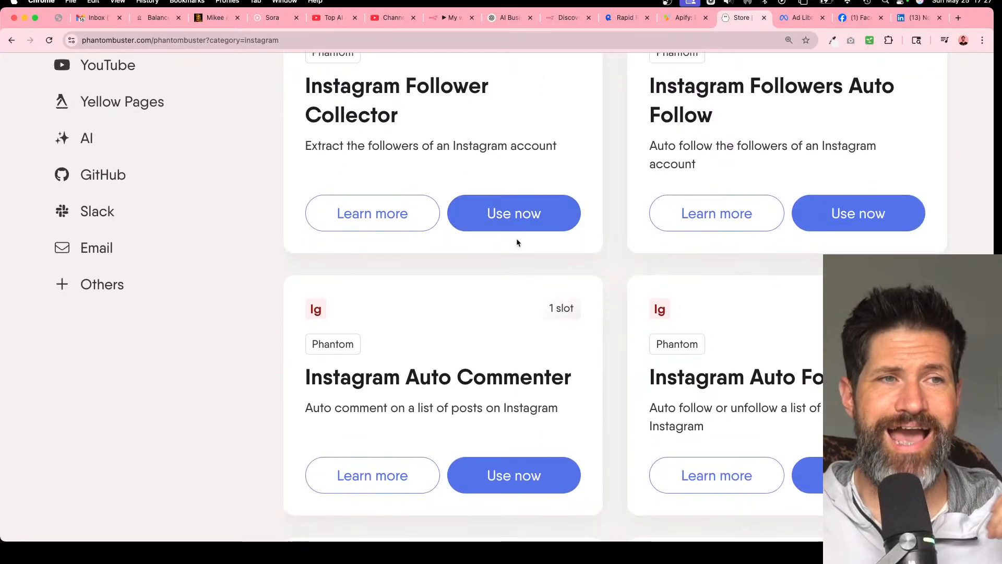
pyautogui.scroll(-2, 531, 270)
pyautogui.scroll(3, 530, 271)
pyautogui.scroll(2, 531, 273)
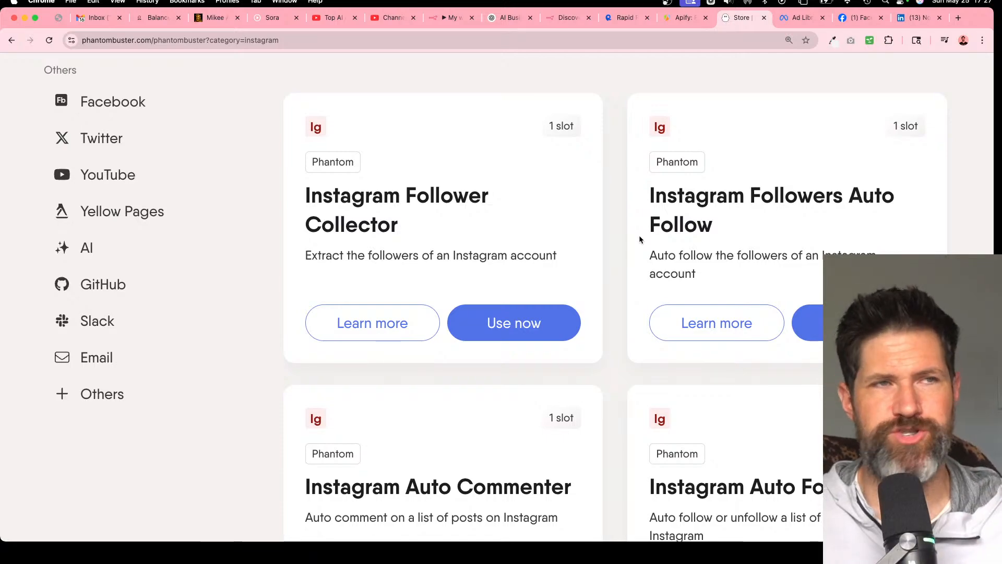
pyautogui.scroll(3, 640, 240)
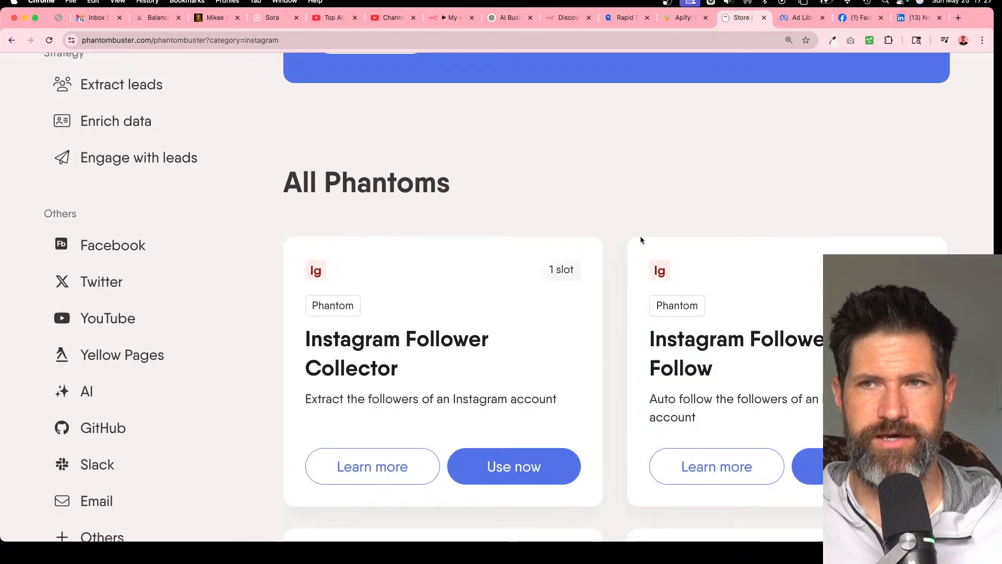
pyautogui.scroll(-3, 640, 243)
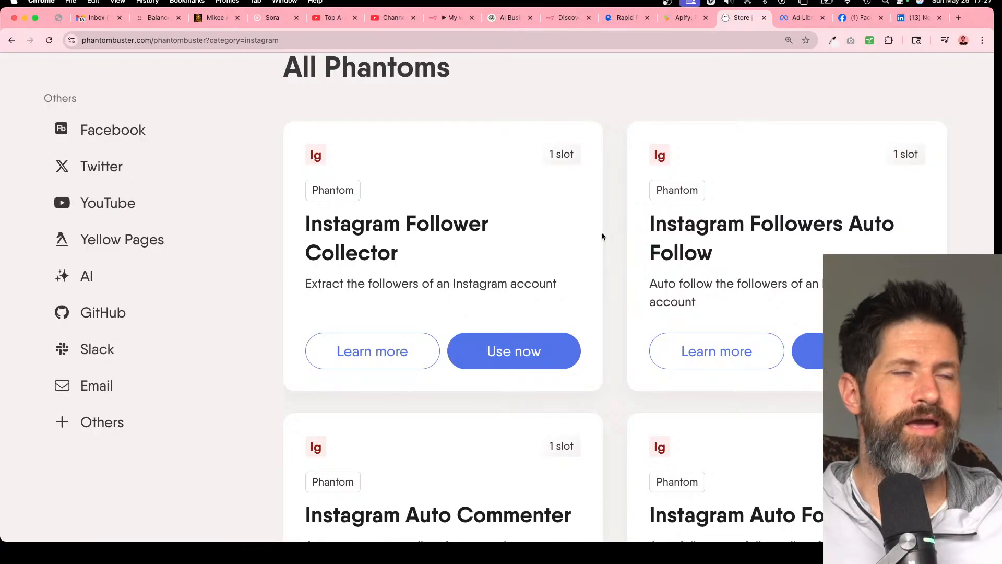
pyautogui.scroll(-3, 601, 235)
pyautogui.scroll(2, 601, 234)
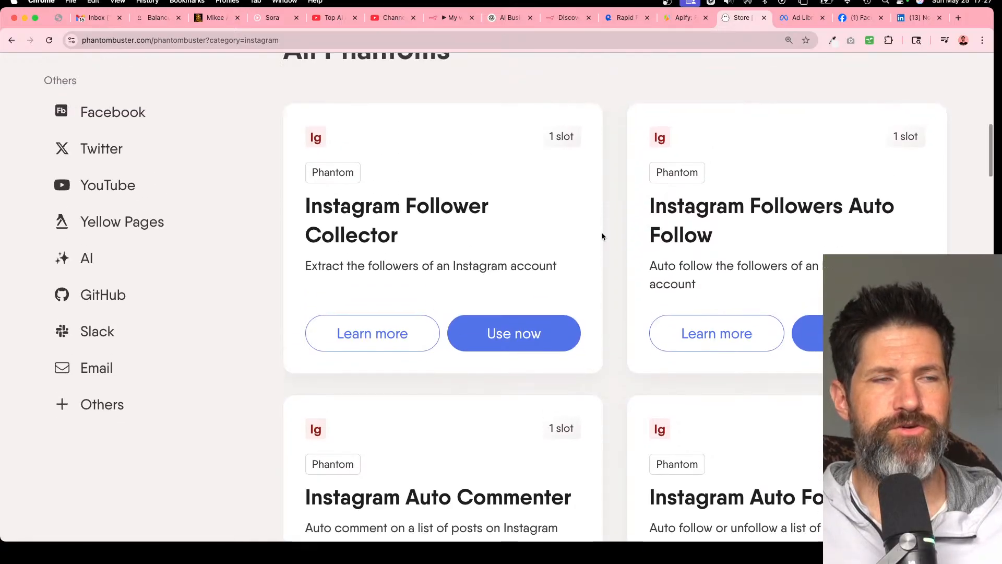
pyautogui.scroll(4, 157, 324)
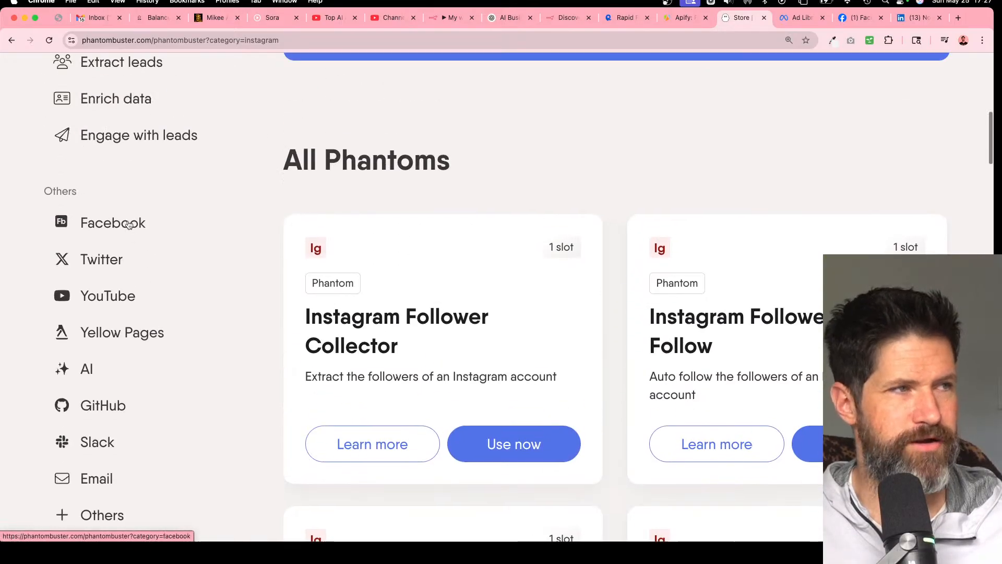
# - Filter the Phantoms by Facebook and review the tools offered for it
pyautogui.click(125, 219)
pyautogui.scroll(-10, 372, 279)
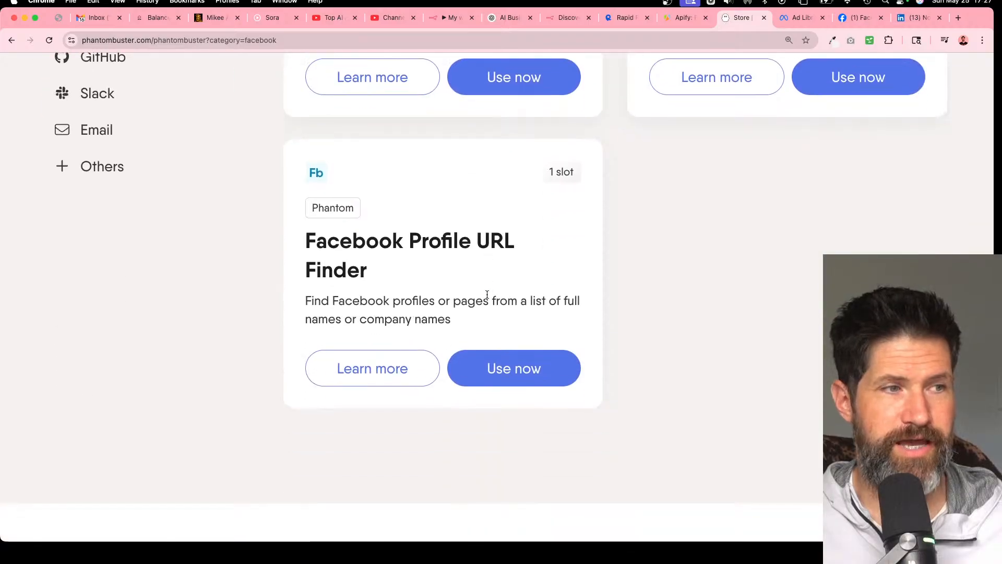
pyautogui.scroll(13, 487, 298)
pyautogui.scroll(7, 488, 298)
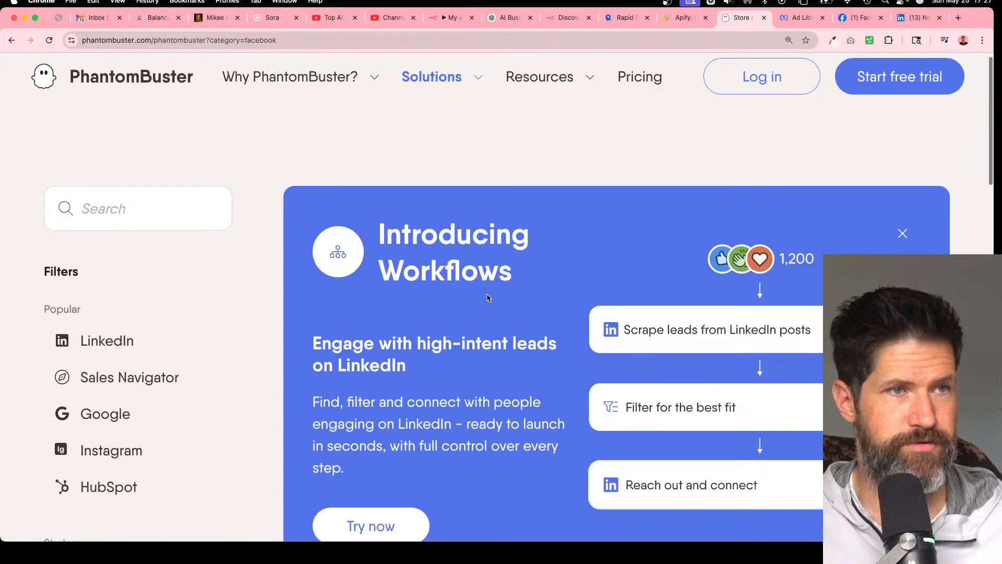
pyautogui.scroll(-8, 487, 298)
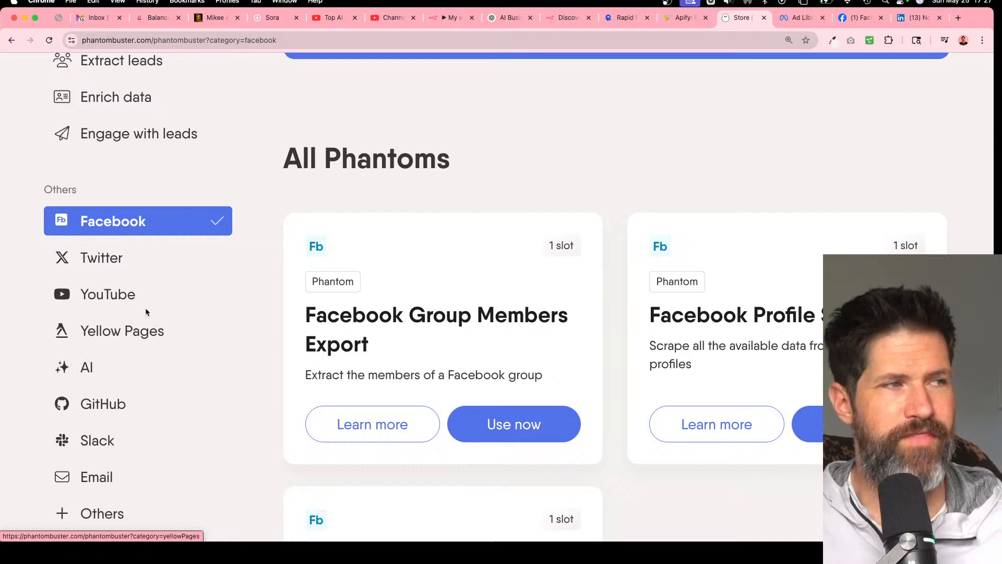
pyautogui.scroll(3, 141, 303)
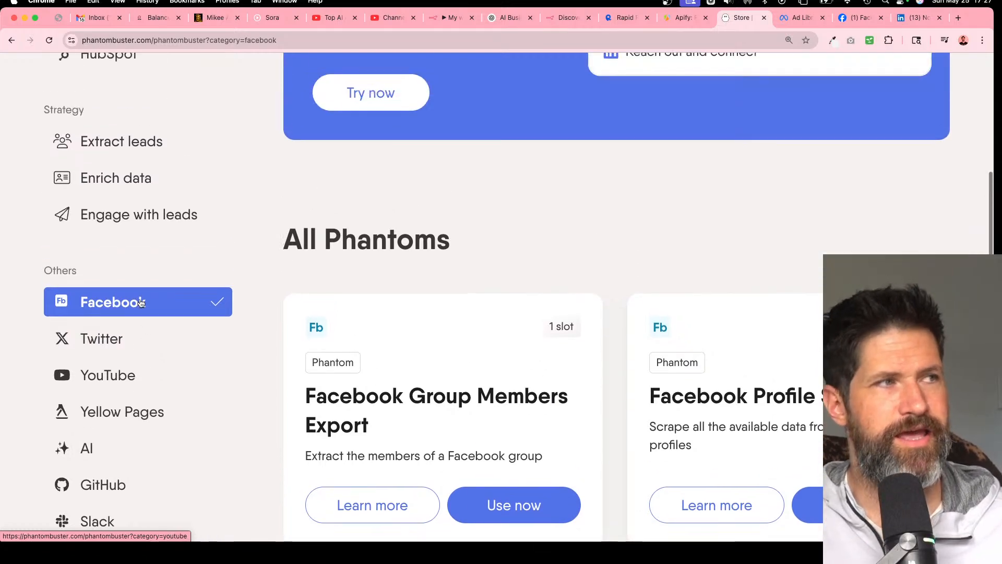
# - Check which Facebook Phantoms match the Enrich data strategy and clear both filters
pyautogui.click(151, 180)
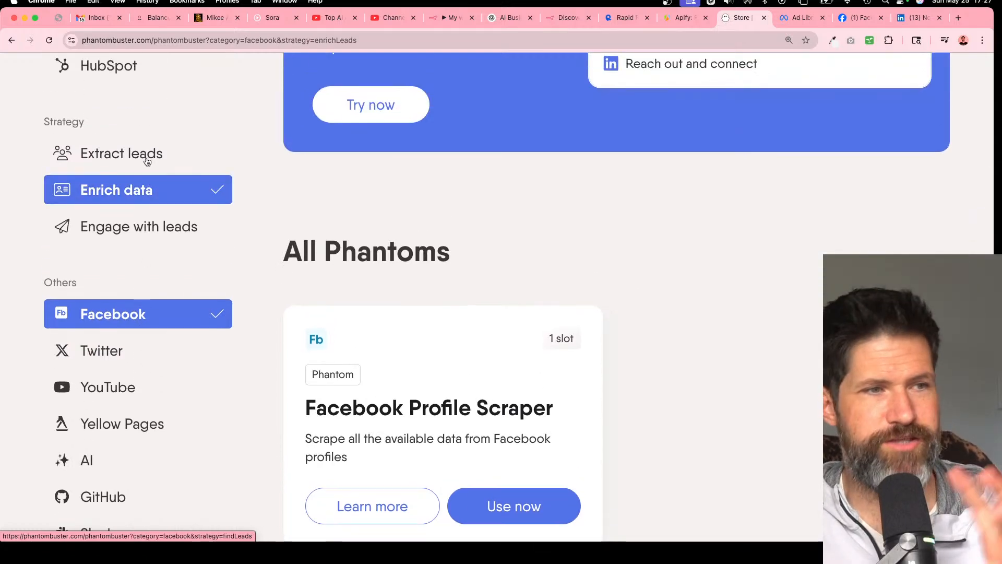
pyautogui.scroll(-5, 306, 337)
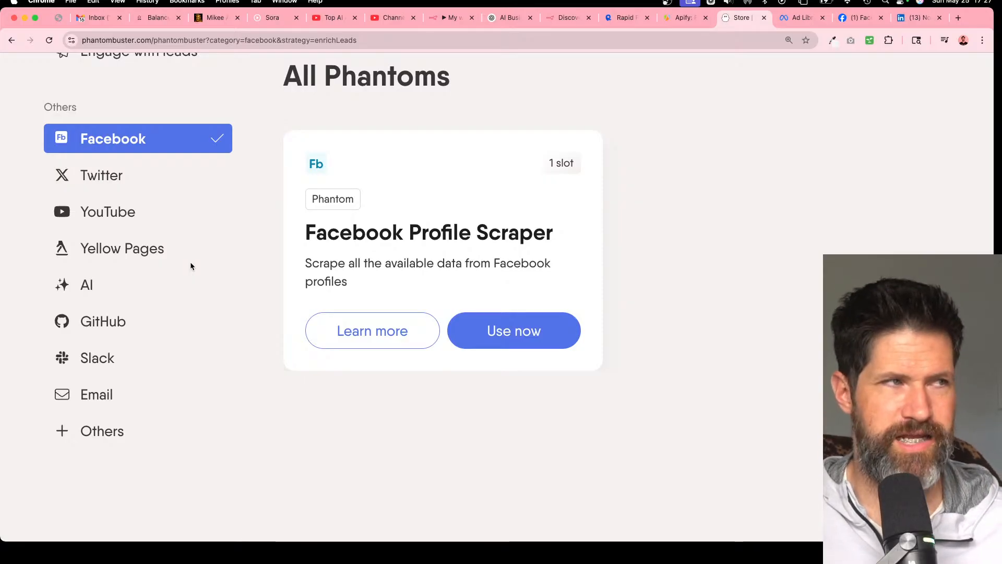
pyautogui.scroll(5, 190, 266)
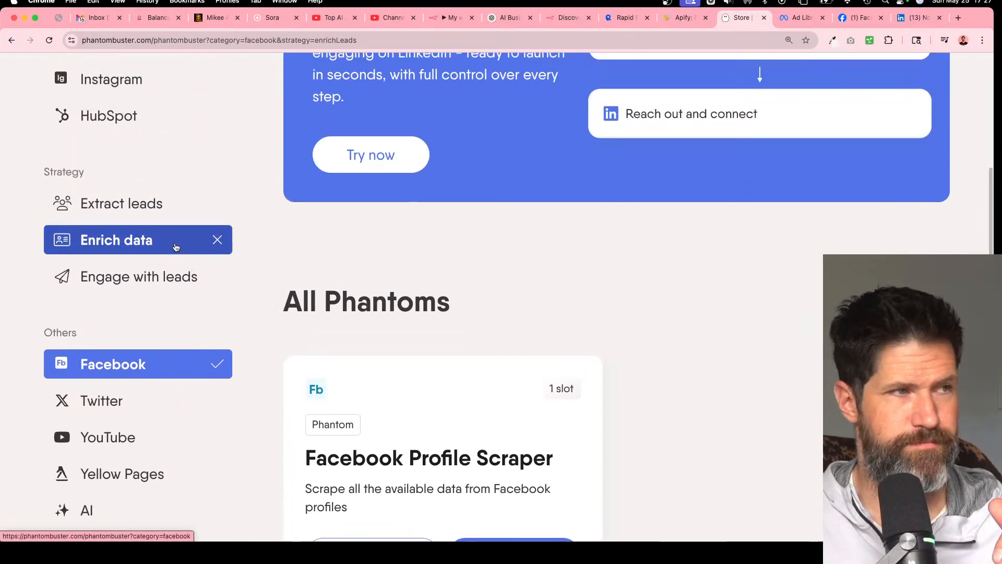
pyautogui.click(176, 242)
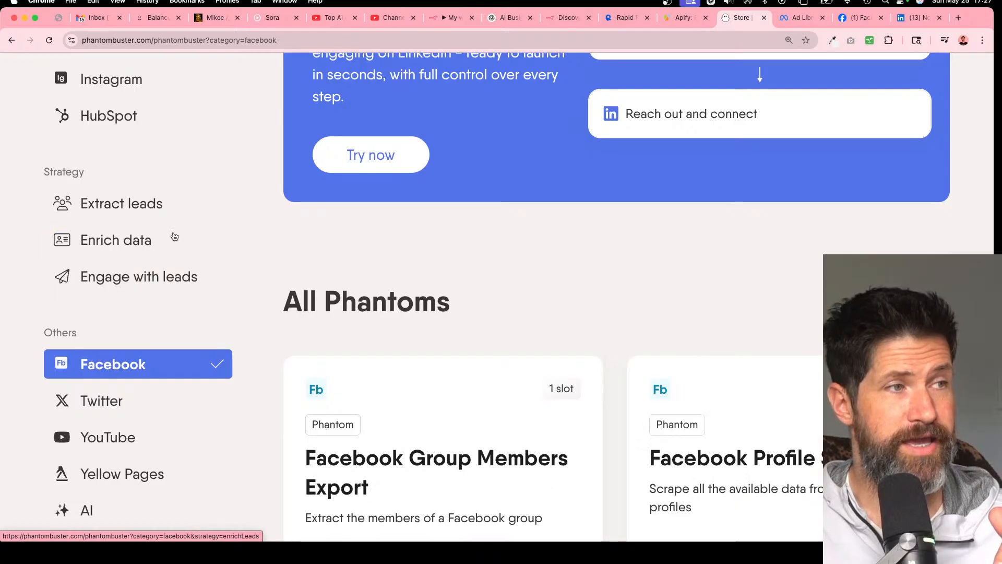
pyautogui.click(214, 359)
# - Filter the Phantoms by Instagram again and highlight the title of the Instagram Follower Collector
pyautogui.scroll(3, 299, 280)
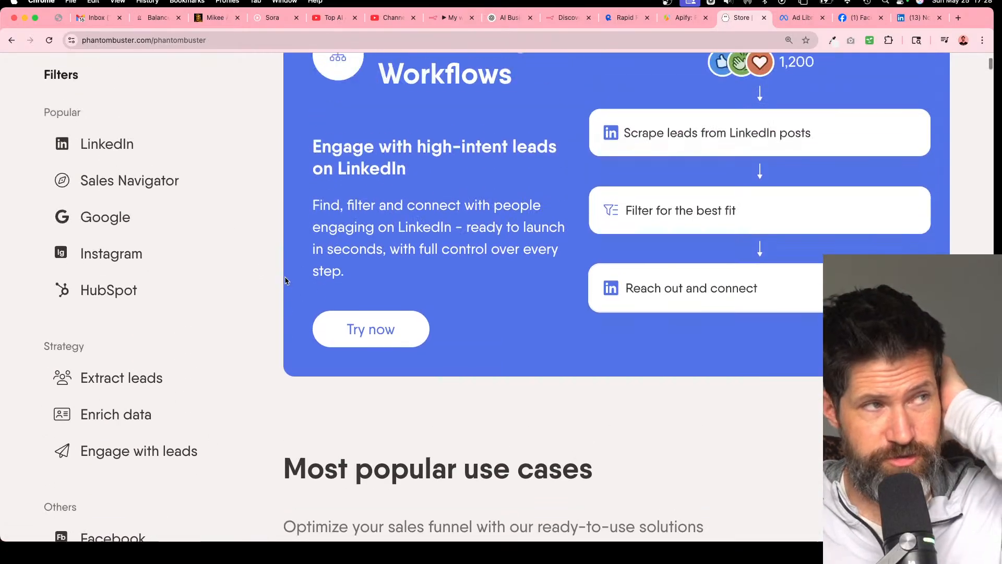
pyautogui.click(103, 254)
pyautogui.scroll(-10, 357, 282)
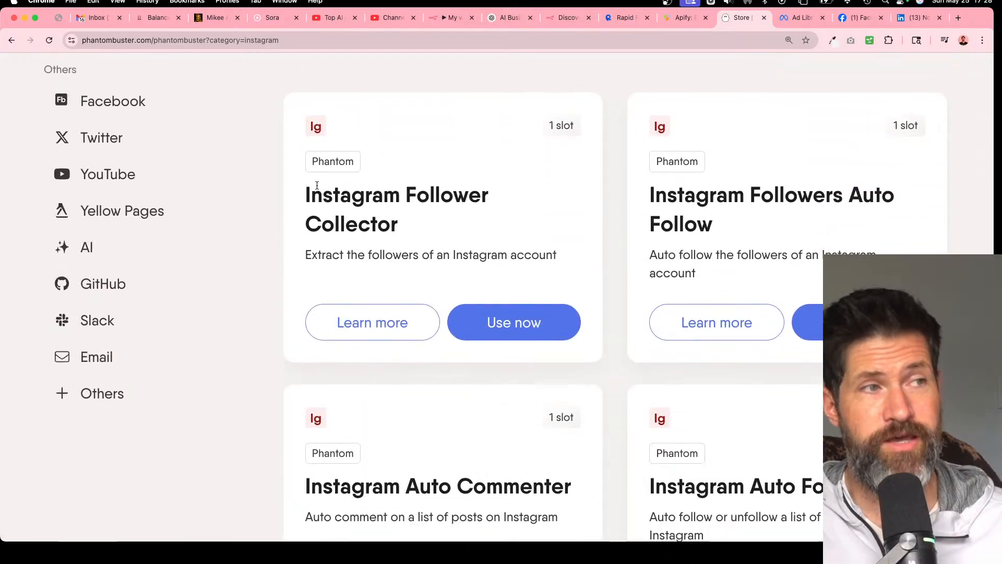
pyautogui.tripleClick(317, 185)
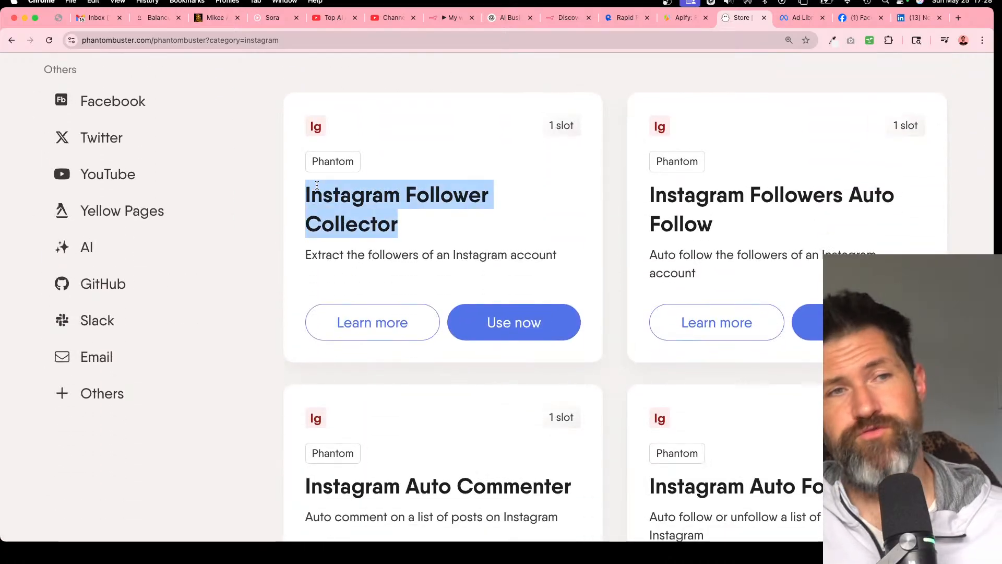
pyautogui.scroll(-5, 316, 185)
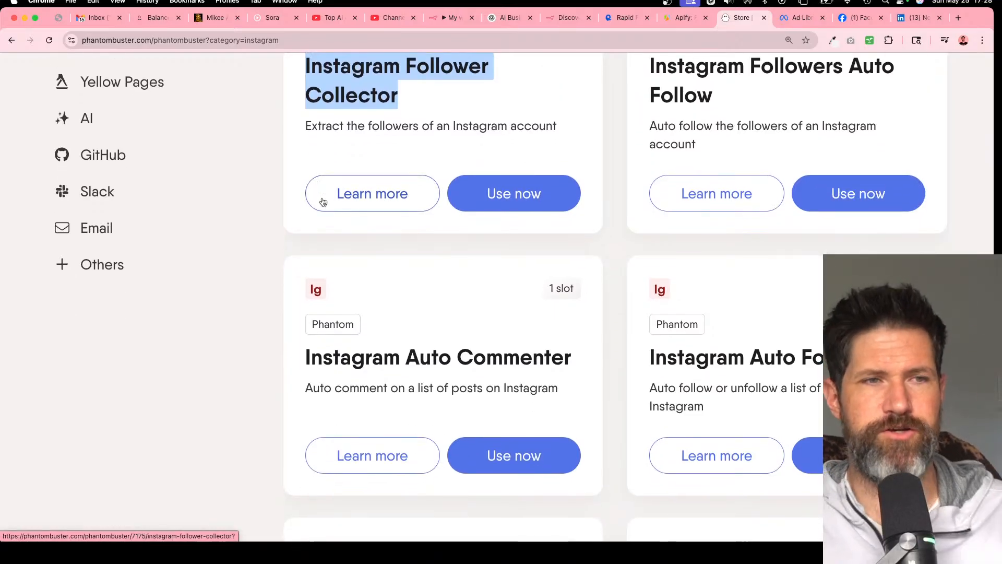
pyautogui.scroll(-1, 443, 323)
pyautogui.scroll(3, 442, 321)
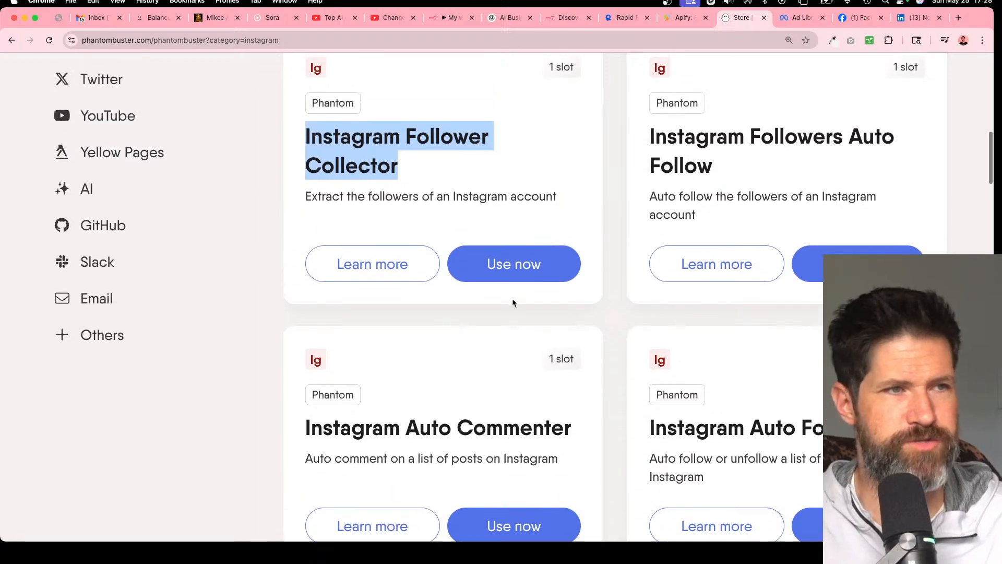
# - Check the sign-up page for using the Instagram Follower Collector, return to the store and dismiss the Introducing Workflows banner
pyautogui.click(533, 268)
pyautogui.scroll(-4, 532, 269)
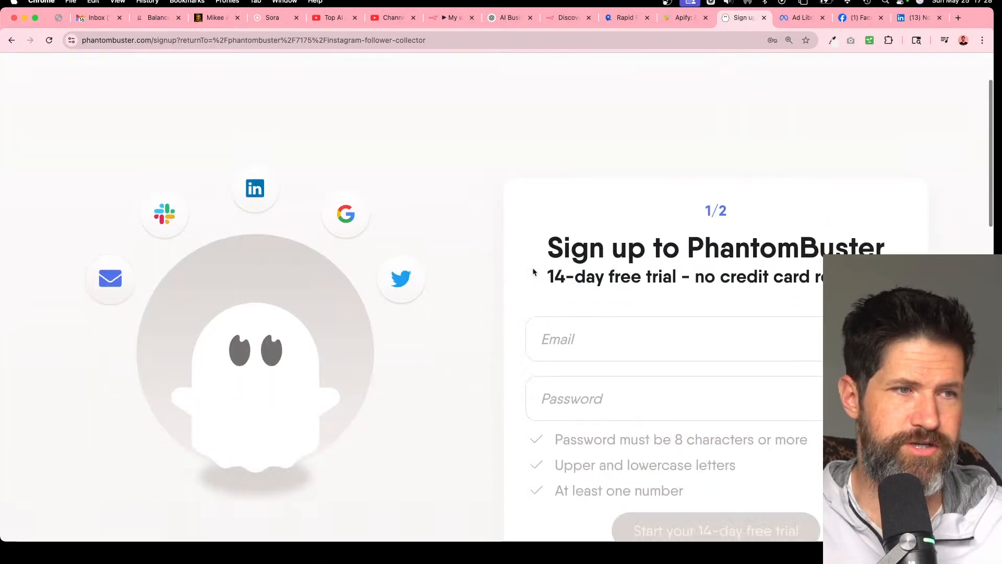
pyautogui.click(11, 41)
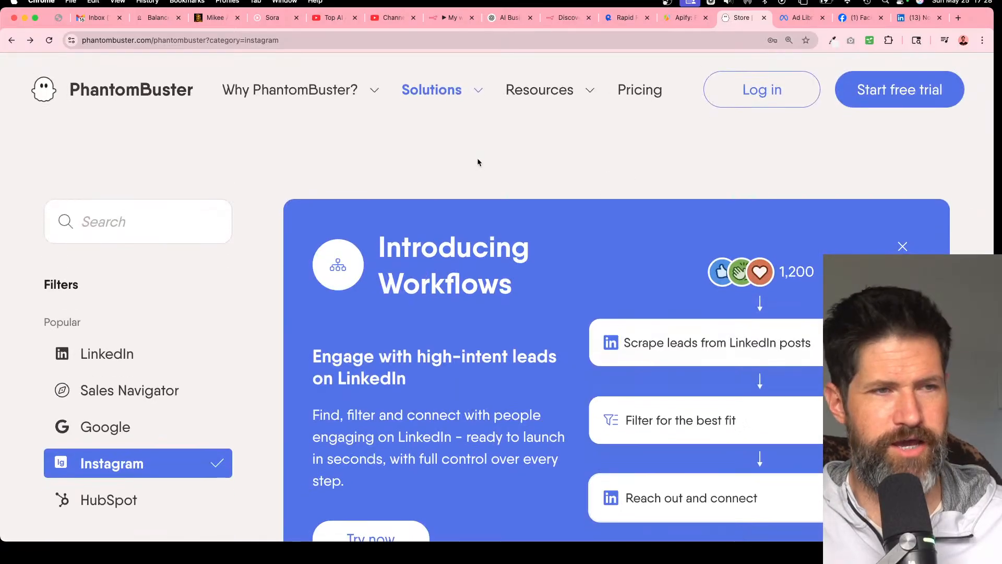
pyautogui.click(902, 246)
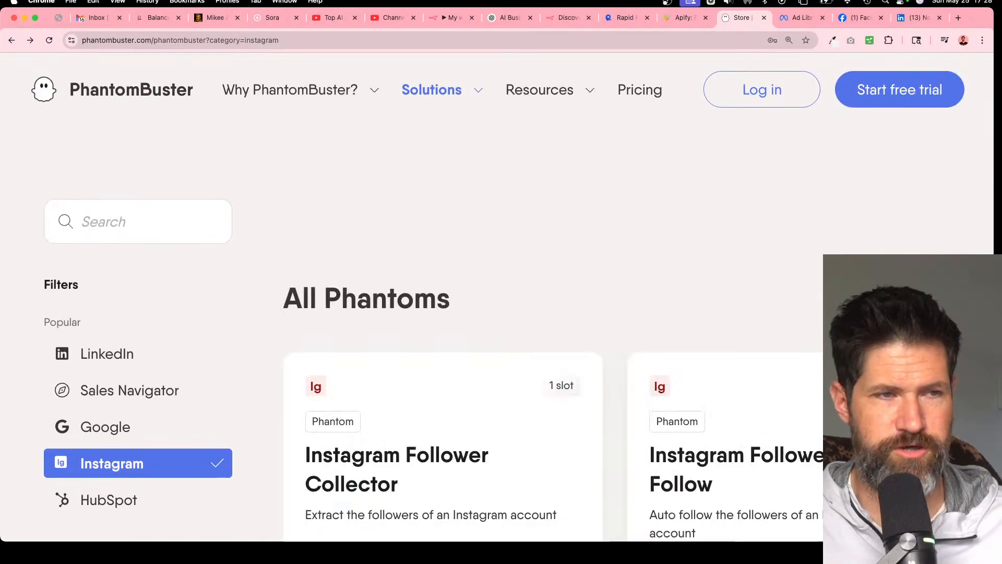
# - Review the Instagram Phantoms from the Follower Collector onward and highlight the title of the Instagram Auto Liker
pyautogui.scroll(-4, 615, 269)
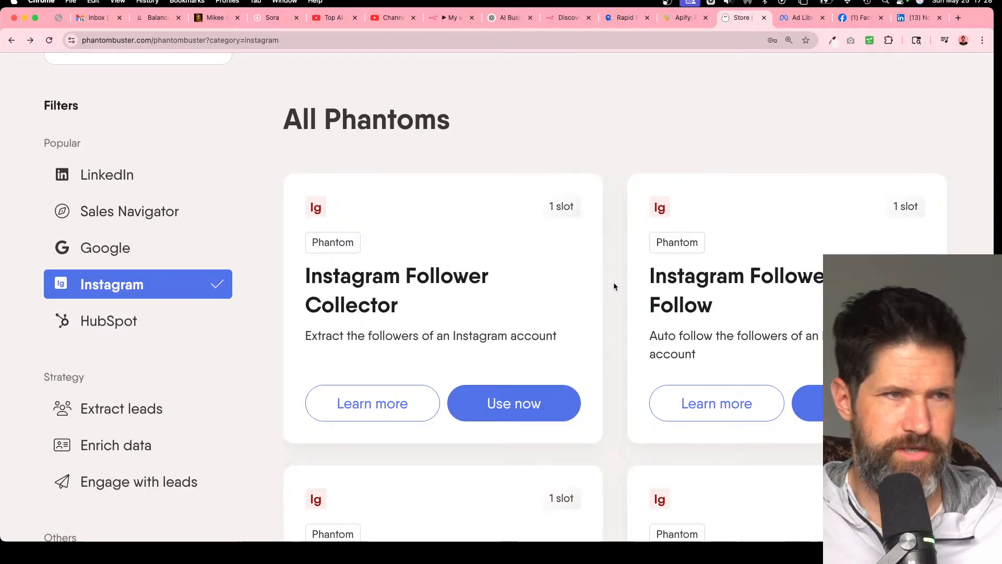
pyautogui.scroll(-2, 614, 286)
pyautogui.scroll(-8, 613, 286)
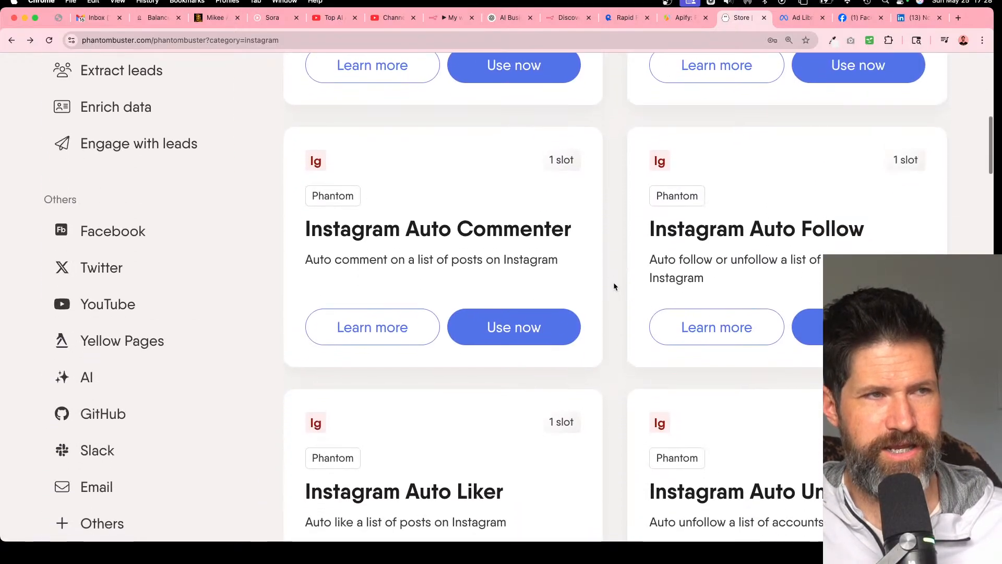
pyautogui.scroll(-3, 613, 286)
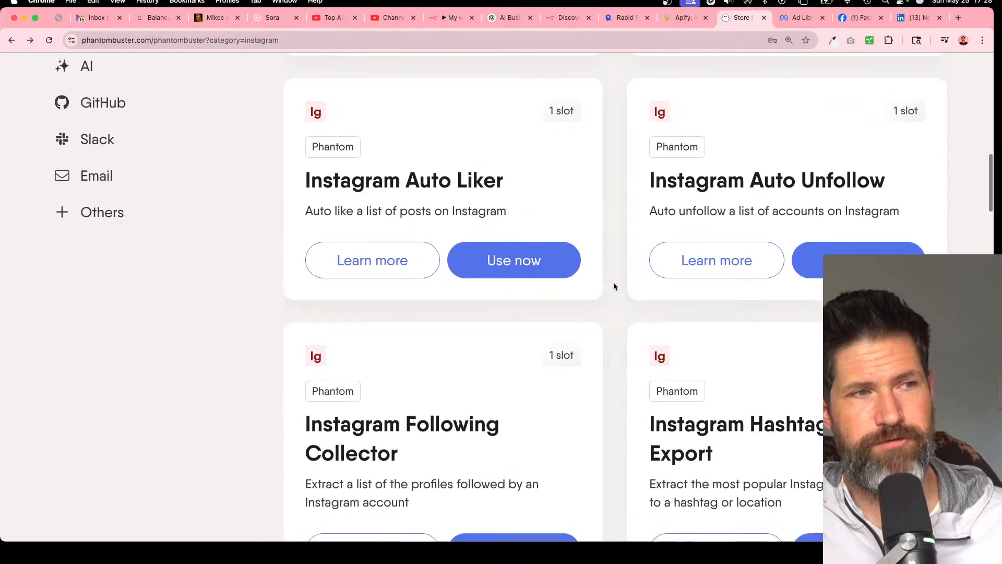
pyautogui.scroll(2, 613, 282)
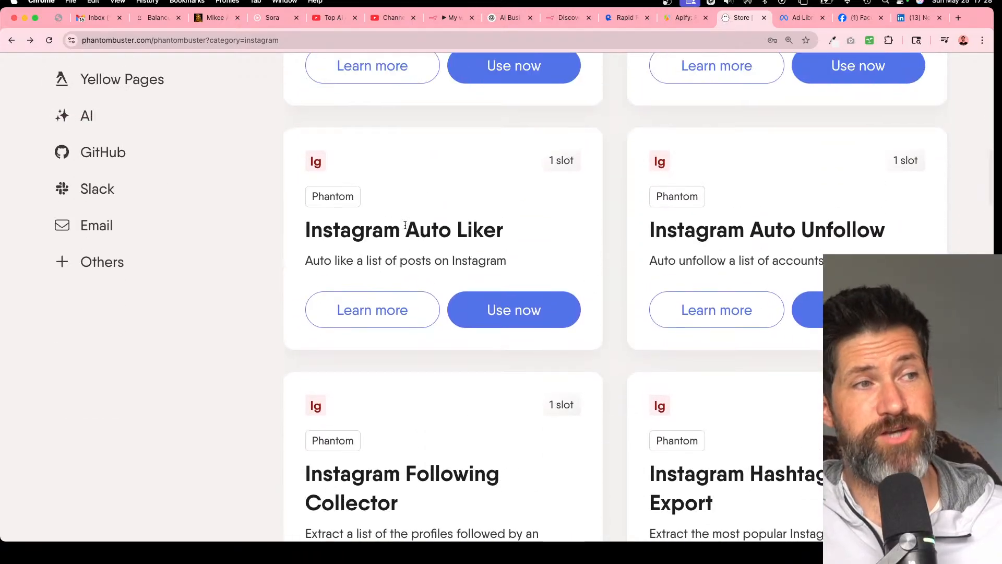
pyautogui.tripleClick(388, 223)
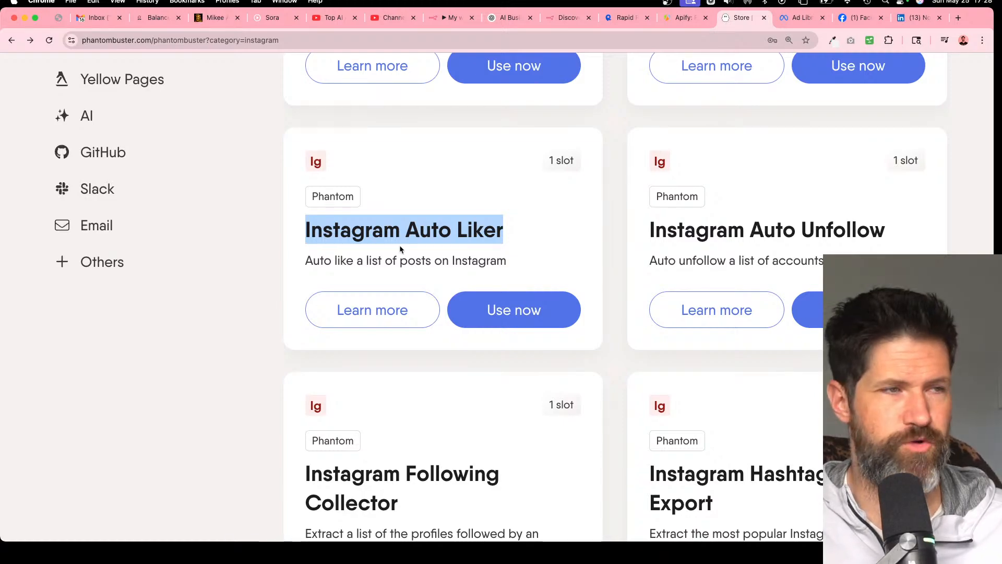
# - Review the remaining Instagram Phantoms and highlight the word Hashtag in the Instagram Hashtag Search to Post Engagement title
pyautogui.scroll(-4, 401, 248)
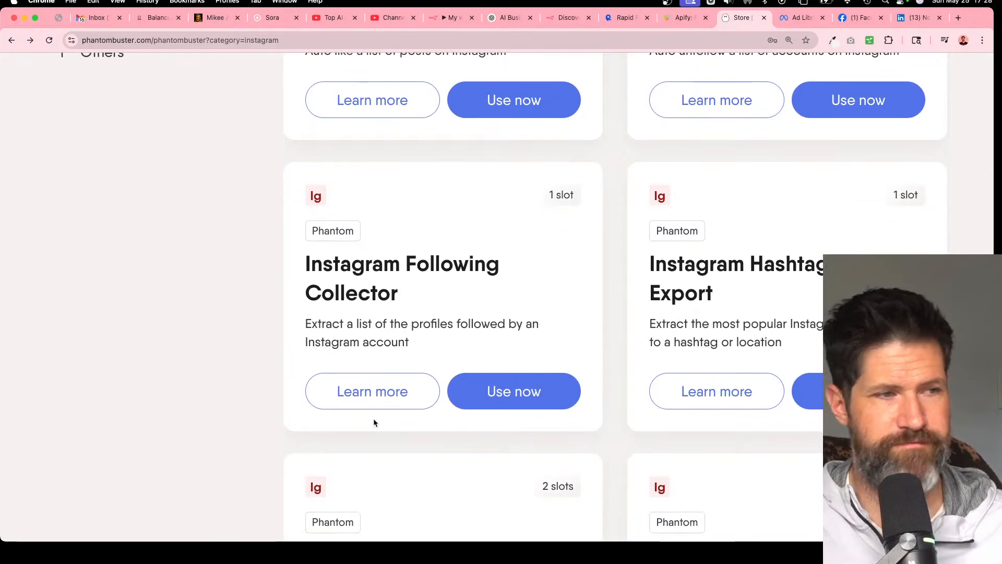
pyautogui.scroll(-5, 374, 420)
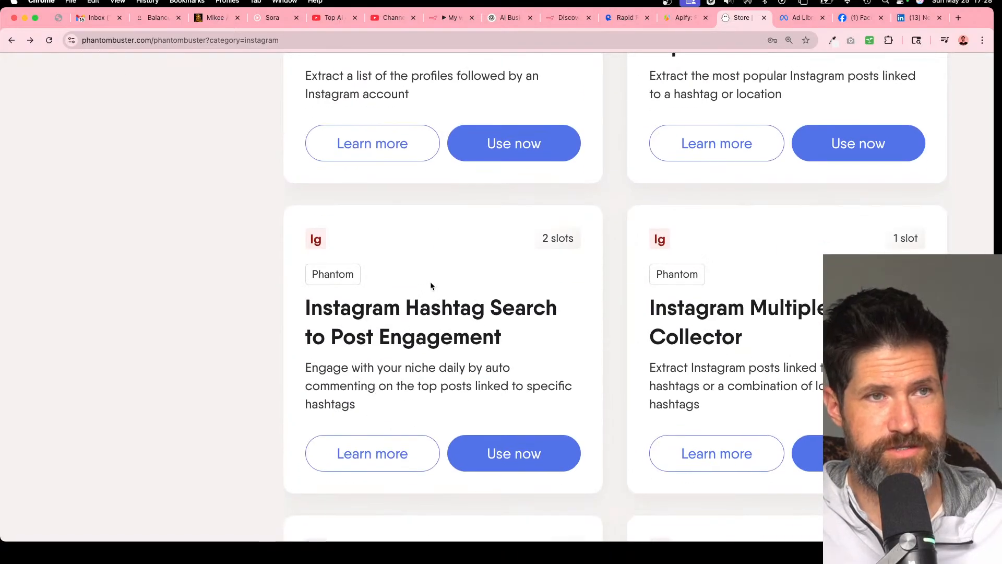
pyautogui.doubleClick(422, 297)
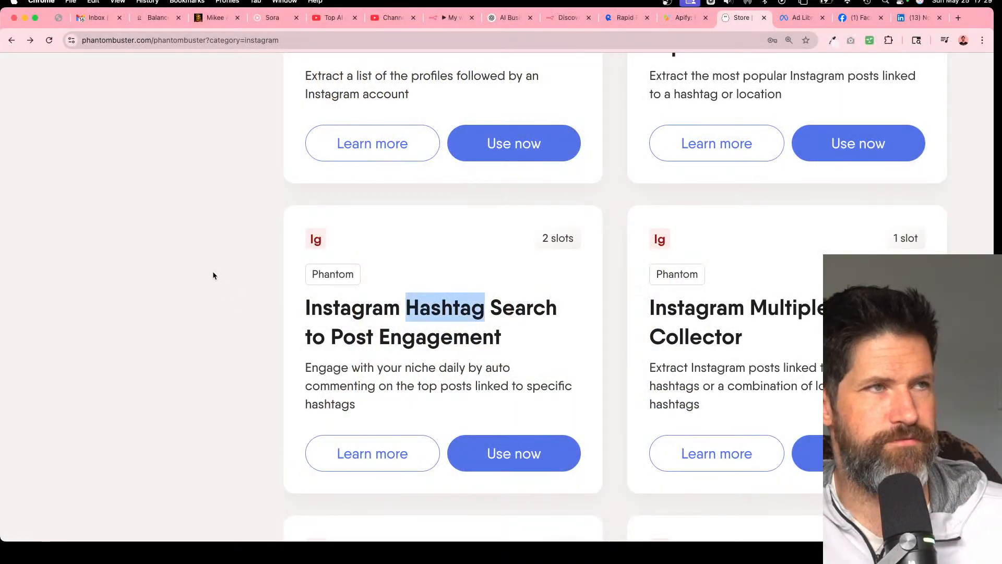
pyautogui.scroll(-5, 213, 275)
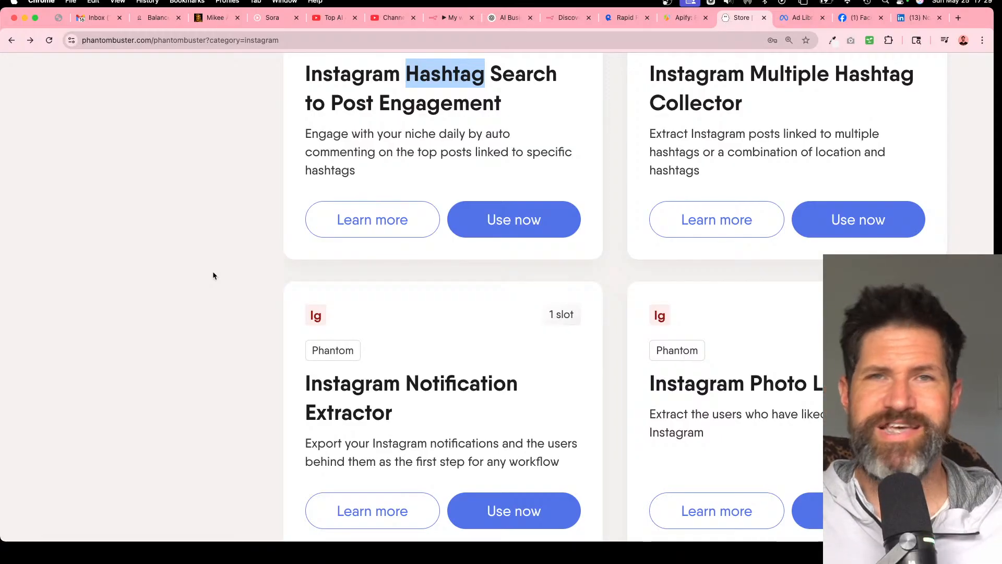
pyautogui.scroll(3, 213, 275)
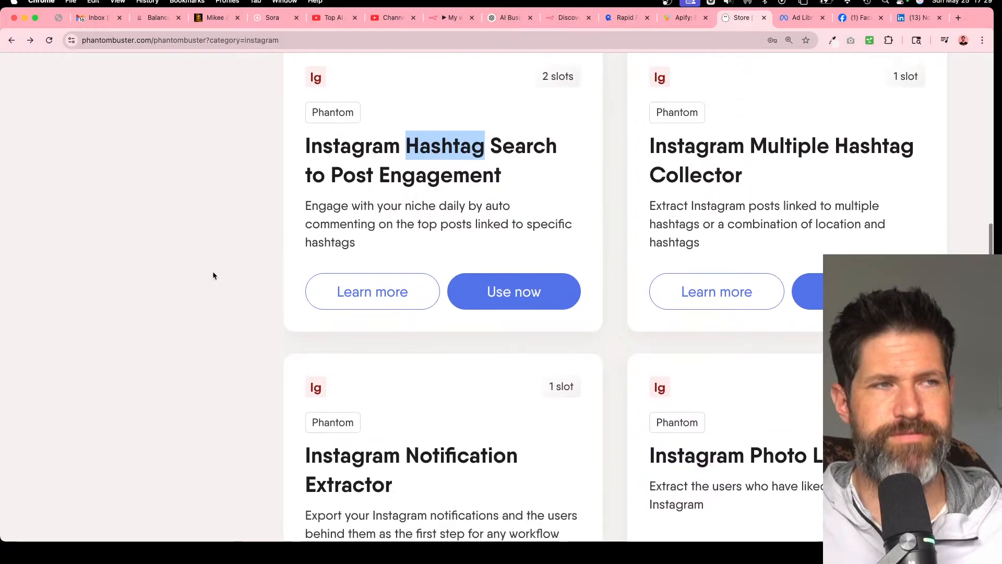
pyautogui.scroll(15, 266, 230)
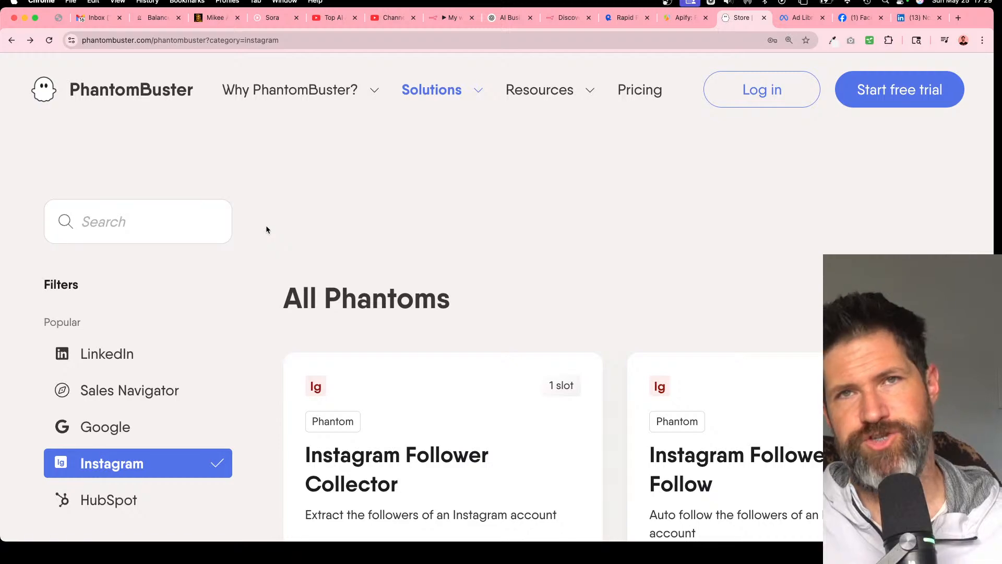
pyautogui.scroll(-5, 266, 229)
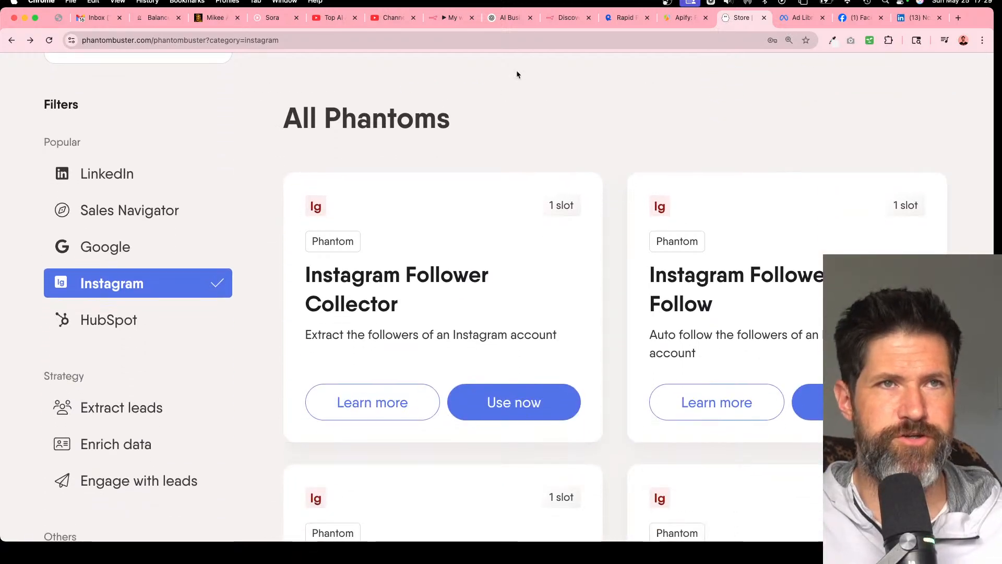
# - Search the web for "apify" in a new browser tab and open the Apify website
pyautogui.click(959, 19)
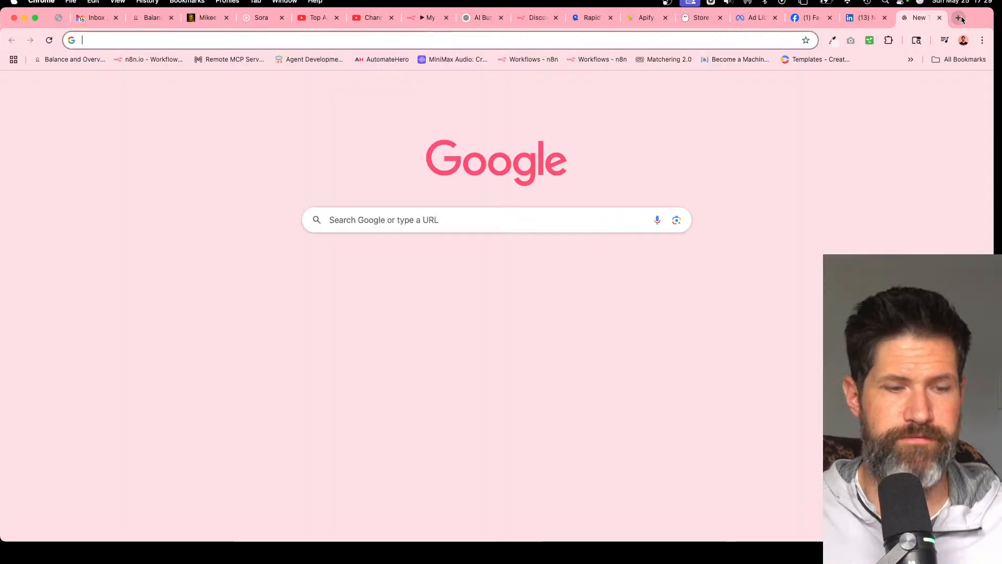
pyautogui.write('apif')
pyautogui.press('BackSpace')
pyautogui.press('BackSpace')
pyautogui.press('BackSpace')
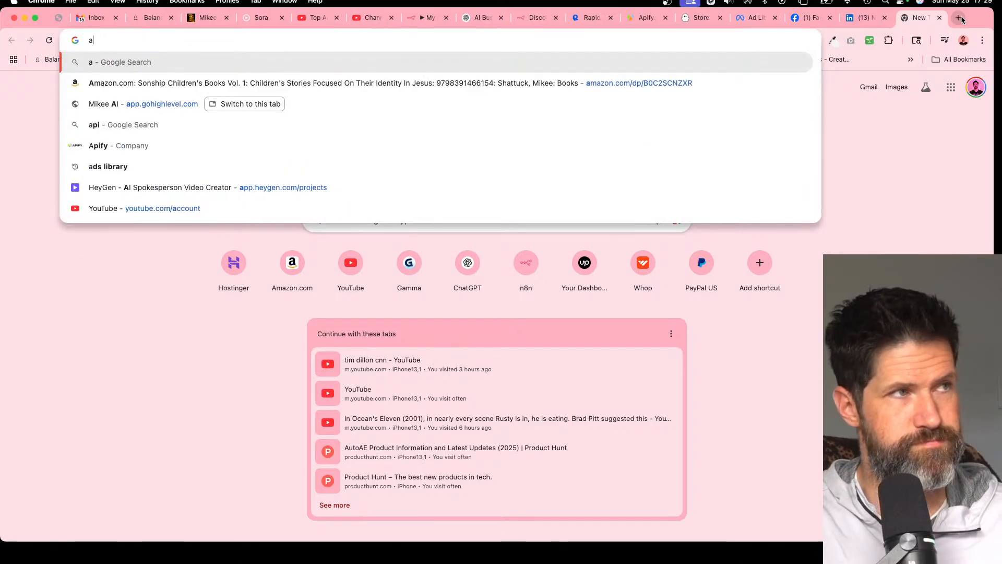
pyautogui.write('pify')
pyautogui.press('Return')
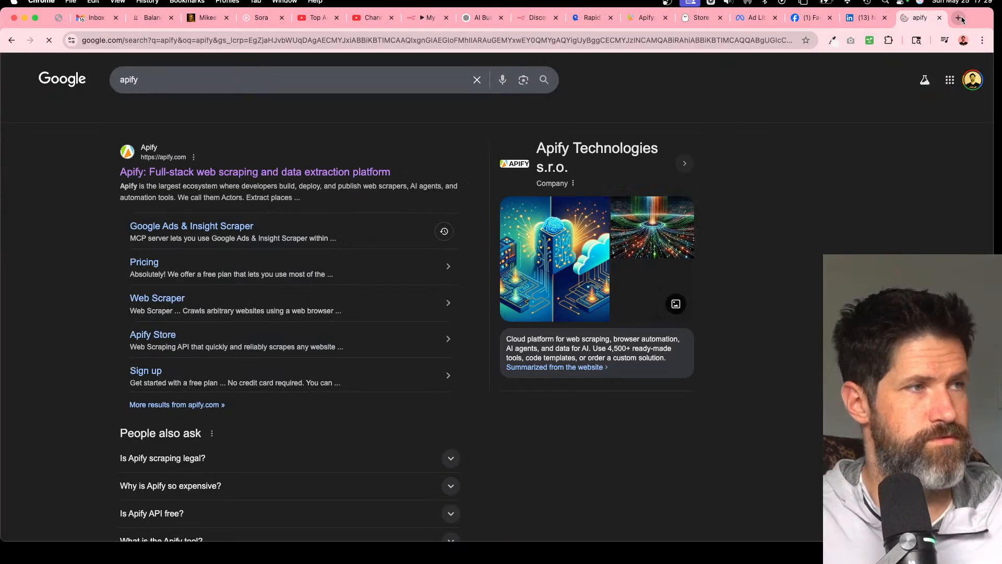
pyautogui.click(199, 175)
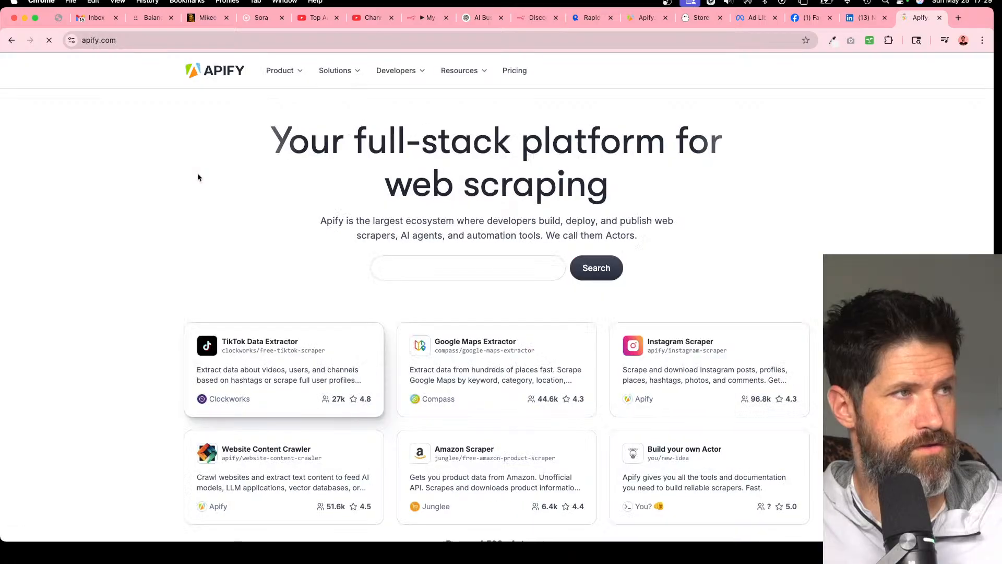
# - Search the Apify Actors for "ads library"
pyautogui.click(448, 266)
pyautogui.write('Scrape Tik')
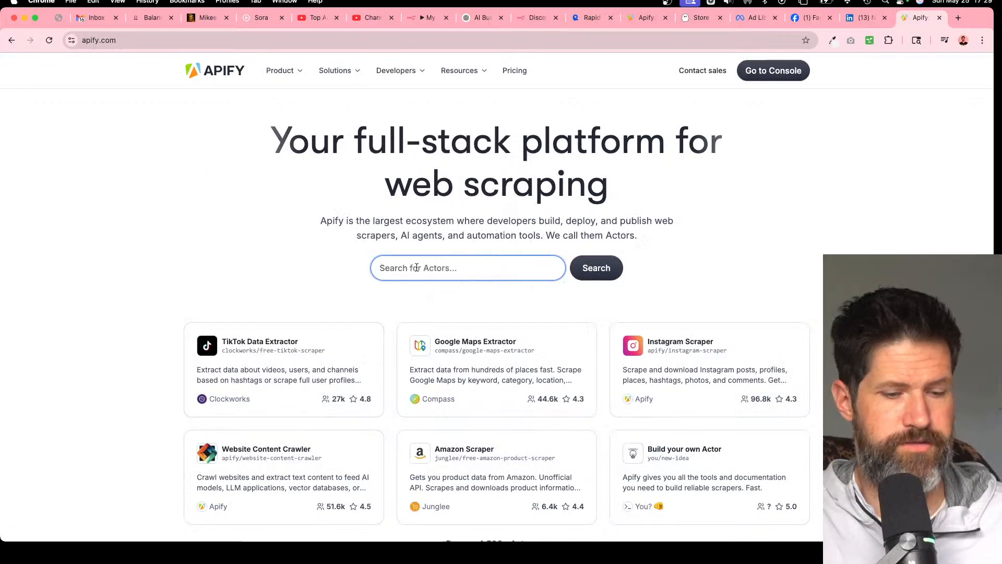
pyautogui.write('faceb')
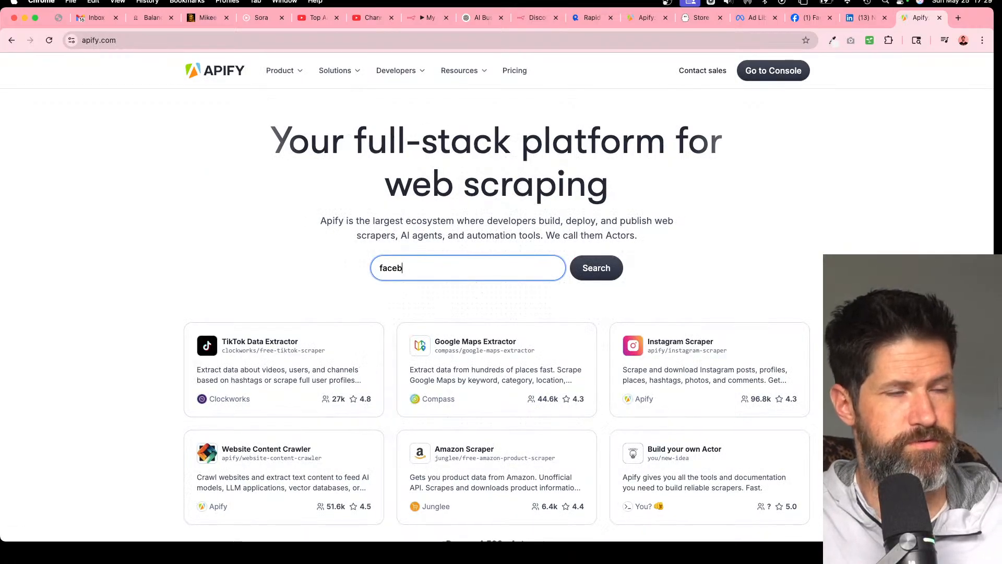
pyautogui.press('BackSpace')
pyautogui.press('BackSpace')
pyautogui.press('BackSpace')
pyautogui.press('BackSpace')
pyautogui.press('BackSpace')
pyautogui.write('ads li')
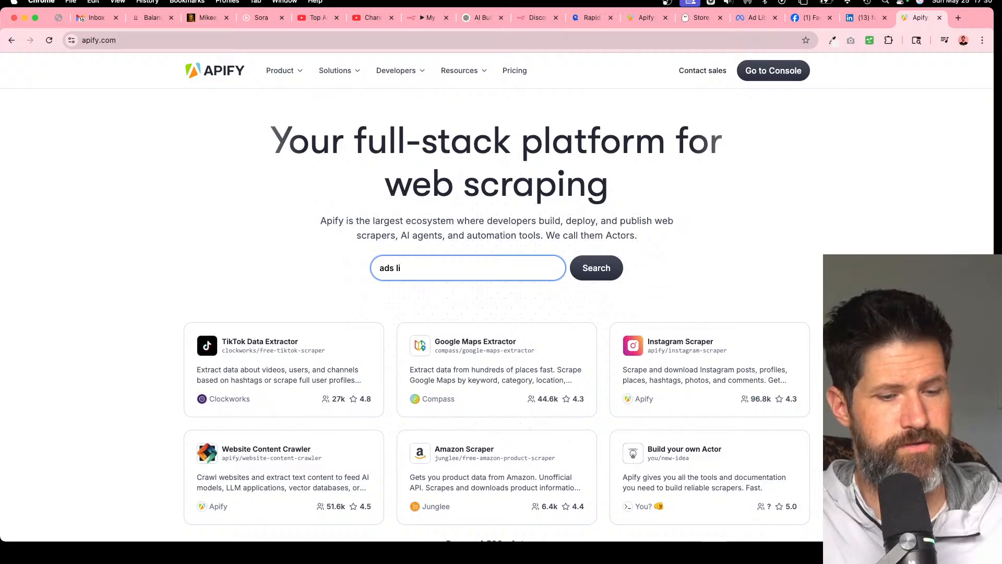
pyautogui.write('brary')
pyautogui.press('Return')
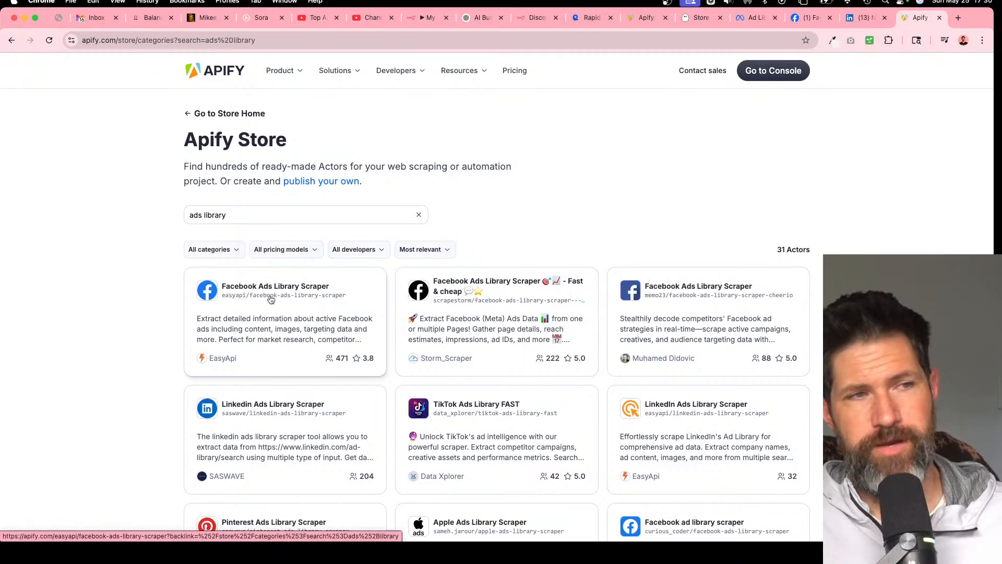
# - Look briefly at EasyApi's Facebook Ads Library Scraper, return to the search results and enlarge the page
pyautogui.click(271, 299)
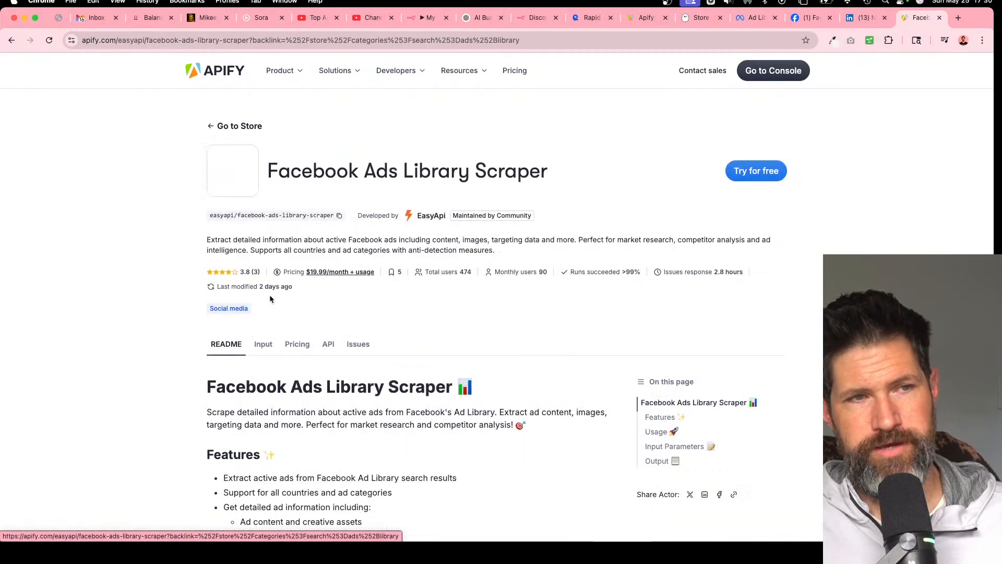
pyautogui.click(10, 40)
pyautogui.press('super+equal')
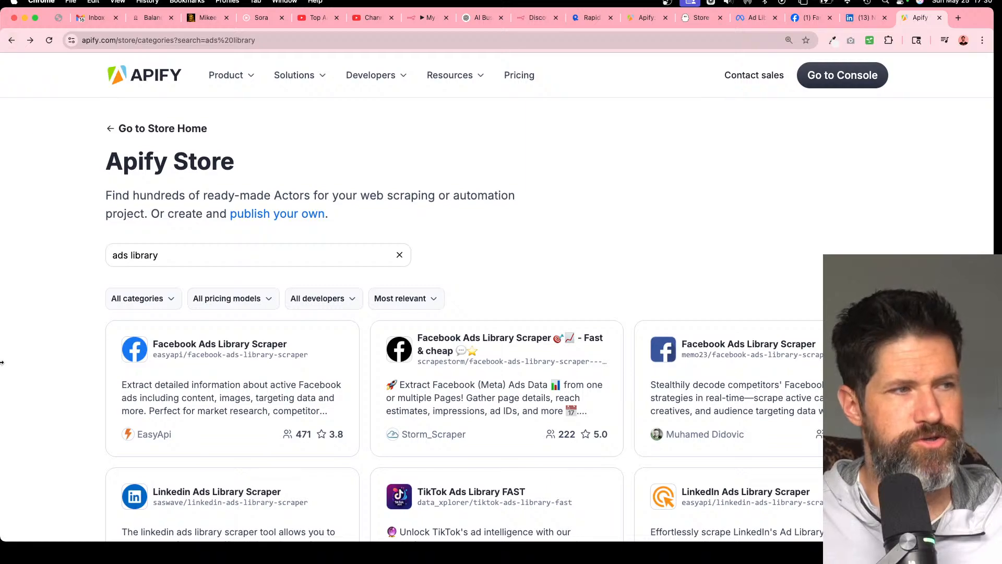
# - Examine the ads library Actors offered for Facebook, LinkedIn, TikTok, Pinterest and Apple
pyautogui.scroll(-4, 85, 337)
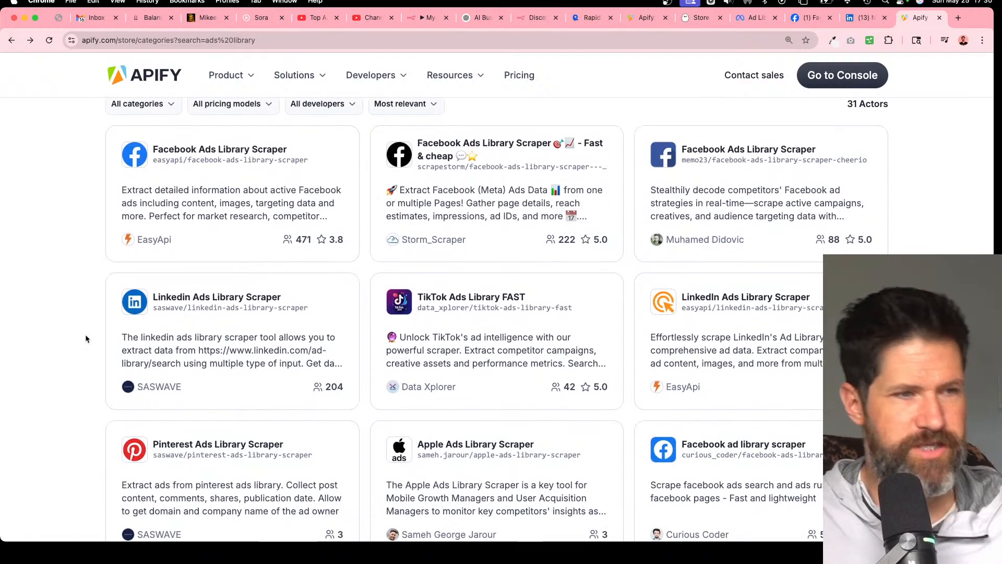
pyautogui.scroll(-4, 86, 337)
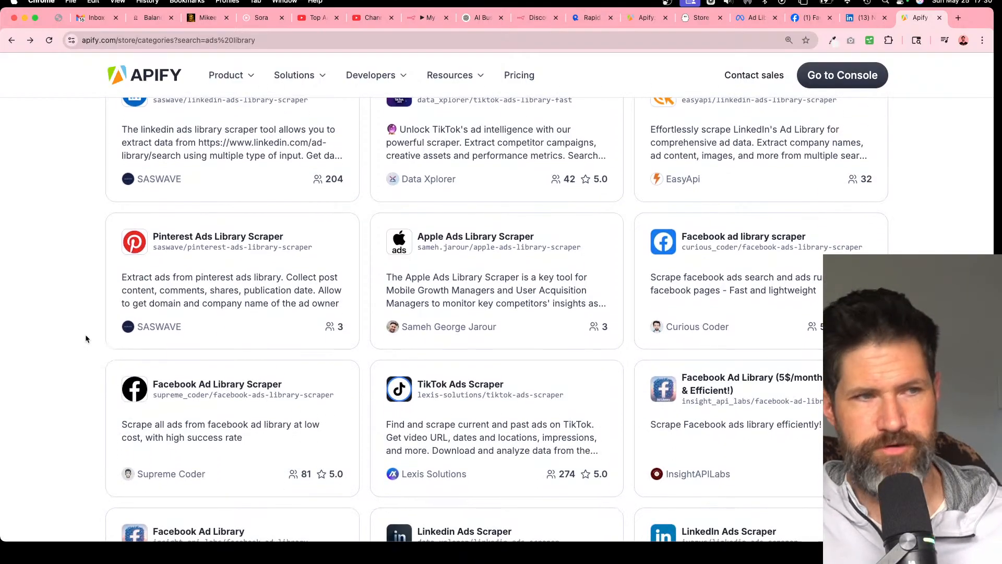
pyautogui.scroll(6, 85, 338)
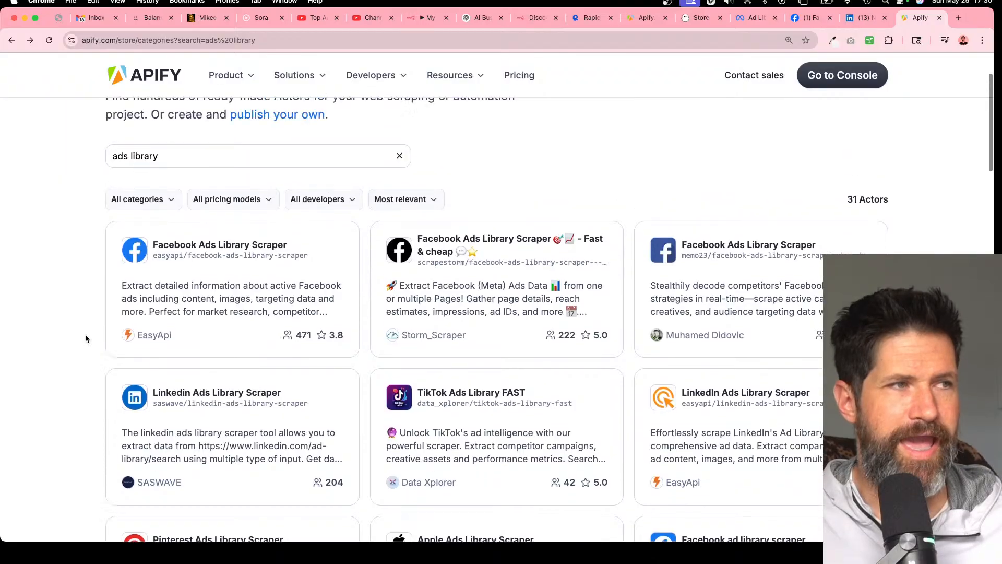
pyautogui.scroll(2, 86, 338)
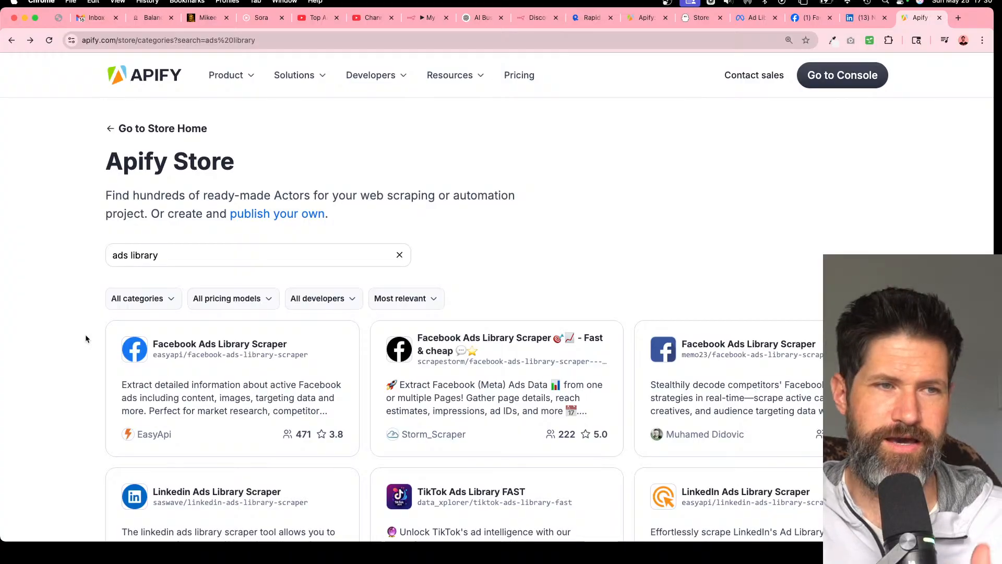
# - Open the Facebook Ads Library Scraper by EasyApi and read its description and features
pyautogui.scroll(-3, 86, 334)
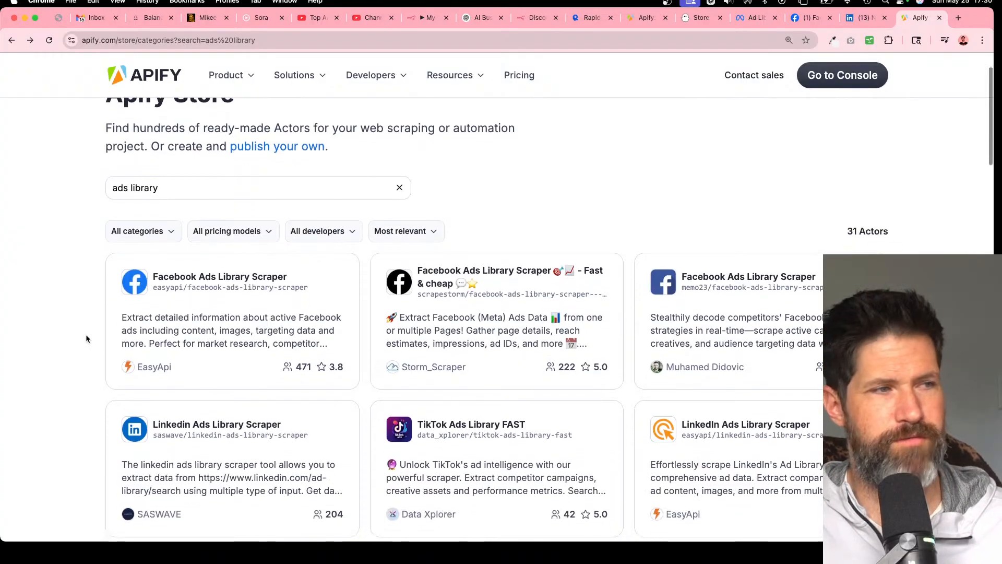
pyautogui.click(179, 328)
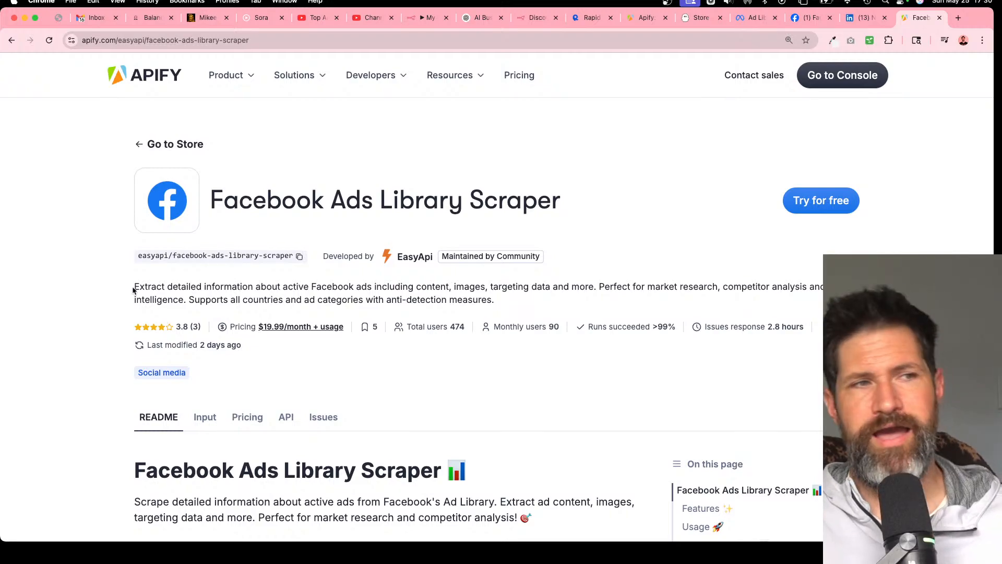
pyautogui.scroll(-5, 133, 291)
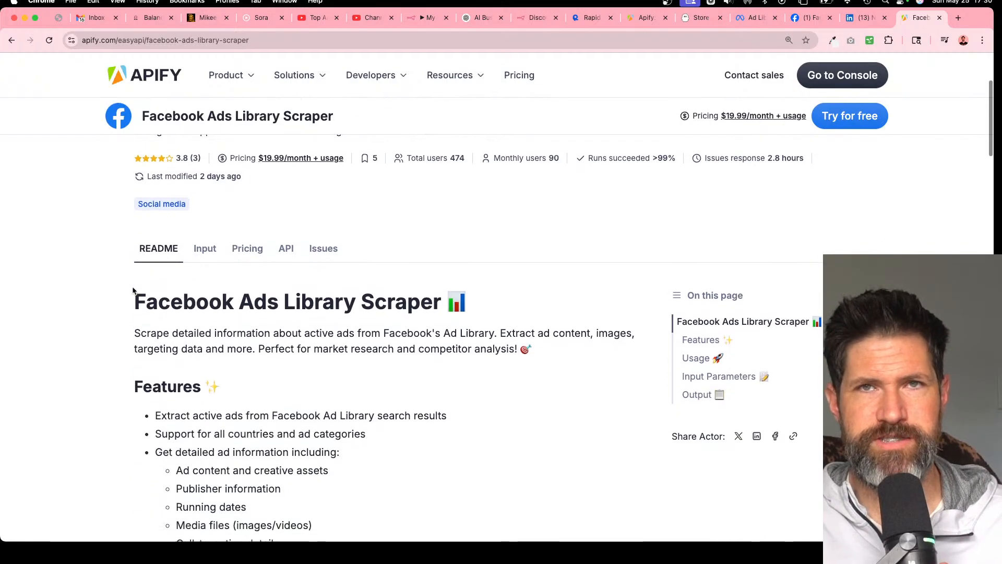
pyautogui.scroll(-1, 133, 291)
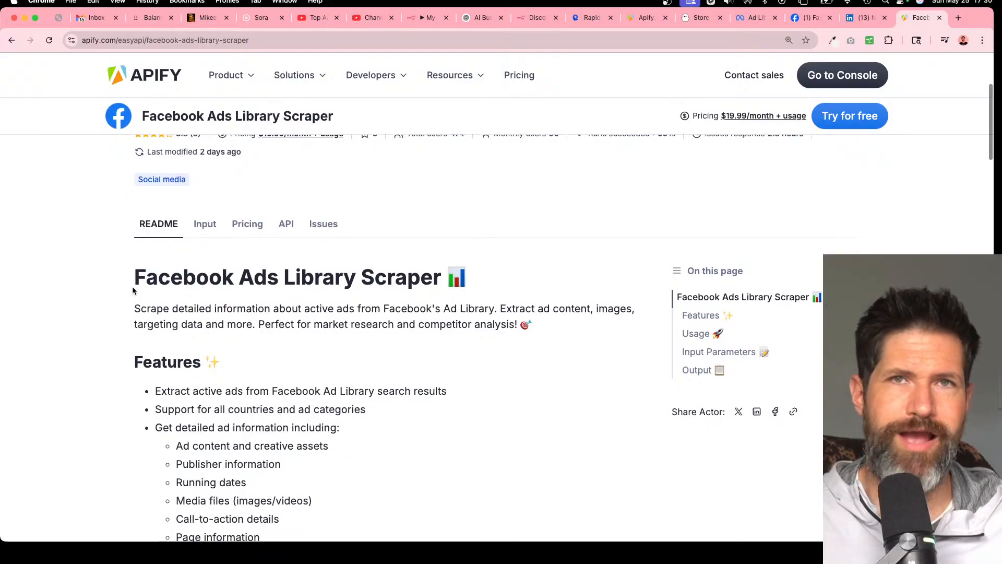
# - Return to the PhantomBuster store and look over its Instagram Phantoms and filters again
pyautogui.click(702, 19)
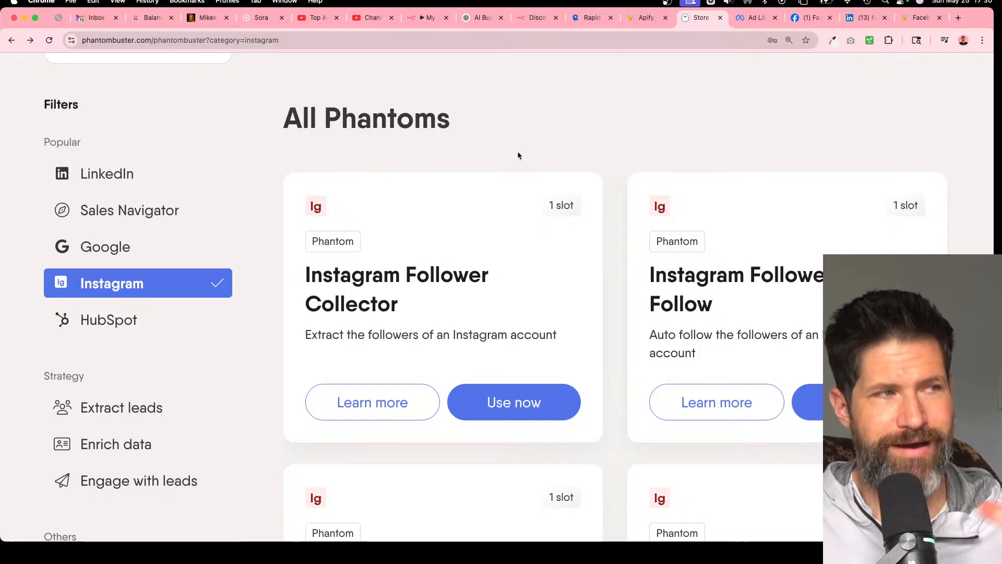
pyautogui.scroll(-3, 268, 334)
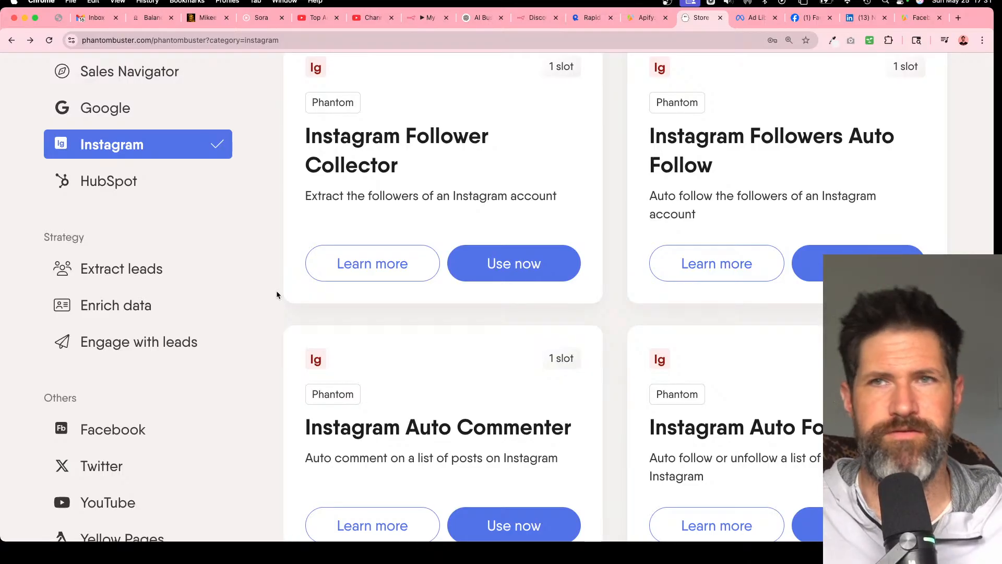
pyautogui.scroll(6, 276, 293)
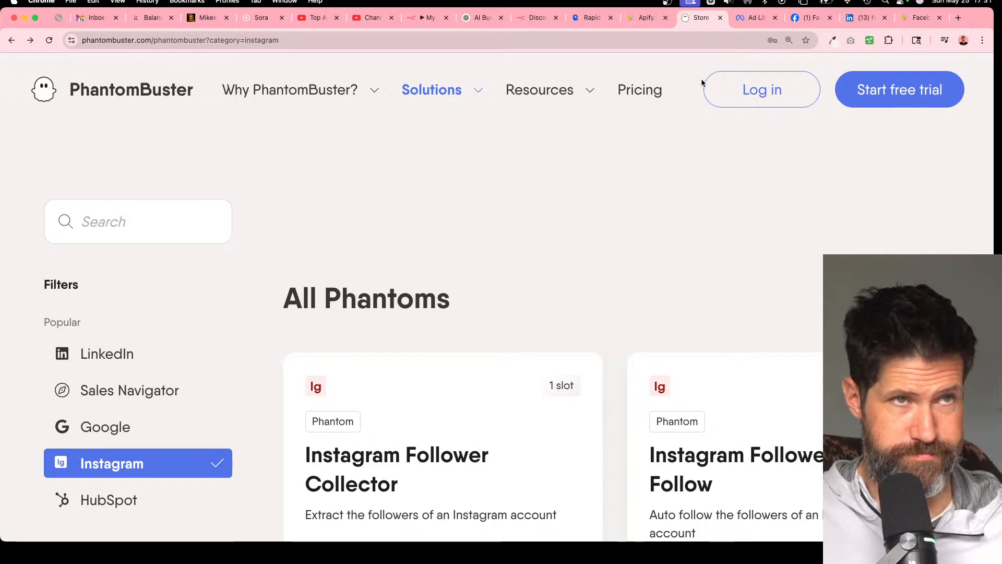
# - Switch to the Meta Ad Library page with the active ClickFunnels ads
pyautogui.click(758, 19)
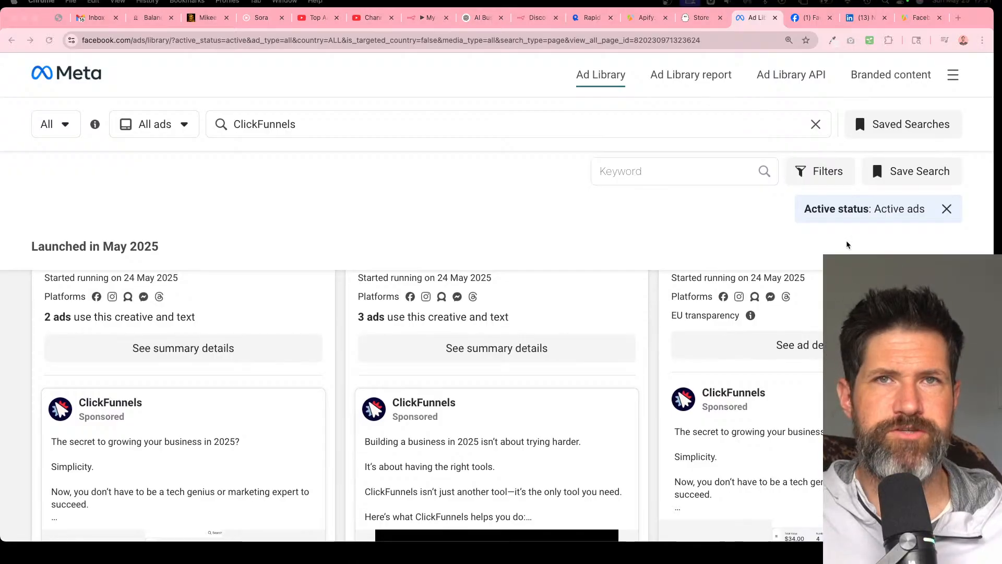
pyautogui.click(563, 189)
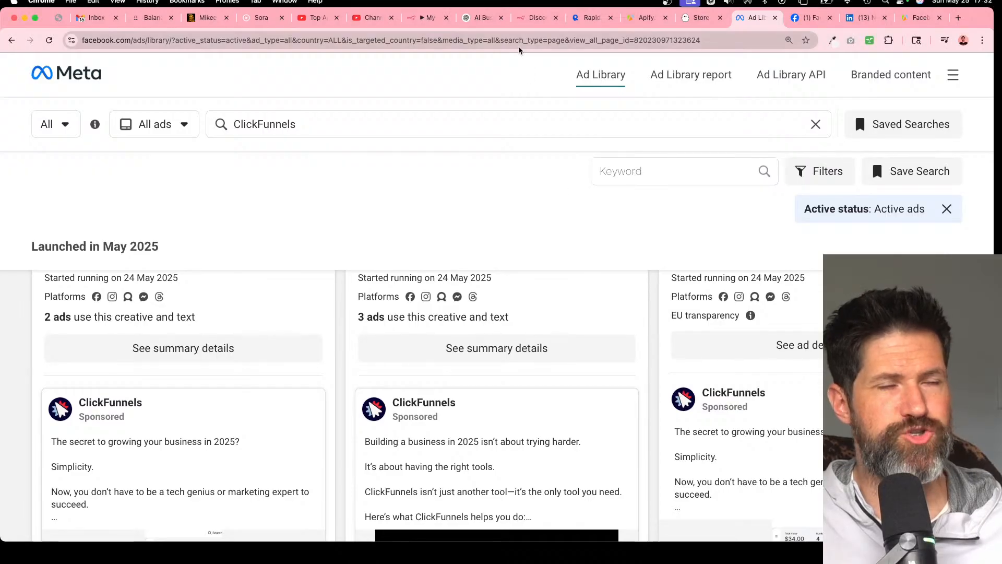